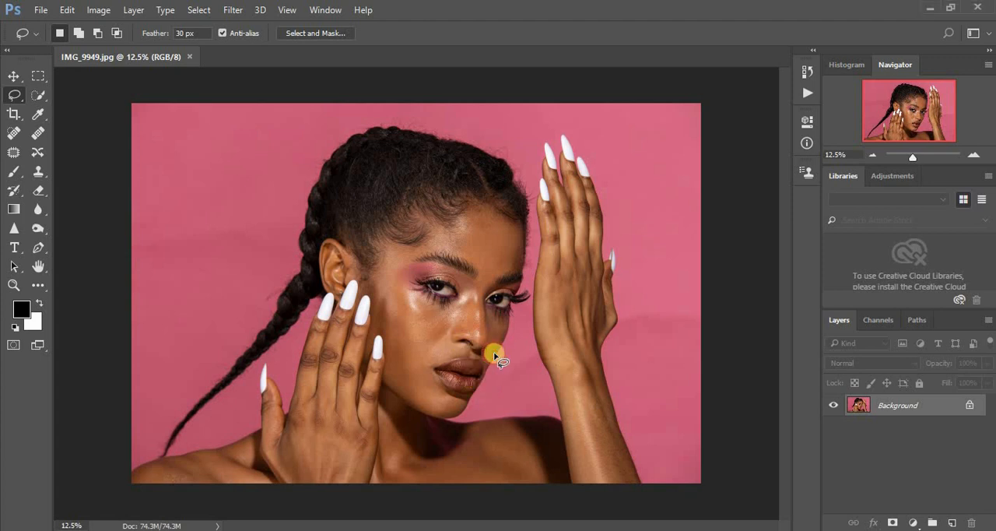
{"action": "key", "text": "ctrl+plus"}
{"action": "key", "text": "ctrl+plus"}
{"action": "key", "text": "ctrl+plus"}
{"action": "key", "text": "ctrl+plus"}
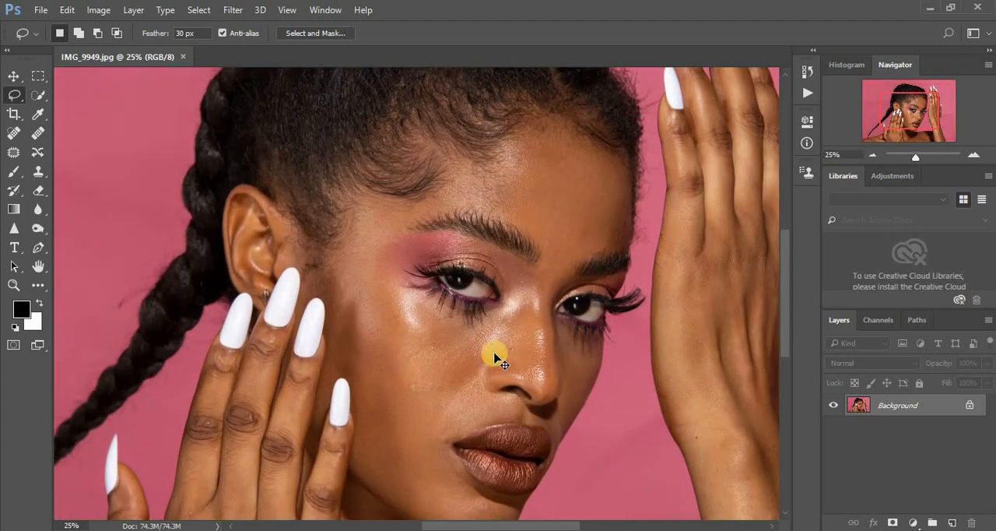
{"action": "key", "text": "ctrl+minus"}
{"action": "key", "text": "ctrl+minus"}
{"action": "key", "text": "ctrl+minus"}
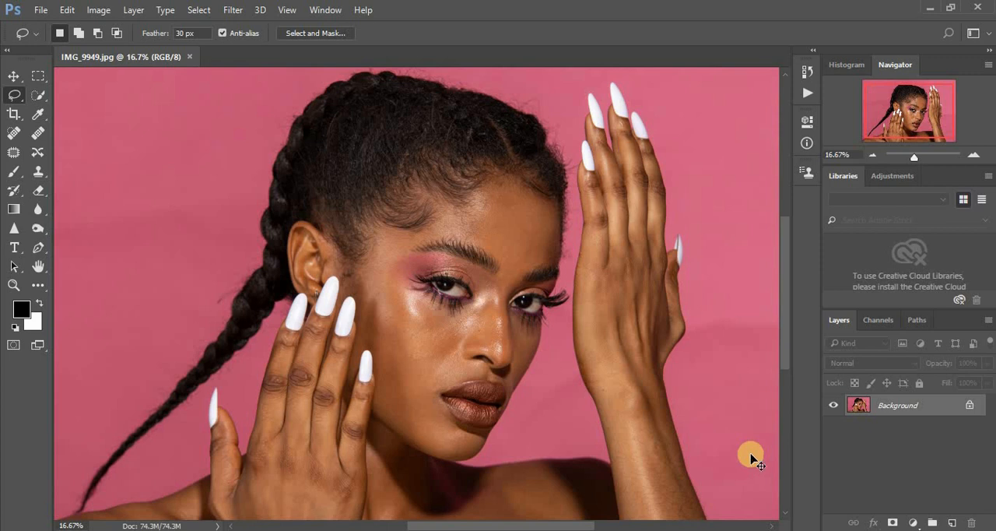
- Duplicate the Background layer and run the Frequency Separation action on the copy
{"action": "key", "text": "ctrl+j"}
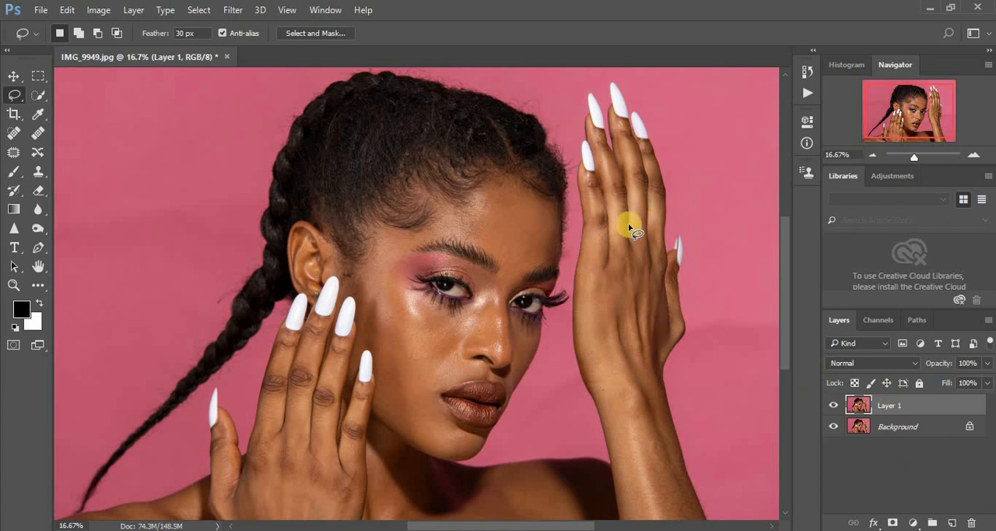
{"action": "left_click", "coordinate": [804, 73]}
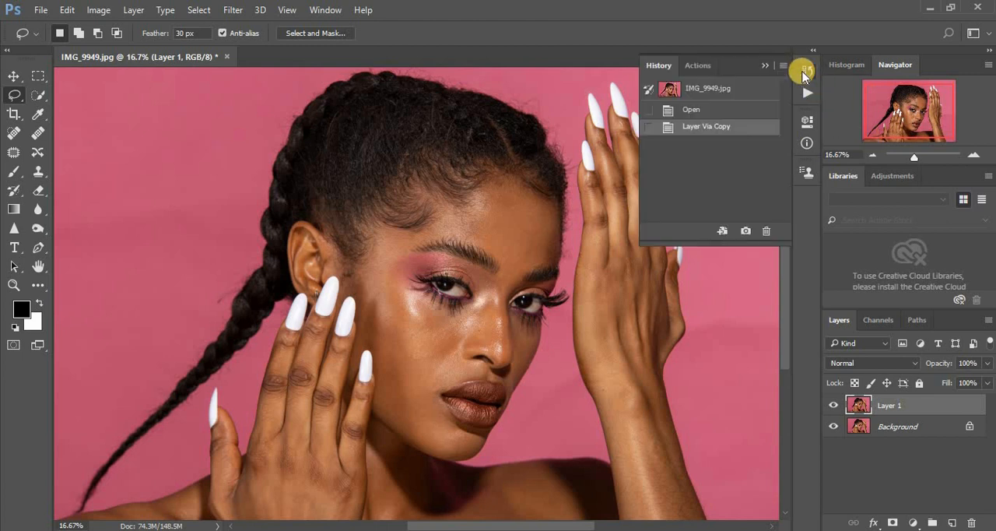
{"action": "left_click", "coordinate": [692, 65]}
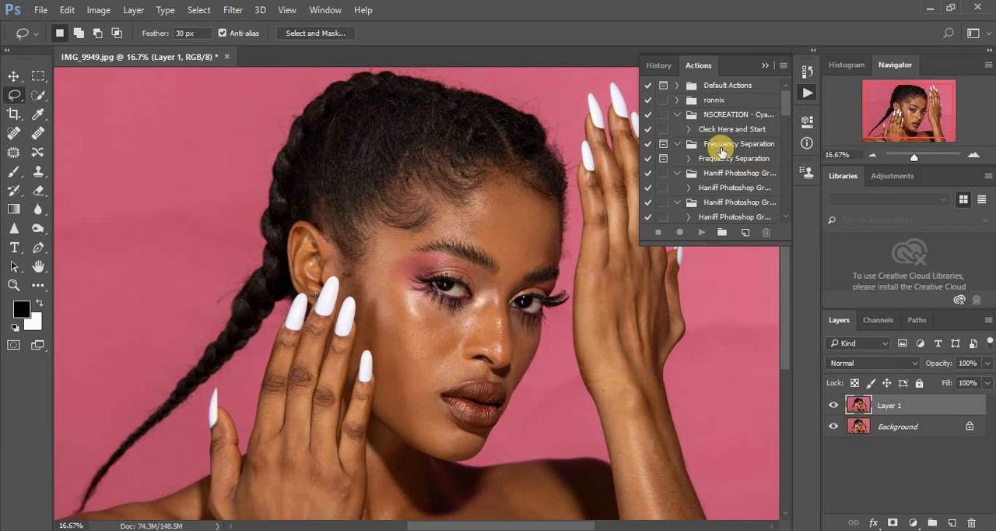
{"action": "left_click", "coordinate": [724, 160]}
{"action": "left_click", "coordinate": [697, 232]}
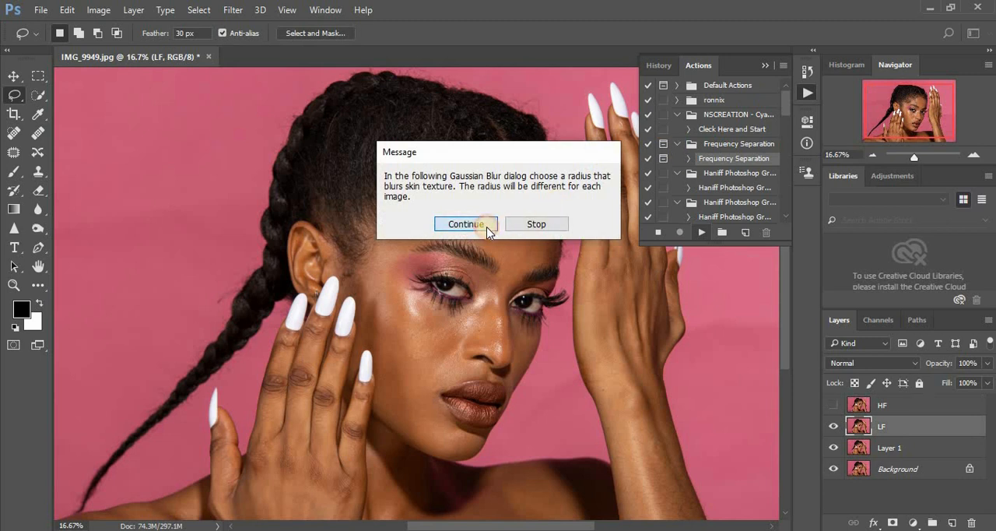
- Blur the LF layer with a Gaussian Blur radius of 10.0 pixels and complete the Frequency Separation action
{"action": "left_click", "coordinate": [468, 224]}
{"action": "left_click", "coordinate": [477, 275]}
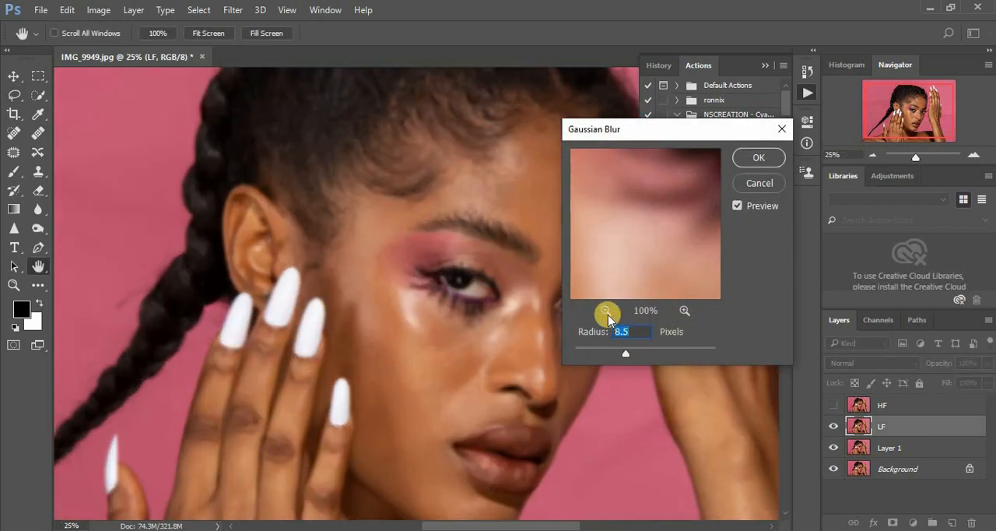
{"action": "left_click", "coordinate": [606, 311]}
{"action": "left_click", "coordinate": [607, 312]}
{"action": "left_click", "coordinate": [607, 313]}
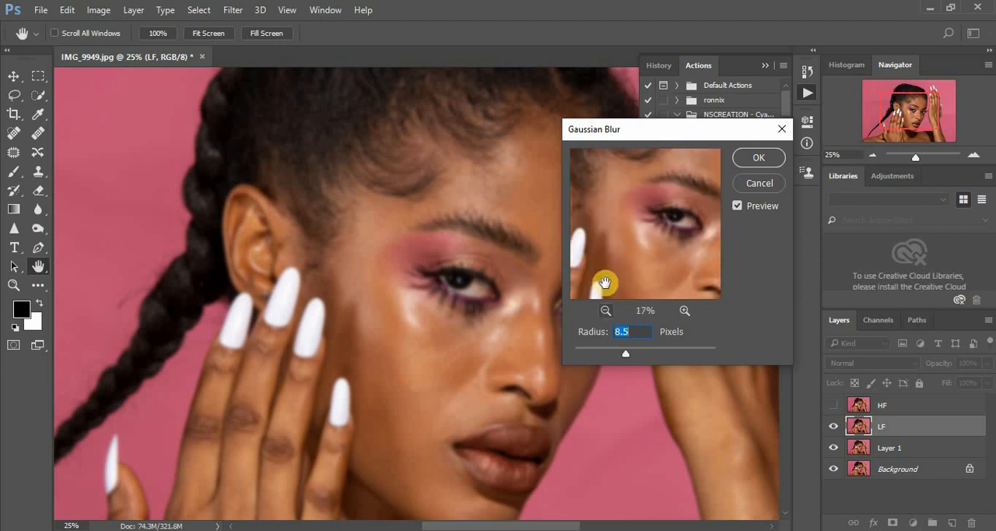
{"action": "left_click_drag", "start_coordinate": [631, 241], "coordinate": [635, 232]}
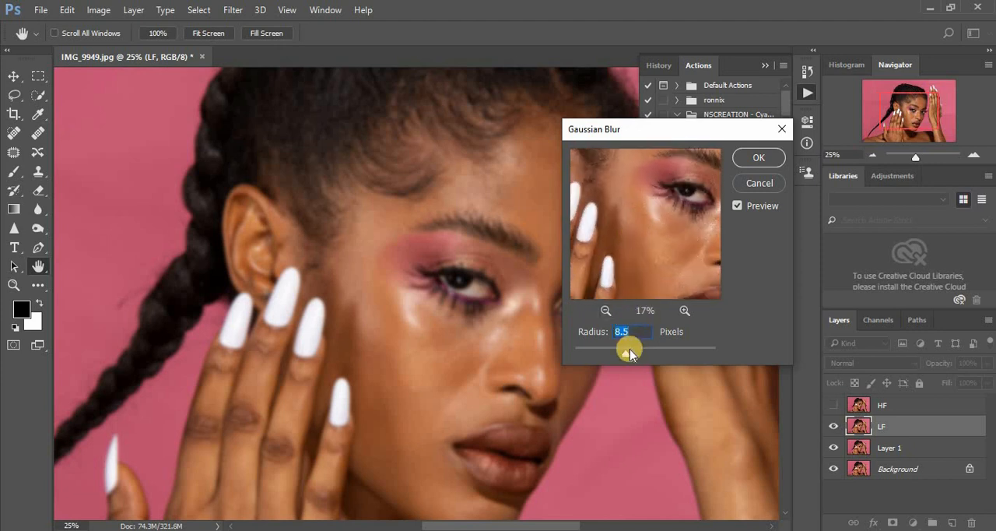
{"action": "left_click_drag", "start_coordinate": [628, 354], "coordinate": [629, 352]}
{"action": "left_click_drag", "start_coordinate": [626, 356], "coordinate": [631, 357]}
{"action": "left_click", "coordinate": [759, 158]}
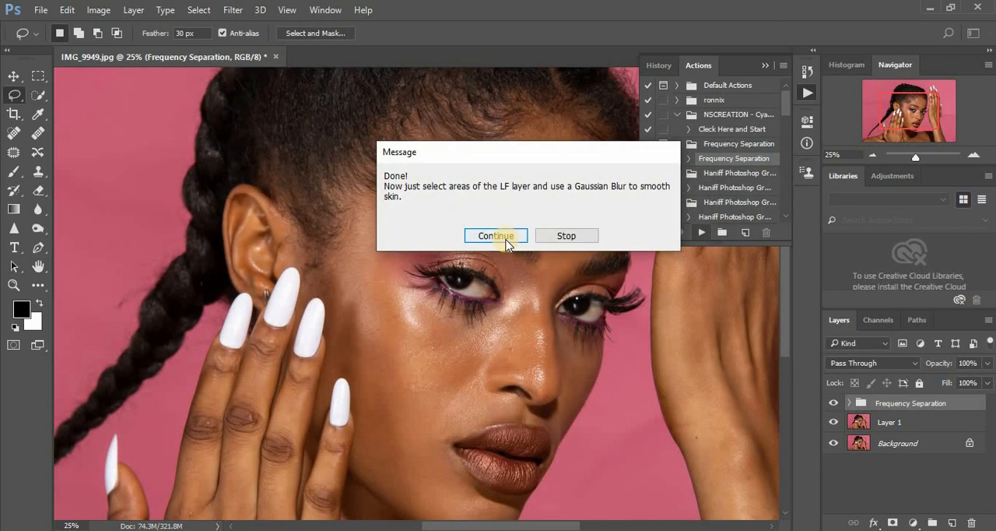
{"action": "left_click", "coordinate": [502, 234]}
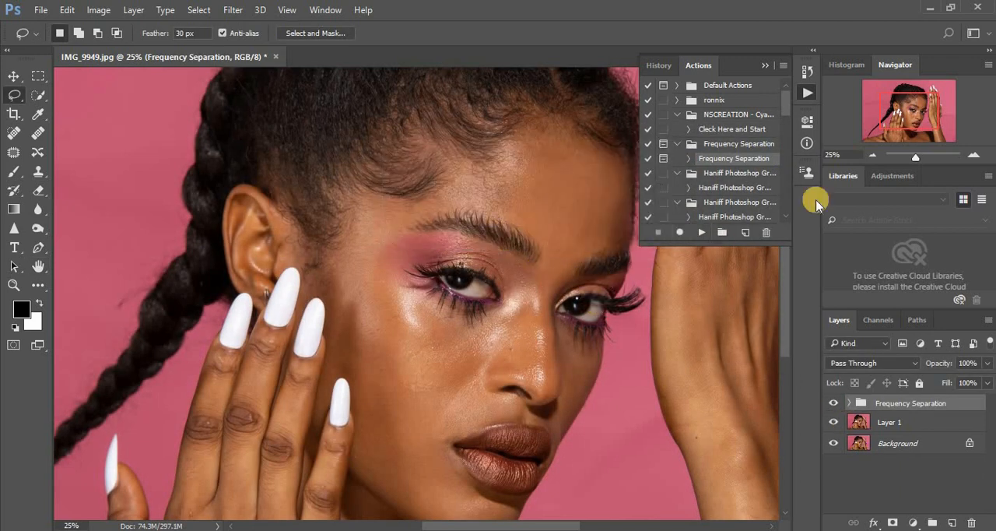
{"action": "left_click", "coordinate": [766, 66]}
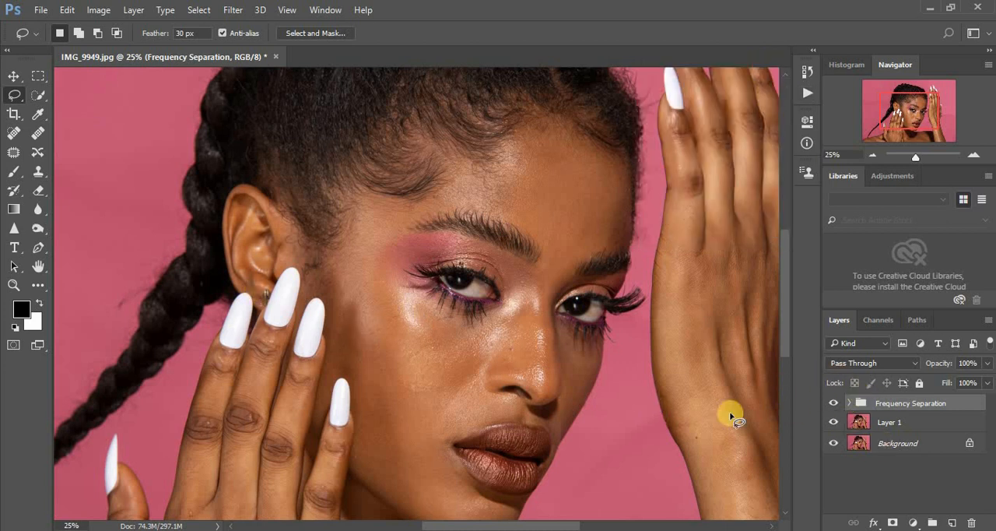
- Add a Black & White adjustment layer above HF in the Frequency Separation group, with Reds at -61
{"action": "left_click", "coordinate": [849, 403]}
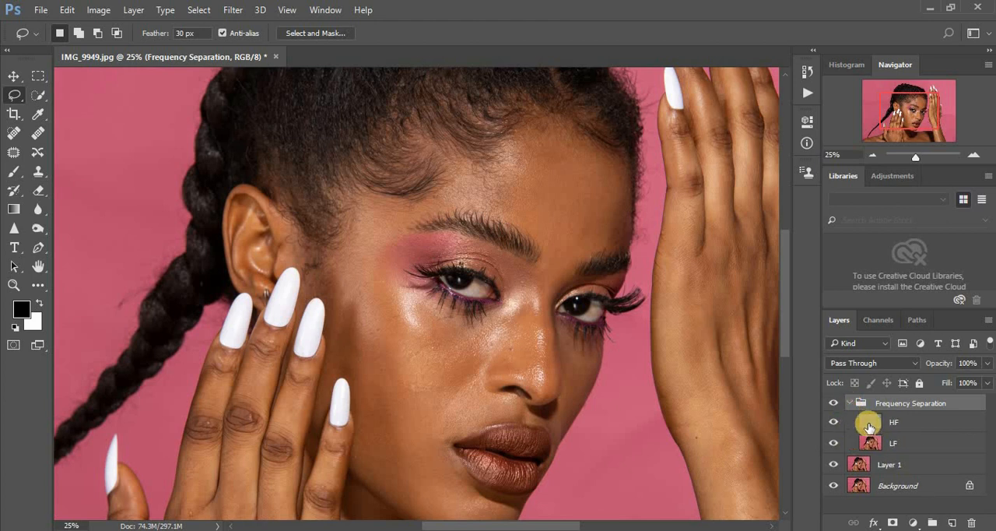
{"action": "left_click", "coordinate": [868, 424]}
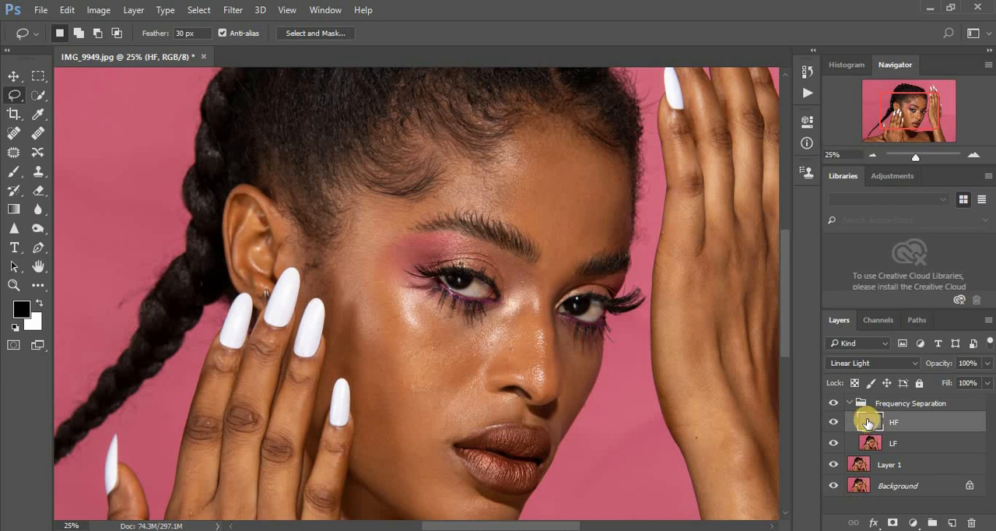
{"action": "left_click", "coordinate": [913, 524]}
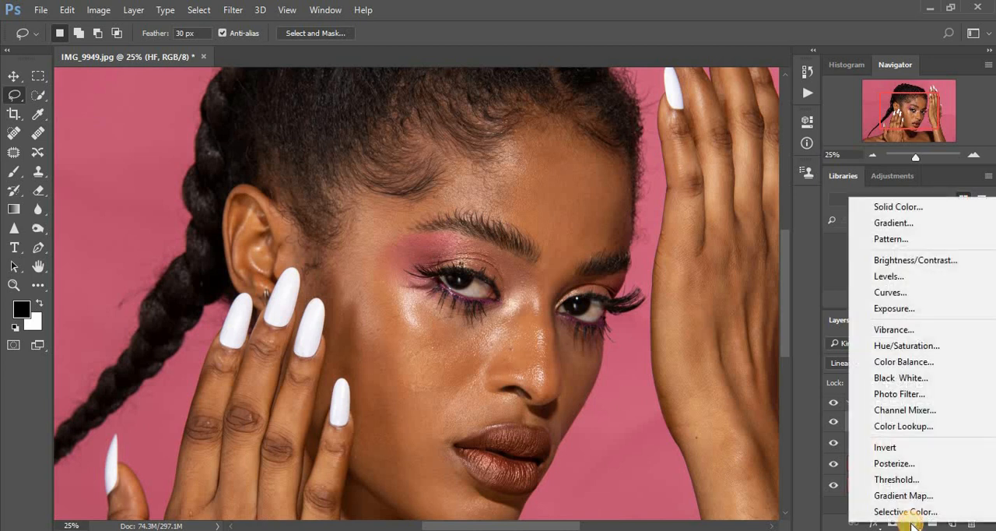
{"action": "left_click", "coordinate": [906, 379]}
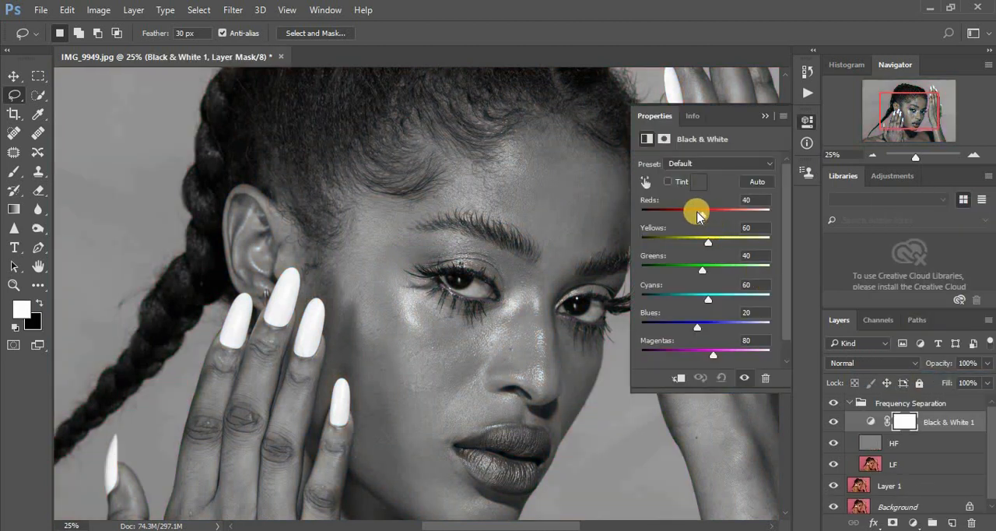
{"action": "left_click_drag", "start_coordinate": [701, 211], "coordinate": [674, 212]}
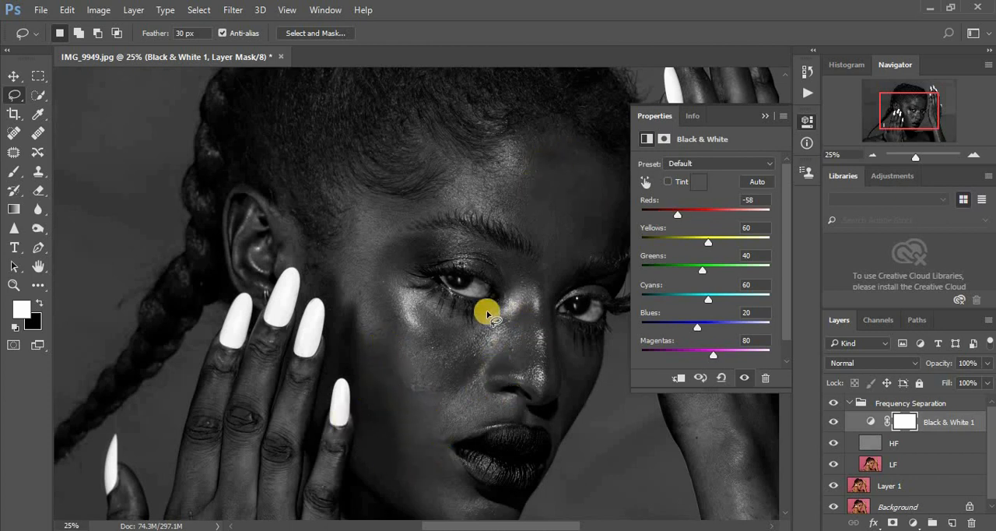
{"action": "left_click", "coordinate": [765, 116]}
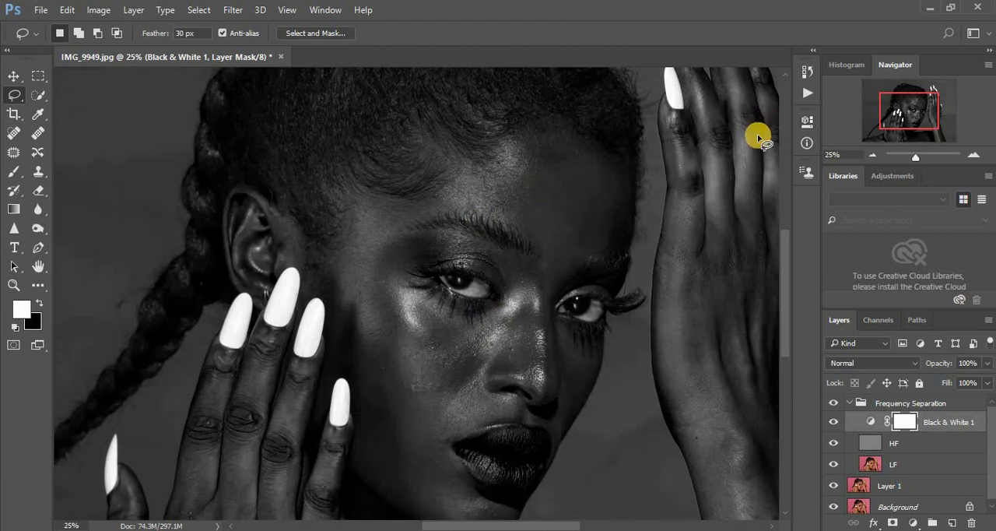
- Set the Reds value of the Black & White adjustment to -69
{"action": "double_click", "coordinate": [869, 421]}
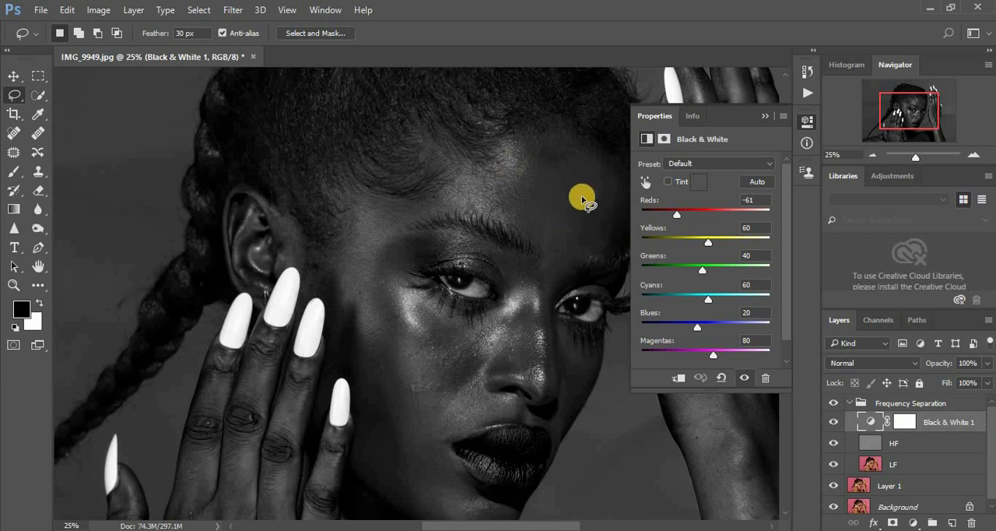
{"action": "left_click_drag", "start_coordinate": [676, 219], "coordinate": [674, 219]}
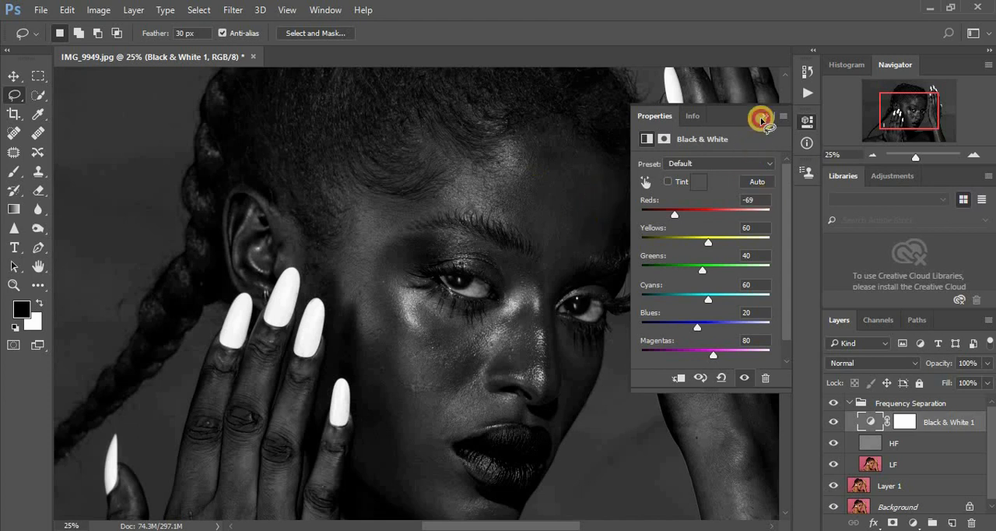
{"action": "left_click", "coordinate": [763, 119]}
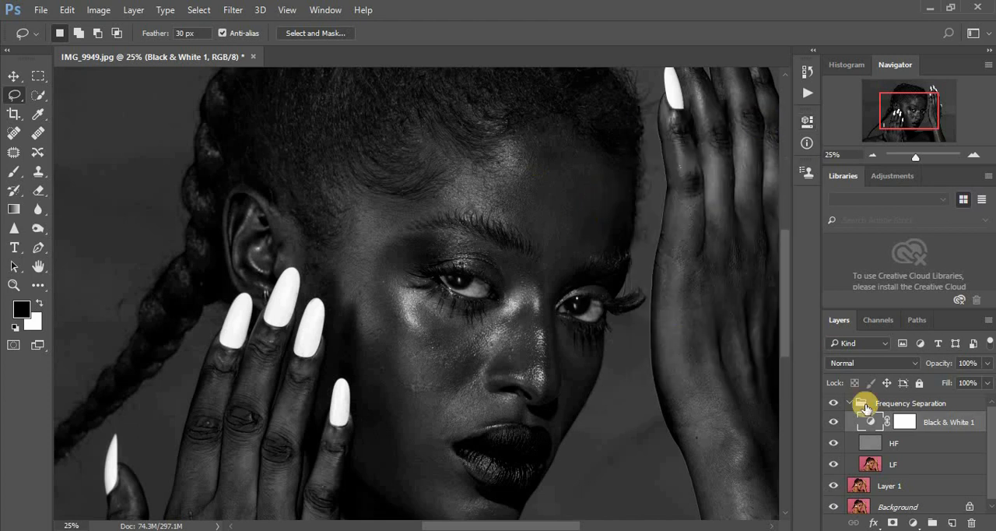
- Select the LF layer and set up the Mixer Brush Tool with a clean brush
{"action": "left_click", "coordinate": [872, 465]}
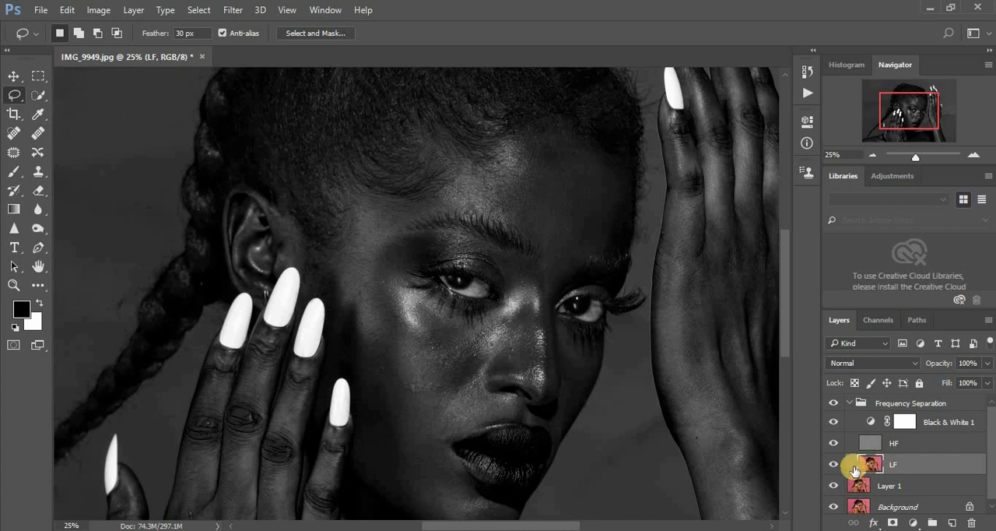
{"action": "left_click", "coordinate": [35, 288]}
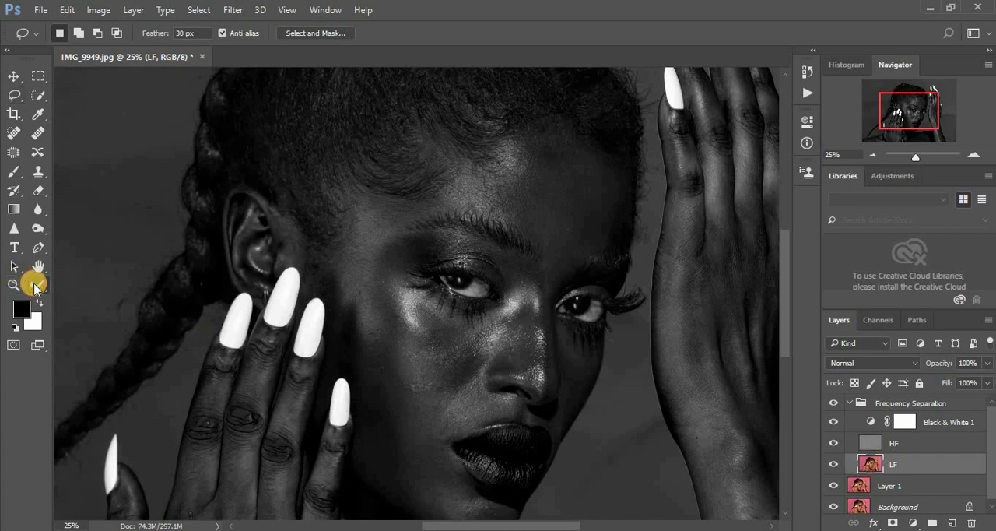
{"action": "right_click", "coordinate": [35, 288]}
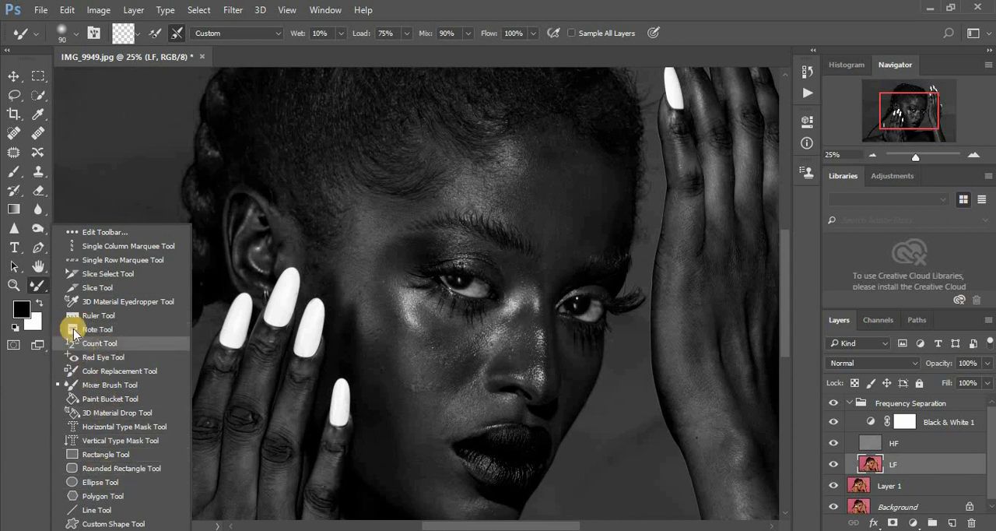
{"action": "left_click", "coordinate": [107, 385]}
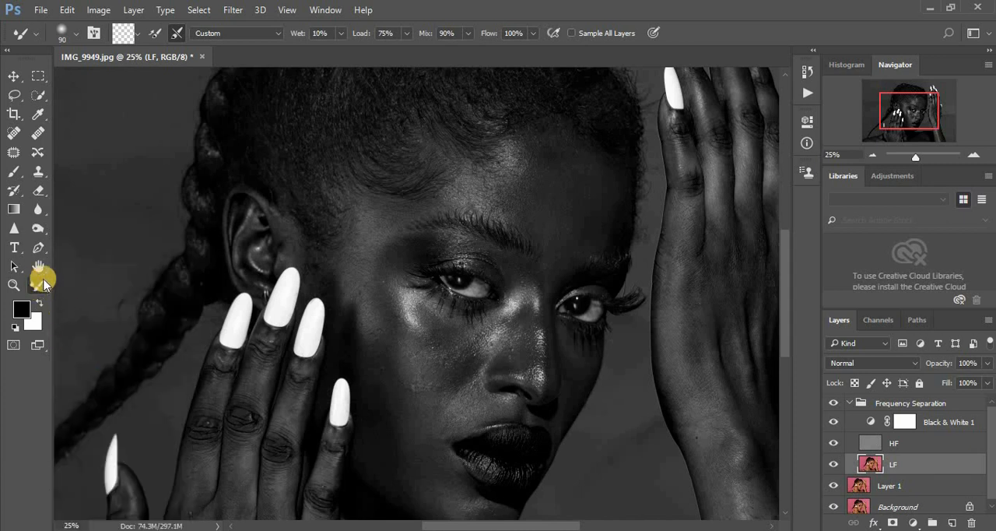
{"action": "left_click", "coordinate": [137, 35]}
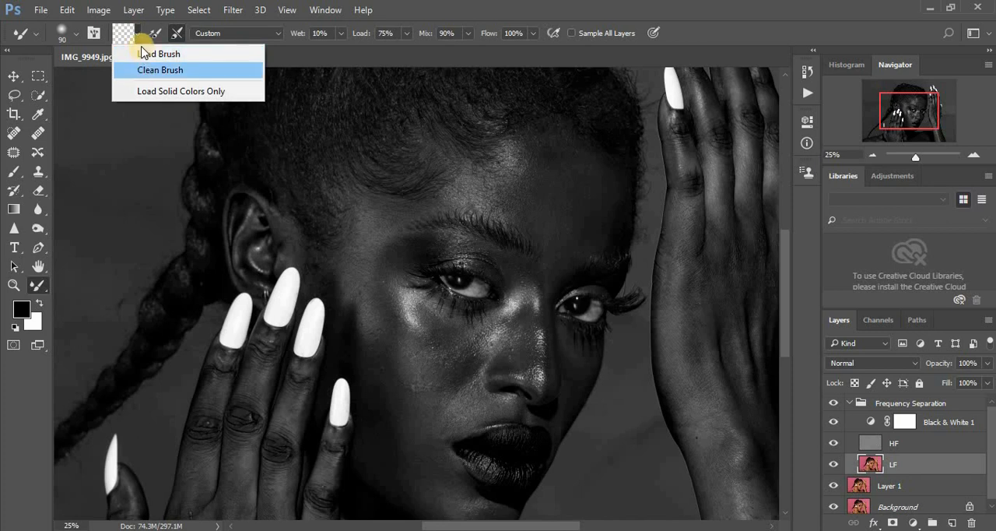
{"action": "left_click", "coordinate": [145, 69]}
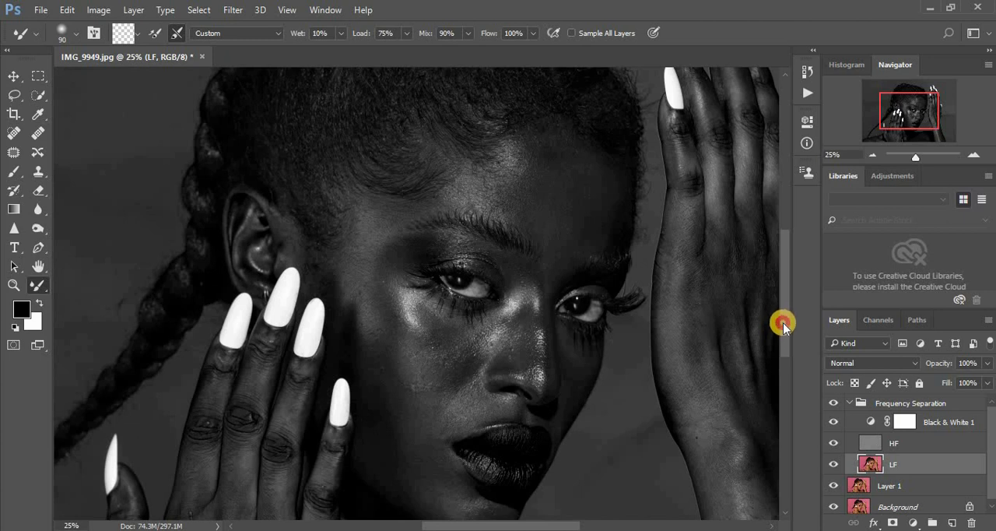
- Blend the uneven light and dark patches across the forehead on the LF layer, reducing the Mixer Brush size to 200
{"action": "left_click_drag", "start_coordinate": [783, 324], "coordinate": [784, 320]}
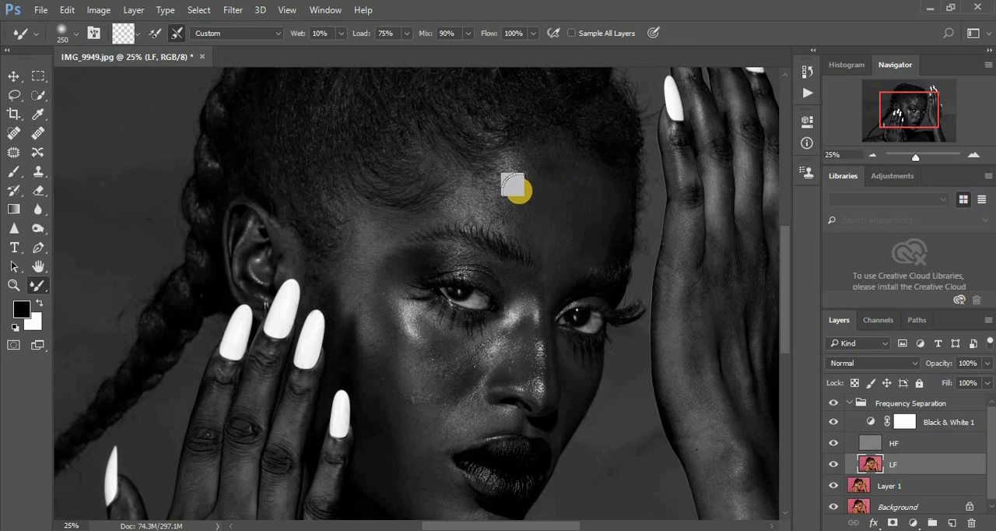
{"action": "key", "text": "bracketright"}
{"action": "mouse_move", "coordinate": [545, 178]}
{"action": "left_mouse_down"}
{"action": "mouse_move", "coordinate": [521, 198]}
{"action": "mouse_move", "coordinate": [552, 169]}
{"action": "mouse_move", "coordinate": [540, 169]}
{"action": "mouse_move", "coordinate": [559, 173]}
{"action": "mouse_move", "coordinate": [541, 159]}
{"action": "mouse_move", "coordinate": [489, 205]}
{"action": "mouse_move", "coordinate": [537, 224]}
{"action": "mouse_move", "coordinate": [560, 204]}
{"action": "mouse_move", "coordinate": [557, 243]}
{"action": "mouse_move", "coordinate": [578, 195]}
{"action": "mouse_move", "coordinate": [574, 232]}
{"action": "mouse_move", "coordinate": [575, 191]}
{"action": "mouse_move", "coordinate": [539, 168]}
{"action": "mouse_move", "coordinate": [569, 180]}
{"action": "mouse_move", "coordinate": [582, 252]}
{"action": "mouse_move", "coordinate": [592, 213]}
{"action": "mouse_move", "coordinate": [557, 230]}
{"action": "mouse_move", "coordinate": [566, 221]}
{"action": "mouse_move", "coordinate": [534, 218]}
{"action": "mouse_move", "coordinate": [579, 200]}
{"action": "mouse_move", "coordinate": [558, 163]}
{"action": "mouse_move", "coordinate": [543, 158]}
{"action": "mouse_move", "coordinate": [489, 202]}
{"action": "mouse_move", "coordinate": [493, 185]}
{"action": "mouse_move", "coordinate": [466, 197]}
{"action": "mouse_move", "coordinate": [478, 195]}
{"action": "mouse_move", "coordinate": [486, 214]}
{"action": "mouse_move", "coordinate": [526, 211]}
{"action": "mouse_move", "coordinate": [543, 173]}
{"action": "left_mouse_up"}
{"action": "mouse_move", "coordinate": [569, 227]}
{"action": "left_mouse_down"}
{"action": "mouse_move", "coordinate": [584, 203]}
{"action": "mouse_move", "coordinate": [554, 164]}
{"action": "mouse_move", "coordinate": [569, 214]}
{"action": "left_mouse_up"}
{"action": "mouse_move", "coordinate": [562, 251]}
{"action": "left_mouse_down"}
{"action": "mouse_move", "coordinate": [586, 205]}
{"action": "mouse_move", "coordinate": [556, 157]}
{"action": "mouse_move", "coordinate": [584, 205]}
{"action": "mouse_move", "coordinate": [586, 244]}
{"action": "mouse_move", "coordinate": [566, 267]}
{"action": "mouse_move", "coordinate": [577, 190]}
{"action": "mouse_move", "coordinate": [541, 161]}
{"action": "left_mouse_up"}
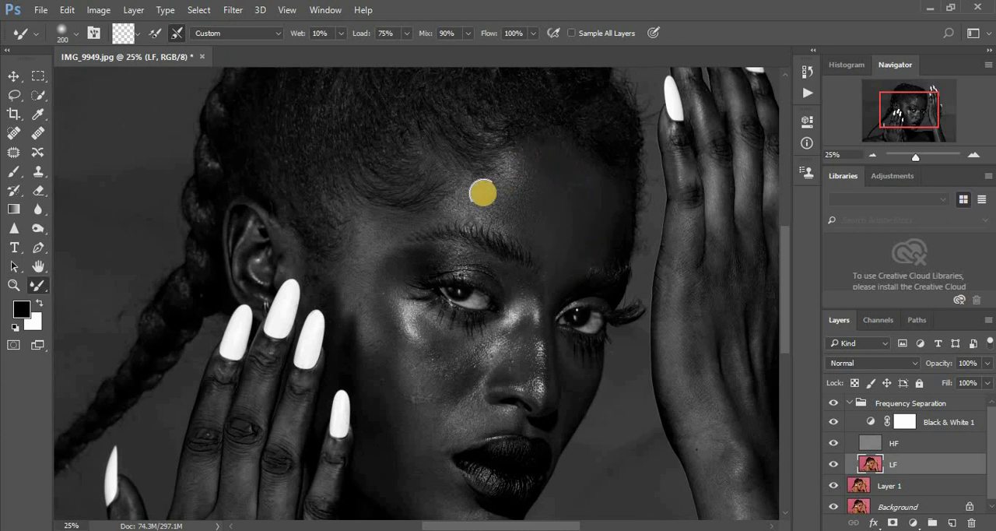
{"action": "mouse_move", "coordinate": [457, 199]}
{"action": "left_mouse_down"}
{"action": "mouse_move", "coordinate": [533, 152]}
{"action": "mouse_move", "coordinate": [554, 152]}
{"action": "mouse_move", "coordinate": [550, 169]}
{"action": "mouse_move", "coordinate": [584, 179]}
{"action": "mouse_move", "coordinate": [591, 231]}
{"action": "mouse_move", "coordinate": [592, 204]}
{"action": "mouse_move", "coordinate": [570, 249]}
{"action": "mouse_move", "coordinate": [559, 203]}
{"action": "mouse_move", "coordinate": [540, 253]}
{"action": "mouse_move", "coordinate": [541, 221]}
{"action": "mouse_move", "coordinate": [566, 231]}
{"action": "mouse_move", "coordinate": [576, 176]}
{"action": "left_mouse_up"}
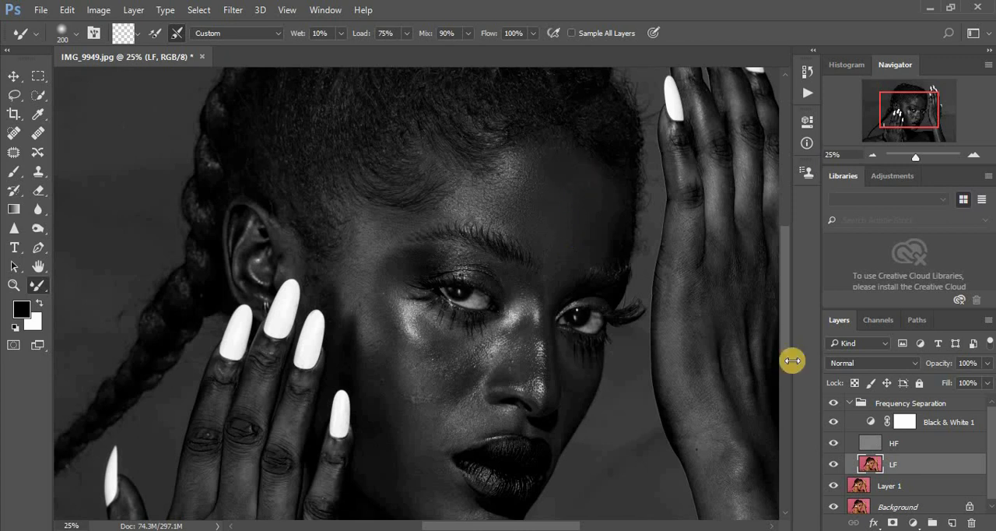
- Compare the blended forehead in color and in black and white by toggling the Black & White 1 layer's visibility
{"action": "left_click", "coordinate": [834, 423]}
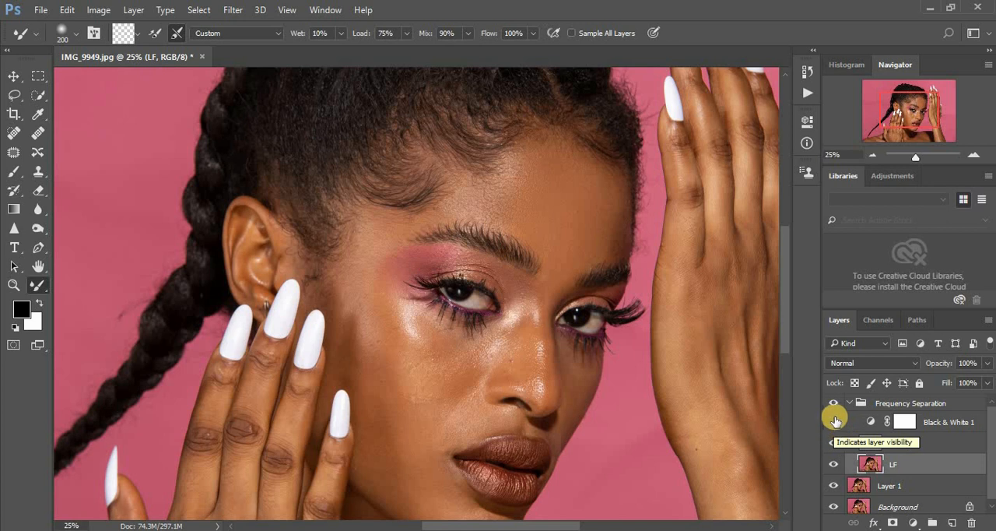
{"action": "left_click", "coordinate": [835, 422]}
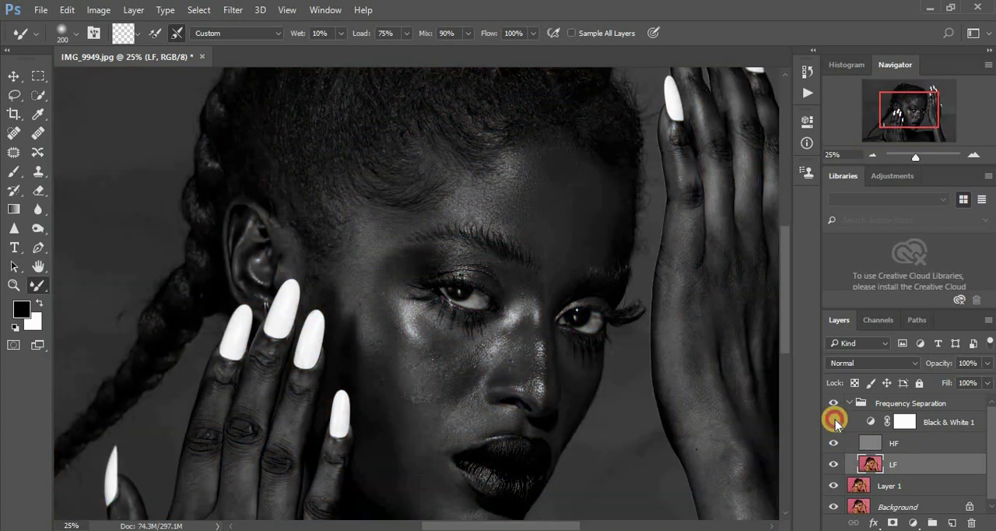
{"action": "left_click", "coordinate": [835, 419]}
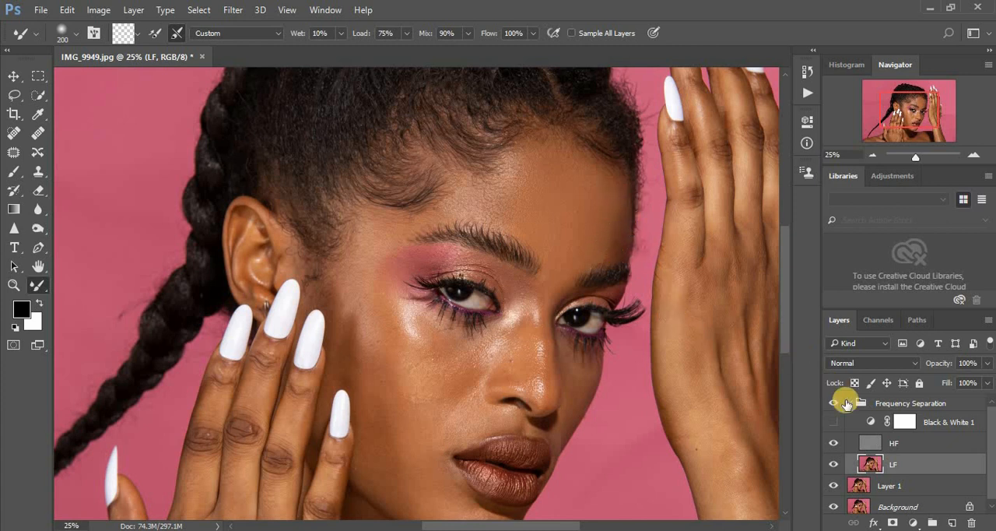
{"action": "left_click", "coordinate": [834, 422]}
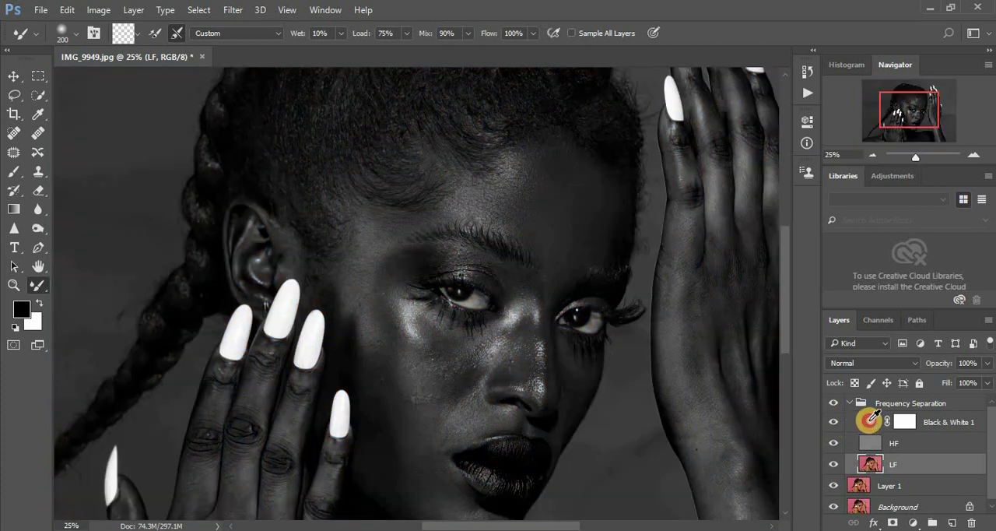
- Raise the Reds of the Black & White 1 adjustment and blend the shadowed forehead edge on the LF layer at Mixer Brush size 125
{"action": "double_click", "coordinate": [869, 420]}
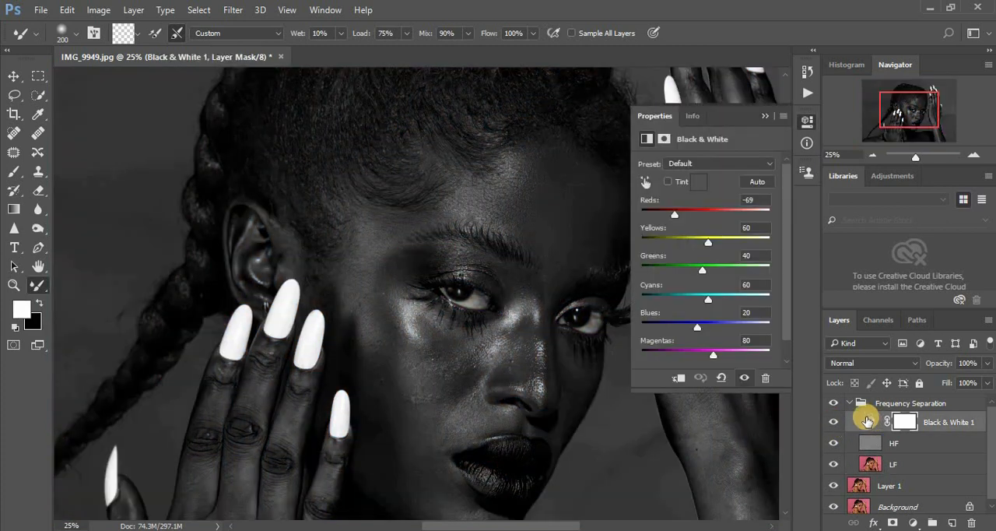
{"action": "left_click_drag", "start_coordinate": [680, 216], "coordinate": [694, 218]}
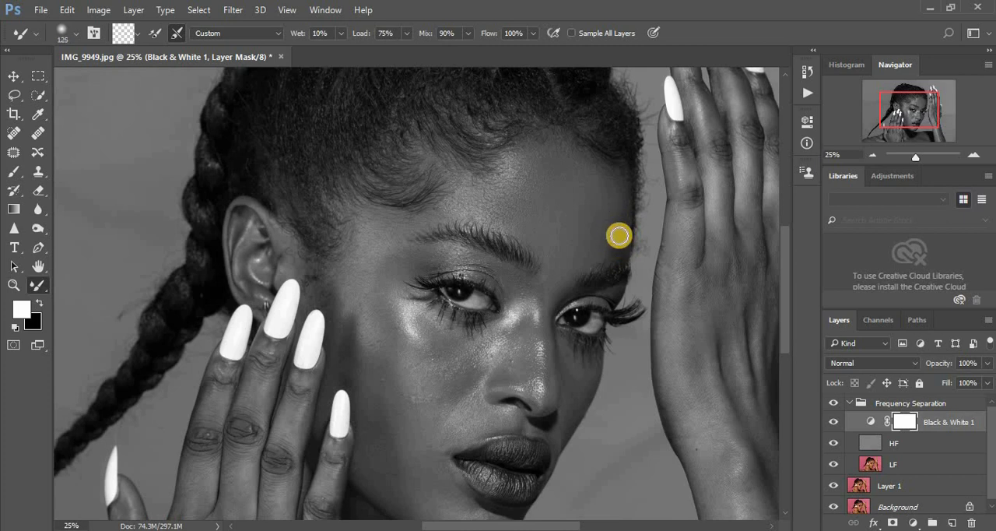
{"action": "mouse_move", "coordinate": [620, 205]}
{"action": "left_mouse_down"}
{"action": "mouse_move", "coordinate": [615, 265]}
{"action": "mouse_move", "coordinate": [614, 237]}
{"action": "left_mouse_up"}
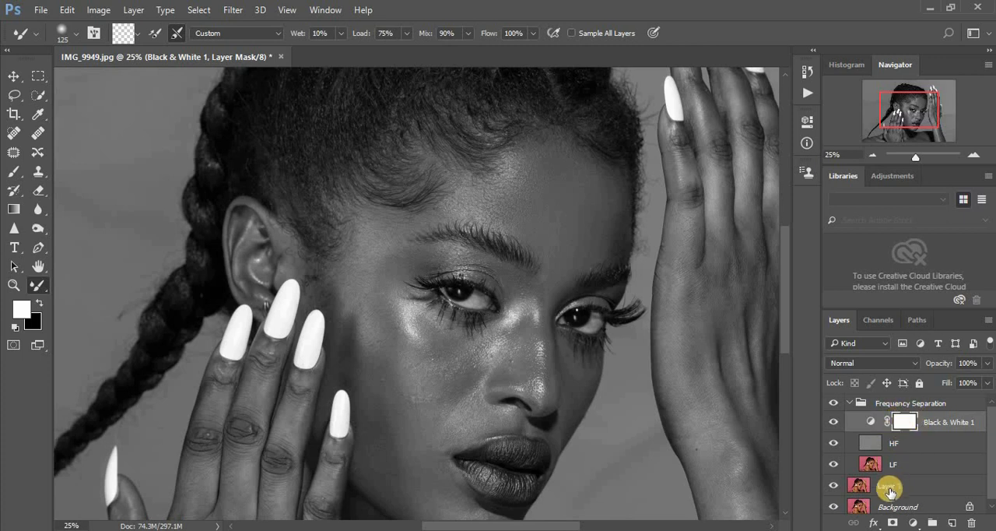
{"action": "left_click", "coordinate": [871, 464]}
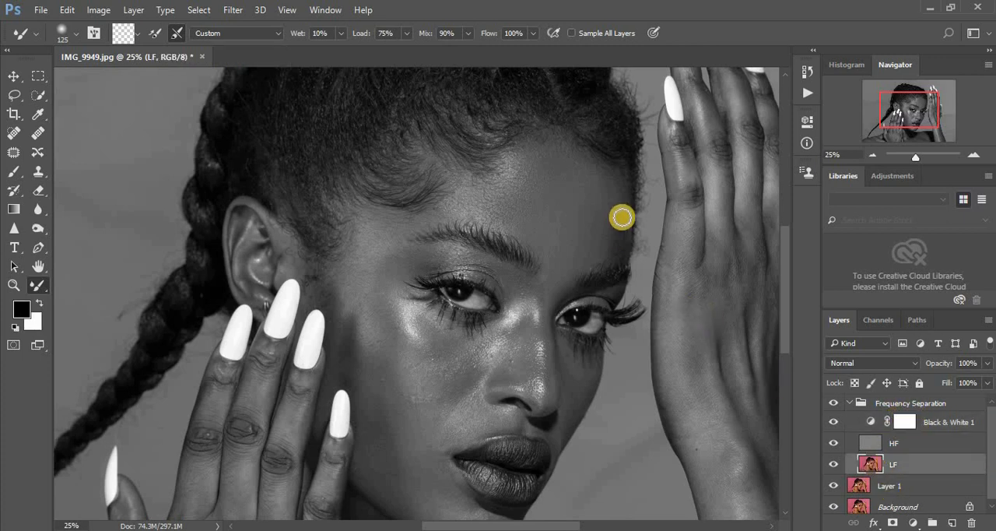
{"action": "mouse_move", "coordinate": [620, 208]}
{"action": "left_mouse_down"}
{"action": "mouse_move", "coordinate": [617, 244]}
{"action": "mouse_move", "coordinate": [619, 194]}
{"action": "mouse_move", "coordinate": [614, 256]}
{"action": "mouse_move", "coordinate": [614, 182]}
{"action": "mouse_move", "coordinate": [616, 204]}
{"action": "mouse_move", "coordinate": [599, 160]}
{"action": "mouse_move", "coordinate": [615, 201]}
{"action": "mouse_move", "coordinate": [614, 255]}
{"action": "mouse_move", "coordinate": [621, 225]}
{"action": "mouse_move", "coordinate": [619, 250]}
{"action": "mouse_move", "coordinate": [604, 257]}
{"action": "mouse_move", "coordinate": [618, 211]}
{"action": "mouse_move", "coordinate": [614, 251]}
{"action": "mouse_move", "coordinate": [619, 216]}
{"action": "mouse_move", "coordinate": [624, 223]}
{"action": "mouse_move", "coordinate": [618, 183]}
{"action": "mouse_move", "coordinate": [619, 249]}
{"action": "left_mouse_up"}
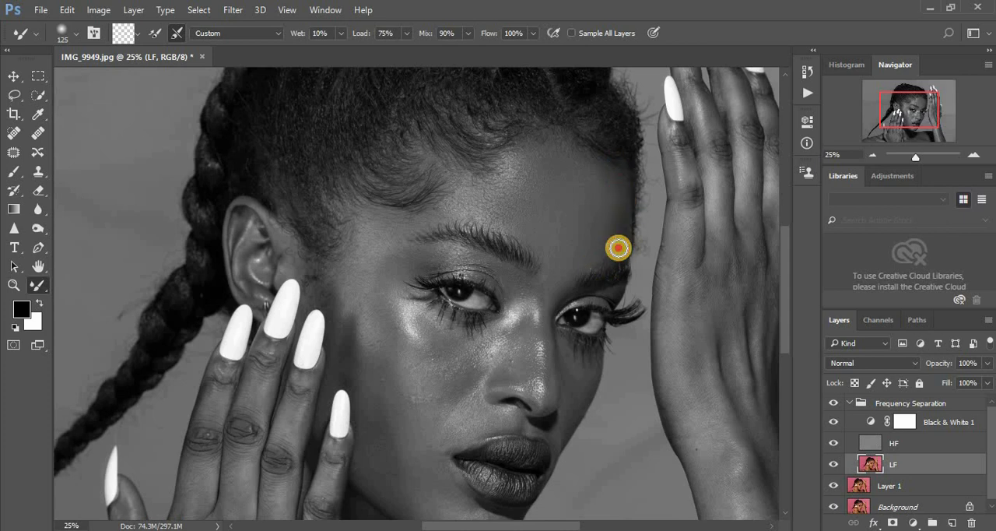
- Hide the Black & White 1 layer and blend the shadowed side of the forehead in color on the LF layer
{"action": "left_click", "coordinate": [833, 424]}
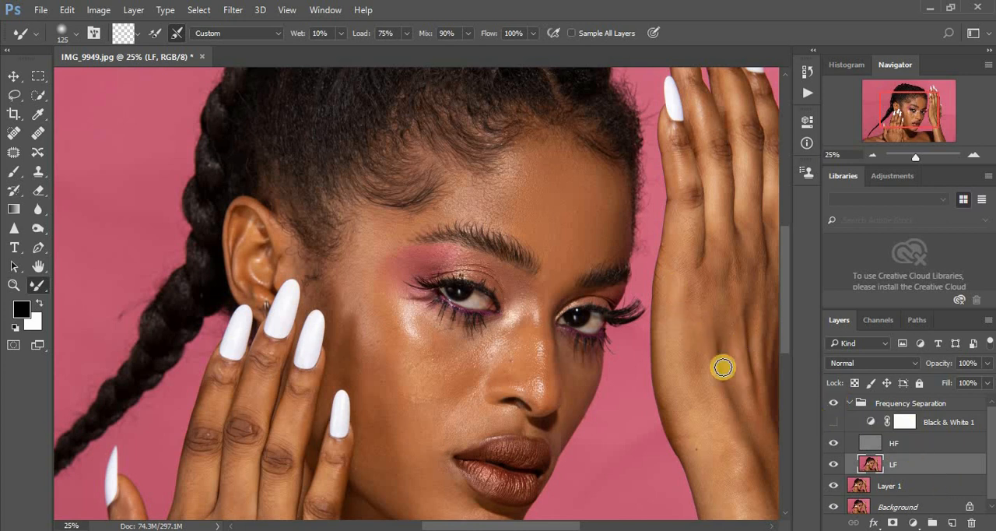
{"action": "left_click_drag", "start_coordinate": [623, 229], "coordinate": [620, 247]}
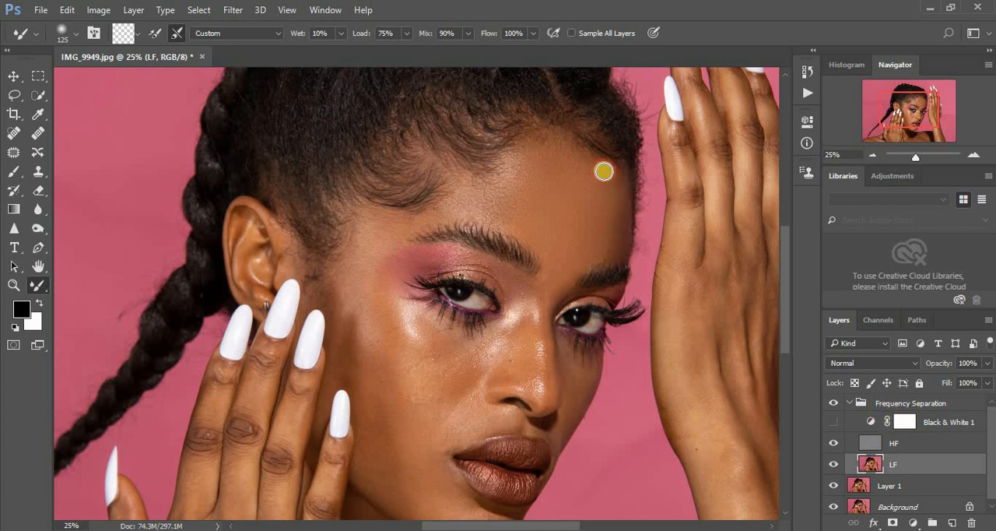
{"action": "left_click_drag", "start_coordinate": [615, 182], "coordinate": [616, 233]}
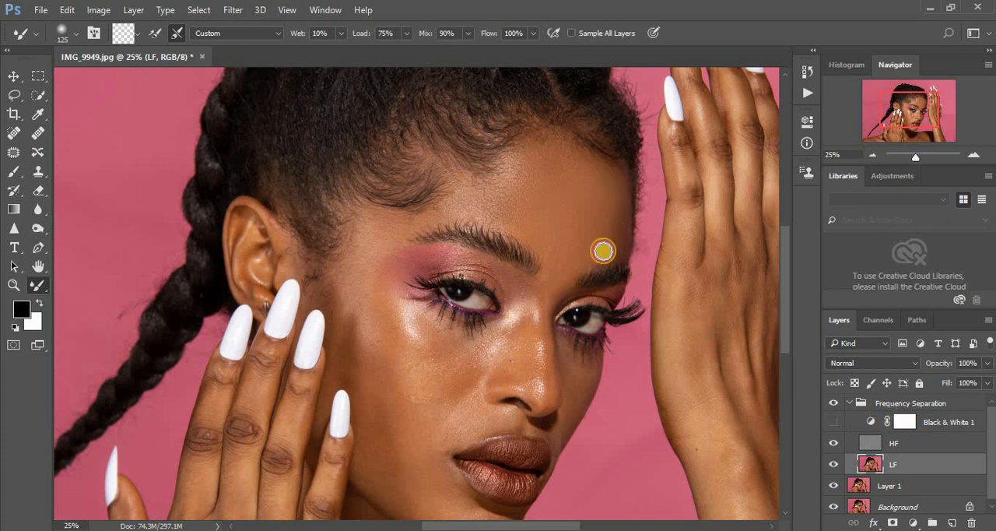
- Show the Black & White 1 layer again and set its Reds value to -66
{"action": "left_click", "coordinate": [831, 425]}
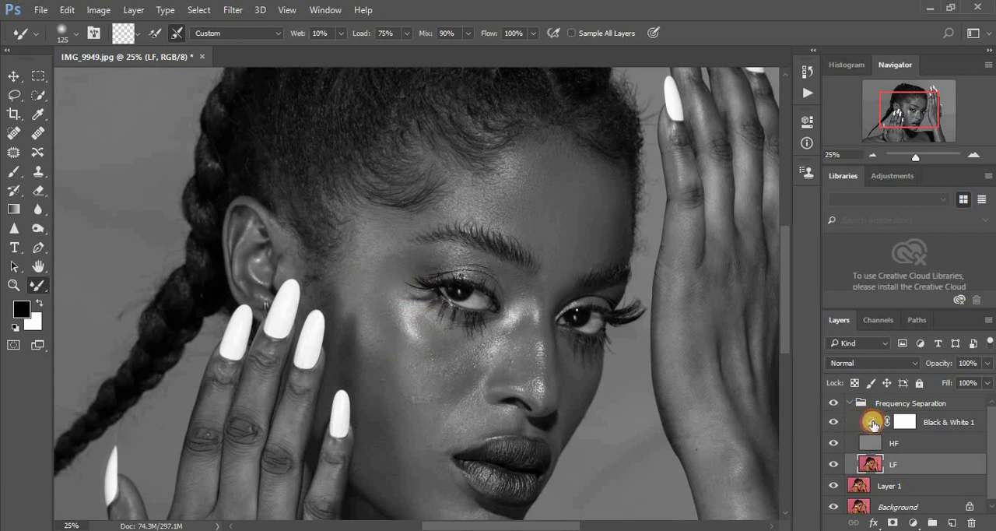
{"action": "double_click", "coordinate": [873, 423]}
{"action": "left_click_drag", "start_coordinate": [684, 218], "coordinate": [676, 218]}
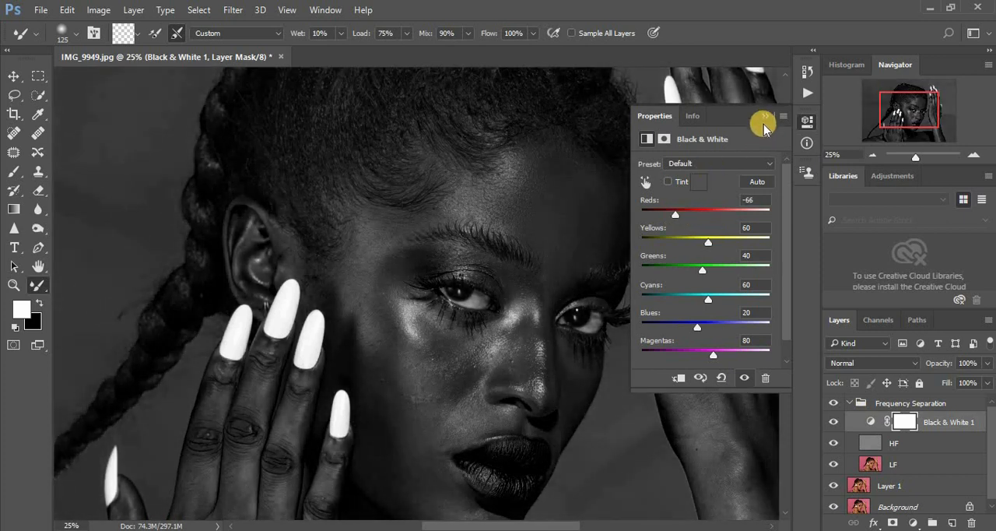
{"action": "left_click", "coordinate": [763, 117]}
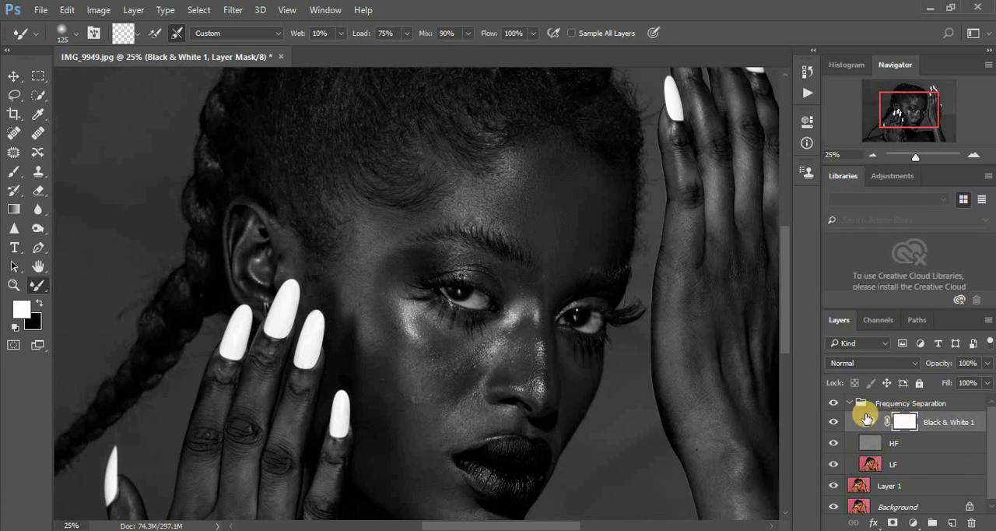
- Select the LF layer and blend the temple and the skin beside the eye with the Mixer Brush at size 200
{"action": "left_click", "coordinate": [870, 465]}
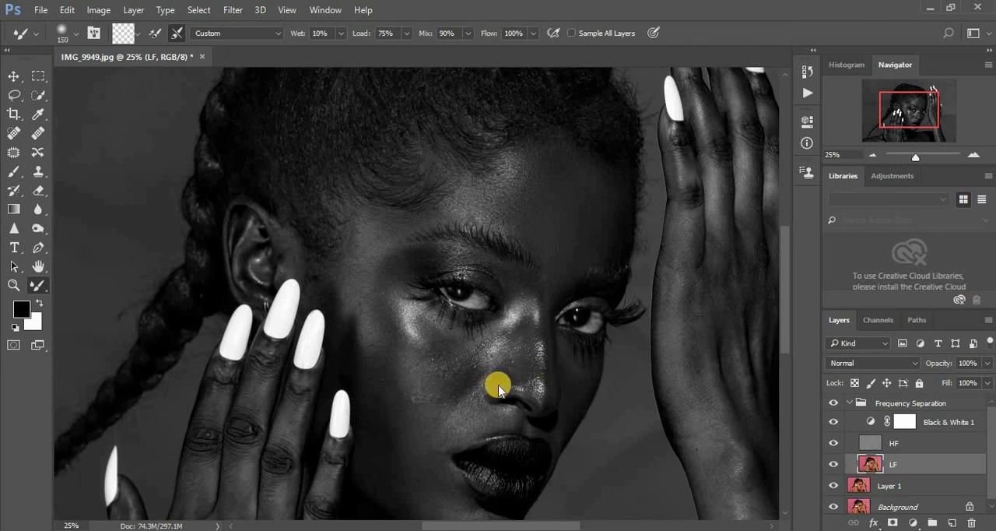
{"action": "mouse_move", "coordinate": [391, 230]}
{"action": "left_mouse_down"}
{"action": "mouse_move", "coordinate": [364, 248]}
{"action": "mouse_move", "coordinate": [369, 306]}
{"action": "mouse_move", "coordinate": [356, 277]}
{"action": "mouse_move", "coordinate": [366, 322]}
{"action": "left_mouse_up"}
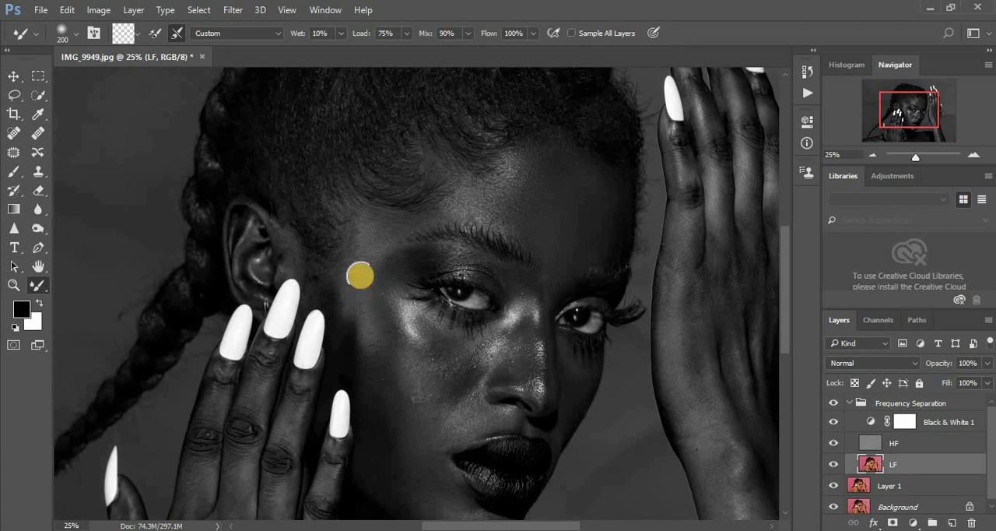
{"action": "mouse_move", "coordinate": [363, 261]}
{"action": "left_mouse_down"}
{"action": "mouse_move", "coordinate": [376, 236]}
{"action": "mouse_move", "coordinate": [438, 209]}
{"action": "left_mouse_up"}
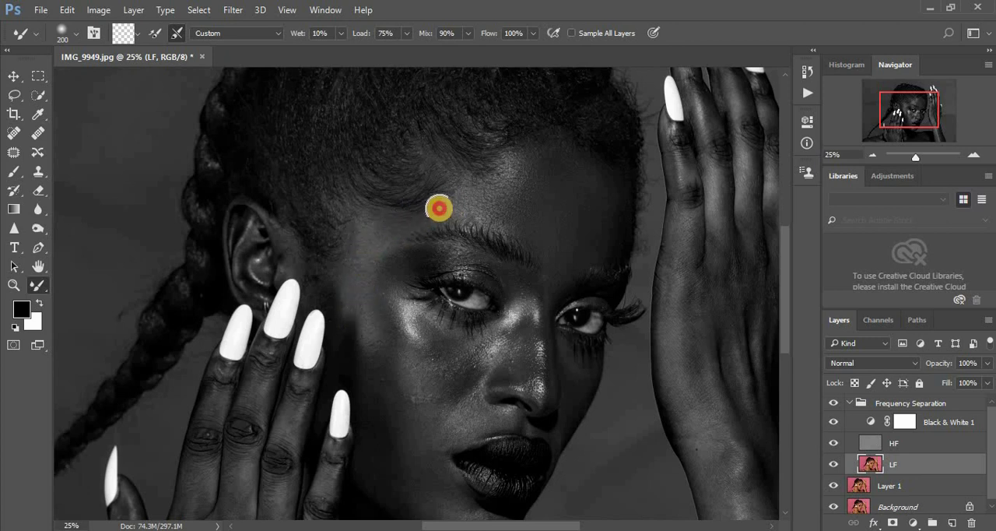
{"action": "mouse_move", "coordinate": [398, 330]}
{"action": "left_mouse_down"}
{"action": "mouse_move", "coordinate": [385, 300]}
{"action": "mouse_move", "coordinate": [393, 345]}
{"action": "mouse_move", "coordinate": [381, 397]}
{"action": "mouse_move", "coordinate": [369, 376]}
{"action": "mouse_move", "coordinate": [393, 401]}
{"action": "mouse_move", "coordinate": [385, 381]}
{"action": "mouse_move", "coordinate": [394, 420]}
{"action": "mouse_move", "coordinate": [386, 284]}
{"action": "mouse_move", "coordinate": [382, 304]}
{"action": "left_mouse_up"}
{"action": "left_click_drag", "start_coordinate": [363, 260], "coordinate": [367, 321]}
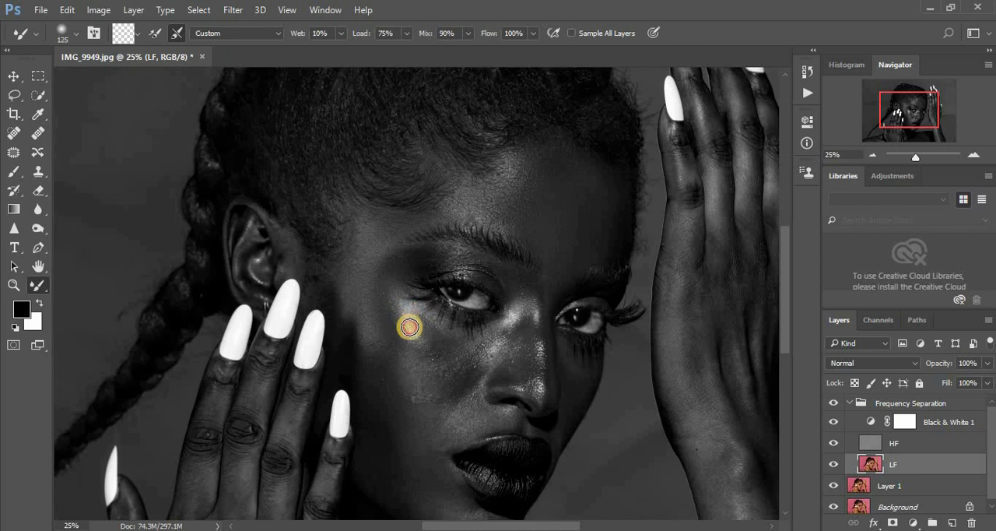
- Blend the uneven patches from the cheek highlight down to the jaw on the LF layer, enlarging the Mixer Brush from 125 to 200
{"action": "mouse_move", "coordinate": [409, 327]}
{"action": "left_mouse_down"}
{"action": "mouse_move", "coordinate": [384, 301]}
{"action": "mouse_move", "coordinate": [401, 346]}
{"action": "mouse_move", "coordinate": [389, 316]}
{"action": "mouse_move", "coordinate": [387, 383]}
{"action": "mouse_move", "coordinate": [383, 366]}
{"action": "mouse_move", "coordinate": [378, 378]}
{"action": "mouse_move", "coordinate": [384, 411]}
{"action": "mouse_move", "coordinate": [385, 382]}
{"action": "mouse_move", "coordinate": [402, 386]}
{"action": "mouse_move", "coordinate": [403, 371]}
{"action": "mouse_move", "coordinate": [437, 356]}
{"action": "mouse_move", "coordinate": [457, 371]}
{"action": "mouse_move", "coordinate": [450, 362]}
{"action": "mouse_move", "coordinate": [413, 381]}
{"action": "left_mouse_up"}
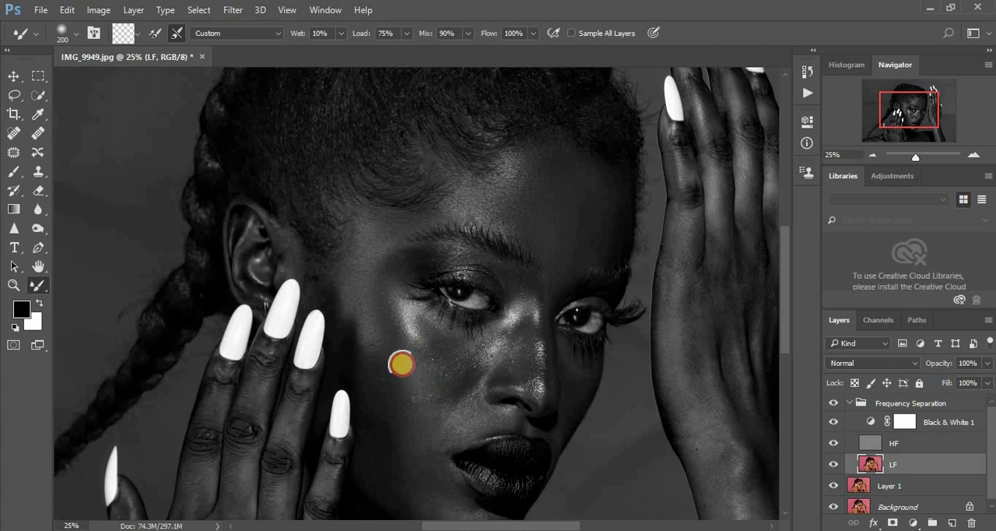
{"action": "mouse_move", "coordinate": [394, 413]}
{"action": "left_mouse_down"}
{"action": "mouse_move", "coordinate": [421, 439]}
{"action": "mouse_move", "coordinate": [419, 453]}
{"action": "mouse_move", "coordinate": [406, 437]}
{"action": "mouse_move", "coordinate": [411, 469]}
{"action": "mouse_move", "coordinate": [401, 406]}
{"action": "mouse_move", "coordinate": [427, 427]}
{"action": "left_mouse_up"}
{"action": "mouse_move", "coordinate": [382, 460]}
{"action": "left_mouse_down"}
{"action": "mouse_move", "coordinate": [385, 445]}
{"action": "mouse_move", "coordinate": [417, 483]}
{"action": "mouse_move", "coordinate": [413, 439]}
{"action": "left_mouse_up"}
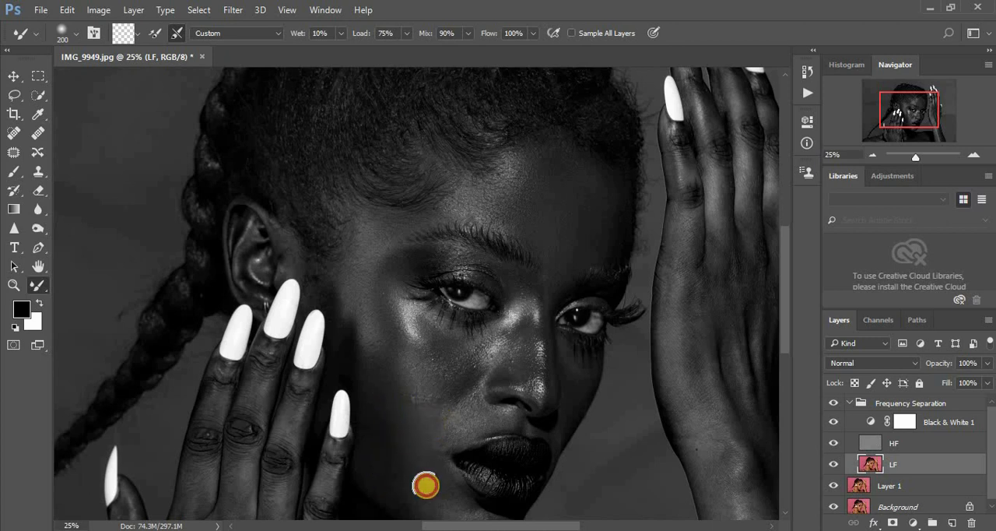
{"action": "left_click_drag", "start_coordinate": [382, 472], "coordinate": [385, 446]}
{"action": "mouse_move", "coordinate": [424, 501]}
{"action": "left_mouse_down"}
{"action": "mouse_move", "coordinate": [416, 470]}
{"action": "mouse_move", "coordinate": [428, 484]}
{"action": "mouse_move", "coordinate": [377, 429]}
{"action": "mouse_move", "coordinate": [375, 466]}
{"action": "mouse_move", "coordinate": [382, 391]}
{"action": "mouse_move", "coordinate": [388, 422]}
{"action": "left_mouse_up"}
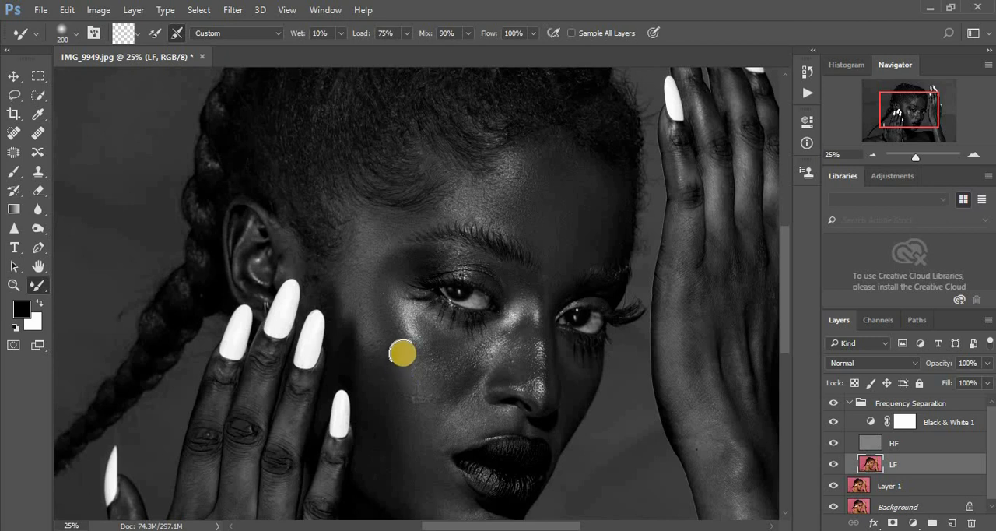
{"action": "mouse_move", "coordinate": [401, 345]}
{"action": "left_mouse_down"}
{"action": "mouse_move", "coordinate": [442, 370]}
{"action": "mouse_move", "coordinate": [443, 350]}
{"action": "mouse_move", "coordinate": [452, 377]}
{"action": "mouse_move", "coordinate": [430, 335]}
{"action": "mouse_move", "coordinate": [438, 384]}
{"action": "left_mouse_up"}
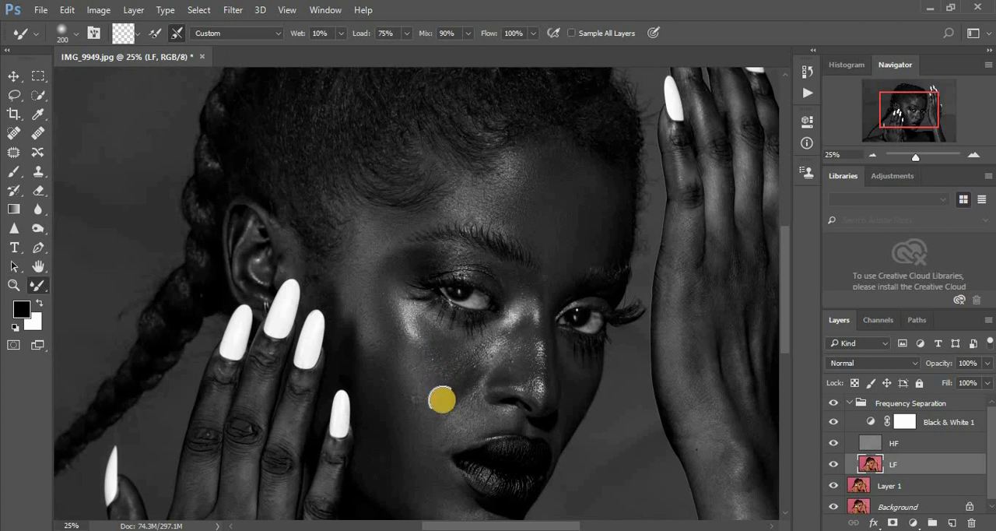
{"action": "left_click_drag", "start_coordinate": [430, 440], "coordinate": [432, 435]}
{"action": "left_click_drag", "start_coordinate": [390, 406], "coordinate": [388, 400]}
{"action": "left_click", "coordinate": [393, 449]}
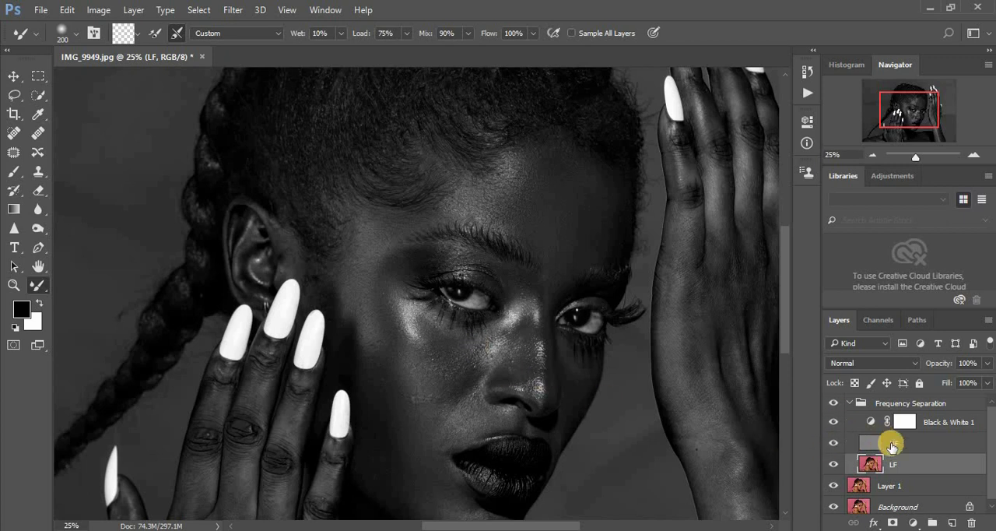
- Hide the Black & White 1 layer and compare the face before and after by toggling the Frequency Separation group
{"action": "left_click", "coordinate": [834, 423]}
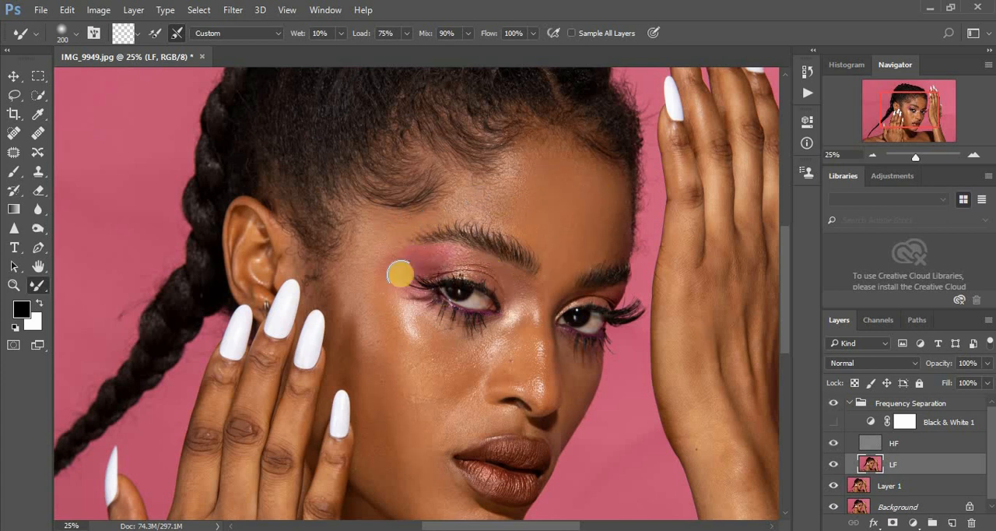
{"action": "left_click", "coordinate": [834, 405]}
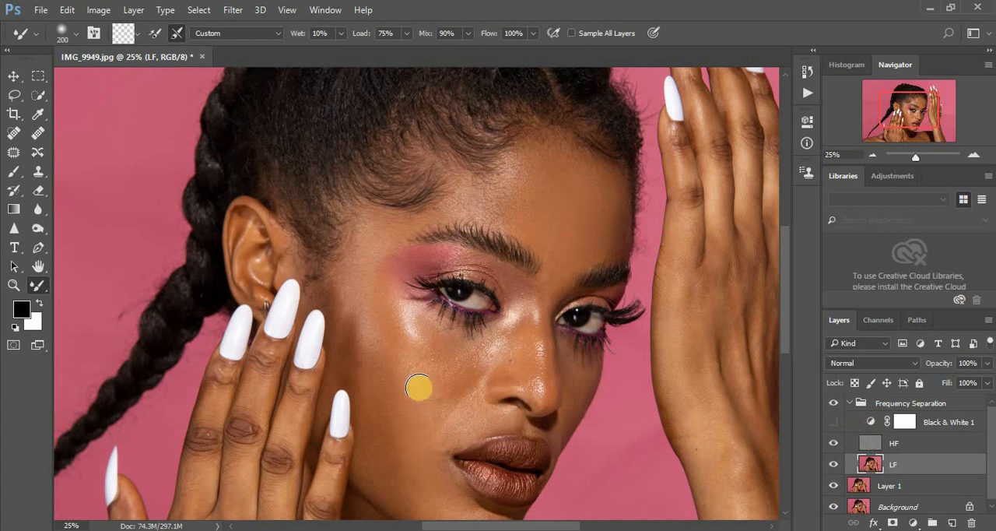
{"action": "key", "text": "ctrl+plus"}
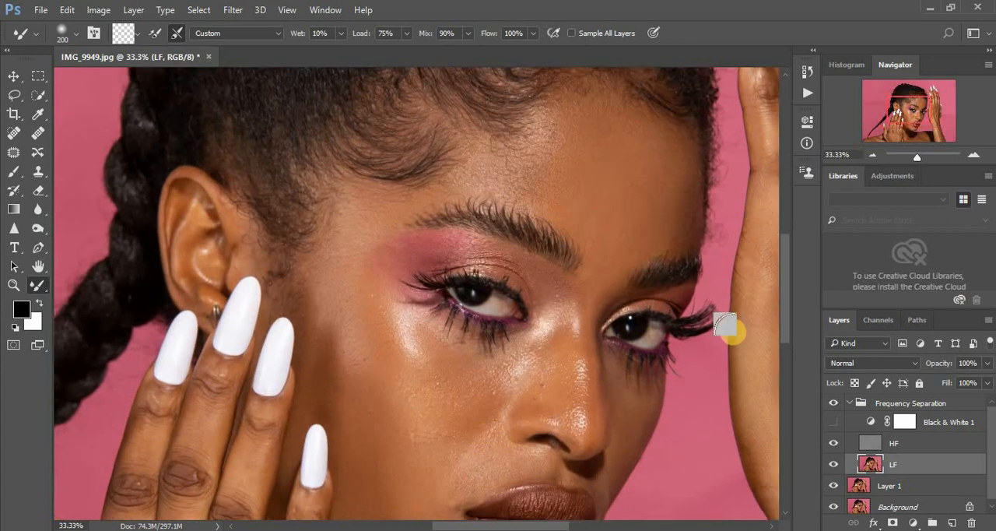
{"action": "left_click_drag", "start_coordinate": [785, 318], "coordinate": [785, 351]}
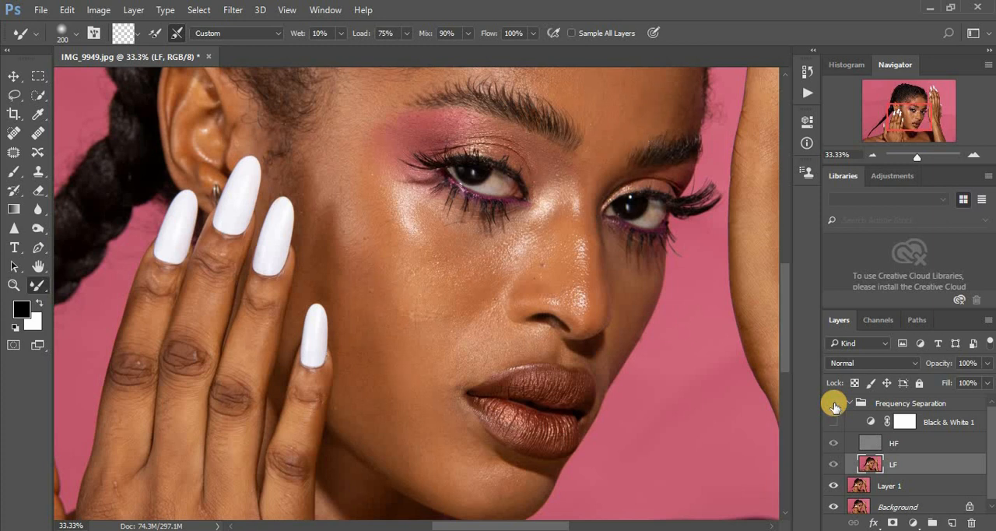
{"action": "key", "text": "ctrl+minus"}
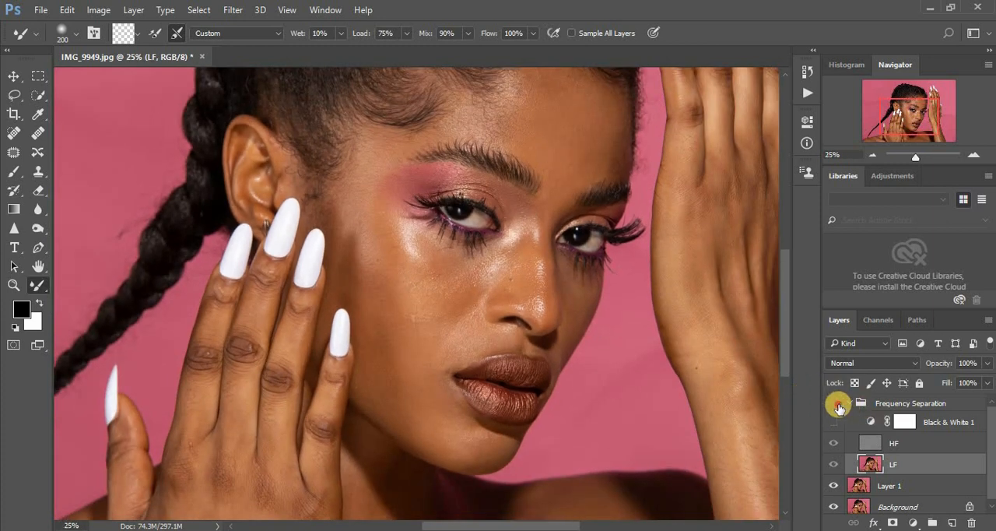
- Show the Black & White 1 layer and blend the chin, jaw and cheek beside the mouth and nose on the LF layer
{"action": "left_click", "coordinate": [835, 421]}
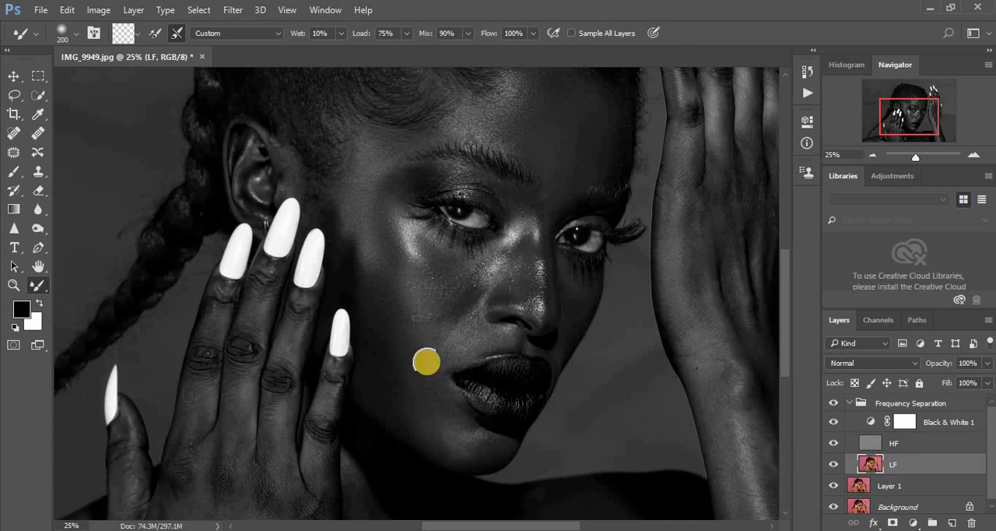
{"action": "mouse_move", "coordinate": [395, 346]}
{"action": "left_mouse_down"}
{"action": "mouse_move", "coordinate": [403, 403]}
{"action": "mouse_move", "coordinate": [421, 427]}
{"action": "mouse_move", "coordinate": [391, 411]}
{"action": "mouse_move", "coordinate": [379, 375]}
{"action": "mouse_move", "coordinate": [376, 384]}
{"action": "mouse_move", "coordinate": [374, 358]}
{"action": "mouse_move", "coordinate": [373, 377]}
{"action": "mouse_move", "coordinate": [439, 411]}
{"action": "left_mouse_up"}
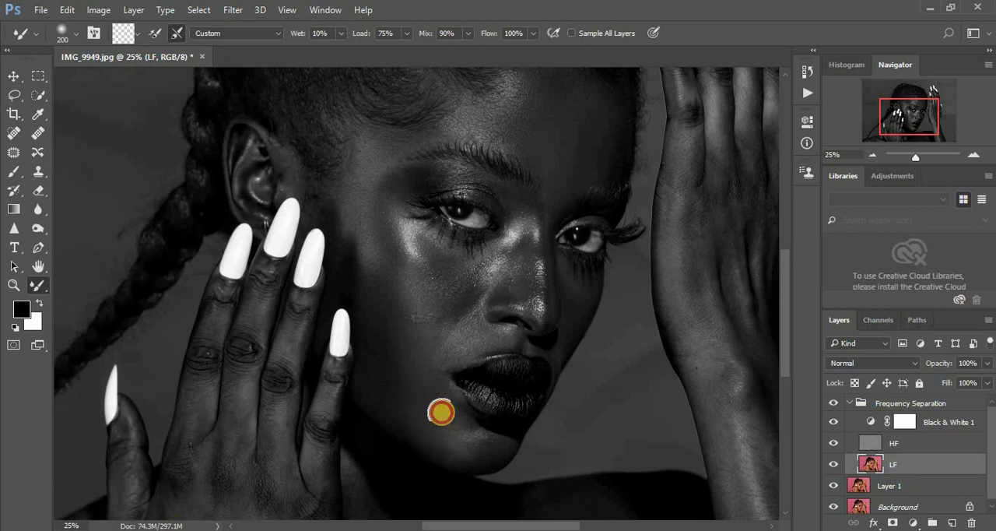
{"action": "left_click_drag", "start_coordinate": [495, 456], "coordinate": [467, 452]}
{"action": "mouse_move", "coordinate": [443, 413]}
{"action": "left_mouse_down"}
{"action": "mouse_move", "coordinate": [415, 342]}
{"action": "mouse_move", "coordinate": [410, 394]}
{"action": "mouse_move", "coordinate": [378, 385]}
{"action": "mouse_move", "coordinate": [392, 397]}
{"action": "left_mouse_up"}
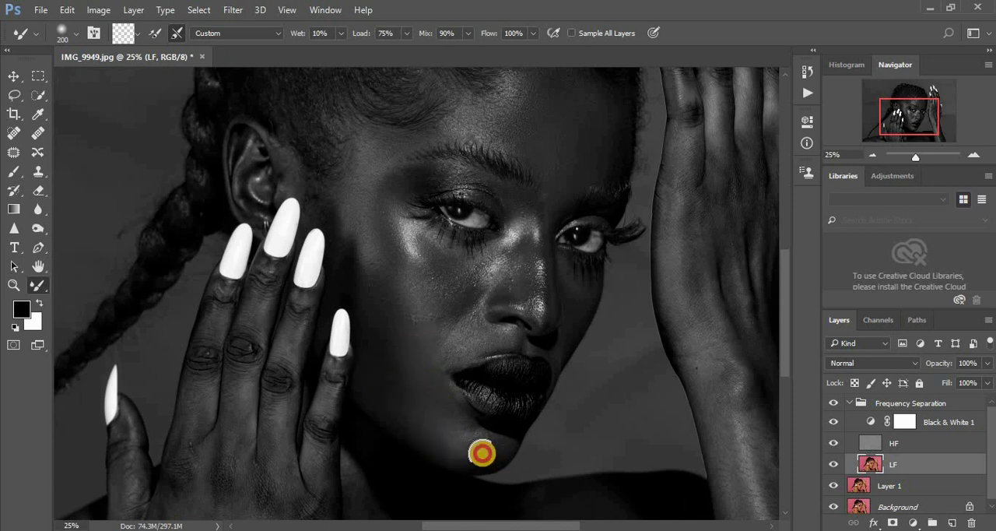
{"action": "left_click_drag", "start_coordinate": [450, 344], "coordinate": [461, 323]}
{"action": "left_click_drag", "start_coordinate": [437, 265], "coordinate": [458, 296]}
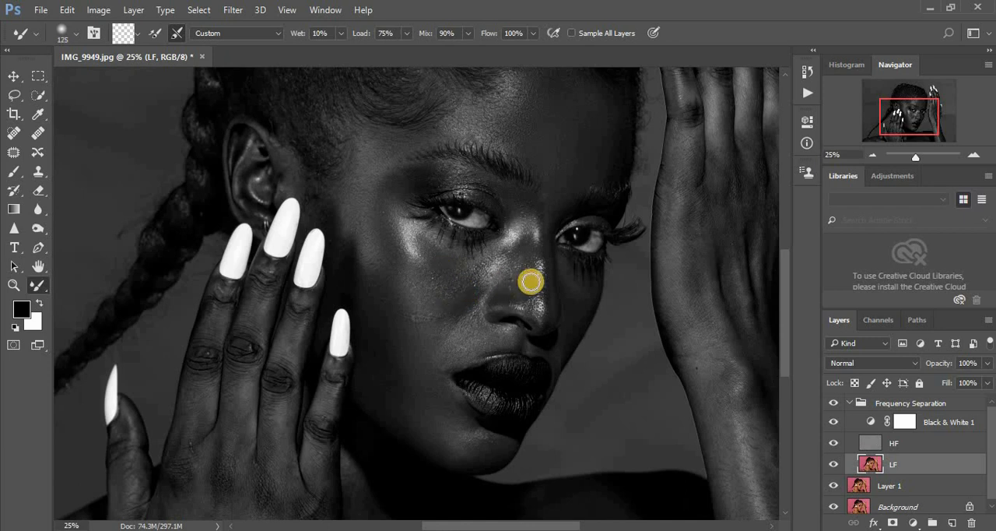
- Blend the highlights along the nose and the skin between the eyebrows on the LF layer at Mixer Brush size 125
{"action": "mouse_move", "coordinate": [529, 240]}
{"action": "left_mouse_down"}
{"action": "mouse_move", "coordinate": [530, 289]}
{"action": "mouse_move", "coordinate": [525, 264]}
{"action": "mouse_move", "coordinate": [508, 295]}
{"action": "left_mouse_up"}
{"action": "left_click", "coordinate": [524, 256]}
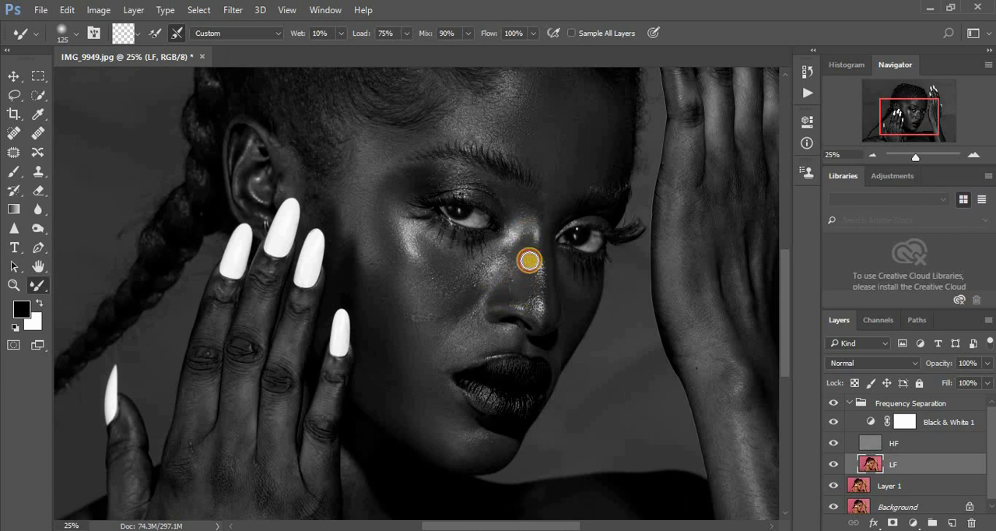
{"action": "mouse_move", "coordinate": [527, 256]}
{"action": "left_mouse_down"}
{"action": "mouse_move", "coordinate": [502, 268]}
{"action": "mouse_move", "coordinate": [506, 260]}
{"action": "mouse_move", "coordinate": [483, 267]}
{"action": "mouse_move", "coordinate": [519, 216]}
{"action": "left_mouse_up"}
{"action": "mouse_move", "coordinate": [537, 255]}
{"action": "left_mouse_down"}
{"action": "mouse_move", "coordinate": [527, 297]}
{"action": "mouse_move", "coordinate": [491, 301]}
{"action": "mouse_move", "coordinate": [443, 348]}
{"action": "mouse_move", "coordinate": [463, 335]}
{"action": "mouse_move", "coordinate": [448, 358]}
{"action": "mouse_move", "coordinate": [486, 330]}
{"action": "left_mouse_up"}
{"action": "mouse_move", "coordinate": [551, 214]}
{"action": "left_mouse_down"}
{"action": "mouse_move", "coordinate": [560, 184]}
{"action": "mouse_move", "coordinate": [572, 185]}
{"action": "left_mouse_up"}
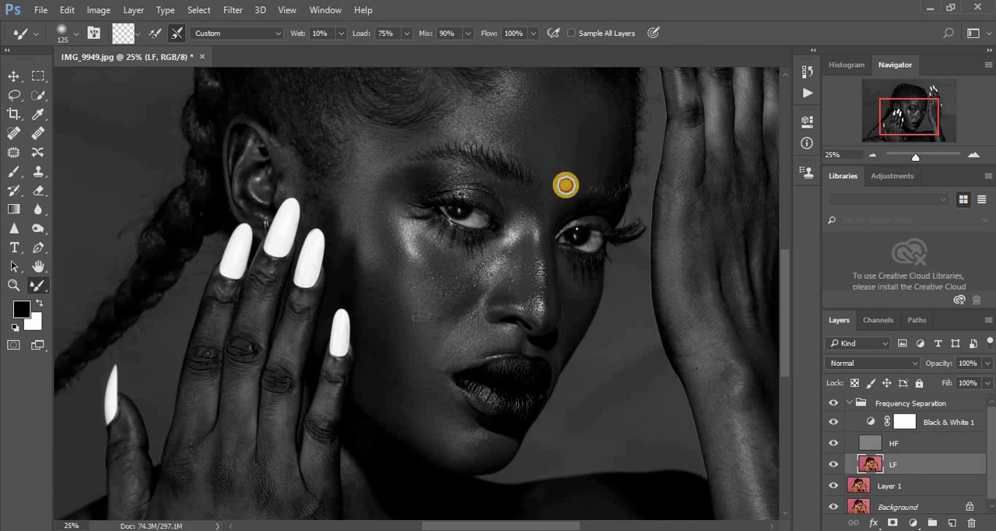
- Blend the lower forehead above the eyebrows on the LF layer with the Mixer Brush enlarged to 200
{"action": "left_click_drag", "start_coordinate": [380, 328], "coordinate": [369, 352]}
{"action": "scroll", "coordinate": [370, 354], "scroll_direction": "down", "scroll_amount": 1}
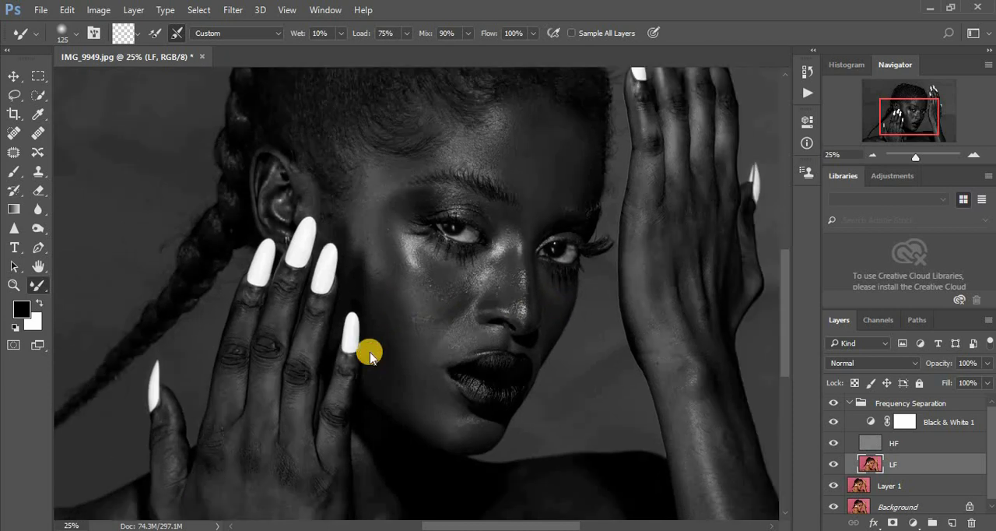
{"action": "key", "text": "ctrl+plus"}
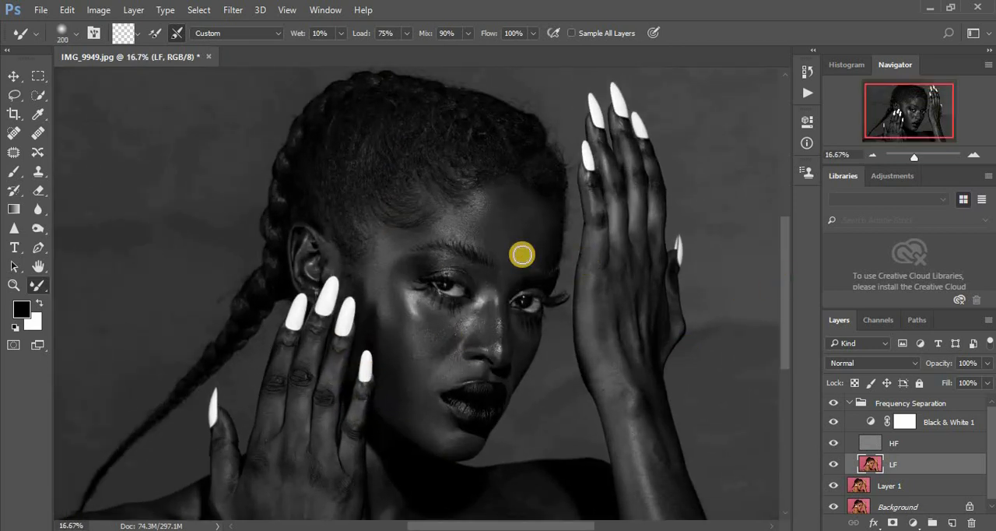
{"action": "left_click_drag", "start_coordinate": [516, 257], "coordinate": [503, 250]}
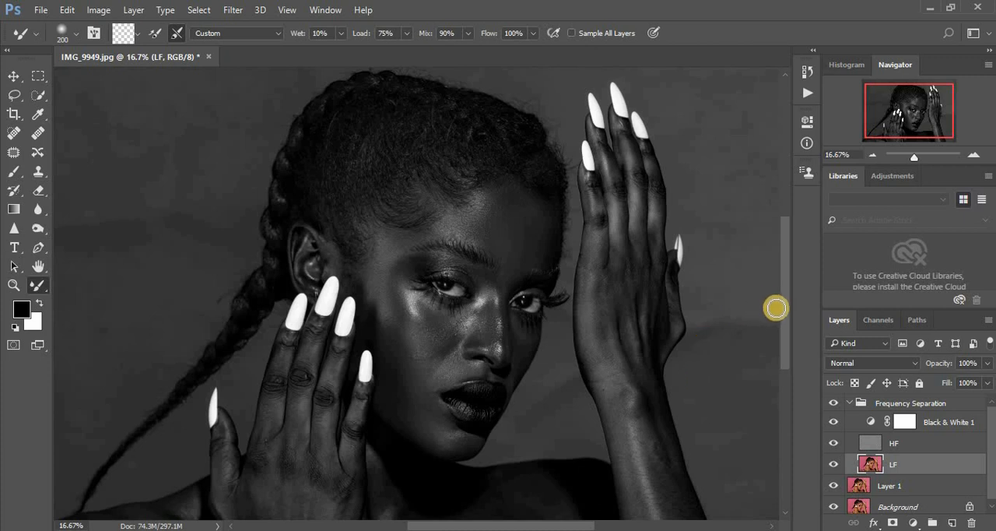
{"action": "left_click_drag", "start_coordinate": [785, 326], "coordinate": [786, 353]}
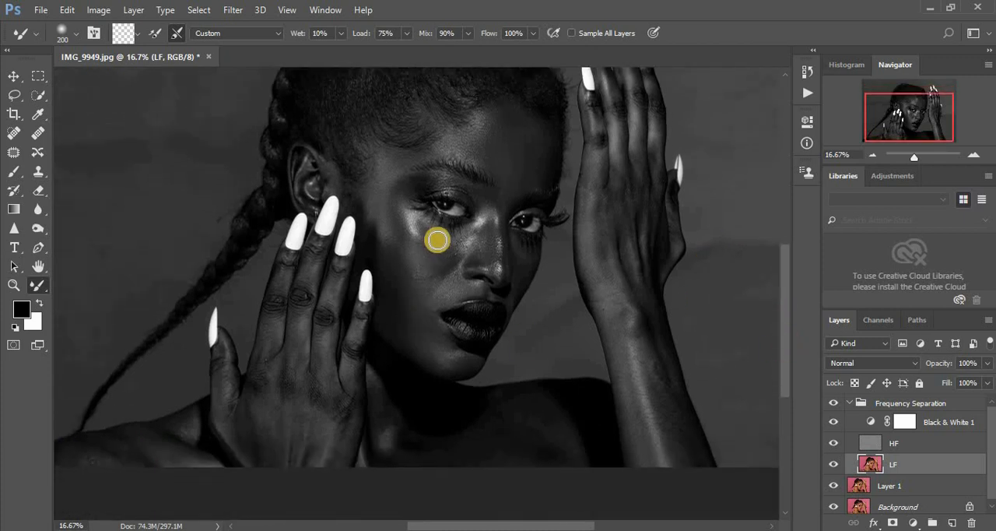
- Blend the cheek below the eye, the far cheek and the nose highlights on the LF layer, reducing the Mixer Brush to 100
{"action": "mouse_move", "coordinate": [439, 255]}
{"action": "left_mouse_down"}
{"action": "mouse_move", "coordinate": [431, 238]}
{"action": "mouse_move", "coordinate": [439, 257]}
{"action": "left_mouse_up"}
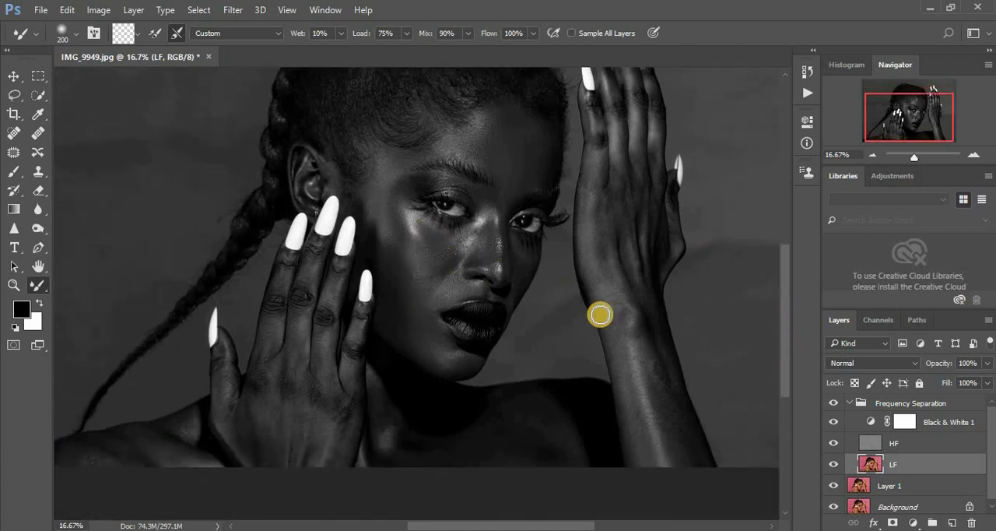
{"action": "key", "text": "ctrl+plus"}
{"action": "key", "text": "ctrl+plus"}
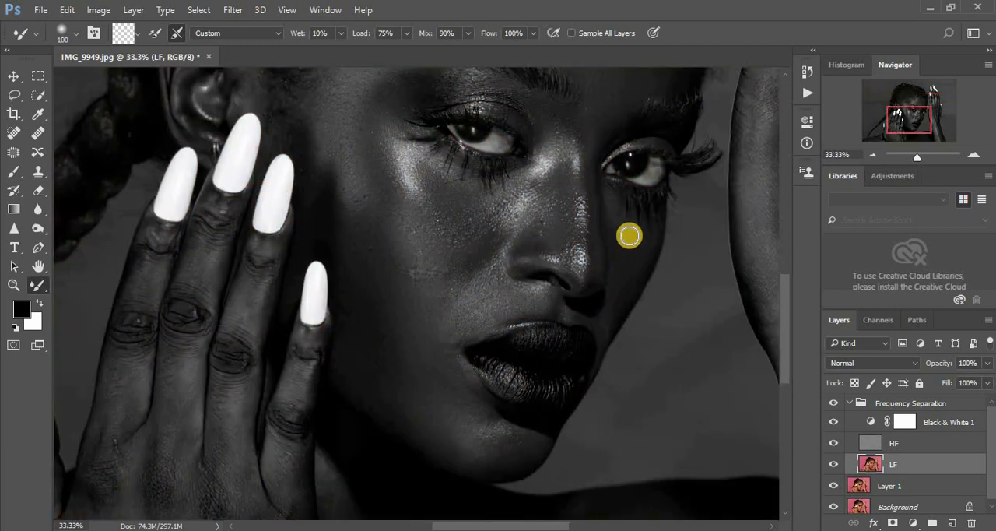
{"action": "mouse_move", "coordinate": [630, 258]}
{"action": "left_mouse_down"}
{"action": "mouse_move", "coordinate": [619, 235]}
{"action": "mouse_move", "coordinate": [626, 278]}
{"action": "mouse_move", "coordinate": [623, 257]}
{"action": "mouse_move", "coordinate": [638, 249]}
{"action": "mouse_move", "coordinate": [622, 288]}
{"action": "mouse_move", "coordinate": [631, 260]}
{"action": "mouse_move", "coordinate": [614, 216]}
{"action": "mouse_move", "coordinate": [627, 269]}
{"action": "mouse_move", "coordinate": [634, 265]}
{"action": "mouse_move", "coordinate": [602, 320]}
{"action": "left_mouse_up"}
{"action": "left_click_drag", "start_coordinate": [592, 193], "coordinate": [587, 211]}
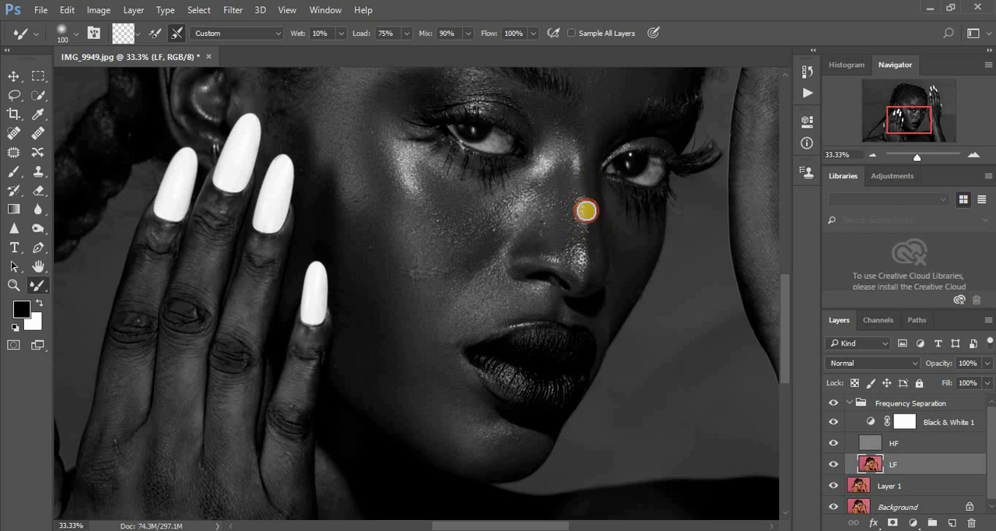
{"action": "mouse_move", "coordinate": [584, 132]}
{"action": "left_mouse_down"}
{"action": "mouse_move", "coordinate": [578, 116]}
{"action": "mouse_move", "coordinate": [585, 131]}
{"action": "left_mouse_up"}
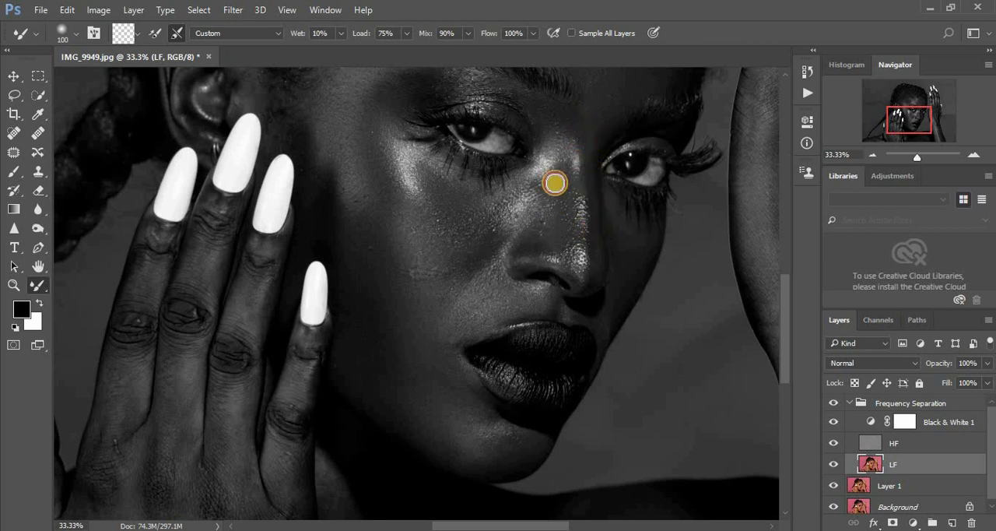
{"action": "mouse_move", "coordinate": [552, 267]}
{"action": "left_mouse_down"}
{"action": "mouse_move", "coordinate": [561, 226]}
{"action": "mouse_move", "coordinate": [568, 241]}
{"action": "mouse_move", "coordinate": [527, 247]}
{"action": "mouse_move", "coordinate": [522, 267]}
{"action": "mouse_move", "coordinate": [534, 242]}
{"action": "left_mouse_up"}
{"action": "mouse_move", "coordinate": [573, 162]}
{"action": "left_mouse_down"}
{"action": "mouse_move", "coordinate": [558, 172]}
{"action": "mouse_move", "coordinate": [578, 189]}
{"action": "mouse_move", "coordinate": [583, 131]}
{"action": "left_mouse_up"}
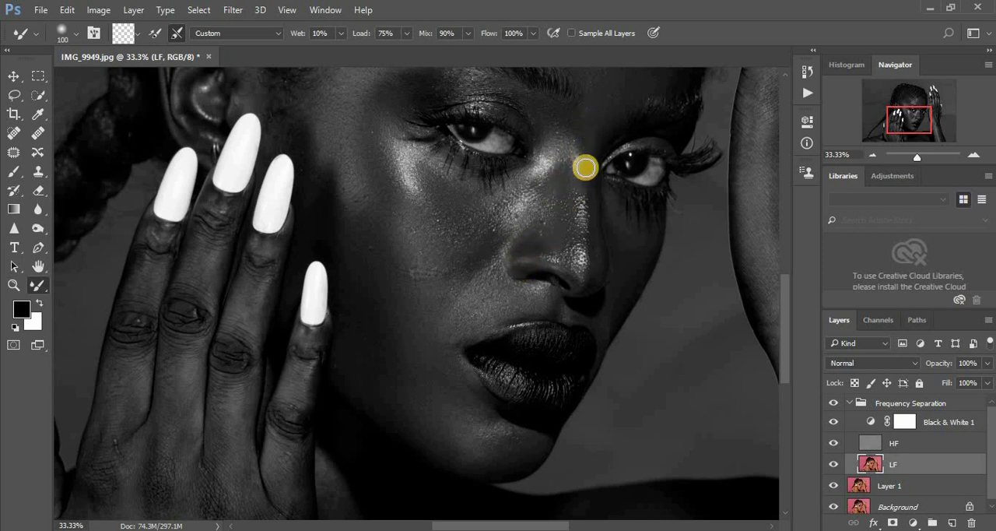
{"action": "mouse_move", "coordinate": [586, 187]}
{"action": "left_mouse_down"}
{"action": "mouse_move", "coordinate": [588, 267]}
{"action": "mouse_move", "coordinate": [577, 292]}
{"action": "left_mouse_up"}
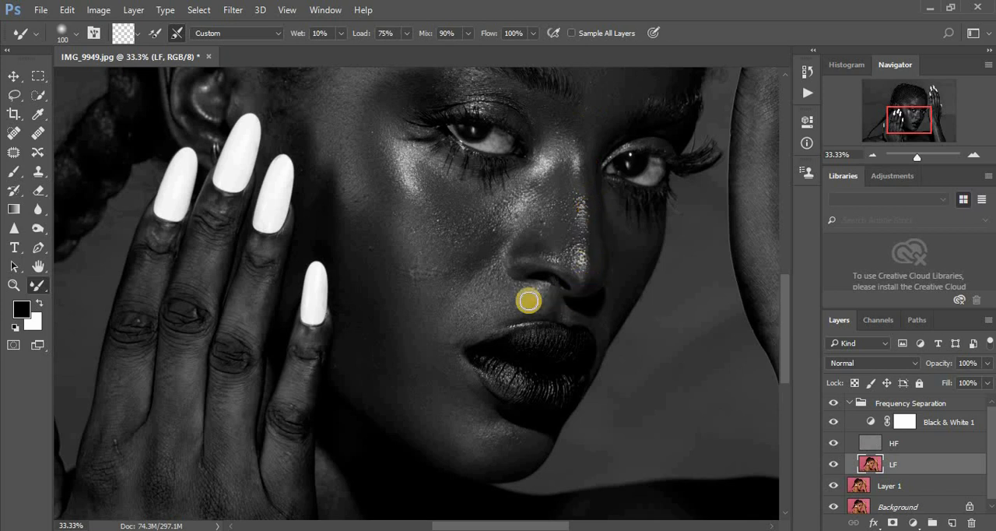
- Blend the skin beside the mouth, the jaw and the lower cheek on the LF layer, enlarging the Mixer Brush to 175
{"action": "mouse_move", "coordinate": [485, 300]}
{"action": "left_mouse_down"}
{"action": "mouse_move", "coordinate": [466, 319]}
{"action": "mouse_move", "coordinate": [490, 316]}
{"action": "mouse_move", "coordinate": [462, 323]}
{"action": "mouse_move", "coordinate": [443, 346]}
{"action": "mouse_move", "coordinate": [446, 373]}
{"action": "left_mouse_up"}
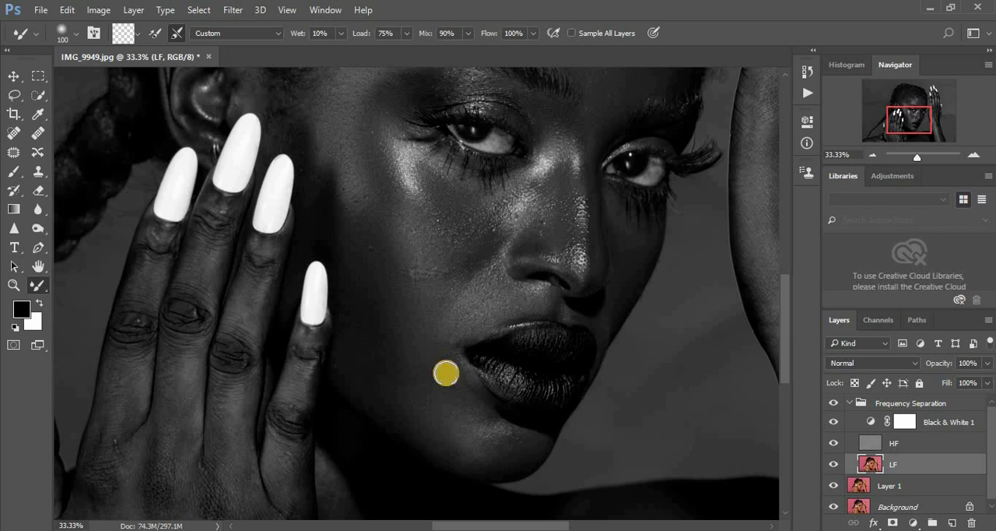
{"action": "left_click_drag", "start_coordinate": [372, 352], "coordinate": [380, 376]}
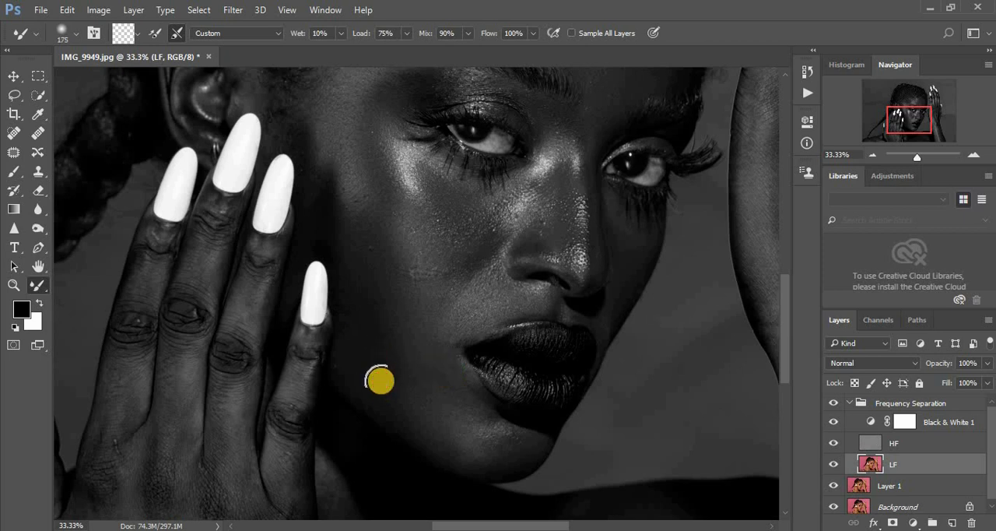
{"action": "mouse_move", "coordinate": [501, 449]}
{"action": "left_mouse_down"}
{"action": "mouse_move", "coordinate": [453, 448]}
{"action": "mouse_move", "coordinate": [433, 390]}
{"action": "mouse_move", "coordinate": [439, 354]}
{"action": "left_mouse_up"}
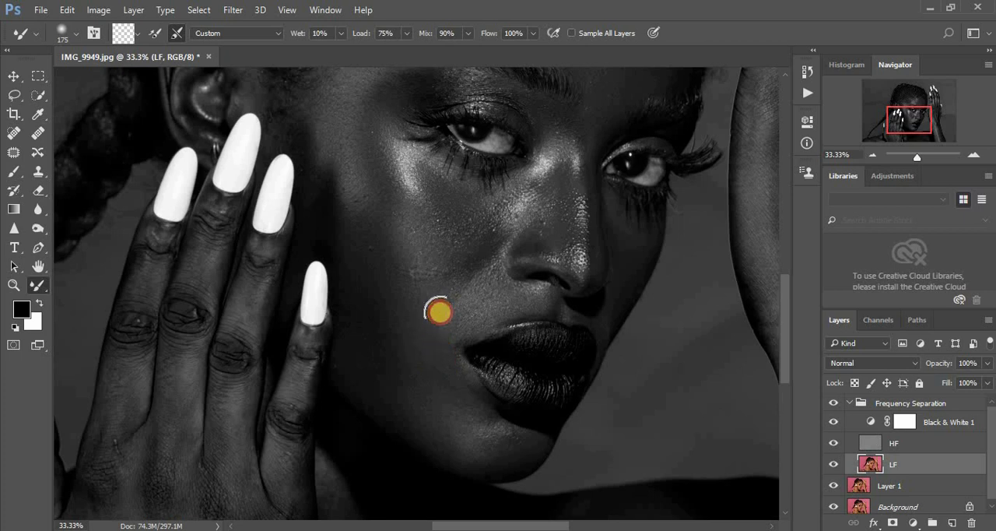
{"action": "mouse_move", "coordinate": [494, 306]}
{"action": "left_mouse_down"}
{"action": "mouse_move", "coordinate": [440, 306]}
{"action": "mouse_move", "coordinate": [412, 267]}
{"action": "mouse_move", "coordinate": [416, 292]}
{"action": "left_mouse_up"}
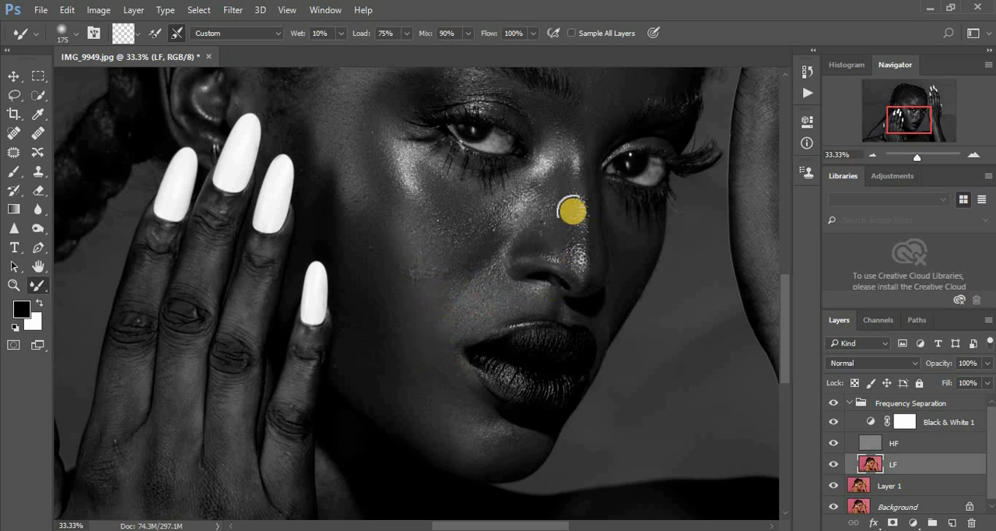
- Blend the far cheek, chin, jawline and cheek edge beside the little finger on the LF layer at Mixer Brush size 100
{"action": "scroll", "coordinate": [783, 300], "scroll_direction": "up", "scroll_amount": 2}
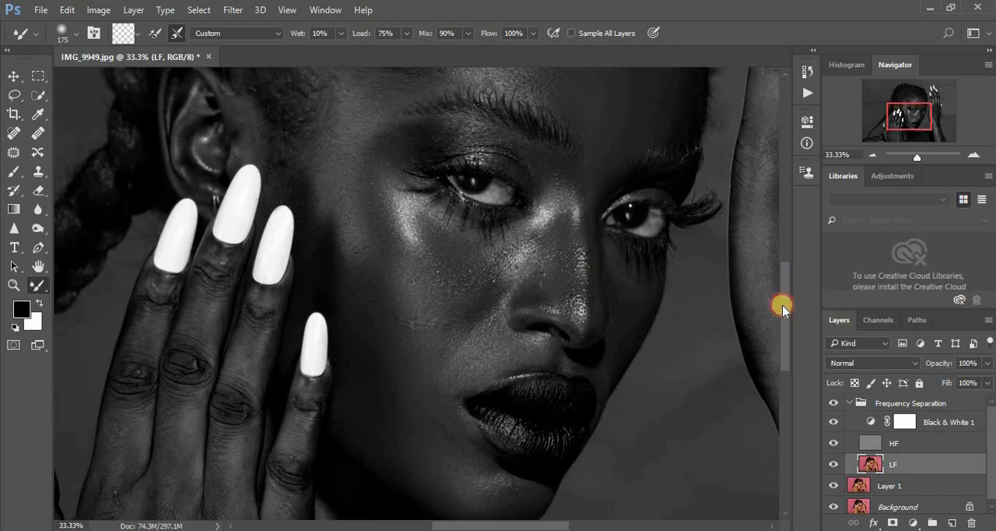
{"action": "scroll", "coordinate": [782, 307], "scroll_direction": "down", "scroll_amount": 2}
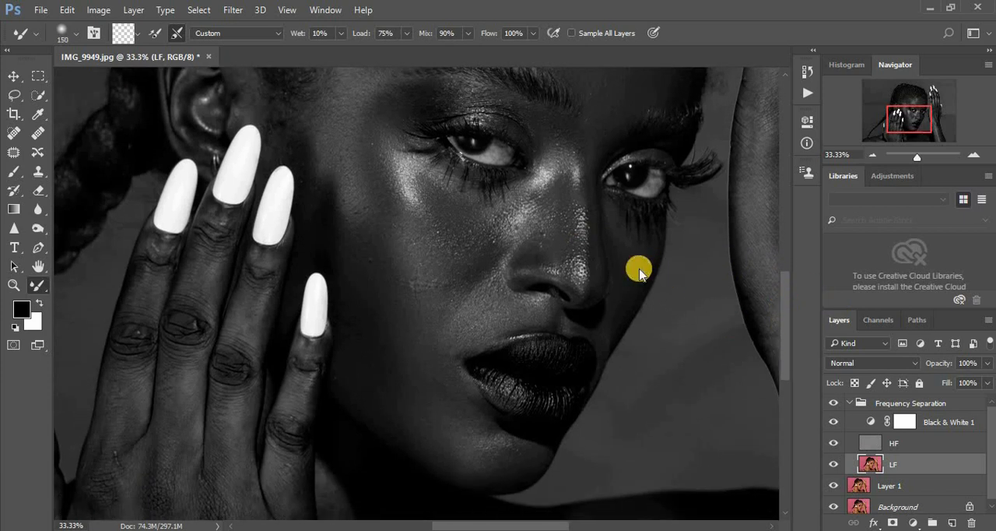
{"action": "mouse_move", "coordinate": [637, 267]}
{"action": "left_mouse_down"}
{"action": "mouse_move", "coordinate": [618, 241]}
{"action": "mouse_move", "coordinate": [620, 257]}
{"action": "left_mouse_up"}
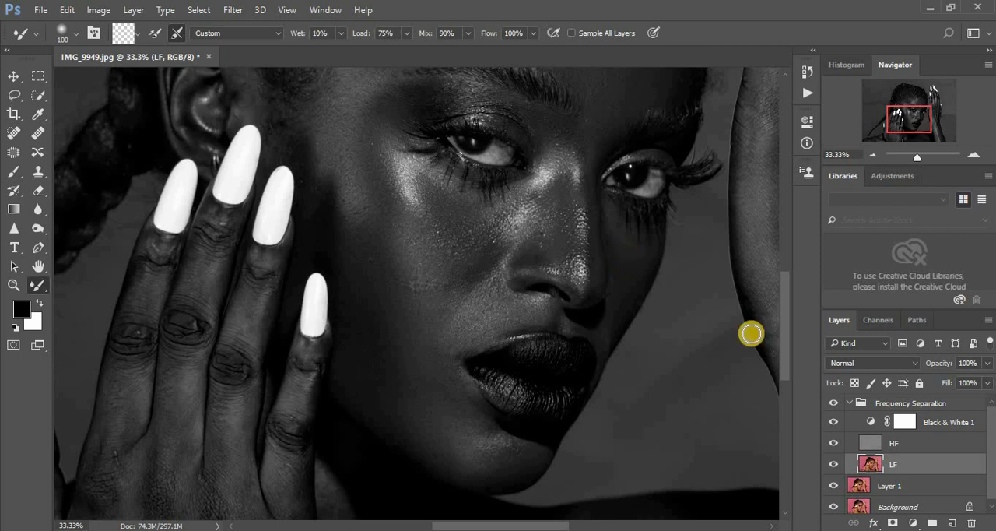
{"action": "scroll", "coordinate": [784, 337], "scroll_direction": "down", "scroll_amount": 4}
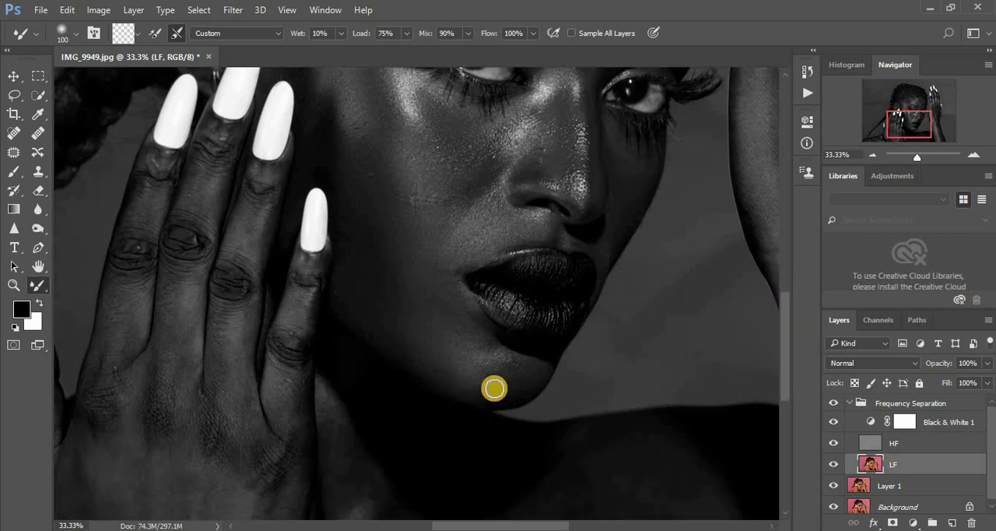
{"action": "mouse_move", "coordinate": [493, 387]}
{"action": "left_mouse_down"}
{"action": "mouse_move", "coordinate": [495, 371]}
{"action": "mouse_move", "coordinate": [470, 387]}
{"action": "mouse_move", "coordinate": [425, 356]}
{"action": "mouse_move", "coordinate": [417, 324]}
{"action": "mouse_move", "coordinate": [421, 360]}
{"action": "mouse_move", "coordinate": [378, 311]}
{"action": "mouse_move", "coordinate": [383, 289]}
{"action": "mouse_move", "coordinate": [367, 274]}
{"action": "mouse_move", "coordinate": [358, 286]}
{"action": "mouse_move", "coordinate": [343, 248]}
{"action": "left_mouse_up"}
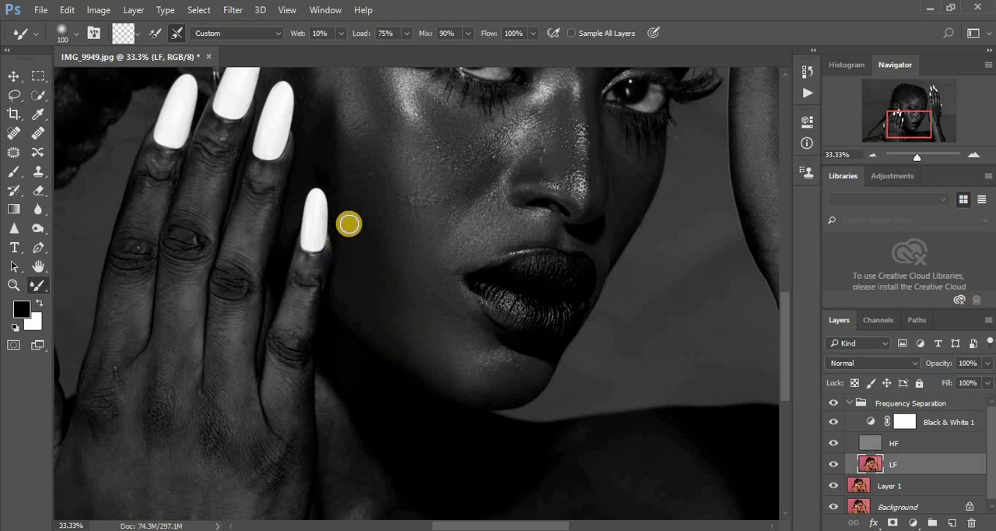
{"action": "left_click_drag", "start_coordinate": [349, 195], "coordinate": [345, 151]}
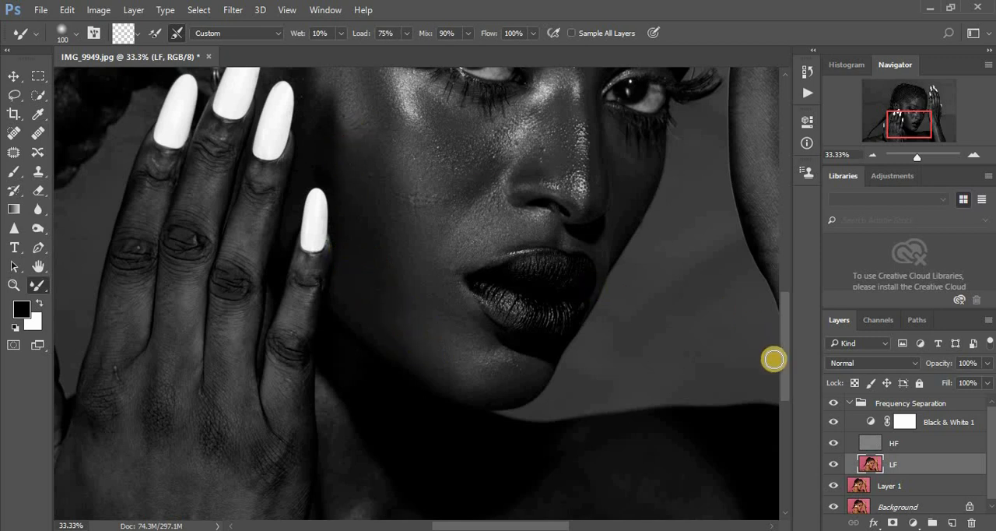
{"action": "left_click_drag", "start_coordinate": [782, 356], "coordinate": [778, 344]}
{"action": "mouse_move", "coordinate": [345, 165]}
{"action": "left_mouse_down"}
{"action": "mouse_move", "coordinate": [329, 126]}
{"action": "mouse_move", "coordinate": [325, 156]}
{"action": "mouse_move", "coordinate": [320, 106]}
{"action": "mouse_move", "coordinate": [303, 106]}
{"action": "mouse_move", "coordinate": [337, 94]}
{"action": "left_mouse_up"}
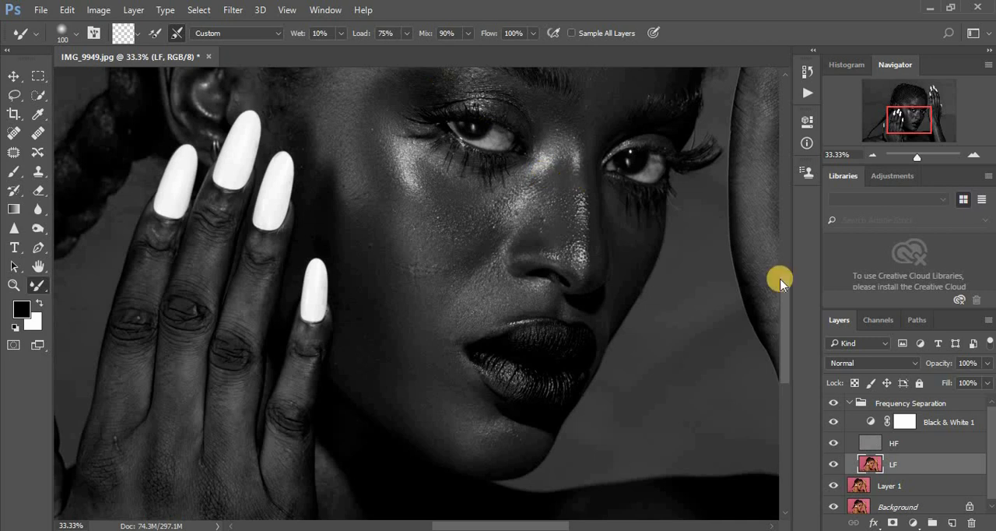
- Blend the upper eyelid and the skin between the eyebrows on the LF layer at Mixer Brush size 100
{"action": "left_click_drag", "start_coordinate": [784, 296], "coordinate": [785, 274]}
{"action": "left_click", "coordinate": [545, 204]}
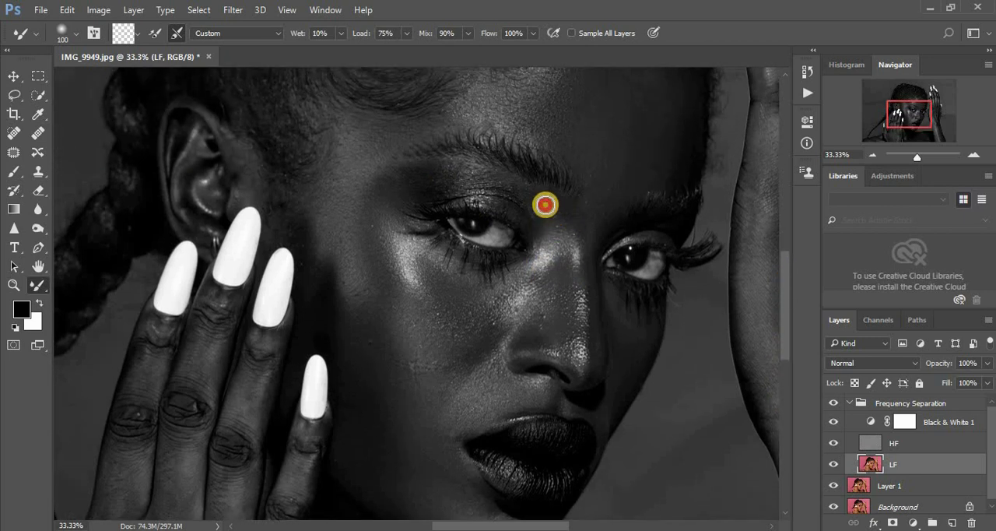
{"action": "mouse_move", "coordinate": [472, 184]}
{"action": "left_mouse_down"}
{"action": "mouse_move", "coordinate": [429, 180]}
{"action": "mouse_move", "coordinate": [446, 174]}
{"action": "mouse_move", "coordinate": [438, 190]}
{"action": "mouse_move", "coordinate": [459, 178]}
{"action": "left_mouse_up"}
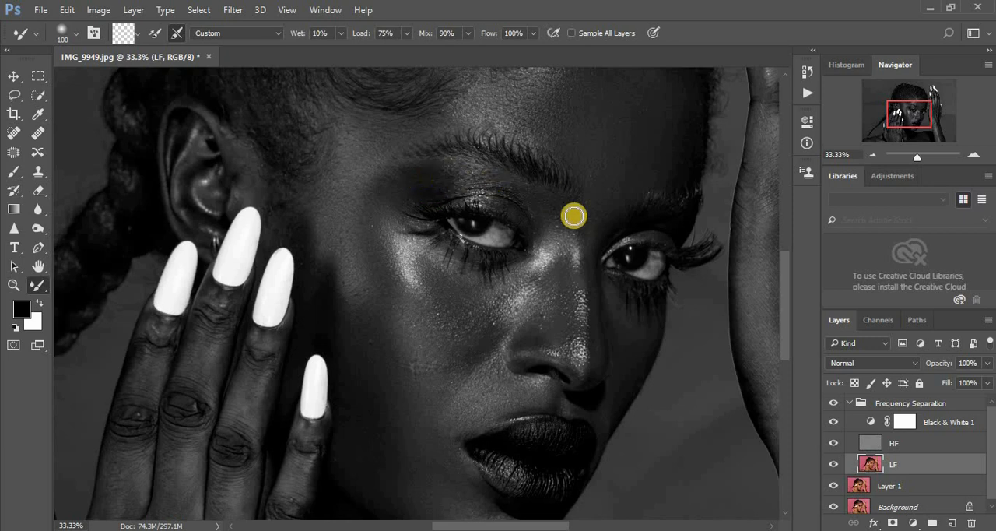
{"action": "left_click", "coordinate": [577, 225]}
{"action": "left_click", "coordinate": [595, 224]}
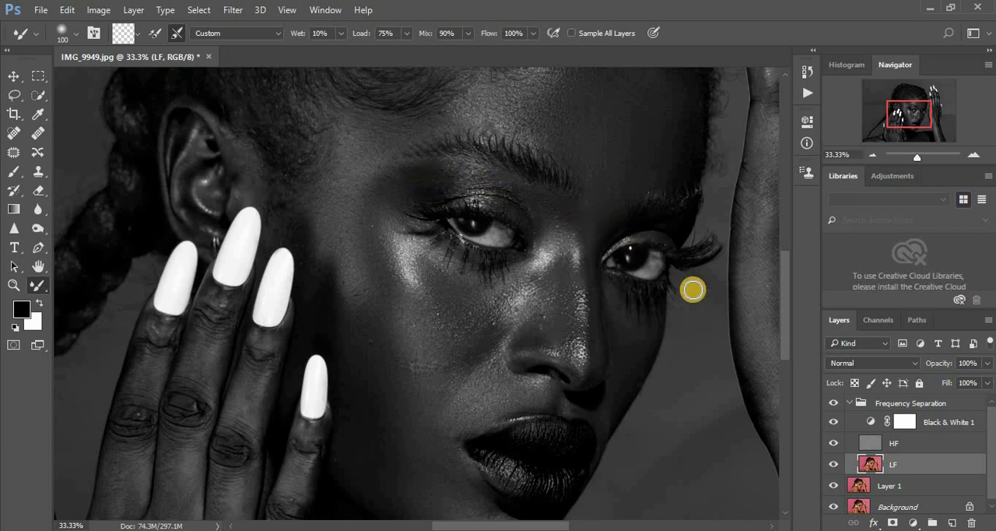
- Hide the Black & White 1 layer and compare the whole portrait before and after by toggling the Frequency Separation group
{"action": "key", "text": "ctrl+minus"}
{"action": "key", "text": "ctrl+minus"}
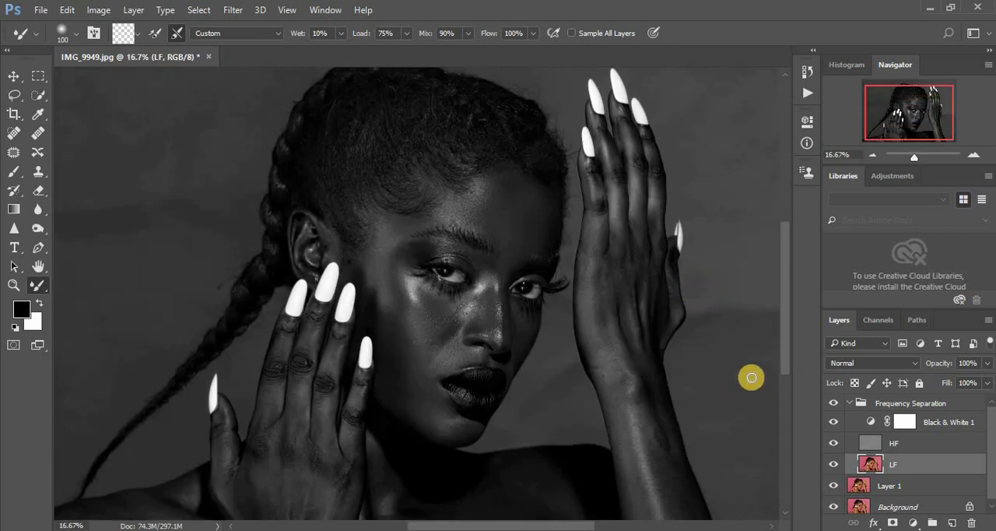
{"action": "left_click", "coordinate": [834, 422]}
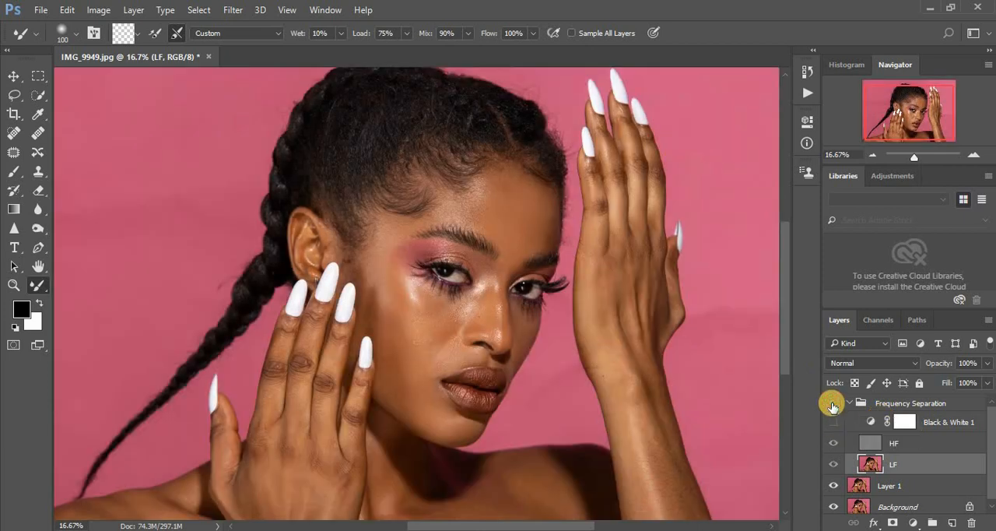
{"action": "left_click", "coordinate": [832, 403]}
{"action": "left_click", "coordinate": [832, 403]}
{"action": "left_click", "coordinate": [832, 403]}
{"action": "left_click", "coordinate": [833, 403]}
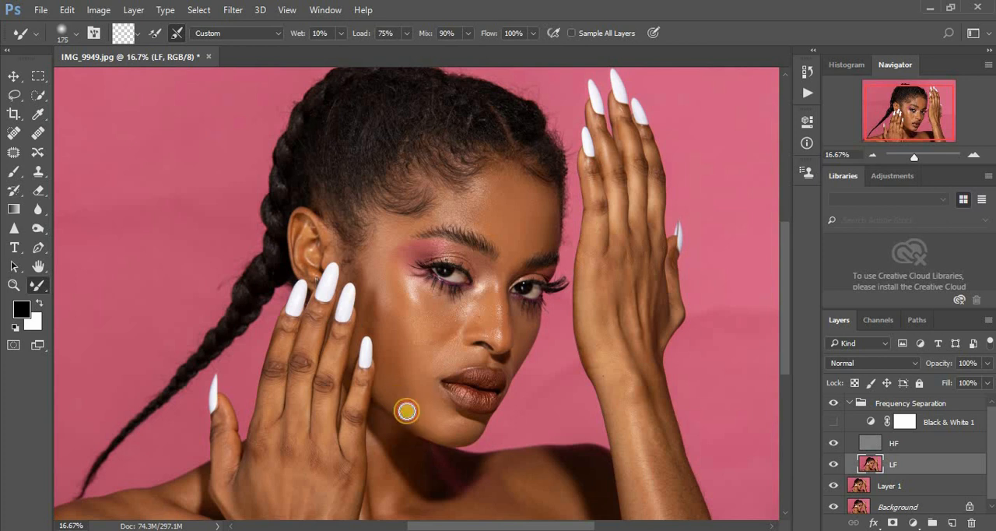
- Blend the jaw, cheek and forehead on the LF layer at Mixer Brush size 175, showing the Black & White 1 layer again
{"action": "left_click_drag", "start_coordinate": [394, 381], "coordinate": [393, 376]}
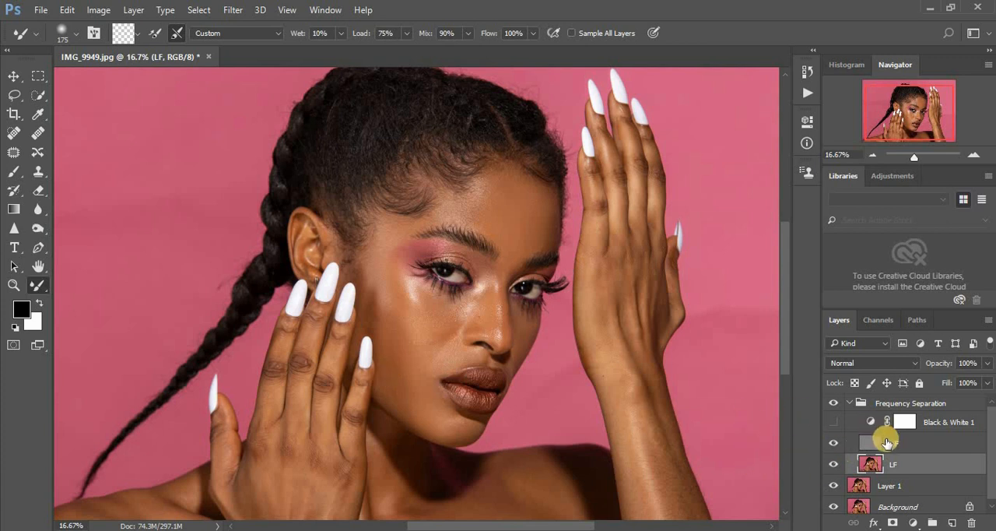
{"action": "left_click", "coordinate": [834, 422]}
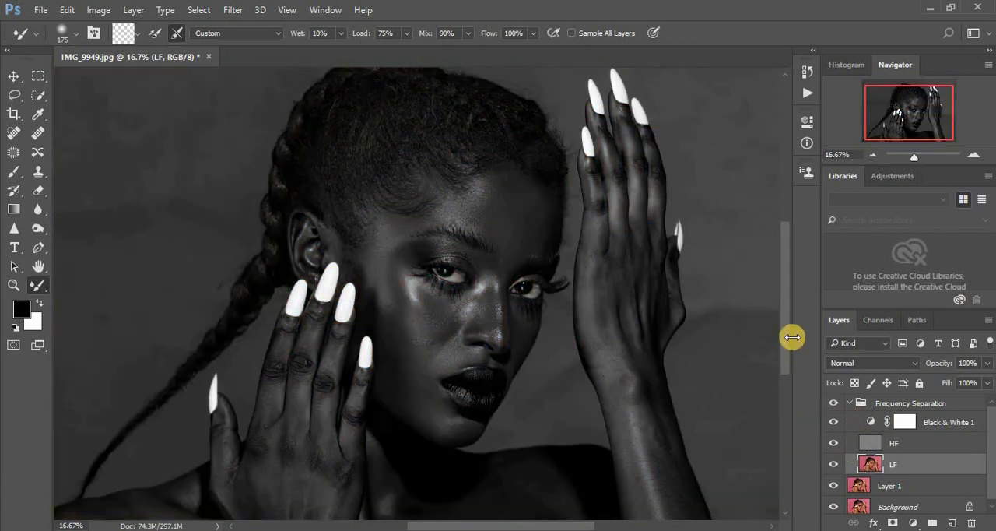
{"action": "left_click", "coordinate": [406, 414]}
{"action": "mouse_move", "coordinate": [406, 414]}
{"action": "left_mouse_down"}
{"action": "mouse_move", "coordinate": [384, 365]}
{"action": "mouse_move", "coordinate": [385, 375]}
{"action": "mouse_move", "coordinate": [413, 348]}
{"action": "left_mouse_up"}
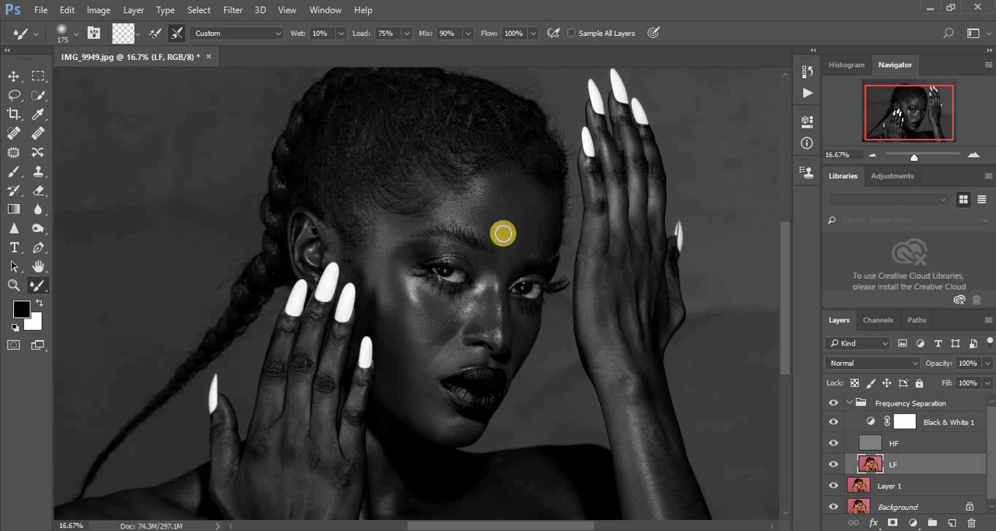
{"action": "mouse_move", "coordinate": [503, 234]}
{"action": "left_mouse_down"}
{"action": "mouse_move", "coordinate": [447, 218]}
{"action": "mouse_move", "coordinate": [490, 210]}
{"action": "mouse_move", "coordinate": [535, 250]}
{"action": "mouse_move", "coordinate": [532, 205]}
{"action": "mouse_move", "coordinate": [517, 187]}
{"action": "mouse_move", "coordinate": [539, 203]}
{"action": "left_mouse_up"}
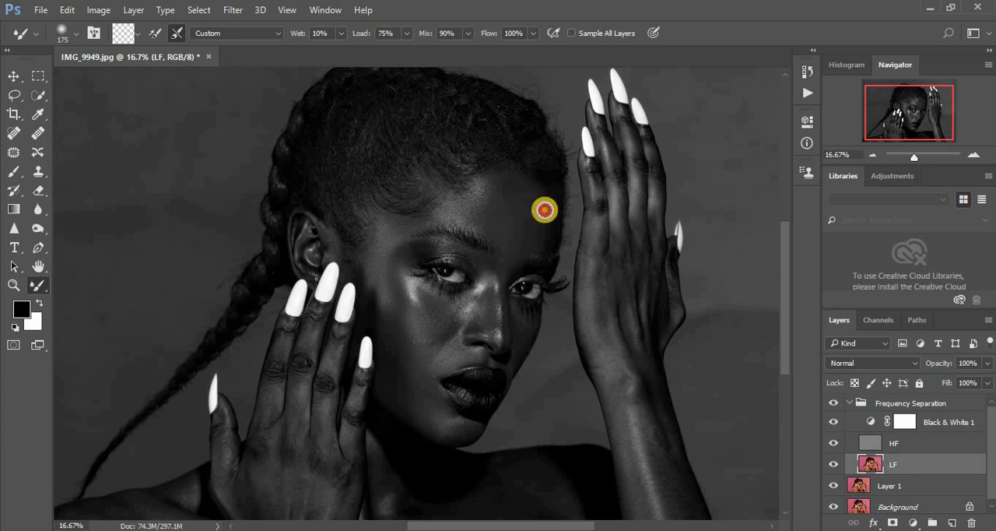
- Brighten the Black & White 1 adjustment by setting its Reds to -21
{"action": "left_click_drag", "start_coordinate": [787, 294], "coordinate": [789, 336]}
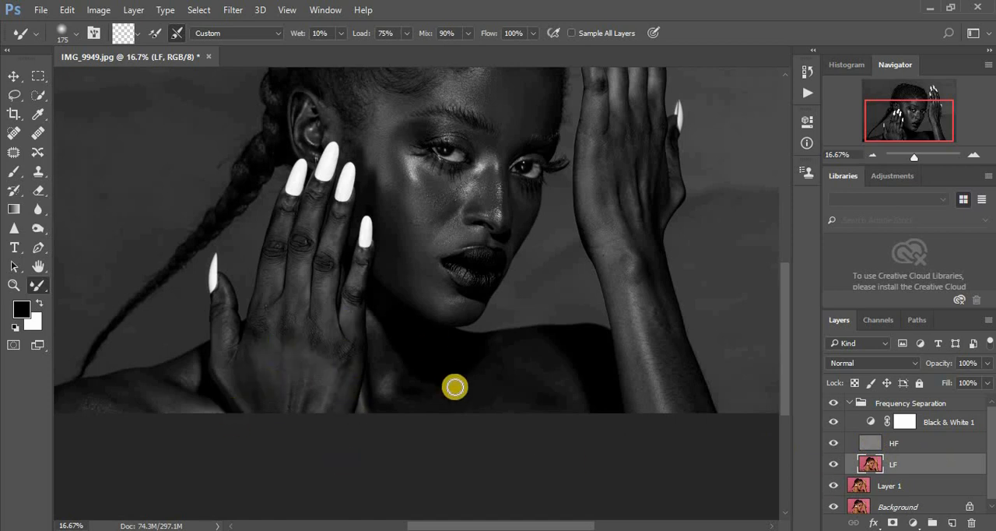
{"action": "double_click", "coordinate": [869, 422]}
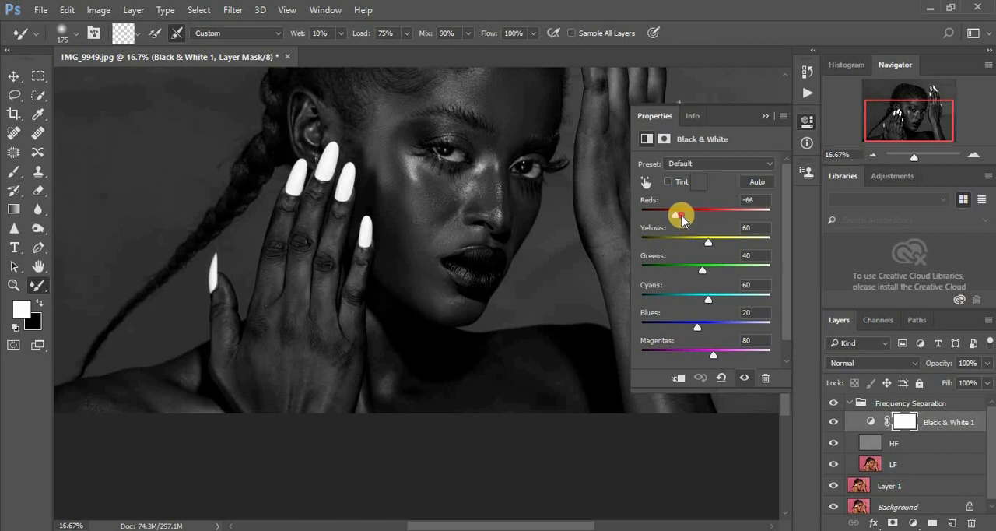
{"action": "left_click_drag", "start_coordinate": [681, 215], "coordinate": [688, 214]}
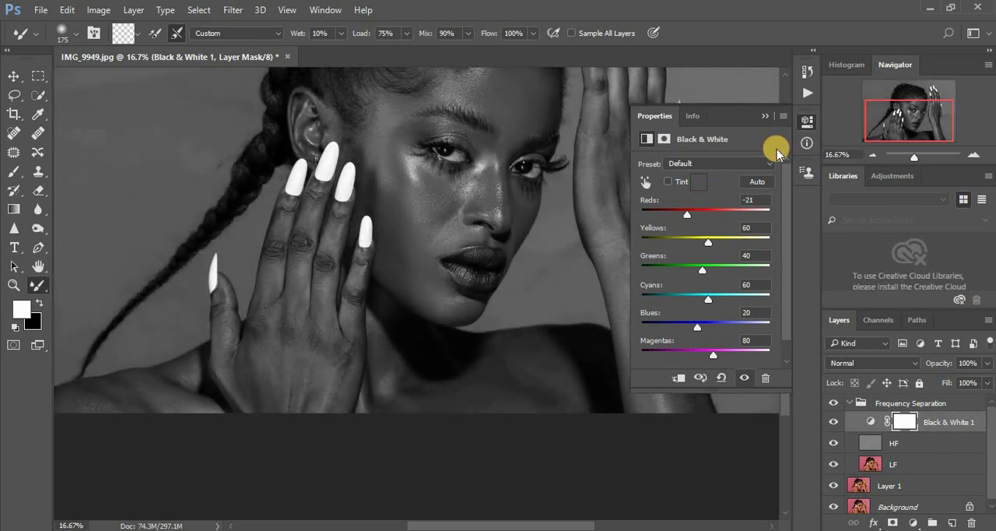
{"action": "left_click", "coordinate": [763, 117]}
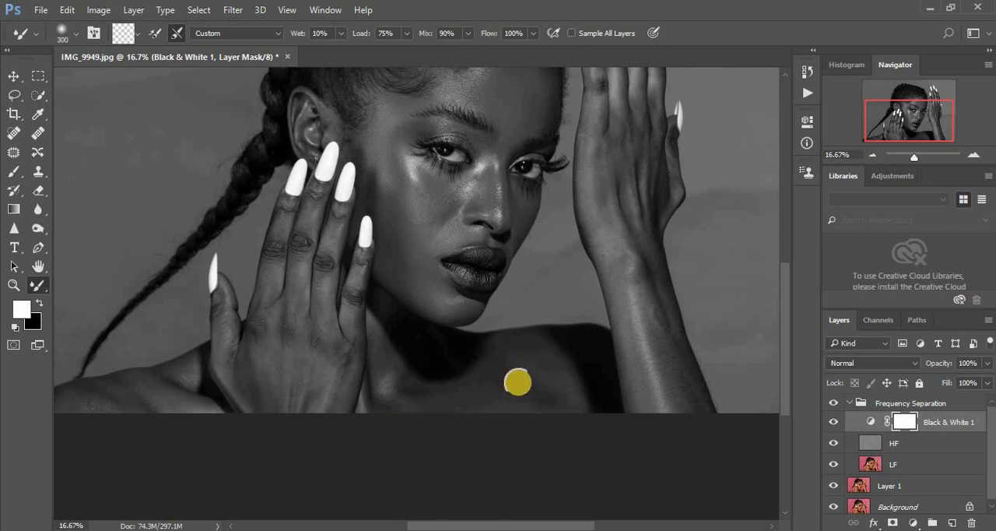
- Blend the chest, neck and shoulder on the LF layer with the Mixer Brush at size 300
{"action": "left_click", "coordinate": [868, 465]}
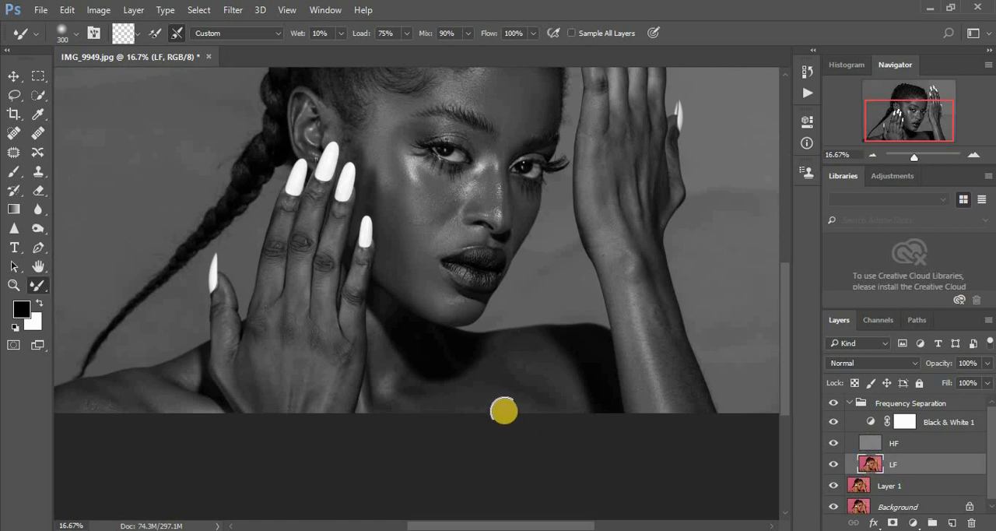
{"action": "mouse_move", "coordinate": [531, 406]}
{"action": "left_mouse_down"}
{"action": "mouse_move", "coordinate": [508, 397]}
{"action": "mouse_move", "coordinate": [519, 397]}
{"action": "mouse_move", "coordinate": [517, 369]}
{"action": "mouse_move", "coordinate": [528, 366]}
{"action": "mouse_move", "coordinate": [544, 384]}
{"action": "mouse_move", "coordinate": [536, 363]}
{"action": "mouse_move", "coordinate": [546, 375]}
{"action": "mouse_move", "coordinate": [495, 404]}
{"action": "mouse_move", "coordinate": [518, 407]}
{"action": "mouse_move", "coordinate": [441, 407]}
{"action": "left_mouse_up"}
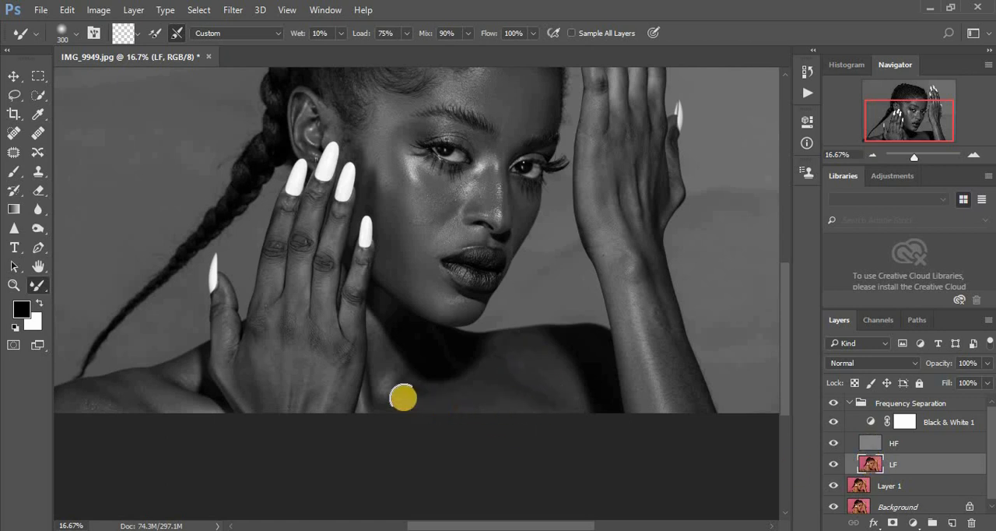
{"action": "mouse_move", "coordinate": [379, 349]}
{"action": "left_mouse_down"}
{"action": "mouse_move", "coordinate": [416, 404]}
{"action": "mouse_move", "coordinate": [407, 395]}
{"action": "mouse_move", "coordinate": [438, 407]}
{"action": "mouse_move", "coordinate": [491, 407]}
{"action": "mouse_move", "coordinate": [500, 368]}
{"action": "mouse_move", "coordinate": [520, 350]}
{"action": "mouse_move", "coordinate": [554, 397]}
{"action": "mouse_move", "coordinate": [536, 386]}
{"action": "mouse_move", "coordinate": [509, 408]}
{"action": "mouse_move", "coordinate": [246, 394]}
{"action": "mouse_move", "coordinate": [98, 402]}
{"action": "left_mouse_up"}
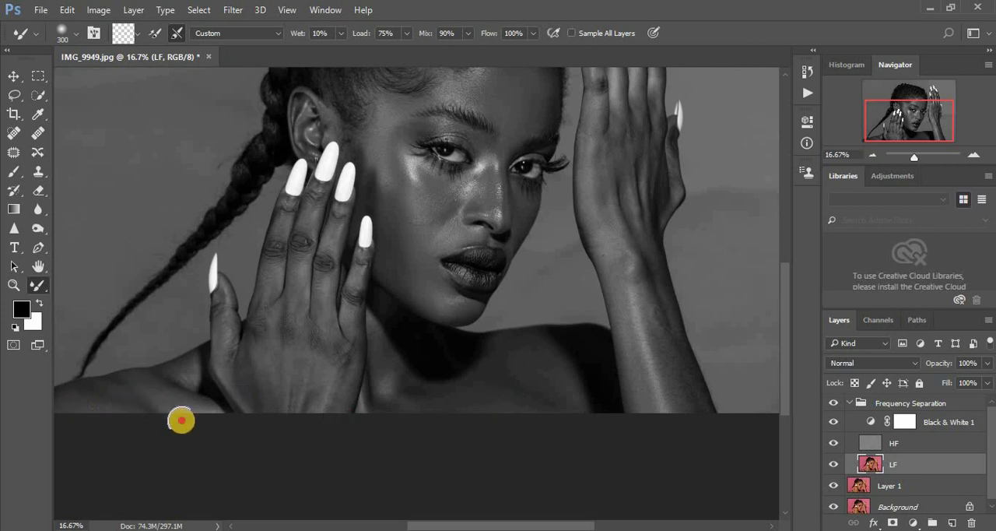
{"action": "mouse_move", "coordinate": [181, 419]}
{"action": "left_mouse_down"}
{"action": "mouse_move", "coordinate": [161, 397]}
{"action": "mouse_move", "coordinate": [180, 413]}
{"action": "mouse_move", "coordinate": [64, 404]}
{"action": "mouse_move", "coordinate": [108, 407]}
{"action": "mouse_move", "coordinate": [83, 403]}
{"action": "left_mouse_up"}
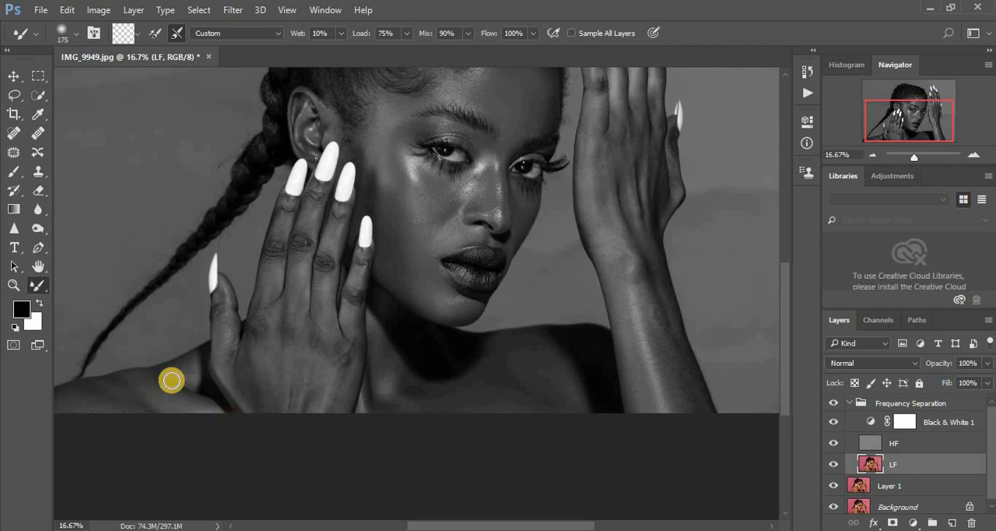
- Blend the shoulder, chest and neck tones on the LF layer with the Mixer Brush at size 175
{"action": "mouse_move", "coordinate": [171, 379]}
{"action": "left_mouse_down"}
{"action": "mouse_move", "coordinate": [191, 378]}
{"action": "mouse_move", "coordinate": [152, 373]}
{"action": "mouse_move", "coordinate": [182, 385]}
{"action": "mouse_move", "coordinate": [73, 398]}
{"action": "left_mouse_up"}
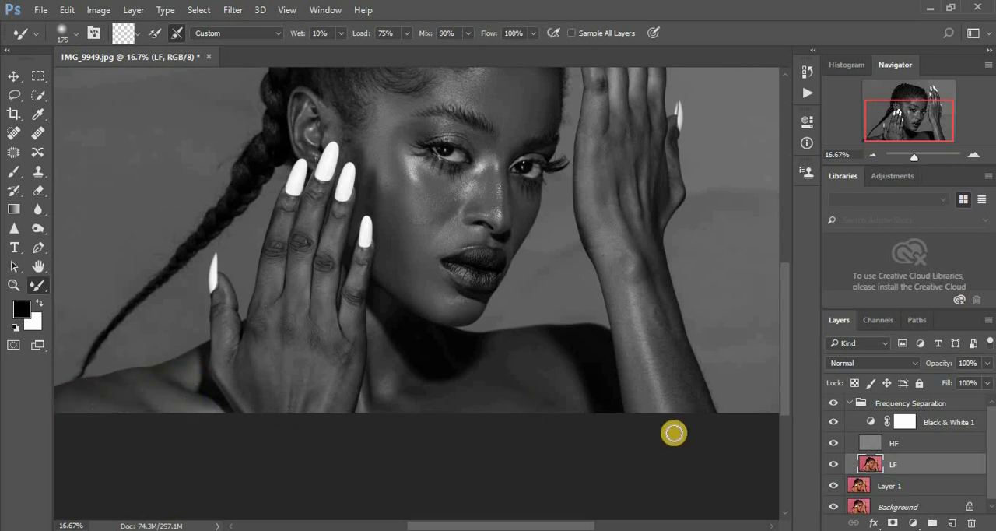
{"action": "left_click_drag", "start_coordinate": [564, 398], "coordinate": [512, 408]}
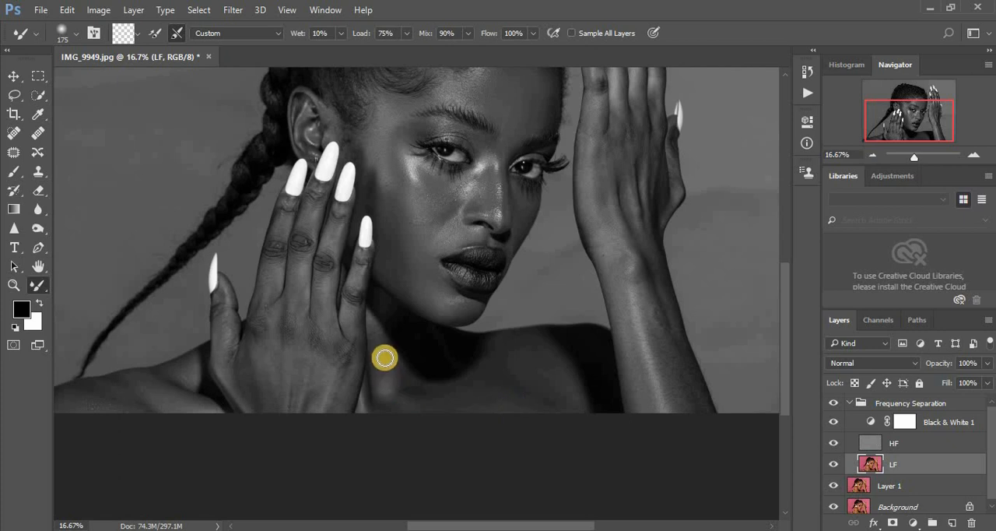
{"action": "left_click_drag", "start_coordinate": [382, 383], "coordinate": [377, 367]}
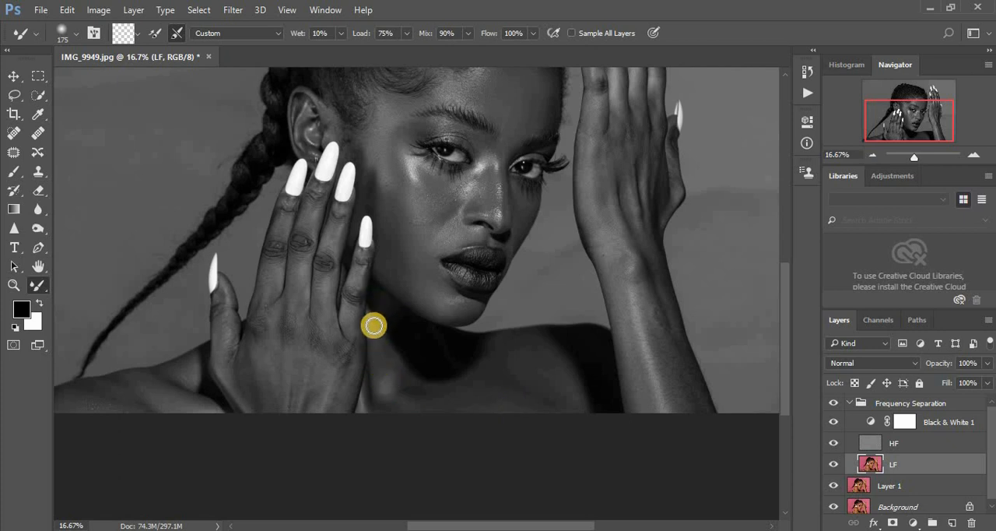
{"action": "mouse_move", "coordinate": [423, 341]}
{"action": "left_mouse_down"}
{"action": "mouse_move", "coordinate": [448, 365]}
{"action": "mouse_move", "coordinate": [463, 360]}
{"action": "left_mouse_up"}
{"action": "mouse_move", "coordinate": [418, 388]}
{"action": "left_mouse_down"}
{"action": "mouse_move", "coordinate": [476, 384]}
{"action": "mouse_move", "coordinate": [485, 362]}
{"action": "left_mouse_up"}
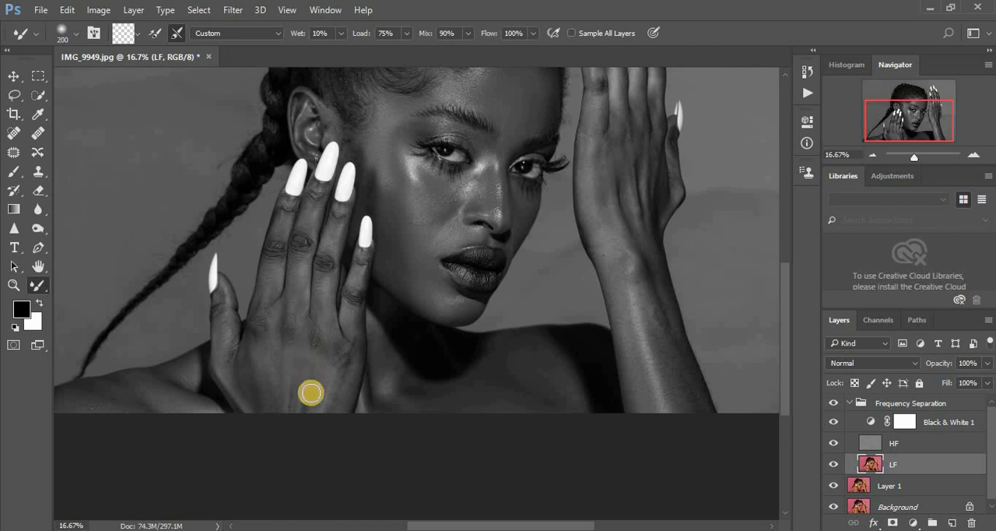
- Smooth the back of the hand in front of the face, down to the wrist, on the LF layer with the Mixer Brush at size 200
{"action": "mouse_move", "coordinate": [302, 374]}
{"action": "left_mouse_down"}
{"action": "mouse_move", "coordinate": [292, 414]}
{"action": "mouse_move", "coordinate": [276, 362]}
{"action": "mouse_move", "coordinate": [271, 408]}
{"action": "mouse_move", "coordinate": [258, 371]}
{"action": "mouse_move", "coordinate": [255, 414]}
{"action": "mouse_move", "coordinate": [249, 365]}
{"action": "mouse_move", "coordinate": [248, 400]}
{"action": "mouse_move", "coordinate": [247, 381]}
{"action": "mouse_move", "coordinate": [289, 406]}
{"action": "mouse_move", "coordinate": [270, 356]}
{"action": "mouse_move", "coordinate": [267, 382]}
{"action": "mouse_move", "coordinate": [270, 358]}
{"action": "mouse_move", "coordinate": [292, 349]}
{"action": "mouse_move", "coordinate": [293, 312]}
{"action": "left_mouse_up"}
{"action": "left_click_drag", "start_coordinate": [292, 346], "coordinate": [294, 296]}
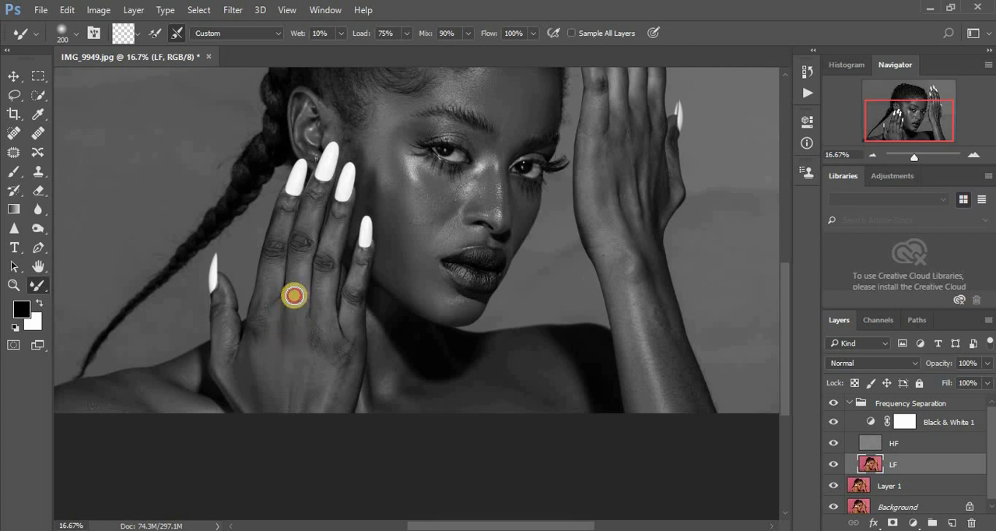
{"action": "left_click_drag", "start_coordinate": [316, 351], "coordinate": [314, 312]}
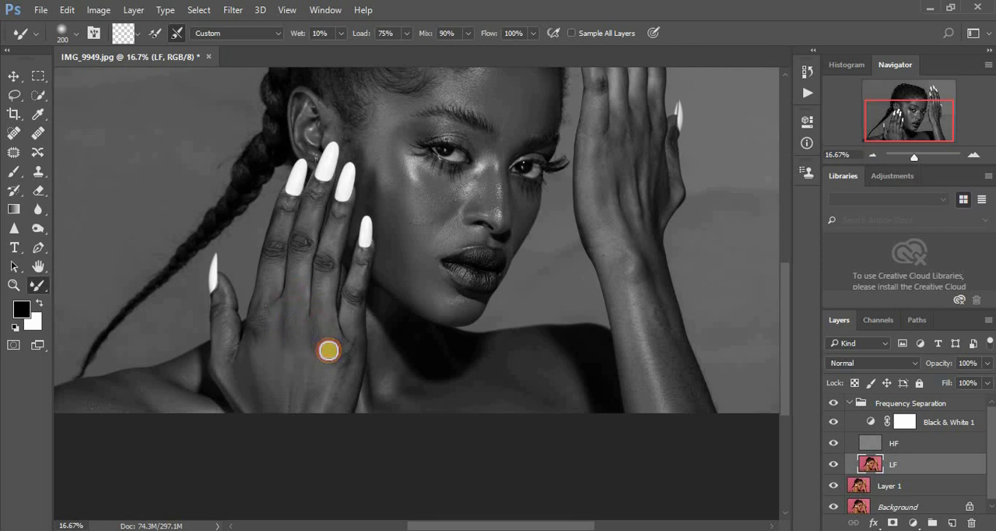
{"action": "mouse_move", "coordinate": [307, 415]}
{"action": "left_mouse_down"}
{"action": "mouse_move", "coordinate": [304, 361]}
{"action": "mouse_move", "coordinate": [282, 360]}
{"action": "mouse_move", "coordinate": [266, 312]}
{"action": "mouse_move", "coordinate": [260, 331]}
{"action": "mouse_move", "coordinate": [261, 313]}
{"action": "mouse_move", "coordinate": [264, 333]}
{"action": "mouse_move", "coordinate": [285, 288]}
{"action": "left_mouse_up"}
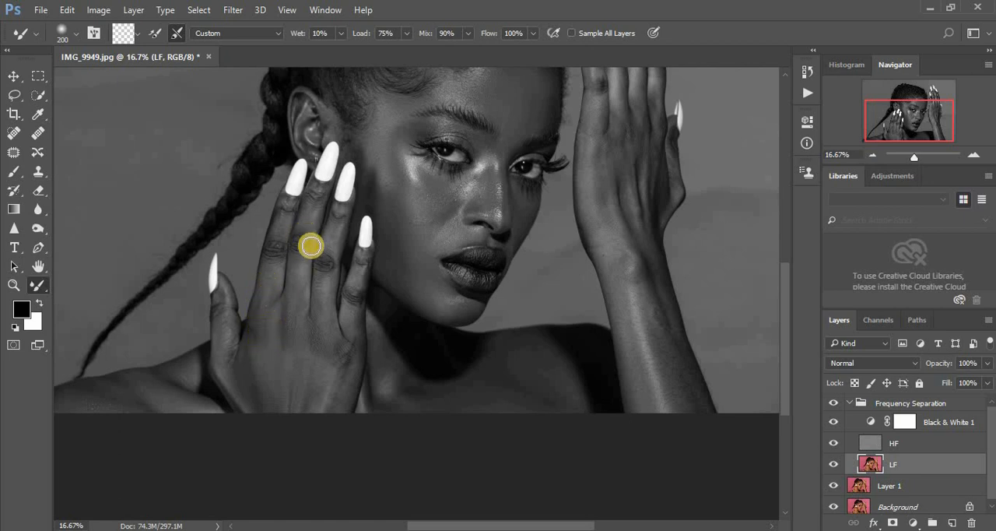
{"action": "left_click", "coordinate": [326, 354]}
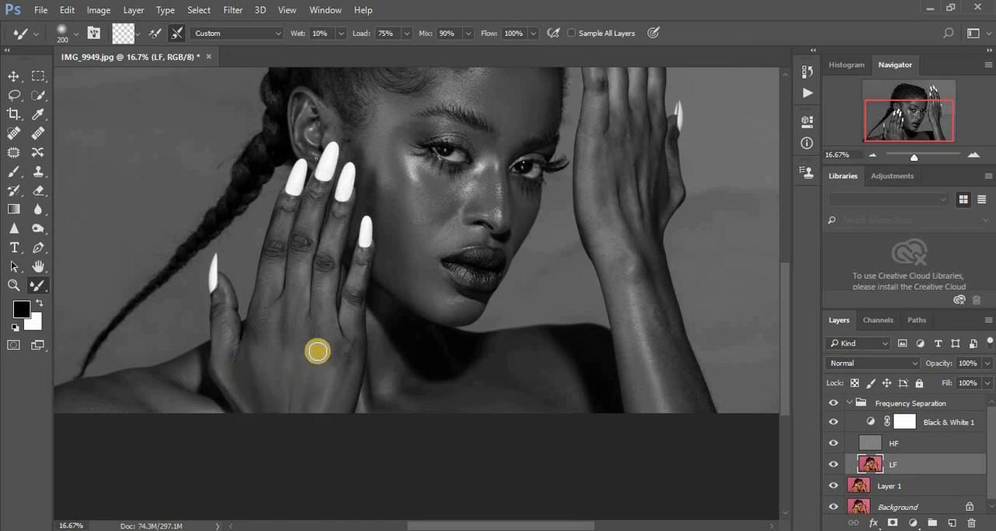
{"action": "left_click_drag", "start_coordinate": [347, 348], "coordinate": [337, 398]}
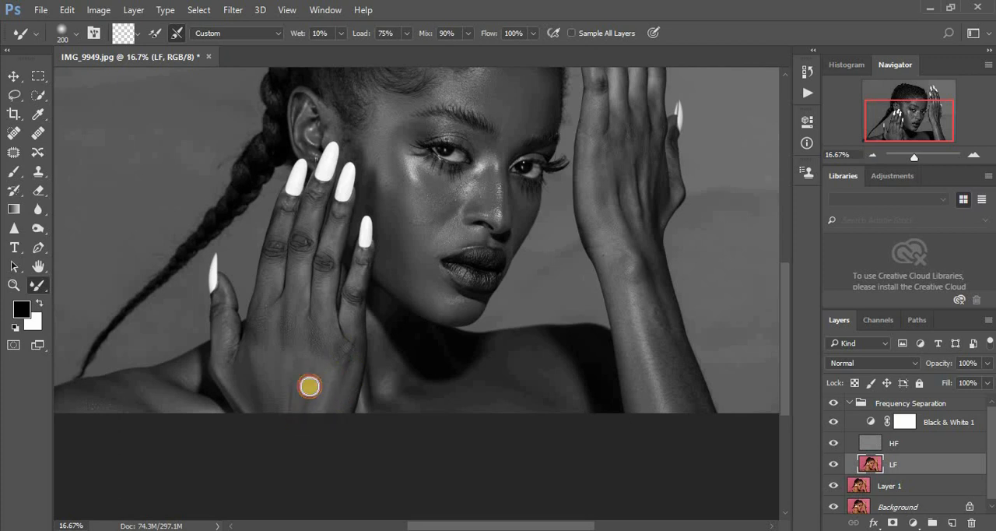
{"action": "mouse_move", "coordinate": [262, 398]}
{"action": "left_mouse_down"}
{"action": "mouse_move", "coordinate": [239, 383]}
{"action": "mouse_move", "coordinate": [269, 413]}
{"action": "left_mouse_up"}
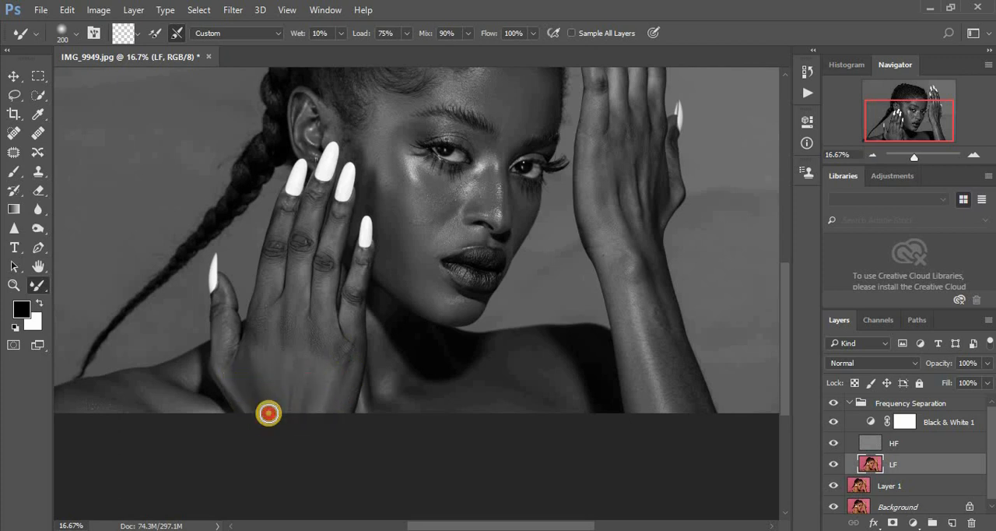
- Blend the little finger and the skin below its base on the LF layer with the Mixer Brush at size 125
{"action": "key", "text": "ctrl+plus"}
{"action": "key", "text": "ctrl+plus"}
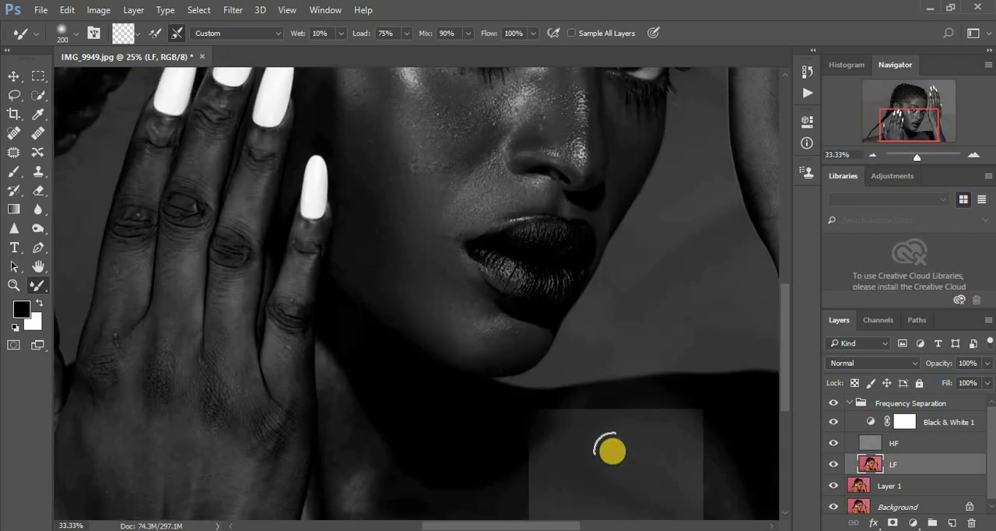
{"action": "left_click_drag", "start_coordinate": [555, 526], "coordinate": [527, 525]}
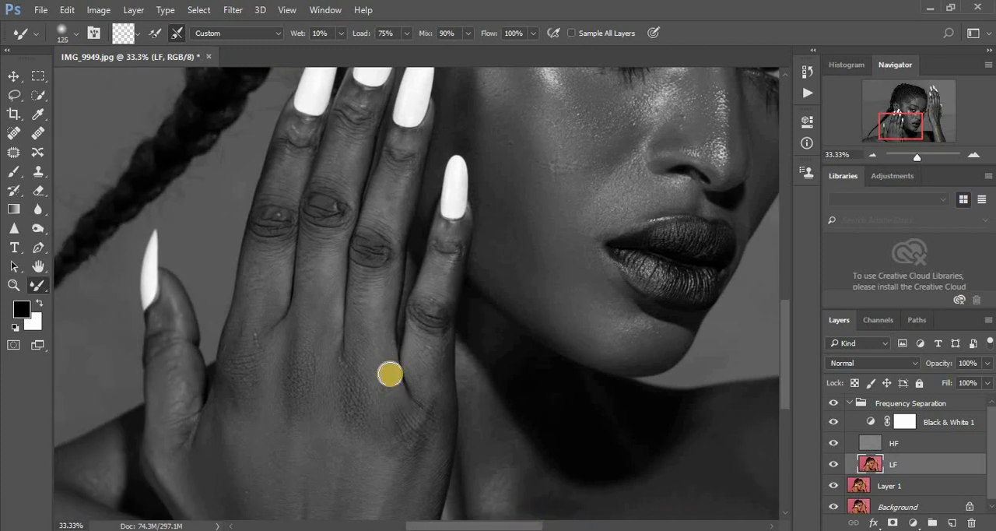
{"action": "mouse_move", "coordinate": [429, 374]}
{"action": "left_mouse_down"}
{"action": "mouse_move", "coordinate": [436, 339]}
{"action": "mouse_move", "coordinate": [436, 368]}
{"action": "left_mouse_up"}
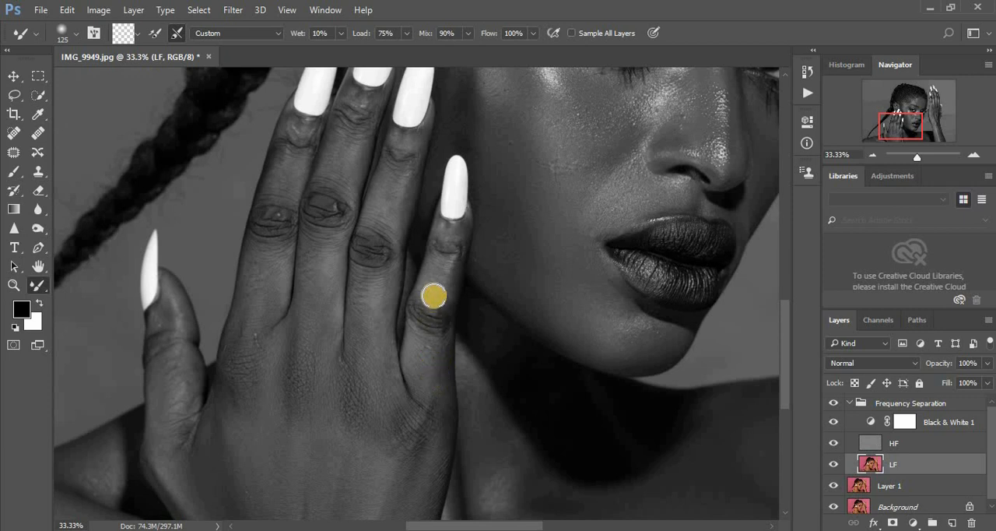
{"action": "mouse_move", "coordinate": [428, 315]}
{"action": "left_mouse_down"}
{"action": "mouse_move", "coordinate": [425, 341]}
{"action": "mouse_move", "coordinate": [440, 358]}
{"action": "mouse_move", "coordinate": [427, 291]}
{"action": "mouse_move", "coordinate": [421, 323]}
{"action": "mouse_move", "coordinate": [441, 260]}
{"action": "mouse_move", "coordinate": [436, 353]}
{"action": "left_mouse_up"}
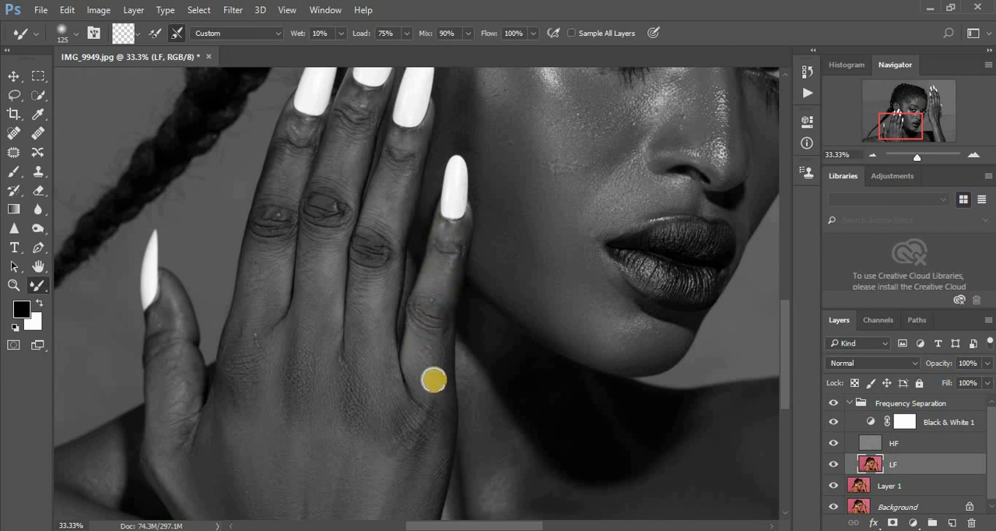
{"action": "mouse_move", "coordinate": [434, 385]}
{"action": "left_mouse_down"}
{"action": "mouse_move", "coordinate": [432, 351]}
{"action": "mouse_move", "coordinate": [436, 403]}
{"action": "left_mouse_up"}
{"action": "left_click_drag", "start_coordinate": [436, 441], "coordinate": [432, 417]}
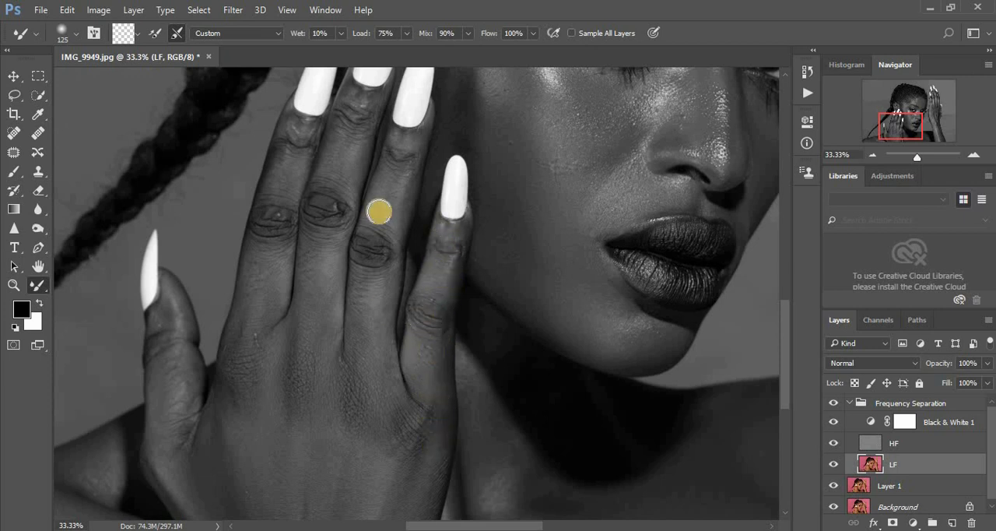
- Even out the tones along the ring and middle fingers on the LF layer with the Mixer Brush at size 125
{"action": "mouse_move", "coordinate": [379, 212]}
{"action": "left_mouse_down"}
{"action": "mouse_move", "coordinate": [379, 274]}
{"action": "mouse_move", "coordinate": [373, 293]}
{"action": "mouse_move", "coordinate": [369, 275]}
{"action": "mouse_move", "coordinate": [366, 327]}
{"action": "left_mouse_up"}
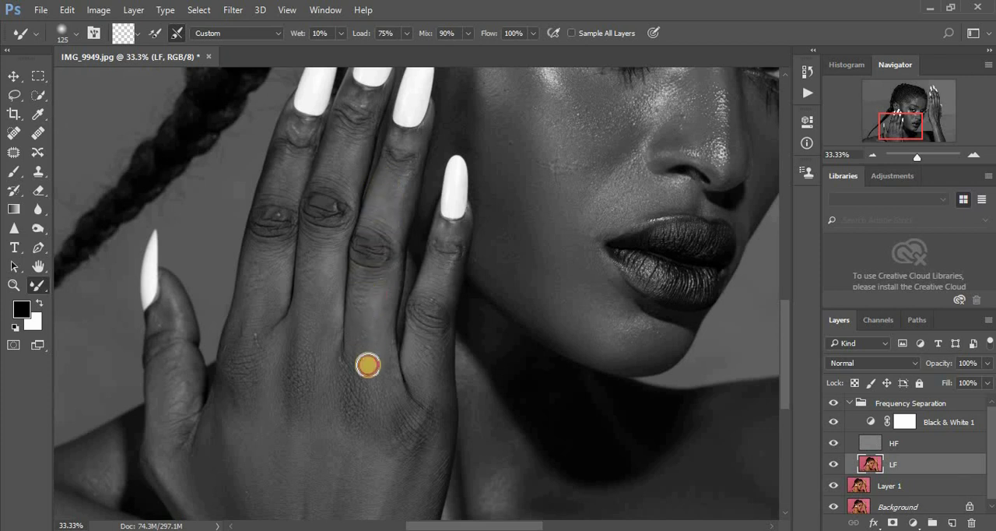
{"action": "mouse_move", "coordinate": [377, 219]}
{"action": "left_mouse_down"}
{"action": "mouse_move", "coordinate": [377, 281]}
{"action": "mouse_move", "coordinate": [365, 315]}
{"action": "mouse_move", "coordinate": [382, 234]}
{"action": "left_mouse_up"}
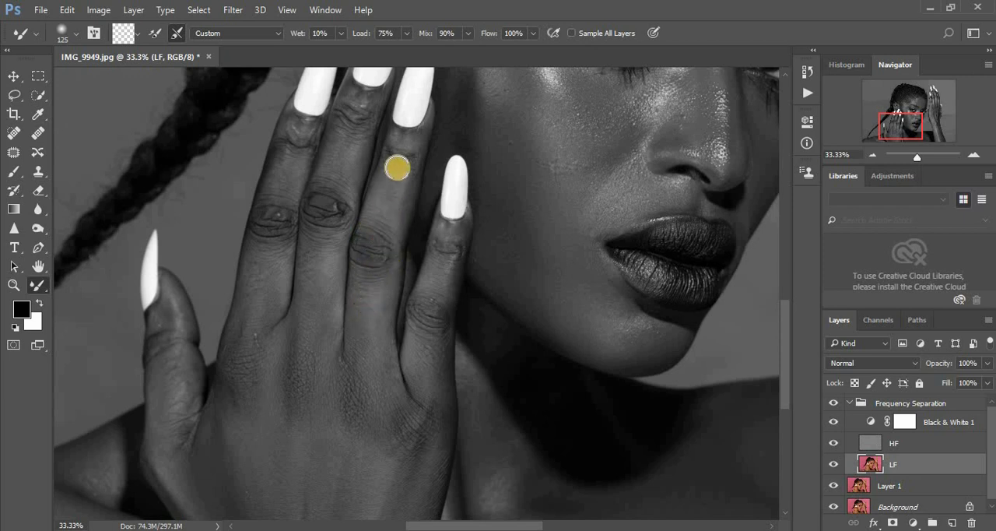
{"action": "left_click_drag", "start_coordinate": [397, 168], "coordinate": [388, 239]}
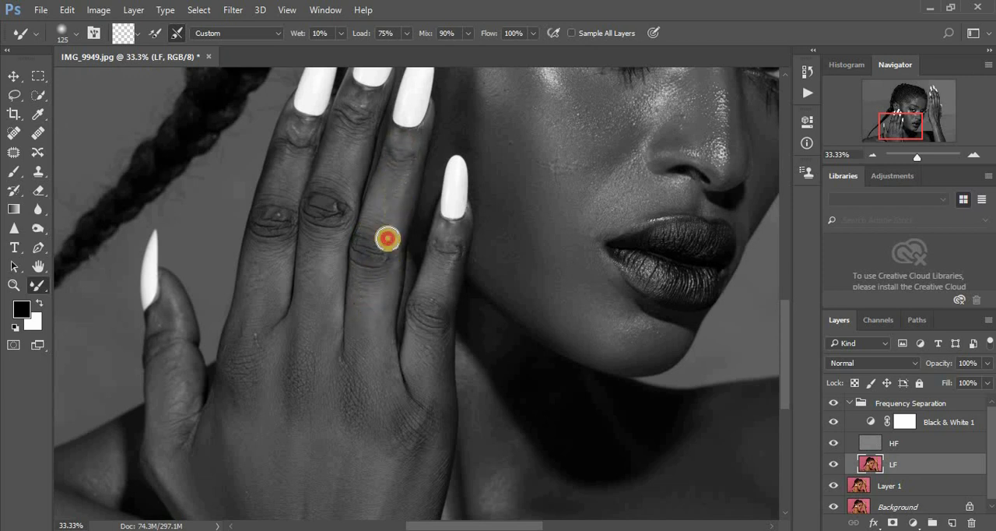
{"action": "left_click_drag", "start_coordinate": [345, 170], "coordinate": [333, 167]}
{"action": "left_click_drag", "start_coordinate": [347, 204], "coordinate": [344, 183]}
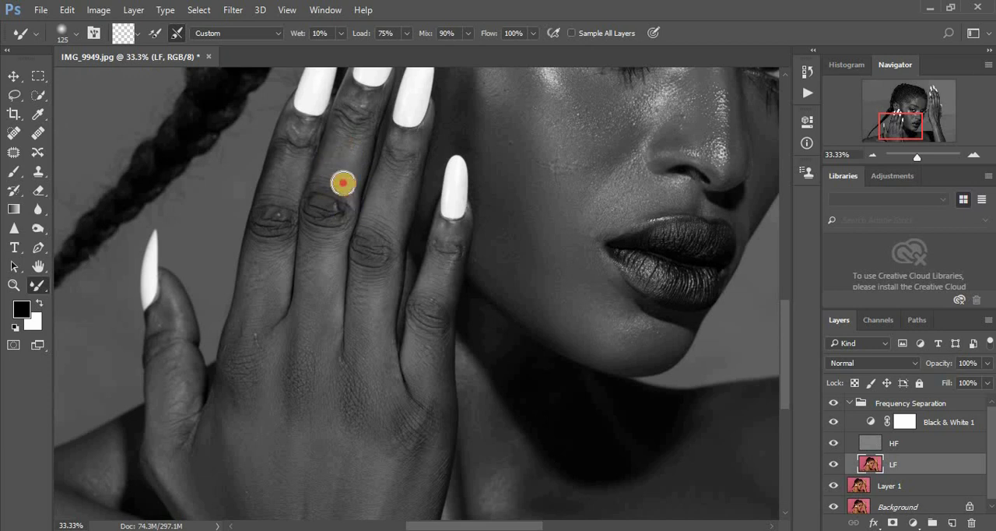
{"action": "mouse_move", "coordinate": [313, 277]}
{"action": "left_mouse_down"}
{"action": "mouse_move", "coordinate": [317, 338]}
{"action": "mouse_move", "coordinate": [313, 252]}
{"action": "mouse_move", "coordinate": [323, 254]}
{"action": "left_mouse_up"}
{"action": "mouse_move", "coordinate": [335, 194]}
{"action": "left_mouse_down"}
{"action": "mouse_move", "coordinate": [316, 191]}
{"action": "mouse_move", "coordinate": [325, 206]}
{"action": "left_mouse_up"}
{"action": "left_click_drag", "start_coordinate": [344, 130], "coordinate": [354, 111]}
- Blend the index finger, the thumb and the outer knuckles of the hand on the LF layer at Mixer Brush size 125
{"action": "mouse_move", "coordinate": [296, 148]}
{"action": "left_mouse_down"}
{"action": "mouse_move", "coordinate": [253, 343]}
{"action": "mouse_move", "coordinate": [254, 333]}
{"action": "left_mouse_up"}
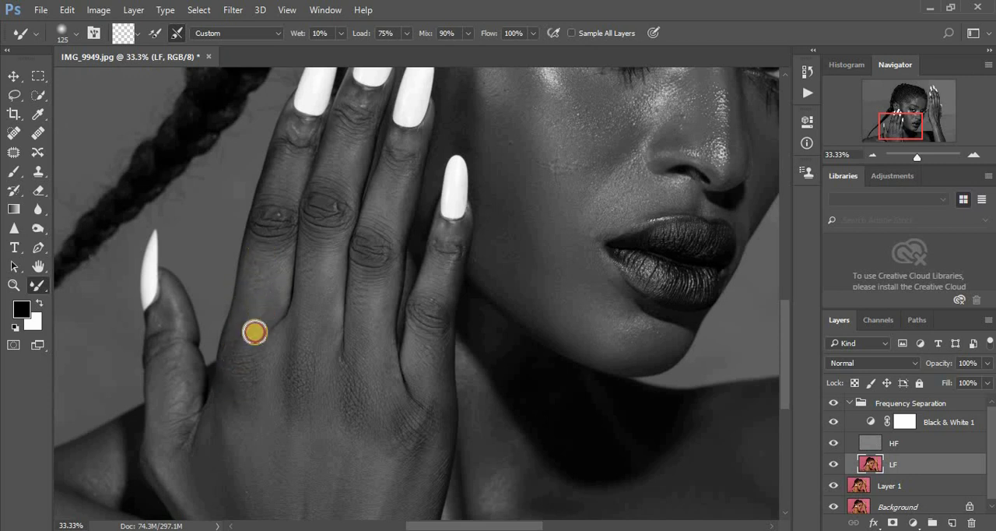
{"action": "mouse_move", "coordinate": [285, 178]}
{"action": "left_mouse_down"}
{"action": "mouse_move", "coordinate": [293, 136]}
{"action": "mouse_move", "coordinate": [294, 148]}
{"action": "mouse_move", "coordinate": [347, 110]}
{"action": "mouse_move", "coordinate": [329, 187]}
{"action": "mouse_move", "coordinate": [335, 222]}
{"action": "mouse_move", "coordinate": [338, 213]}
{"action": "mouse_move", "coordinate": [327, 224]}
{"action": "mouse_move", "coordinate": [318, 213]}
{"action": "mouse_move", "coordinate": [310, 294]}
{"action": "left_mouse_up"}
{"action": "left_click_drag", "start_coordinate": [178, 338], "coordinate": [159, 364]}
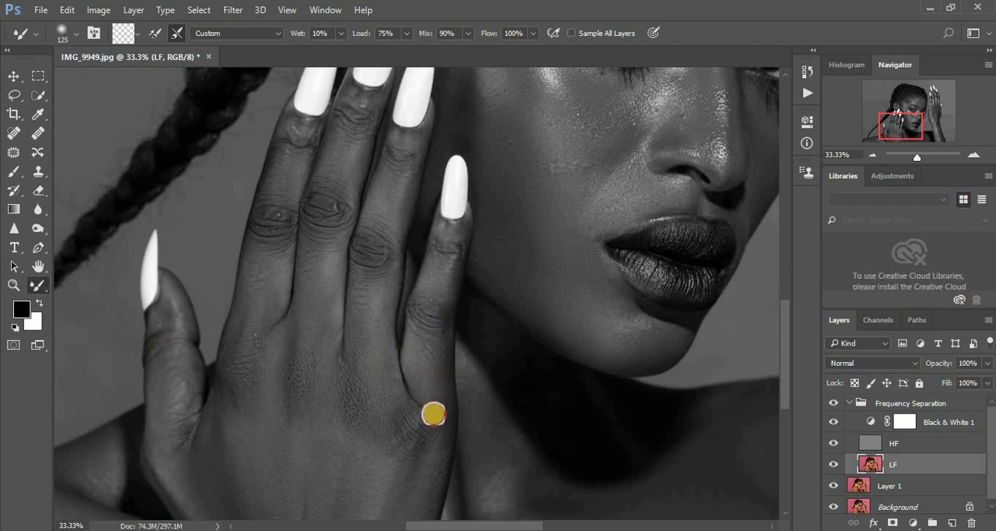
{"action": "mouse_move", "coordinate": [412, 472]}
{"action": "left_mouse_down"}
{"action": "mouse_move", "coordinate": [420, 441]}
{"action": "mouse_move", "coordinate": [416, 507]}
{"action": "mouse_move", "coordinate": [433, 481]}
{"action": "mouse_move", "coordinate": [423, 459]}
{"action": "left_mouse_up"}
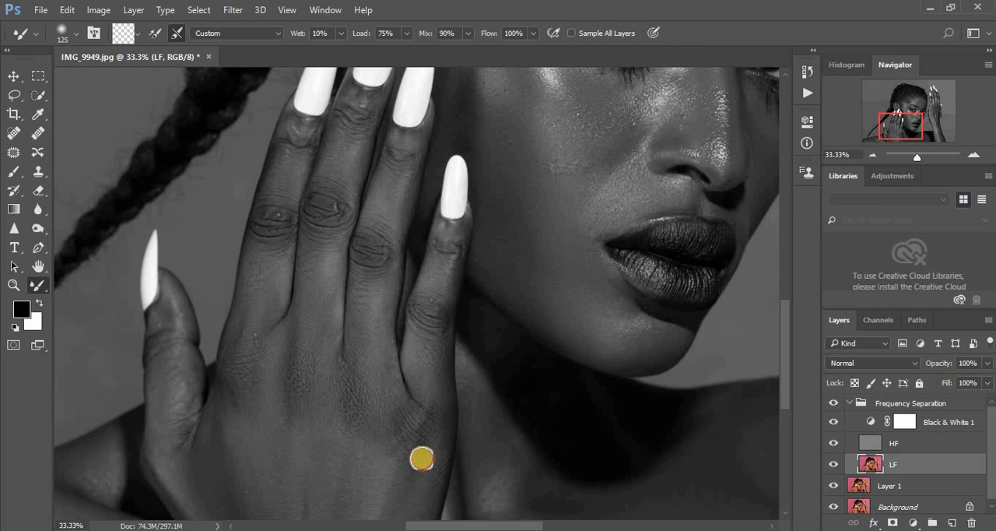
{"action": "mouse_move", "coordinate": [398, 414]}
{"action": "left_mouse_down"}
{"action": "mouse_move", "coordinate": [396, 438]}
{"action": "mouse_move", "coordinate": [380, 378]}
{"action": "left_mouse_up"}
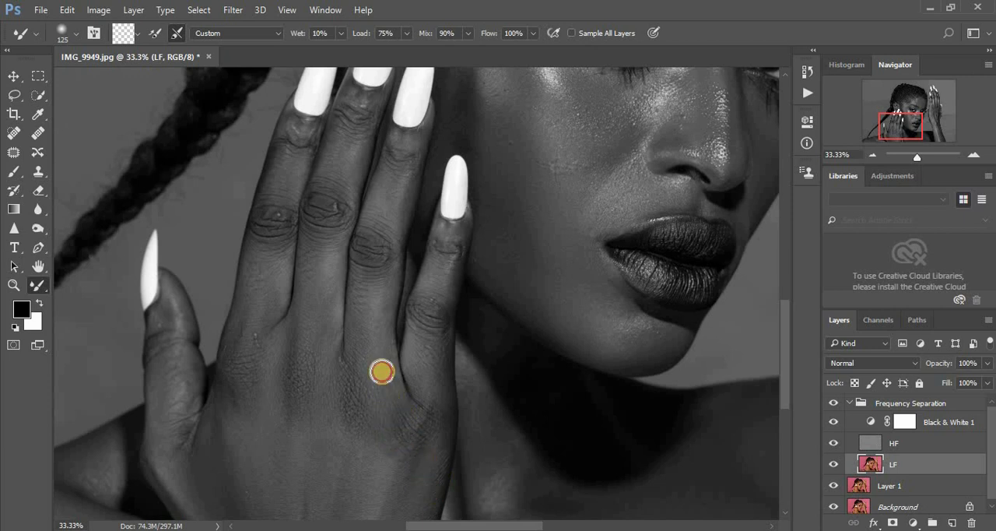
- Hide the Black & White 1 layer and compare the hand before and after by toggling the Frequency Separation group
{"action": "left_click", "coordinate": [834, 423]}
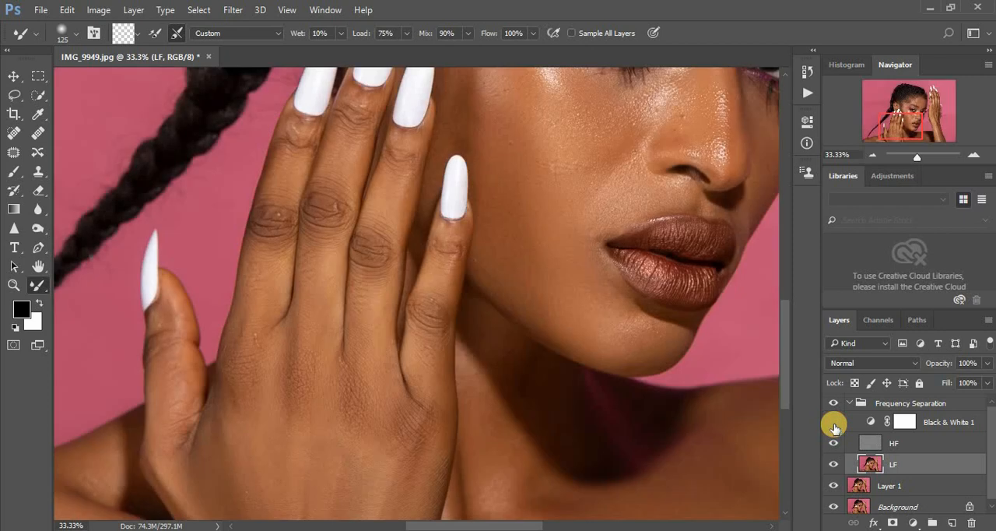
{"action": "left_click", "coordinate": [834, 423]}
{"action": "key", "text": "ctrl+minus"}
{"action": "left_click", "coordinate": [833, 423]}
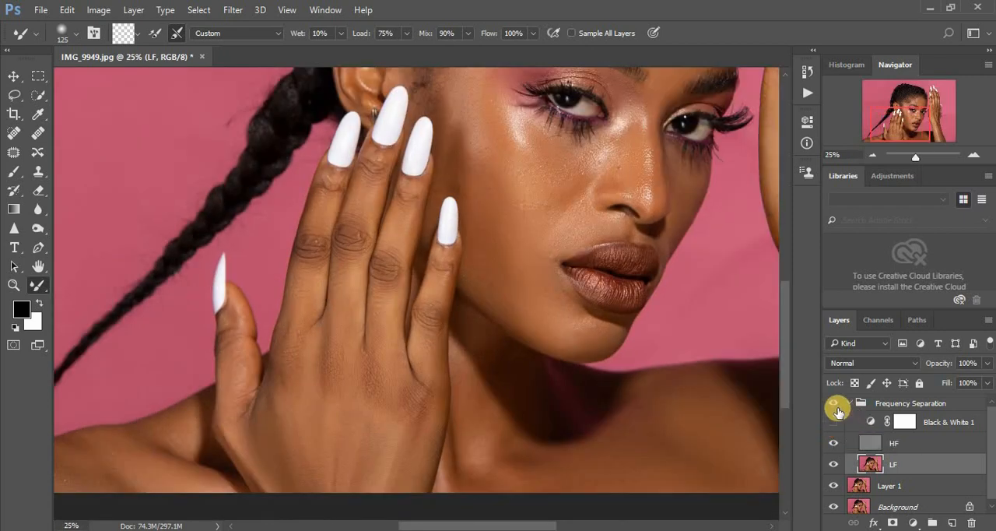
{"action": "left_click", "coordinate": [834, 405]}
{"action": "left_click", "coordinate": [834, 405]}
{"action": "left_click", "coordinate": [835, 405]}
{"action": "left_click", "coordinate": [835, 404]}
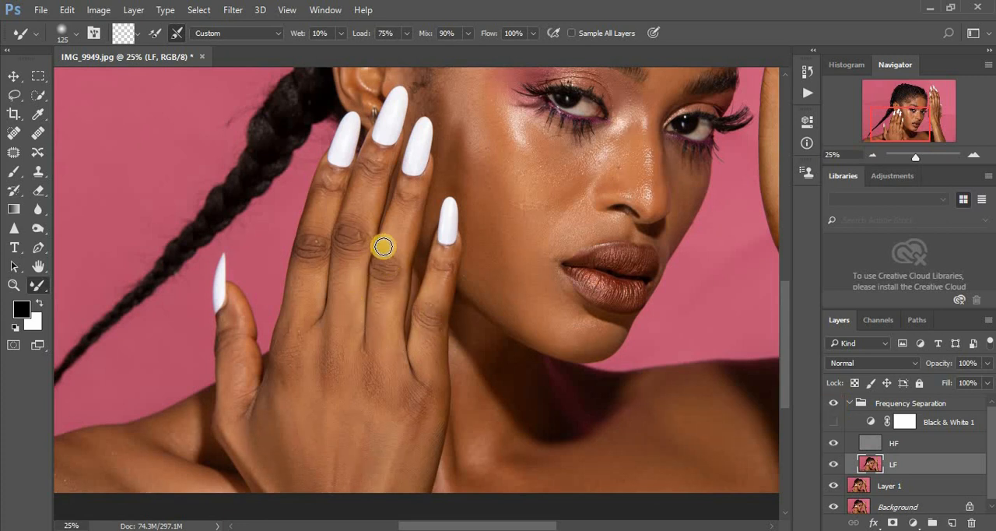
- Refine the fingers, knuckles and back of the hand in colour on the LF layer, using Mixer Brush sizes 125 and 200
{"action": "mouse_move", "coordinate": [365, 217]}
{"action": "left_mouse_down"}
{"action": "mouse_move", "coordinate": [358, 248]}
{"action": "mouse_move", "coordinate": [352, 222]}
{"action": "mouse_move", "coordinate": [347, 255]}
{"action": "mouse_move", "coordinate": [346, 233]}
{"action": "mouse_move", "coordinate": [342, 252]}
{"action": "mouse_move", "coordinate": [316, 230]}
{"action": "mouse_move", "coordinate": [300, 255]}
{"action": "left_mouse_up"}
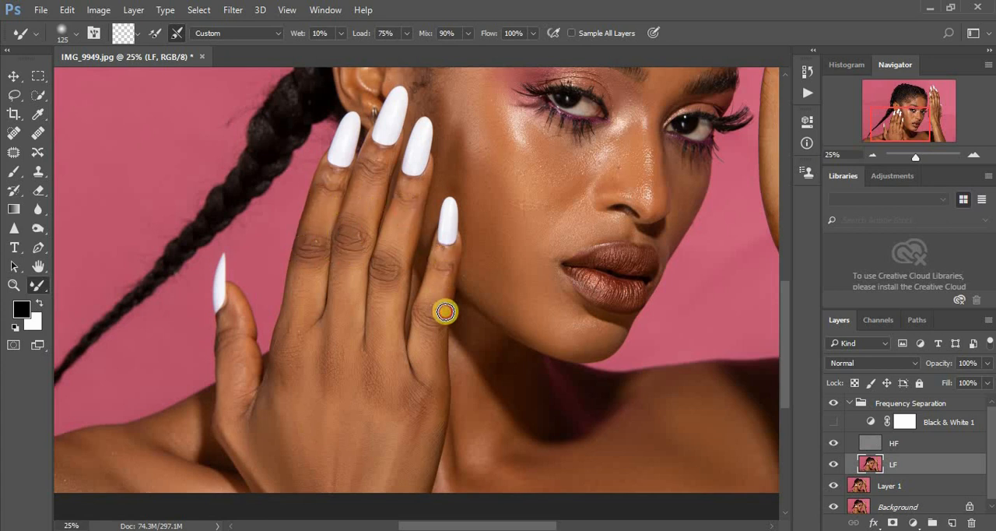
{"action": "left_click_drag", "start_coordinate": [246, 393], "coordinate": [258, 426]}
{"action": "mouse_move", "coordinate": [407, 392]}
{"action": "left_mouse_down"}
{"action": "mouse_move", "coordinate": [421, 431]}
{"action": "mouse_move", "coordinate": [431, 419]}
{"action": "left_mouse_up"}
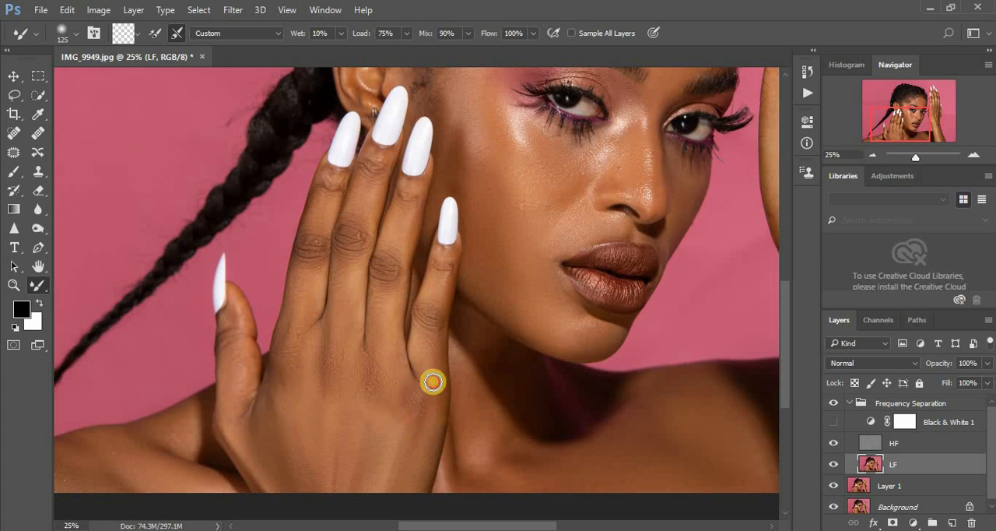
{"action": "mouse_move", "coordinate": [400, 378]}
{"action": "left_mouse_down"}
{"action": "mouse_move", "coordinate": [392, 415]}
{"action": "mouse_move", "coordinate": [367, 387]}
{"action": "mouse_move", "coordinate": [355, 434]}
{"action": "left_mouse_up"}
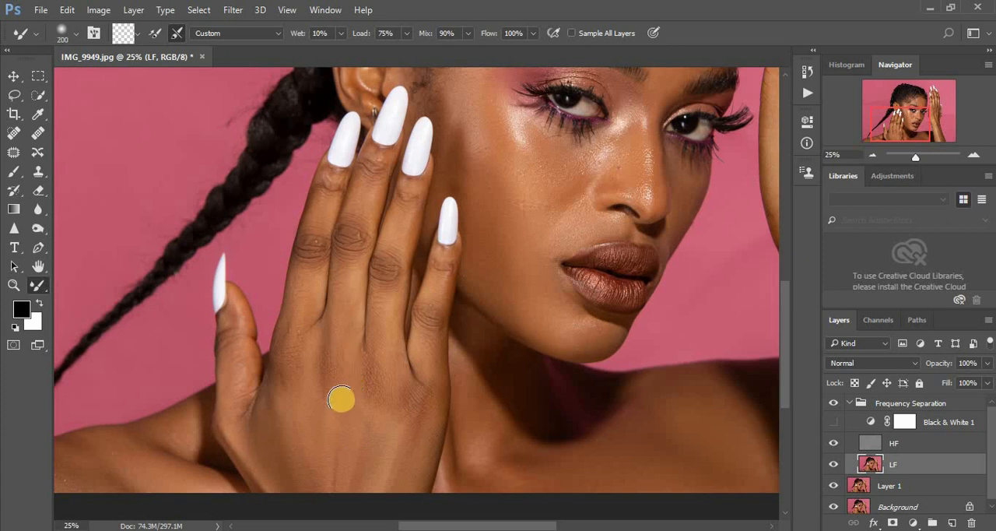
{"action": "mouse_move", "coordinate": [292, 354]}
{"action": "left_mouse_down"}
{"action": "mouse_move", "coordinate": [286, 411]}
{"action": "mouse_move", "coordinate": [297, 479]}
{"action": "mouse_move", "coordinate": [267, 455]}
{"action": "mouse_move", "coordinate": [295, 497]}
{"action": "left_mouse_up"}
- Compare the whole portrait with and without the Frequency Separation group
{"action": "key", "text": "ctrl+minus"}
{"action": "key", "text": "ctrl+minus"}
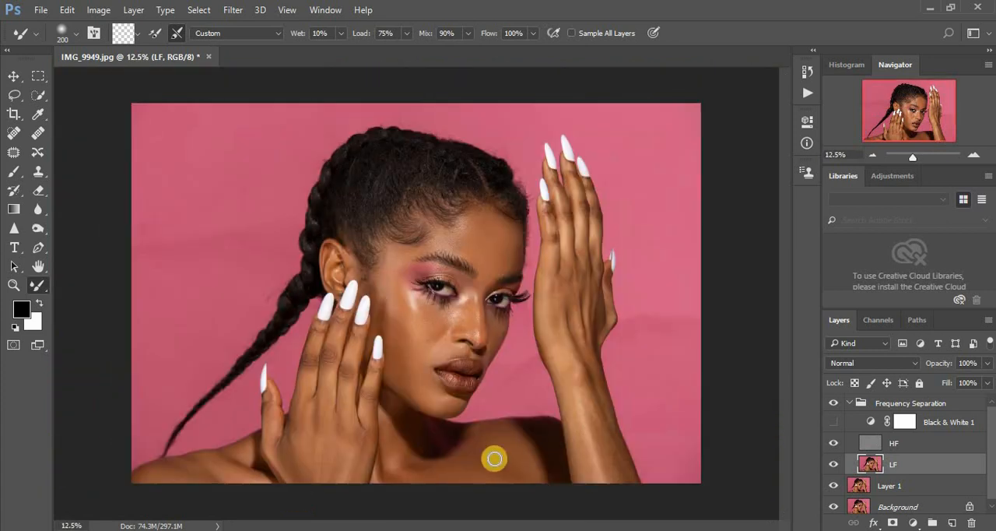
{"action": "left_click", "coordinate": [833, 405]}
{"action": "left_click", "coordinate": [834, 405]}
{"action": "left_click", "coordinate": [833, 405]}
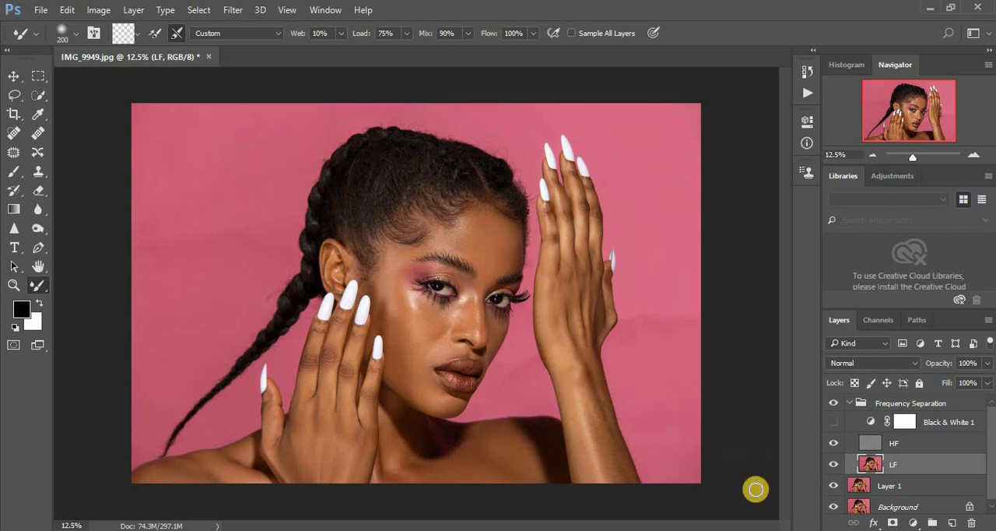
- Show the Black & White 1 layer and blend the raised forearm and hand edge on the LF layer at Mixer Brush sizes 400 and 200
{"action": "left_click", "coordinate": [835, 424]}
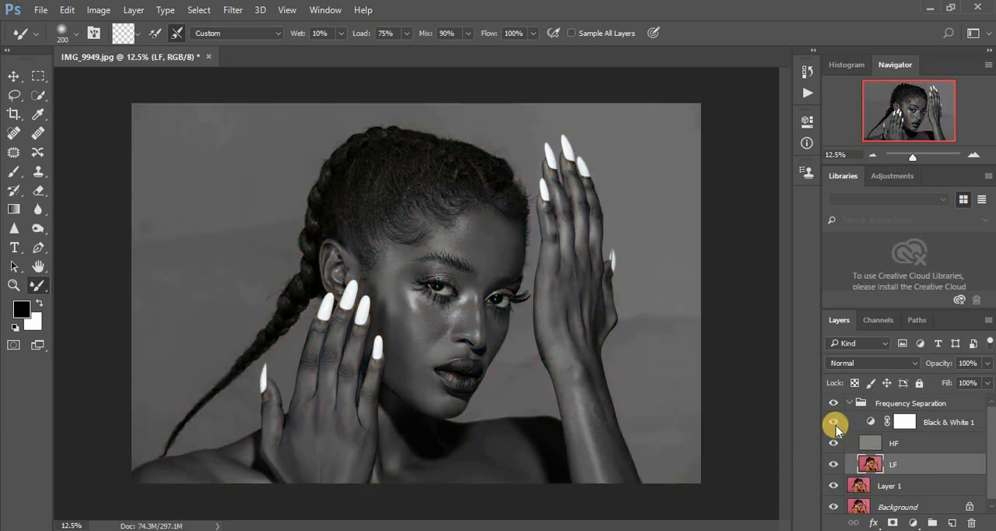
{"action": "left_click", "coordinate": [872, 462]}
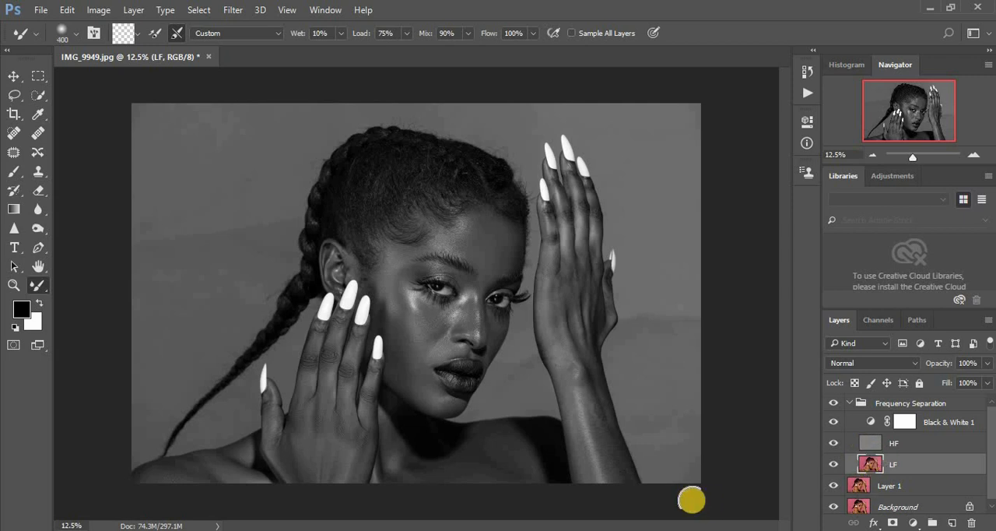
{"action": "mouse_move", "coordinate": [619, 489]}
{"action": "left_mouse_down"}
{"action": "mouse_move", "coordinate": [590, 384]}
{"action": "mouse_move", "coordinate": [604, 446]}
{"action": "mouse_move", "coordinate": [581, 440]}
{"action": "mouse_move", "coordinate": [591, 477]}
{"action": "mouse_move", "coordinate": [557, 308]}
{"action": "mouse_move", "coordinate": [574, 293]}
{"action": "mouse_move", "coordinate": [588, 406]}
{"action": "mouse_move", "coordinate": [584, 392]}
{"action": "mouse_move", "coordinate": [615, 475]}
{"action": "left_mouse_up"}
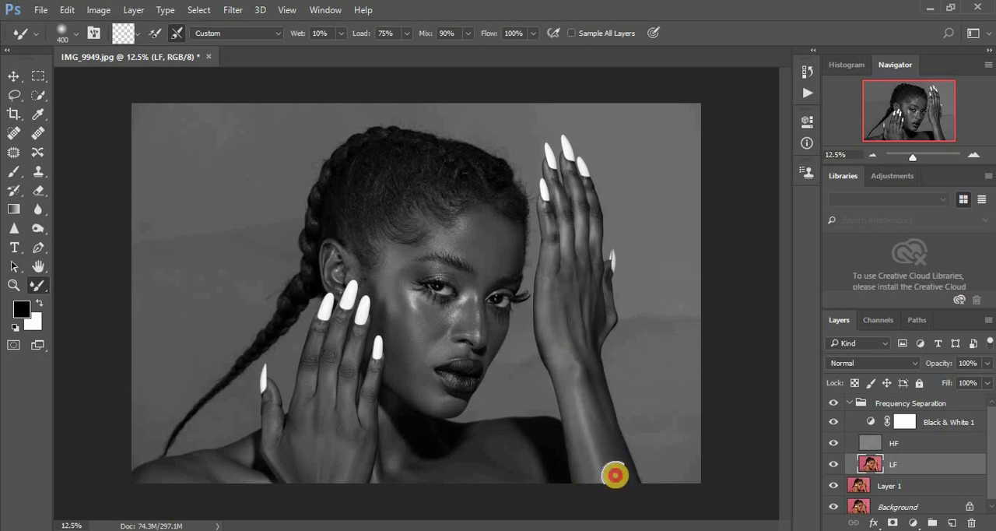
{"action": "key", "text": "bracketleft"}
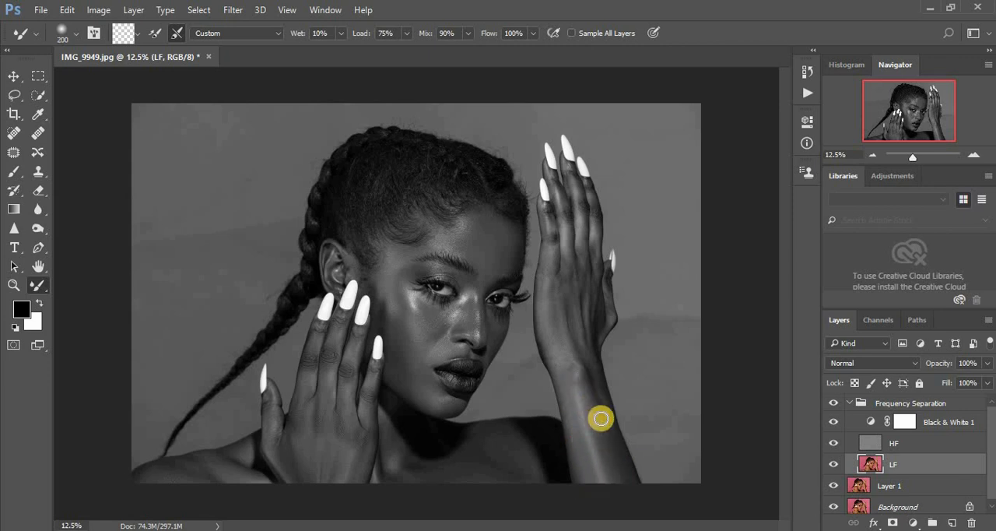
{"action": "mouse_move", "coordinate": [596, 387]}
{"action": "left_mouse_down"}
{"action": "mouse_move", "coordinate": [625, 458]}
{"action": "mouse_move", "coordinate": [621, 485]}
{"action": "left_mouse_up"}
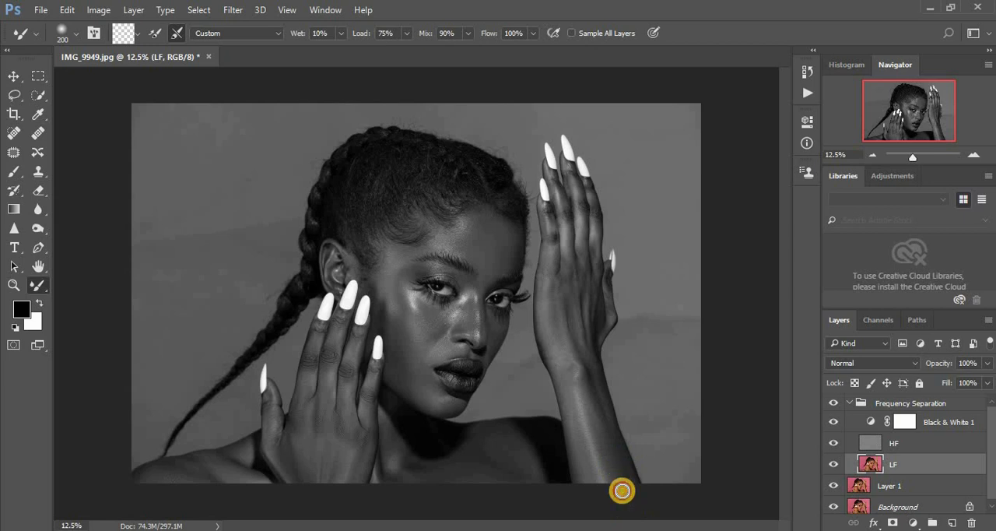
{"action": "mouse_move", "coordinate": [548, 292]}
{"action": "left_mouse_down"}
{"action": "mouse_move", "coordinate": [550, 248]}
{"action": "mouse_move", "coordinate": [552, 279]}
{"action": "left_mouse_up"}
- Smooth the little and ring fingers of the raised hand on the LF layer at Mixer Brush size 125
{"action": "scroll", "coordinate": [552, 279], "scroll_direction": "up", "scroll_amount": 3}
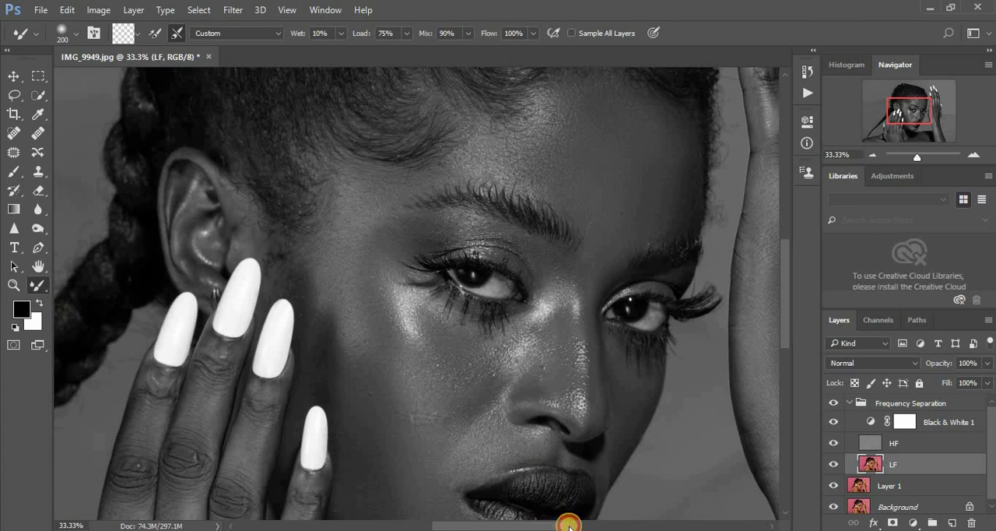
{"action": "left_click_drag", "start_coordinate": [569, 526], "coordinate": [615, 526]}
{"action": "left_click_drag", "start_coordinate": [784, 337], "coordinate": [784, 299]}
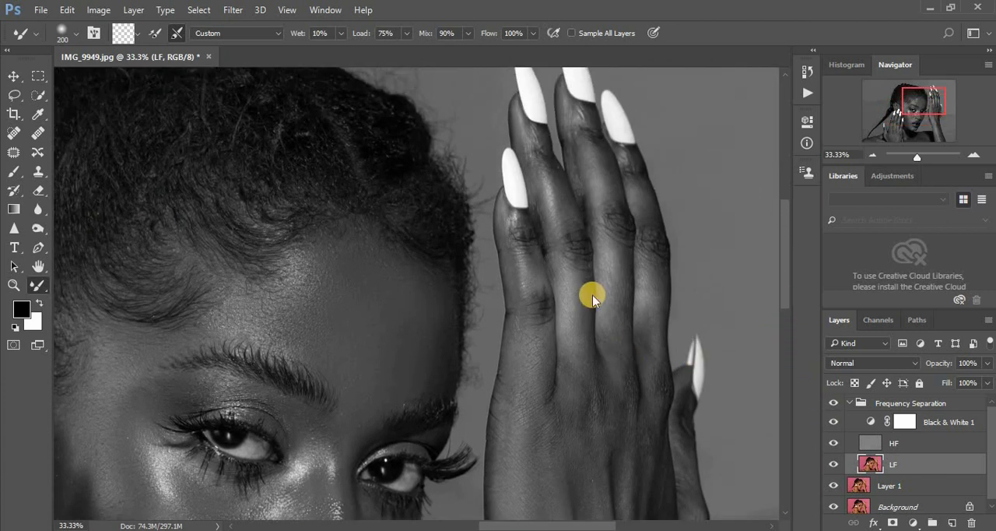
{"action": "left_click", "coordinate": [569, 219]}
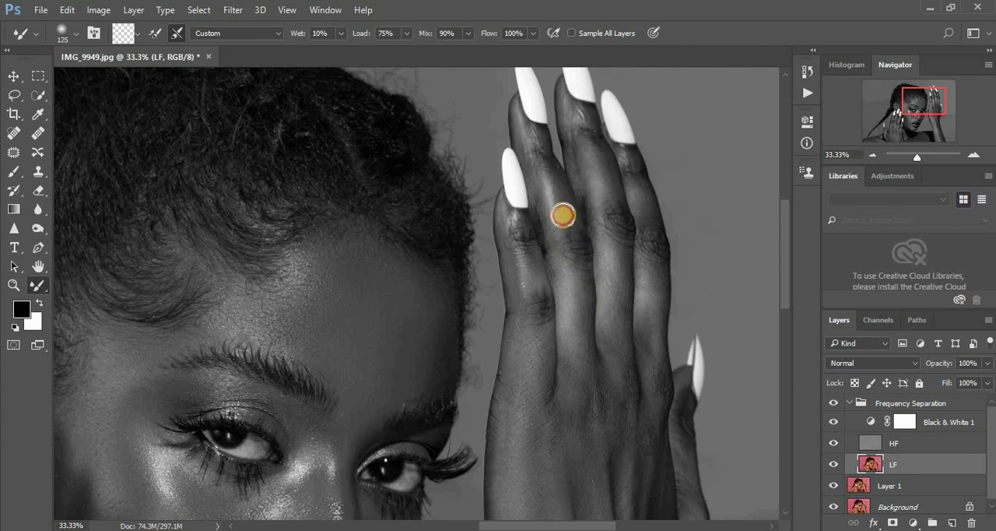
{"action": "mouse_move", "coordinate": [563, 215]}
{"action": "left_mouse_down"}
{"action": "mouse_move", "coordinate": [578, 273]}
{"action": "mouse_move", "coordinate": [574, 335]}
{"action": "left_mouse_up"}
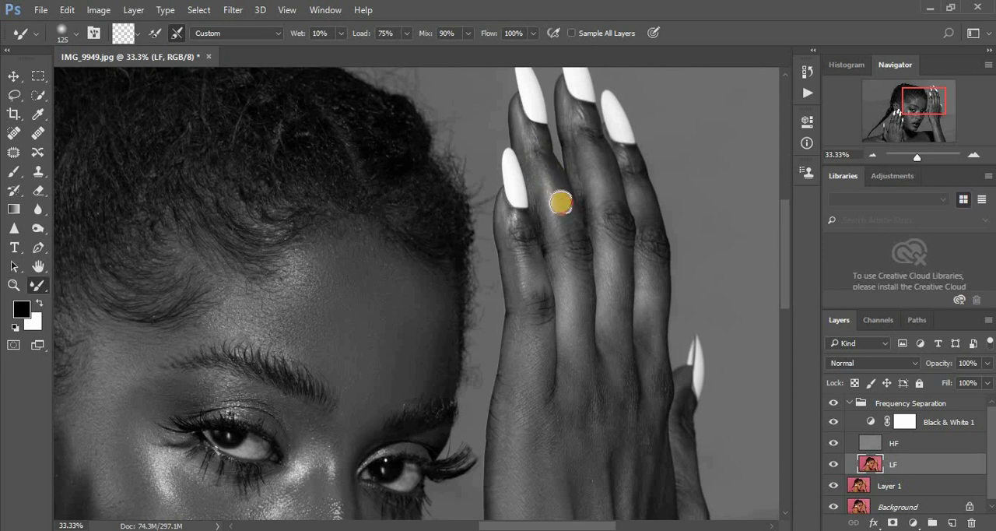
{"action": "mouse_move", "coordinate": [561, 203]}
{"action": "left_mouse_down"}
{"action": "mouse_move", "coordinate": [577, 253]}
{"action": "mouse_move", "coordinate": [563, 269]}
{"action": "mouse_move", "coordinate": [528, 246]}
{"action": "left_mouse_up"}
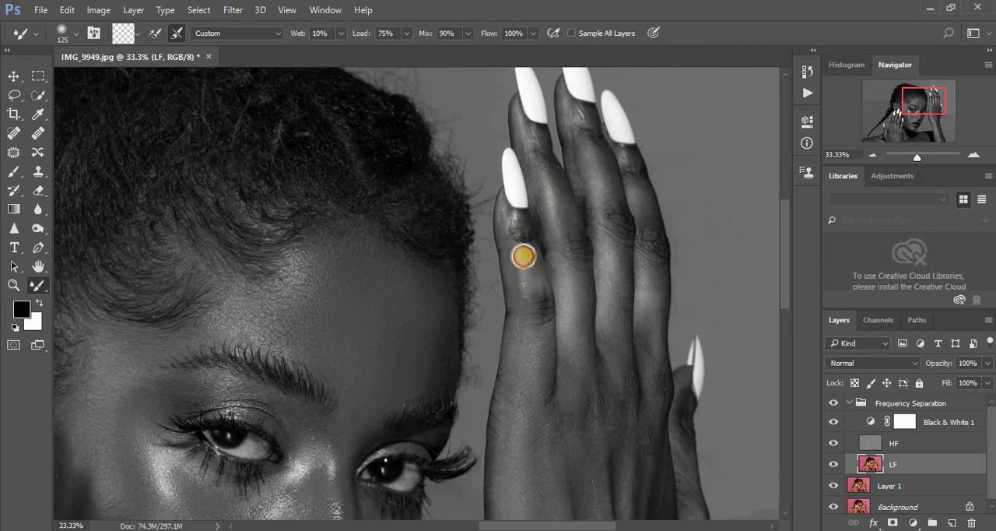
{"action": "mouse_move", "coordinate": [537, 290]}
{"action": "left_mouse_down"}
{"action": "mouse_move", "coordinate": [545, 339]}
{"action": "mouse_move", "coordinate": [534, 394]}
{"action": "left_mouse_up"}
{"action": "left_click_drag", "start_coordinate": [515, 227], "coordinate": [532, 251]}
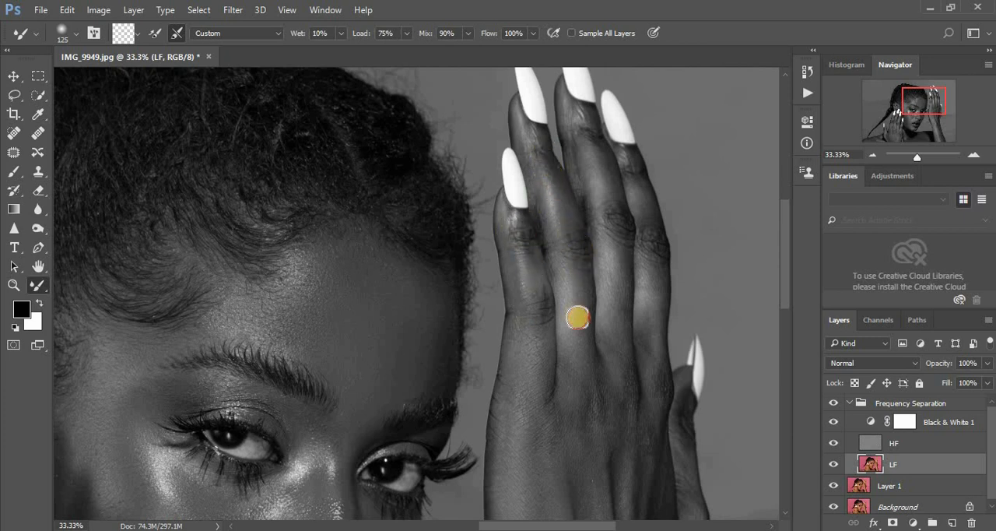
{"action": "left_click_drag", "start_coordinate": [577, 315], "coordinate": [572, 394]}
- Blend the raised hand's middle finger from the nail base past the knuckle at Mixer Brush size 125
{"action": "mouse_move", "coordinate": [611, 205]}
{"action": "left_mouse_down"}
{"action": "mouse_move", "coordinate": [608, 192]}
{"action": "mouse_move", "coordinate": [616, 351]}
{"action": "left_mouse_up"}
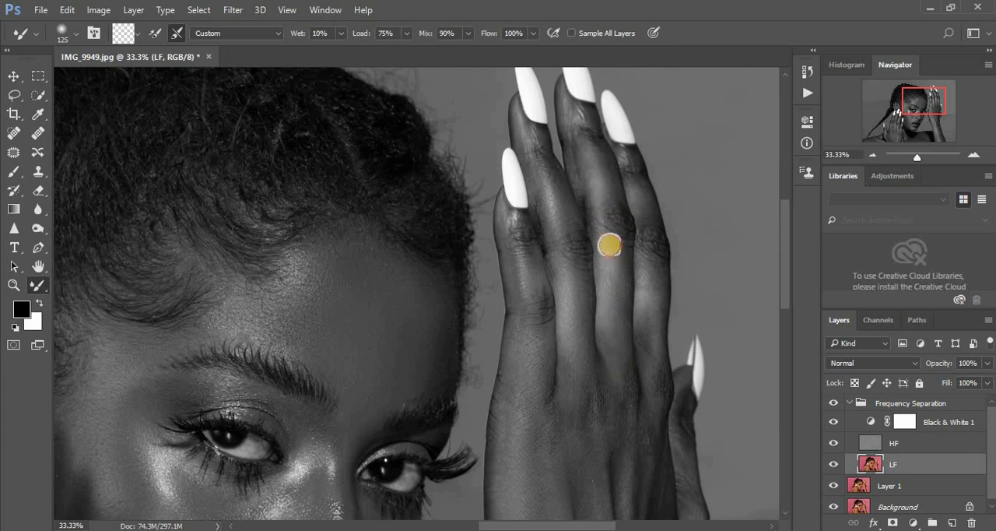
{"action": "mouse_move", "coordinate": [591, 141]}
{"action": "left_mouse_down"}
{"action": "mouse_move", "coordinate": [596, 165]}
{"action": "mouse_move", "coordinate": [584, 191]}
{"action": "left_mouse_up"}
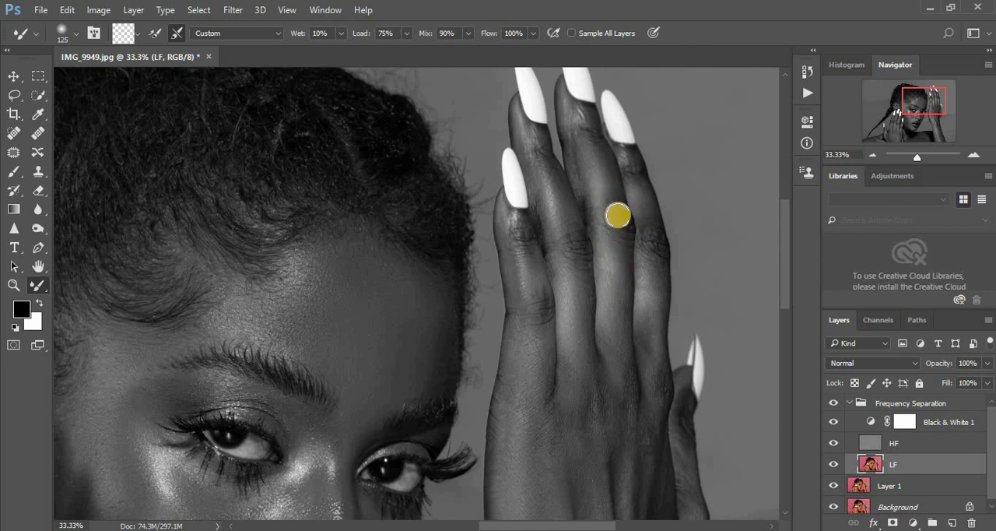
{"action": "mouse_move", "coordinate": [599, 159]}
{"action": "left_mouse_down"}
{"action": "mouse_move", "coordinate": [588, 132]}
{"action": "mouse_move", "coordinate": [602, 155]}
{"action": "left_mouse_up"}
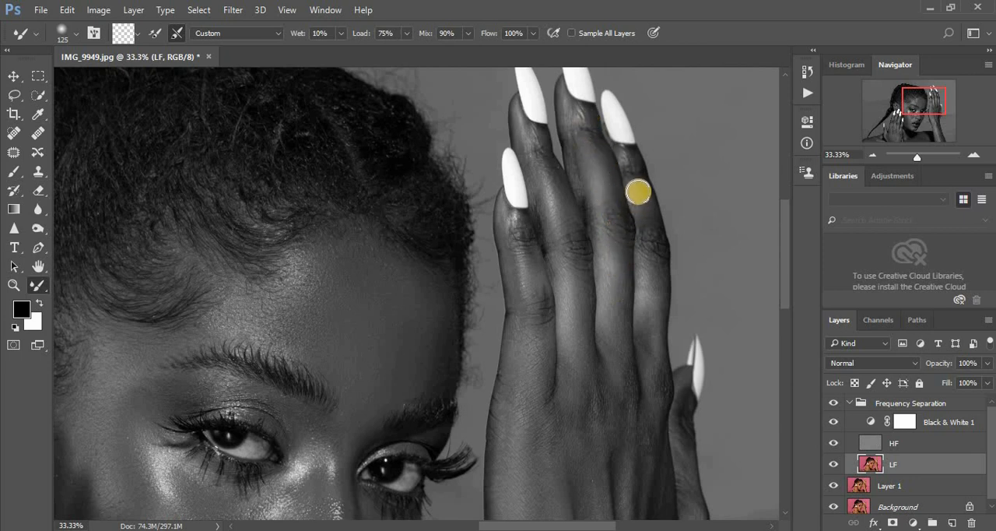
- Blend the raised hand's index finger and the skin below its knuckle on the LF layer at Mixer Brush size 90
{"action": "key", "text": "bracketleft"}
{"action": "mouse_move", "coordinate": [647, 211]}
{"action": "left_mouse_down"}
{"action": "mouse_move", "coordinate": [656, 249]}
{"action": "mouse_move", "coordinate": [656, 260]}
{"action": "mouse_move", "coordinate": [646, 226]}
{"action": "mouse_move", "coordinate": [645, 366]}
{"action": "mouse_move", "coordinate": [650, 381]}
{"action": "mouse_move", "coordinate": [655, 364]}
{"action": "mouse_move", "coordinate": [659, 398]}
{"action": "left_mouse_up"}
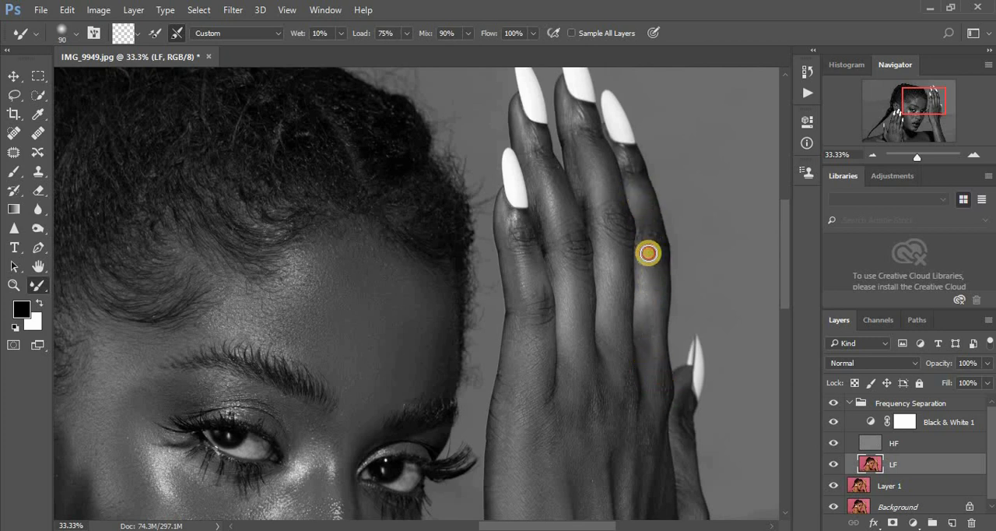
{"action": "mouse_move", "coordinate": [641, 187]}
{"action": "left_mouse_down"}
{"action": "mouse_move", "coordinate": [628, 153]}
{"action": "mouse_move", "coordinate": [623, 167]}
{"action": "left_mouse_up"}
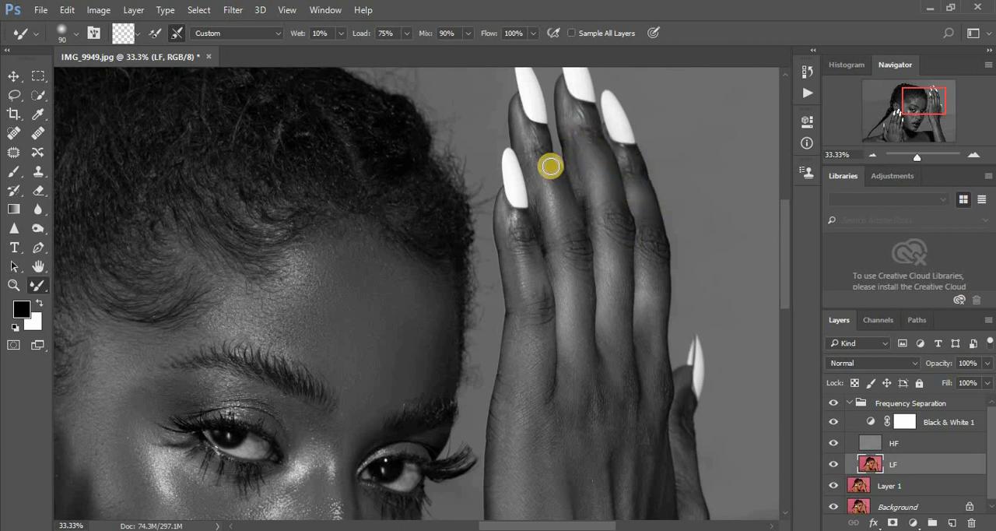
{"action": "mouse_move", "coordinate": [649, 334]}
{"action": "left_mouse_down"}
{"action": "mouse_move", "coordinate": [647, 322]}
{"action": "mouse_move", "coordinate": [647, 338]}
{"action": "left_mouse_up"}
{"action": "left_click_drag", "start_coordinate": [653, 257], "coordinate": [631, 163]}
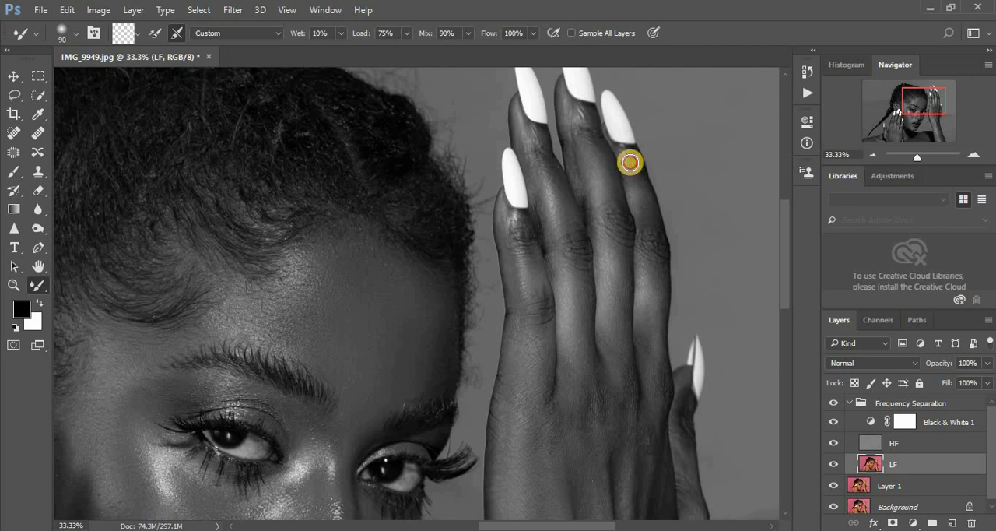
{"action": "mouse_move", "coordinate": [651, 310]}
{"action": "left_mouse_down"}
{"action": "mouse_move", "coordinate": [653, 430]}
{"action": "mouse_move", "coordinate": [641, 487]}
{"action": "left_mouse_up"}
- Smooth the raised hand's thumb and the thumb side of its back at Mixer Brush size 90
{"action": "left_click_drag", "start_coordinate": [679, 433], "coordinate": [687, 481]}
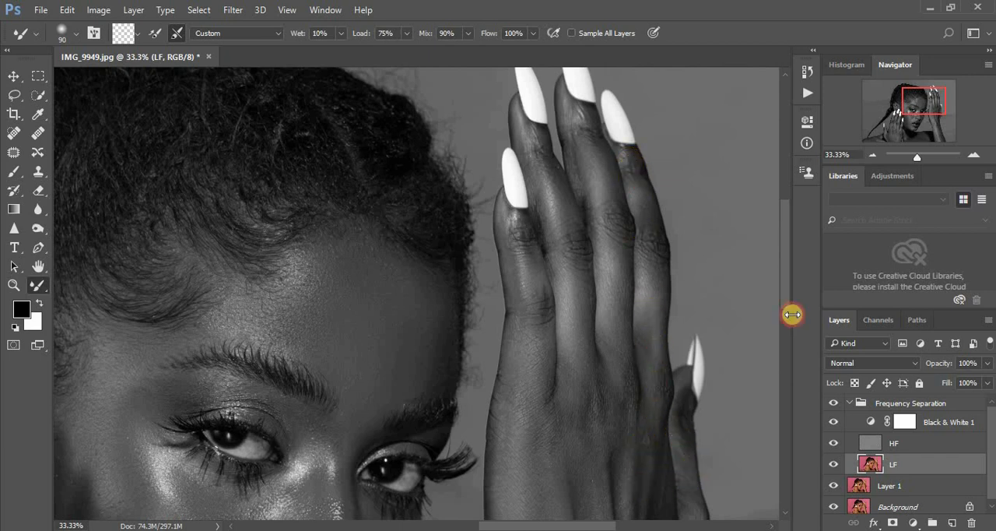
{"action": "left_click_drag", "start_coordinate": [786, 286], "coordinate": [786, 332]}
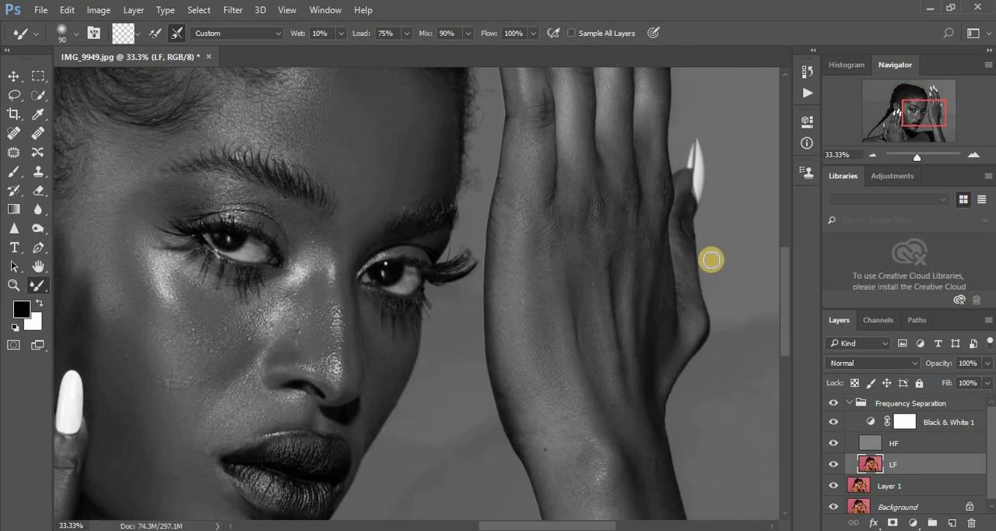
{"action": "left_click", "coordinate": [682, 250]}
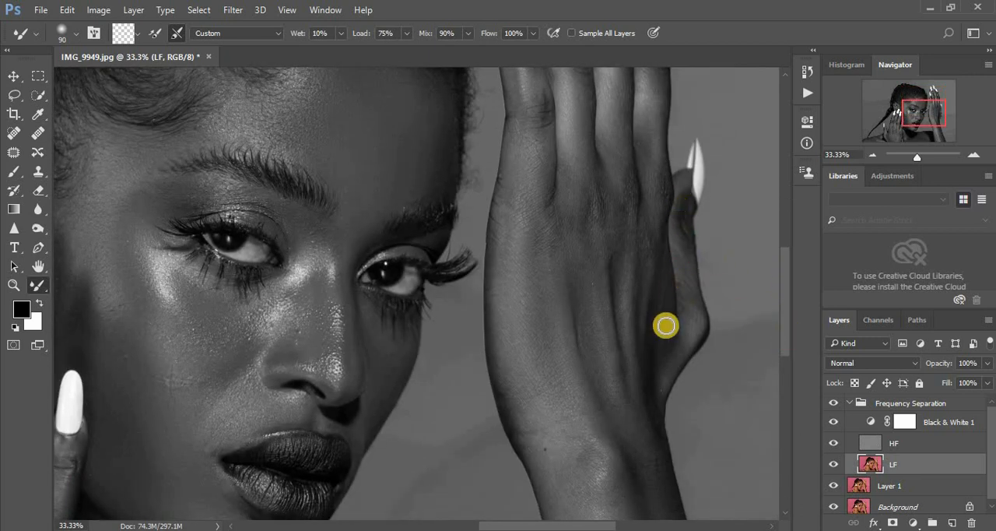
{"action": "left_click_drag", "start_coordinate": [650, 286], "coordinate": [647, 365]}
{"action": "mouse_move", "coordinate": [641, 323]}
{"action": "left_mouse_down"}
{"action": "mouse_move", "coordinate": [649, 480]}
{"action": "mouse_move", "coordinate": [636, 464]}
{"action": "mouse_move", "coordinate": [618, 467]}
{"action": "left_mouse_up"}
- Even out the back of the raised hand, its knuckles and tendons on the LF layer at Mixer Brush size 150
{"action": "left_click", "coordinate": [557, 429]}
{"action": "left_click", "coordinate": [541, 229]}
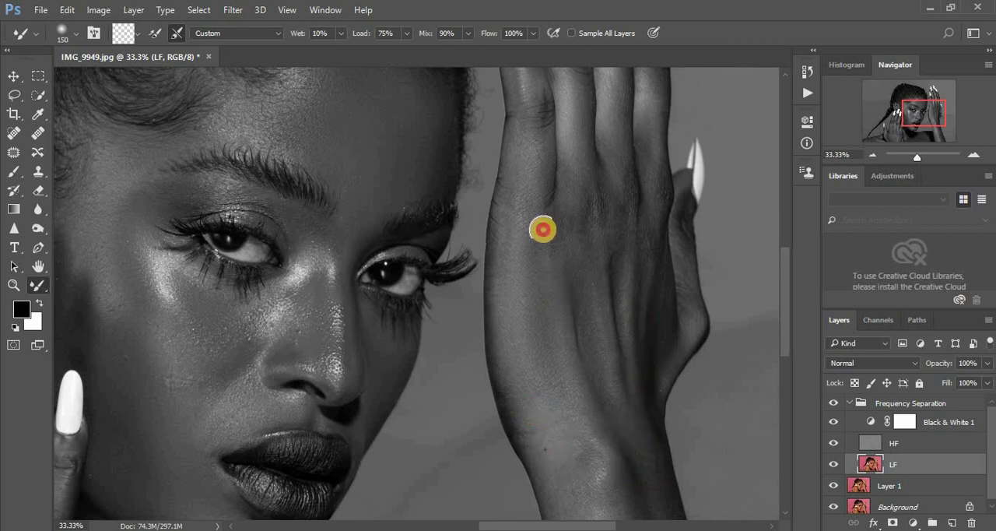
{"action": "left_click", "coordinate": [618, 201]}
{"action": "left_click_drag", "start_coordinate": [640, 122], "coordinate": [644, 218]}
{"action": "mouse_move", "coordinate": [638, 227]}
{"action": "left_mouse_down"}
{"action": "mouse_move", "coordinate": [587, 257]}
{"action": "mouse_move", "coordinate": [583, 231]}
{"action": "left_mouse_up"}
{"action": "left_click", "coordinate": [618, 270]}
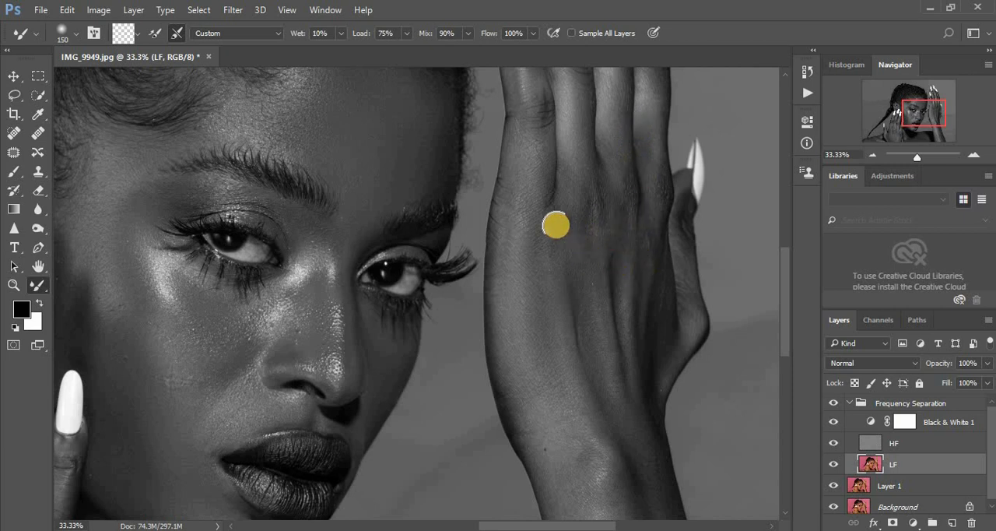
{"action": "mouse_move", "coordinate": [535, 258]}
{"action": "left_mouse_down"}
{"action": "mouse_move", "coordinate": [523, 213]}
{"action": "mouse_move", "coordinate": [513, 222]}
{"action": "mouse_move", "coordinate": [516, 284]}
{"action": "left_mouse_up"}
{"action": "left_click_drag", "start_coordinate": [583, 311], "coordinate": [589, 320]}
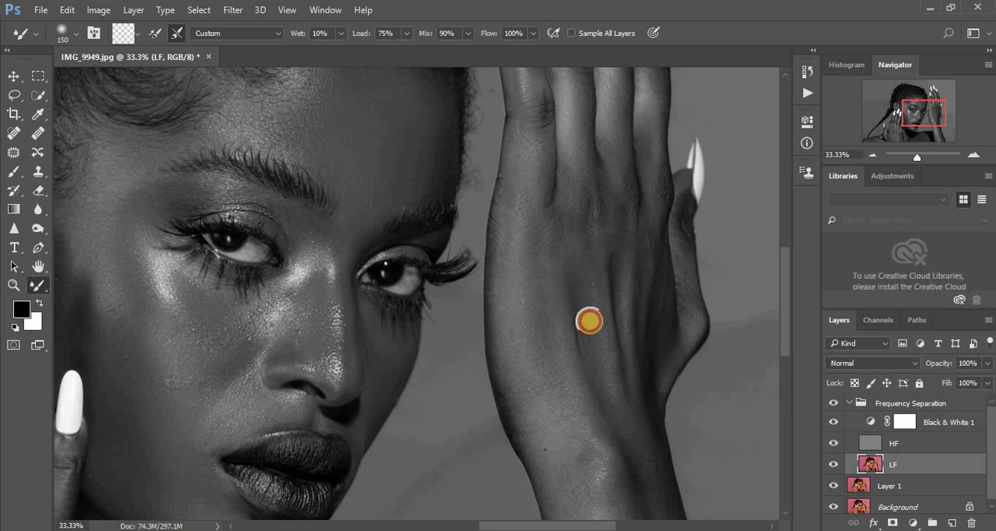
{"action": "mouse_move", "coordinate": [658, 320]}
{"action": "left_mouse_down"}
{"action": "mouse_move", "coordinate": [664, 306]}
{"action": "mouse_move", "coordinate": [656, 397]}
{"action": "left_mouse_up"}
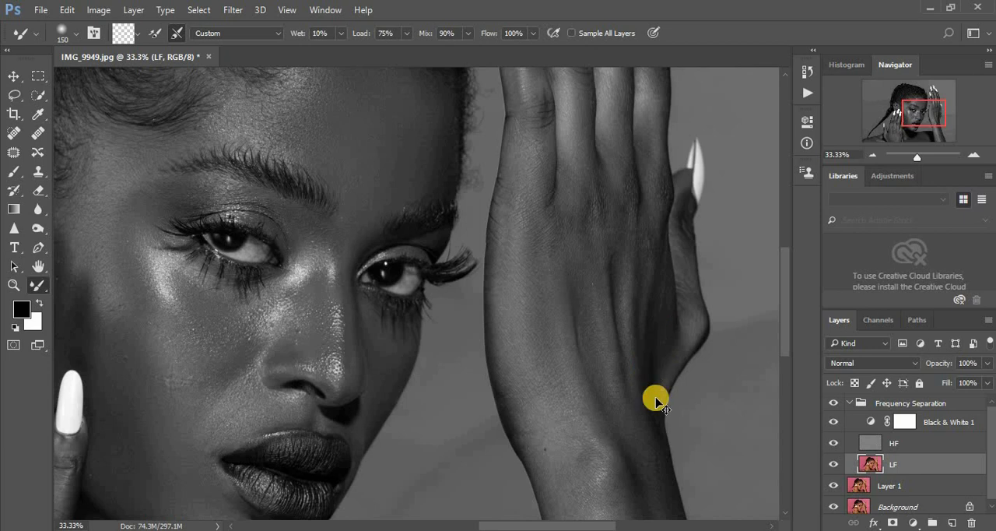
- Touch up the raised hand's fingers in the full portrait view at Mixer Brush size 150
{"action": "key", "text": "ctrl+minus"}
{"action": "key", "text": "ctrl+minus"}
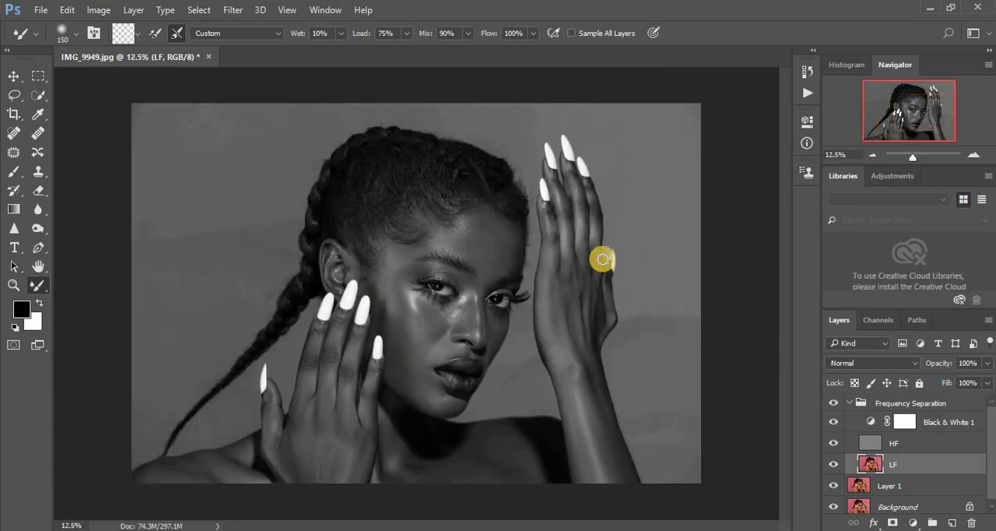
{"action": "mouse_move", "coordinate": [565, 199]}
{"action": "left_mouse_down"}
{"action": "mouse_move", "coordinate": [570, 222]}
{"action": "mouse_move", "coordinate": [581, 204]}
{"action": "mouse_move", "coordinate": [583, 221]}
{"action": "mouse_move", "coordinate": [551, 210]}
{"action": "mouse_move", "coordinate": [551, 233]}
{"action": "left_mouse_up"}
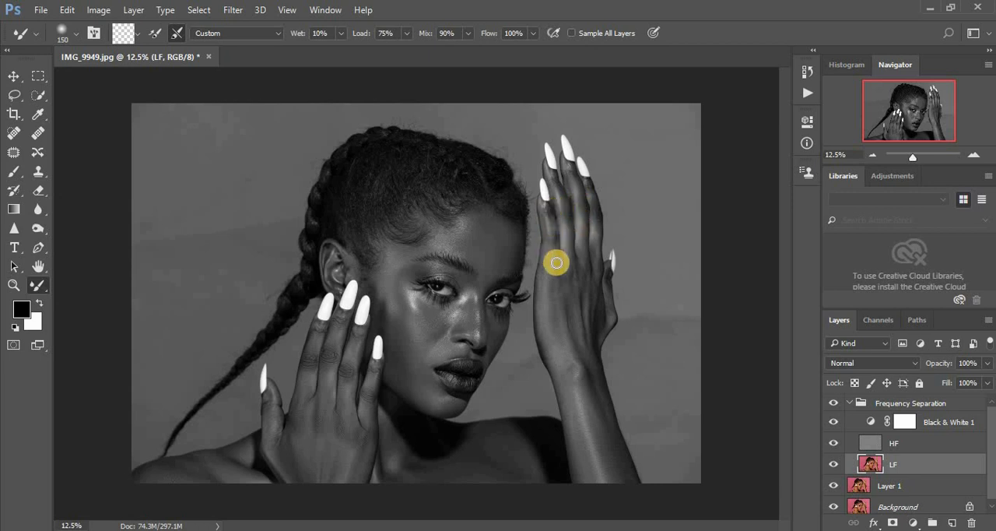
- Hide the Black & White 1 layer and compare the portrait before and after by toggling the Frequency Separation group
{"action": "left_click", "coordinate": [834, 422]}
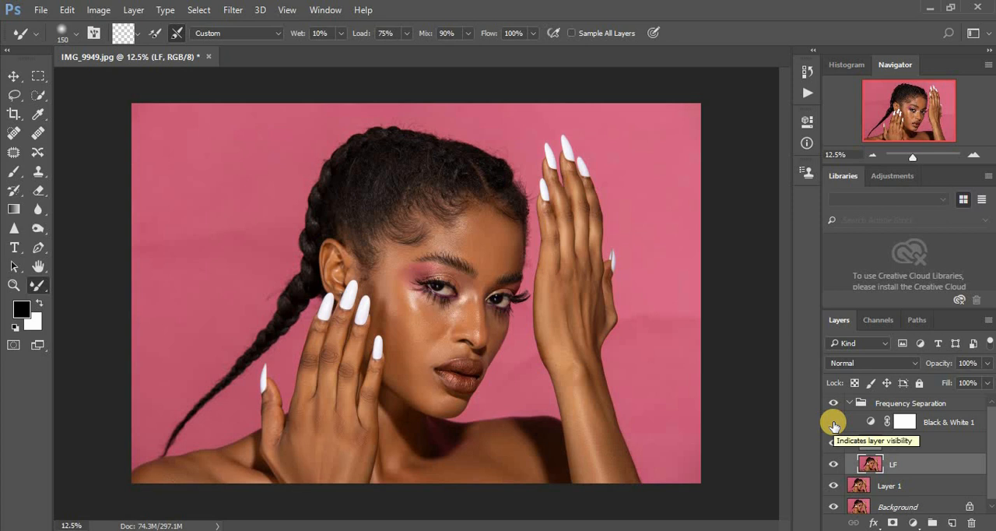
{"action": "key", "text": "ctrl+plus"}
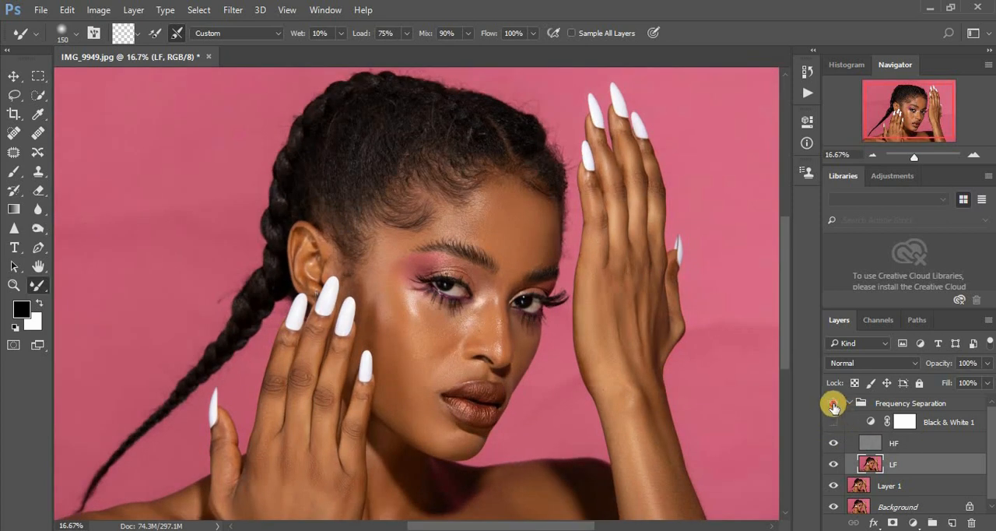
{"action": "left_click", "coordinate": [834, 407]}
{"action": "left_click", "coordinate": [834, 406]}
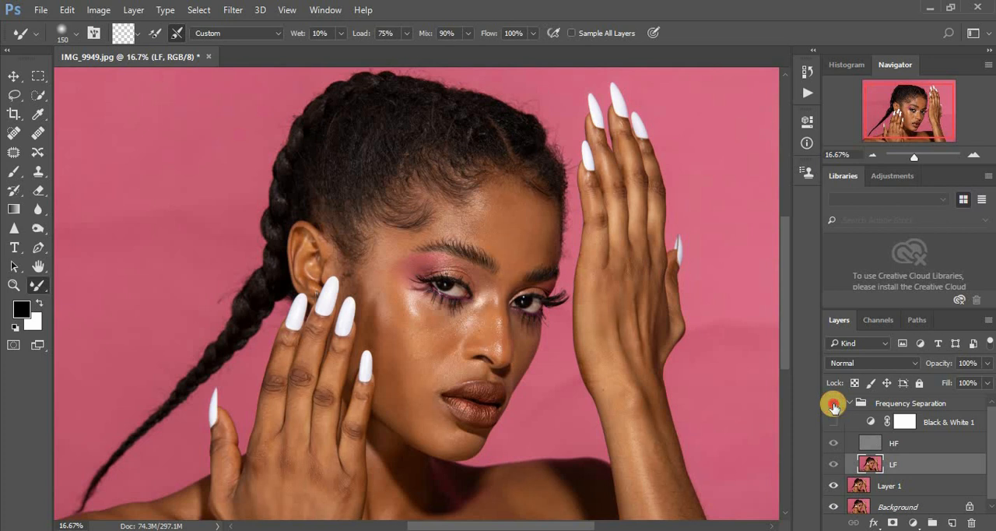
{"action": "left_click", "coordinate": [834, 407]}
{"action": "key", "text": "ctrl+minus"}
{"action": "key", "text": "ctrl+minus"}
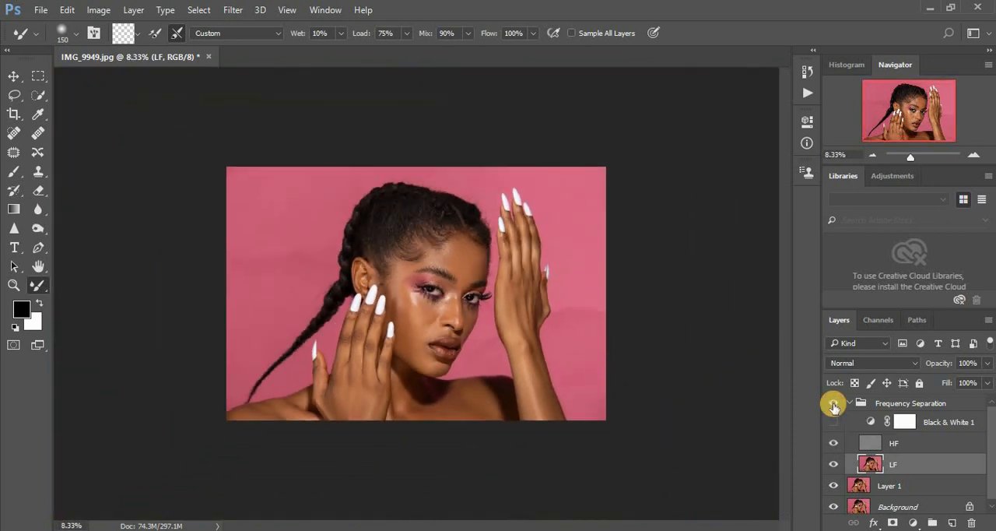
{"action": "key", "text": "ctrl+plus"}
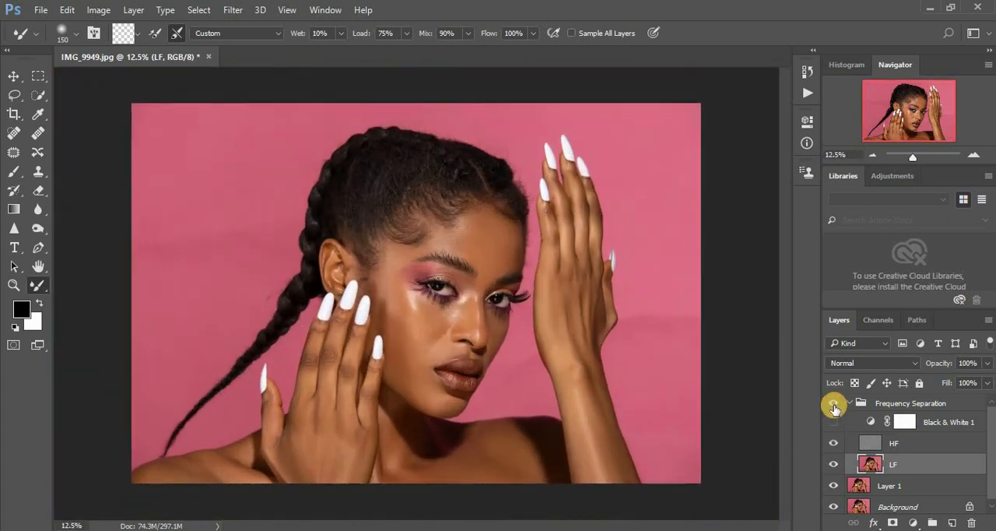
{"action": "left_click", "coordinate": [834, 406]}
{"action": "left_click", "coordinate": [835, 406]}
{"action": "left_click", "coordinate": [834, 407]}
{"action": "left_click", "coordinate": [835, 407]}
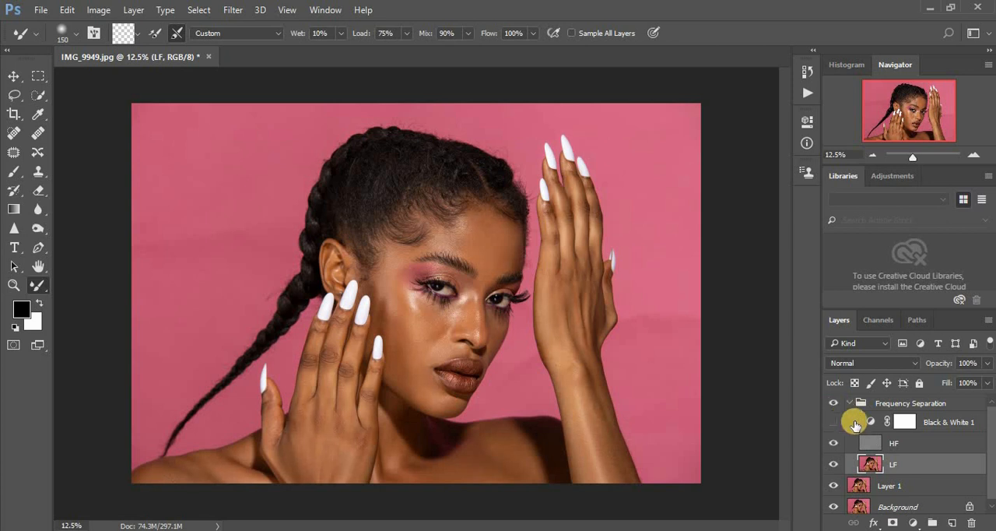
- Delete the Black & White 1 adjustment layer and make LF the active layer
{"action": "left_click", "coordinate": [935, 424]}
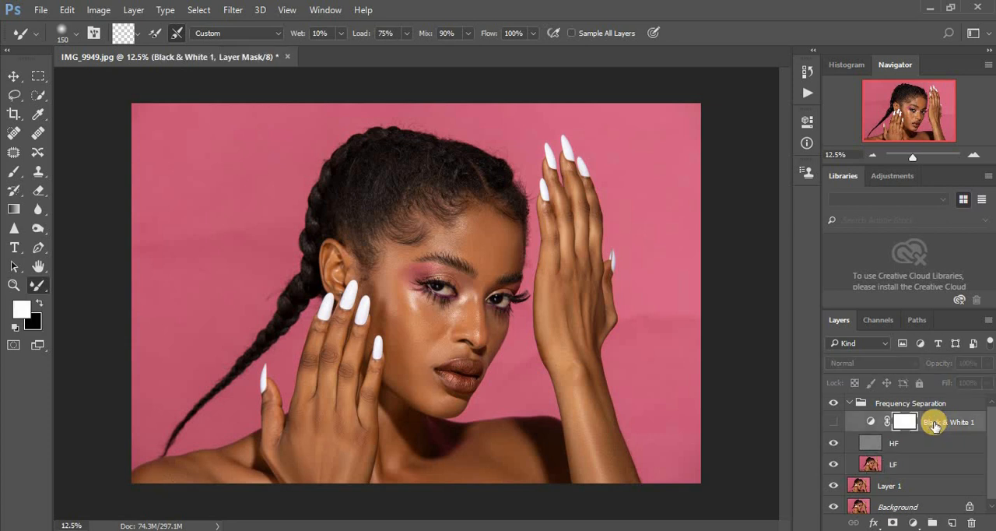
{"action": "left_click_drag", "start_coordinate": [935, 424], "coordinate": [972, 522]}
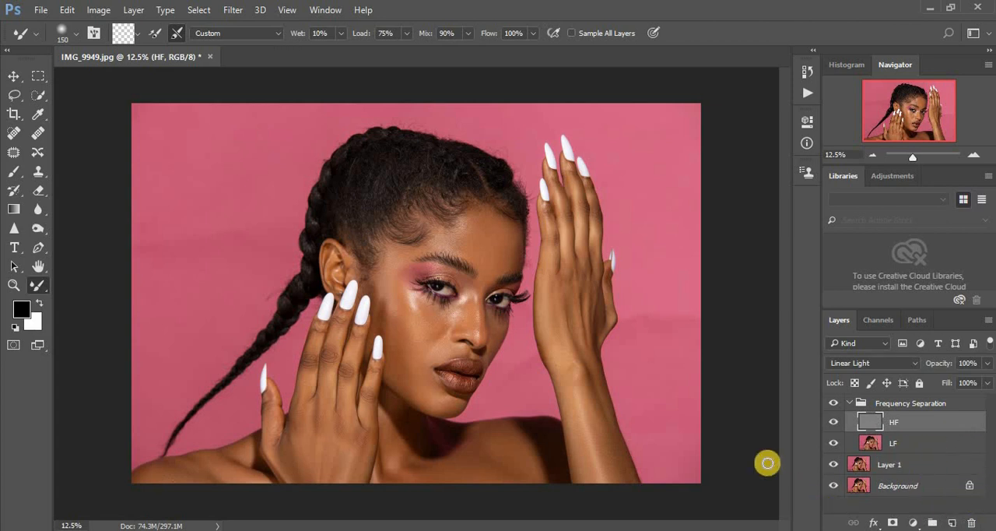
{"action": "left_click", "coordinate": [871, 445]}
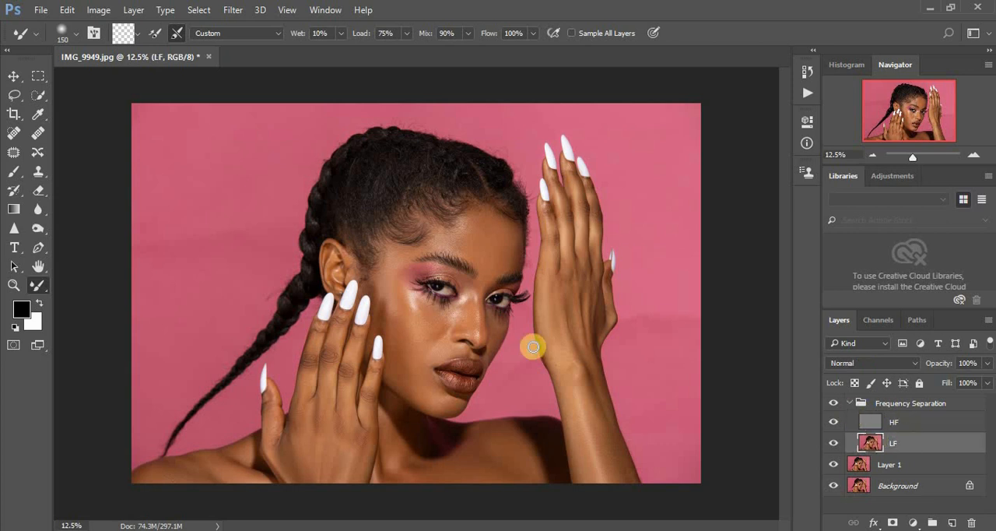
- Outline the forehead skin down to the temple on the LF layer with the Lasso tool at 30 px feather
{"action": "left_click", "coordinate": [13, 94]}
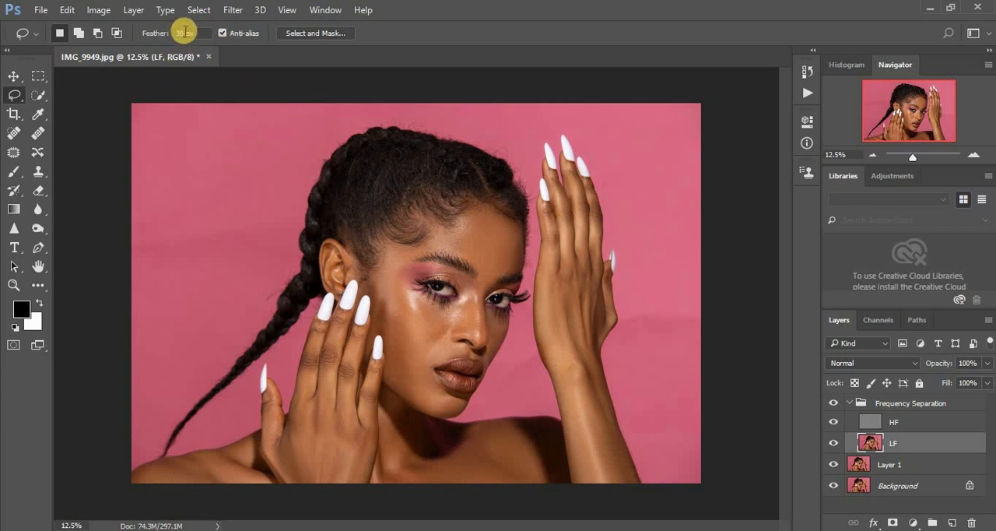
{"action": "left_click", "coordinate": [231, 12]}
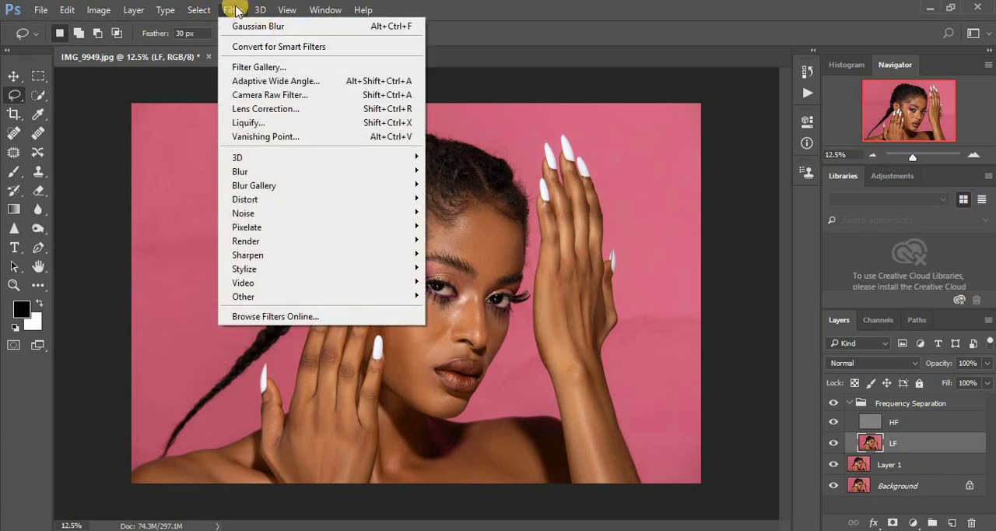
{"action": "left_click", "coordinate": [569, 30]}
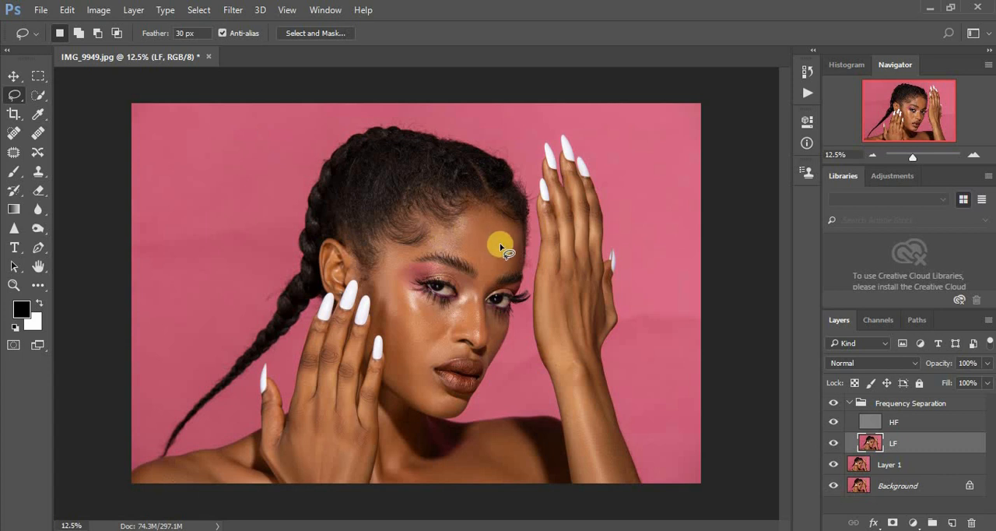
{"action": "key", "text": "ctrl+plus"}
{"action": "key", "text": "ctrl+plus"}
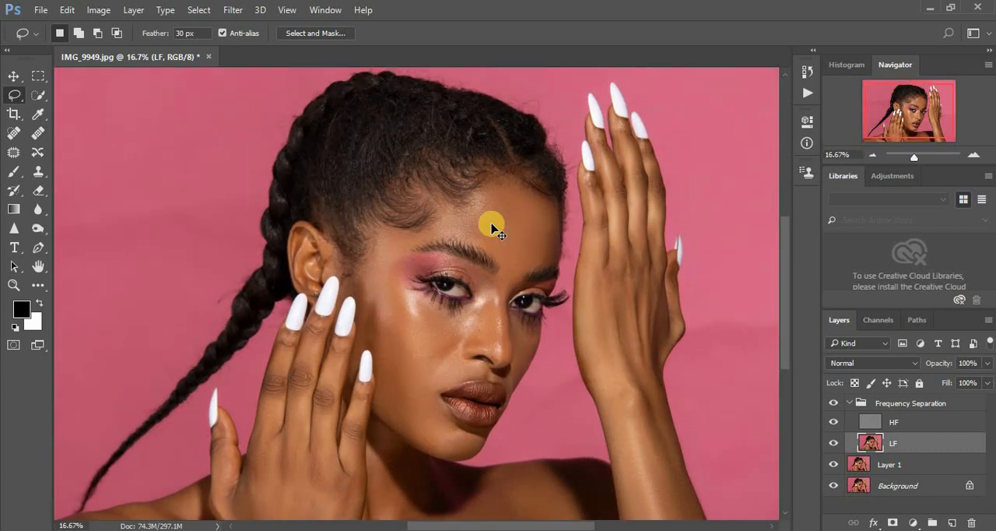
{"action": "left_click_drag", "start_coordinate": [787, 284], "coordinate": [788, 266]}
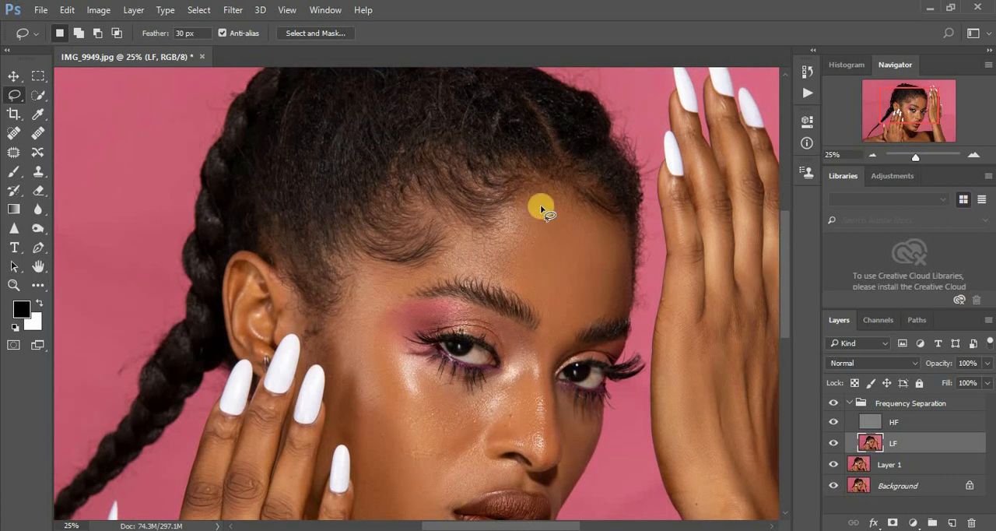
{"action": "left_click", "coordinate": [605, 212]}
{"action": "mouse_move", "coordinate": [582, 199]}
{"action": "left_mouse_down"}
{"action": "mouse_move", "coordinate": [553, 178]}
{"action": "mouse_move", "coordinate": [520, 178]}
{"action": "mouse_move", "coordinate": [496, 216]}
{"action": "mouse_move", "coordinate": [445, 254]}
{"action": "mouse_move", "coordinate": [367, 268]}
{"action": "mouse_move", "coordinate": [387, 292]}
{"action": "mouse_move", "coordinate": [450, 273]}
{"action": "mouse_move", "coordinate": [494, 280]}
{"action": "mouse_move", "coordinate": [562, 320]}
{"action": "mouse_move", "coordinate": [607, 312]}
{"action": "mouse_move", "coordinate": [628, 244]}
{"action": "left_mouse_up"}
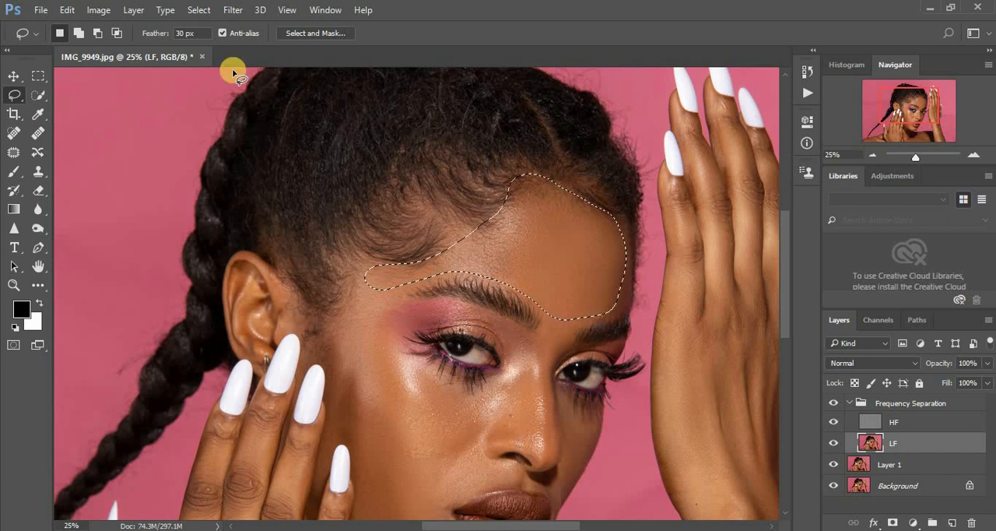
- Apply a Gaussian Blur with a 32-pixel radius to the selected forehead area and deselect it
{"action": "left_click", "coordinate": [232, 10]}
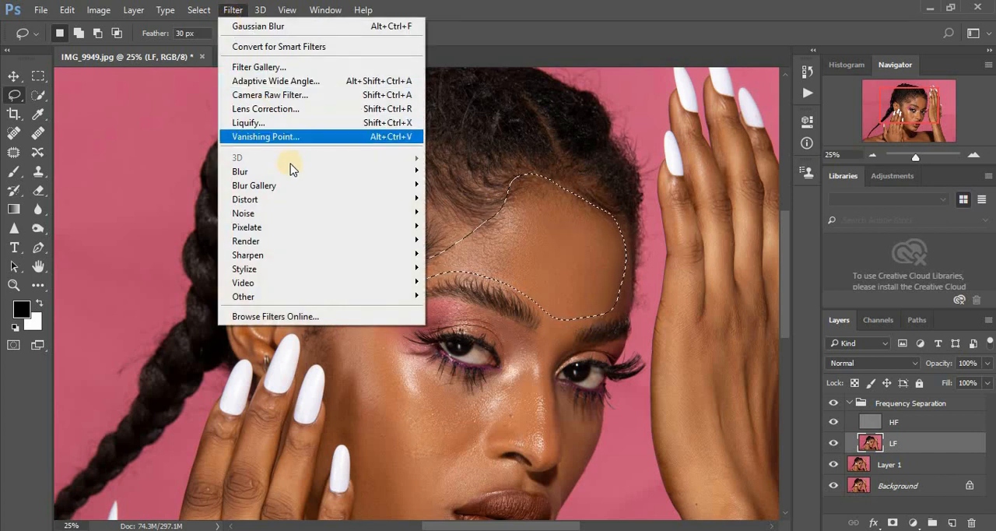
{"action": "mouse_move", "coordinate": [305, 171]}
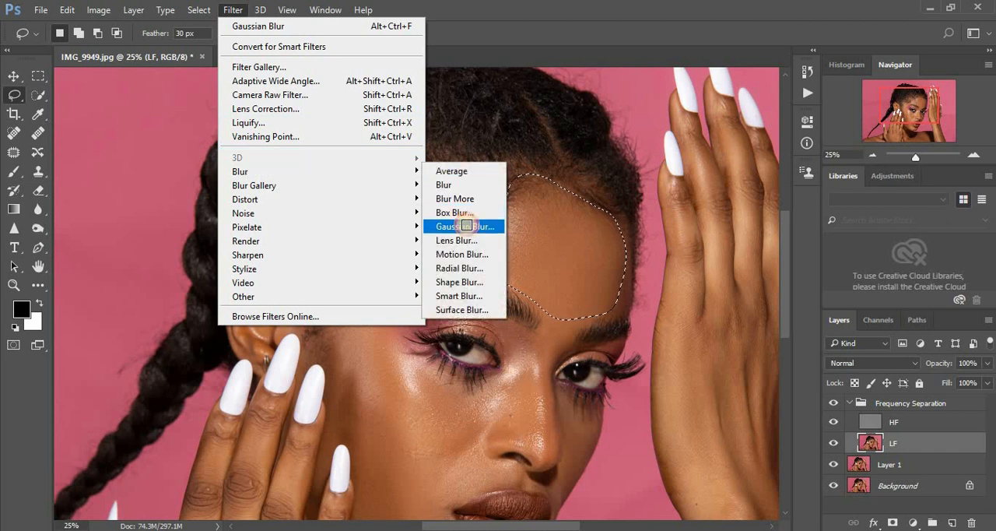
{"action": "left_click", "coordinate": [466, 225]}
{"action": "left_click_drag", "start_coordinate": [705, 131], "coordinate": [804, 125]}
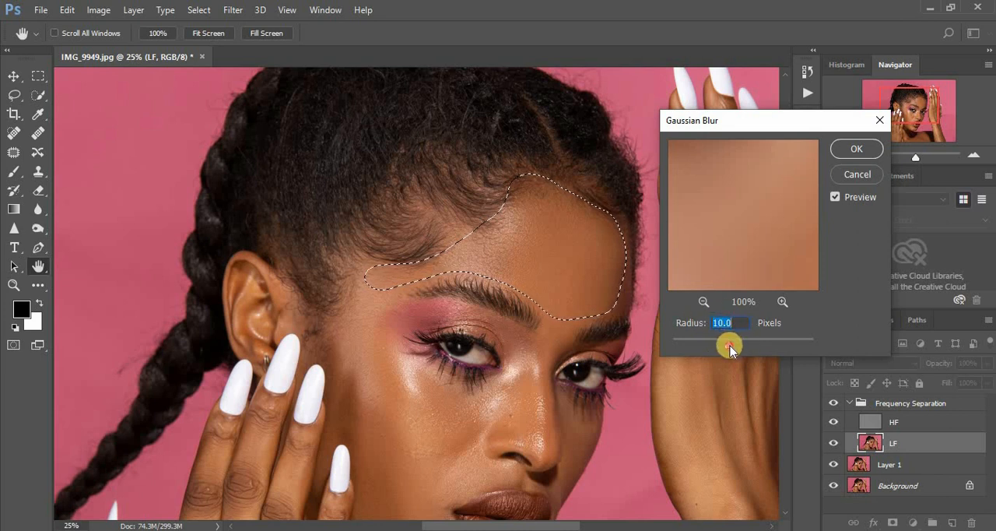
{"action": "left_click_drag", "start_coordinate": [730, 346], "coordinate": [739, 344]}
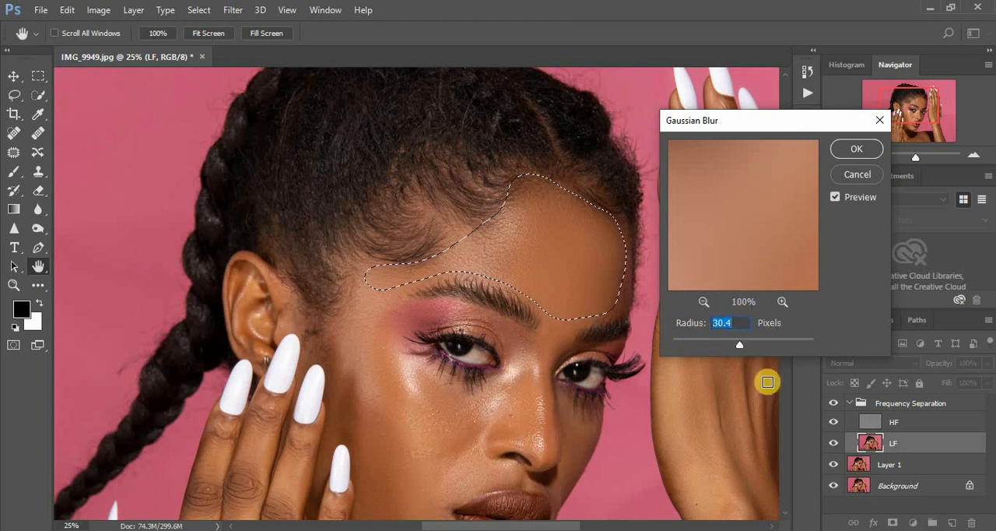
{"action": "type", "text": "32"}
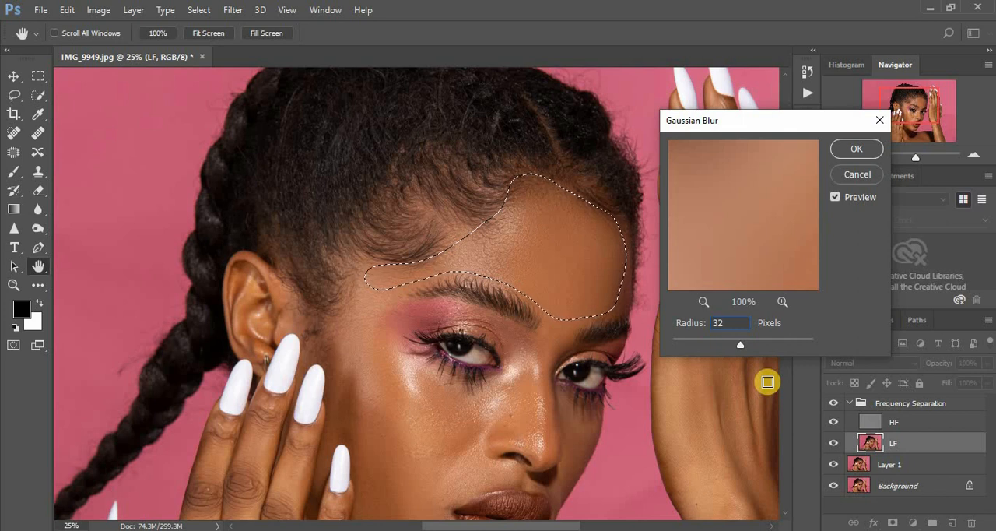
{"action": "left_click", "coordinate": [856, 149]}
{"action": "key", "text": "ctrl+d"}
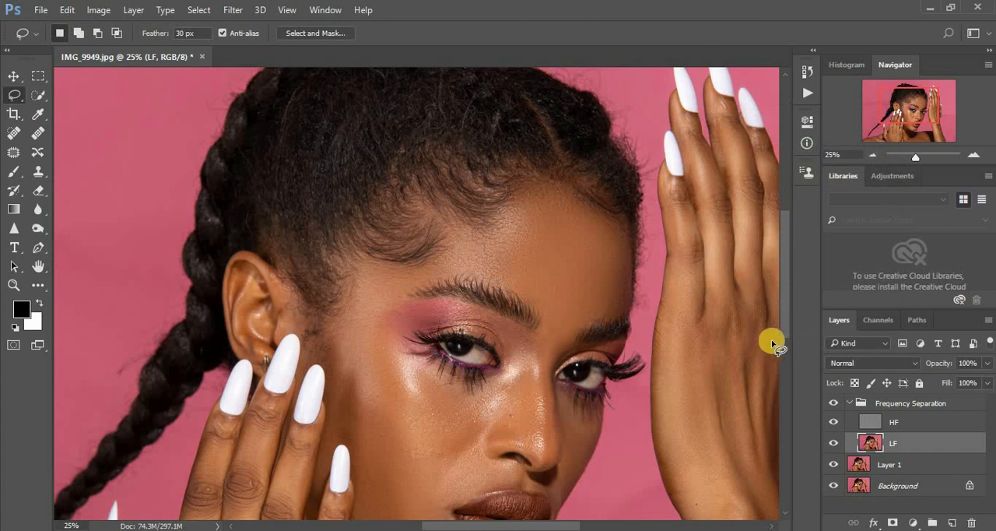
- Lasso the temple skin beside the outer end of the eyebrow, reapply the last Gaussian Blur and deselect
{"action": "left_click_drag", "start_coordinate": [786, 303], "coordinate": [787, 329]}
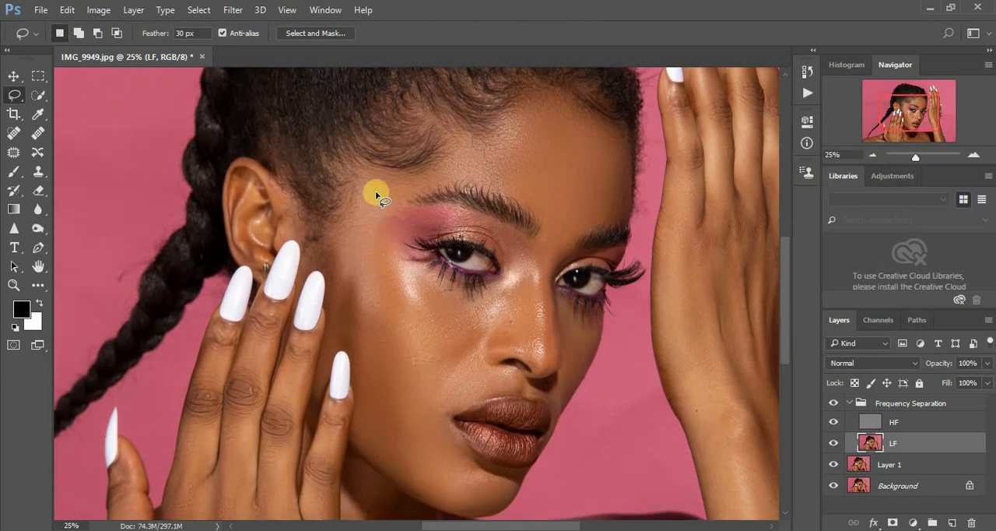
{"action": "mouse_move", "coordinate": [350, 204]}
{"action": "left_mouse_down"}
{"action": "mouse_move", "coordinate": [354, 232]}
{"action": "mouse_move", "coordinate": [371, 246]}
{"action": "mouse_move", "coordinate": [379, 224]}
{"action": "mouse_move", "coordinate": [431, 178]}
{"action": "mouse_move", "coordinate": [366, 177]}
{"action": "left_mouse_up"}
{"action": "right_click", "coordinate": [371, 193]}
{"action": "left_click", "coordinate": [466, 436]}
{"action": "key", "text": "ctrl+d"}
- Lasso the outer cheek between the fingers and the cheek highlight, reapply the Gaussian Blur and deselect
{"action": "mouse_move", "coordinate": [357, 290]}
{"action": "left_mouse_down"}
{"action": "mouse_move", "coordinate": [359, 358]}
{"action": "mouse_move", "coordinate": [397, 387]}
{"action": "mouse_move", "coordinate": [415, 388]}
{"action": "mouse_move", "coordinate": [423, 364]}
{"action": "mouse_move", "coordinate": [404, 323]}
{"action": "left_mouse_up"}
{"action": "left_click_drag", "start_coordinate": [384, 289], "coordinate": [383, 289]}
{"action": "right_click", "coordinate": [378, 333]}
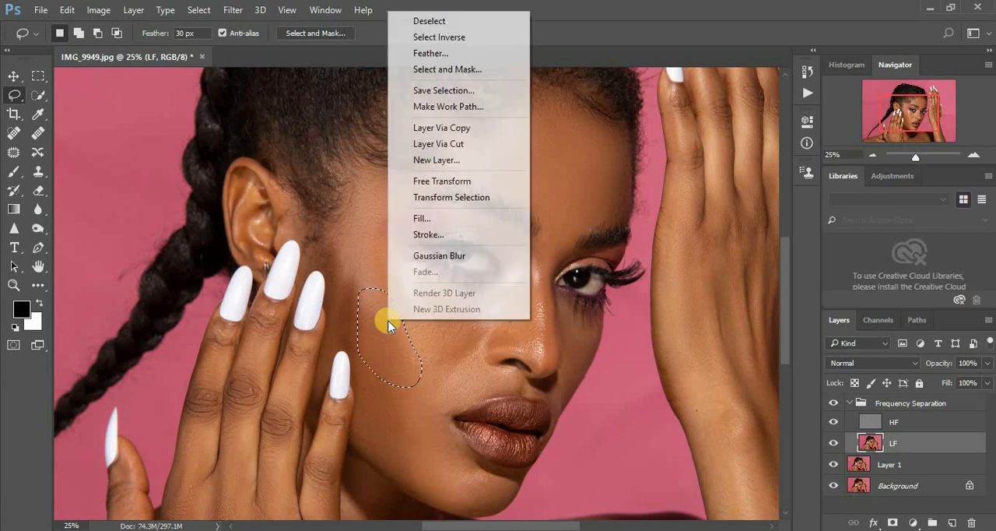
{"action": "left_click", "coordinate": [440, 257]}
{"action": "key", "text": "ctrl+d"}
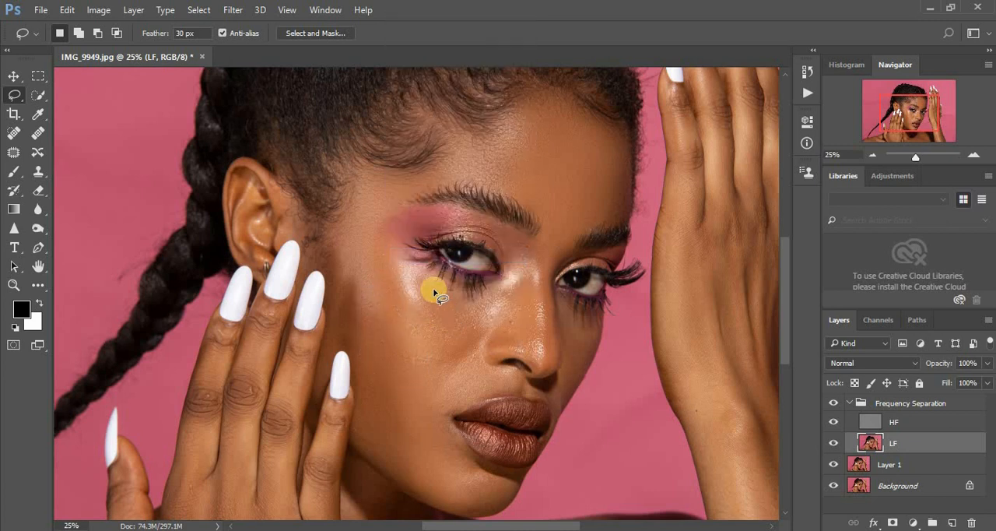
- Lasso and blur the cheek below the near eye and the lower cheek beside the mouth, reapplying the last Gaussian Blur to each
{"action": "mouse_move", "coordinate": [426, 285]}
{"action": "left_mouse_down"}
{"action": "mouse_move", "coordinate": [429, 330]}
{"action": "mouse_move", "coordinate": [448, 368]}
{"action": "mouse_move", "coordinate": [473, 333]}
{"action": "mouse_move", "coordinate": [469, 294]}
{"action": "mouse_move", "coordinate": [436, 289]}
{"action": "left_mouse_up"}
{"action": "right_click", "coordinate": [457, 315]}
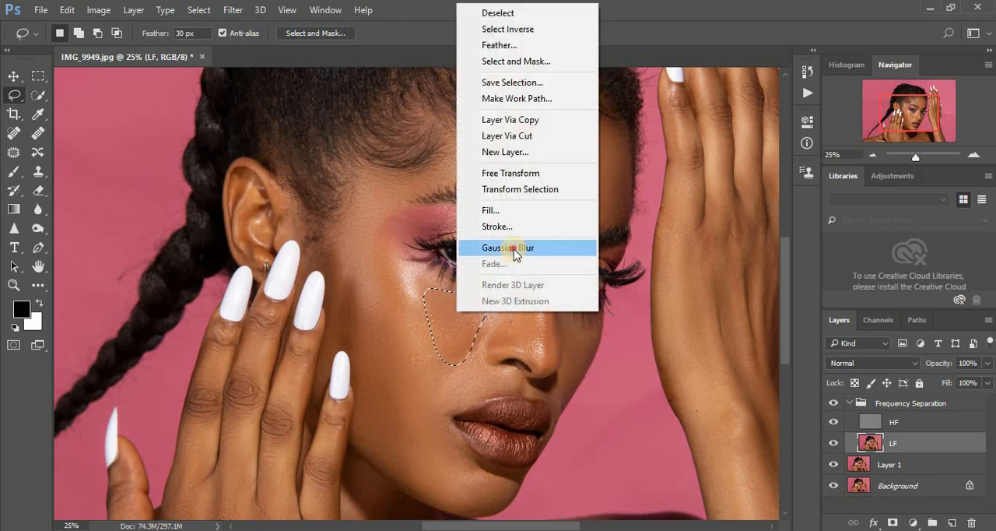
{"action": "left_click", "coordinate": [516, 257]}
{"action": "key", "text": "ctrl+d"}
{"action": "mouse_move", "coordinate": [377, 357]}
{"action": "left_mouse_down"}
{"action": "mouse_move", "coordinate": [356, 416]}
{"action": "mouse_move", "coordinate": [405, 478]}
{"action": "mouse_move", "coordinate": [434, 468]}
{"action": "mouse_move", "coordinate": [447, 384]}
{"action": "mouse_move", "coordinate": [412, 357]}
{"action": "left_mouse_up"}
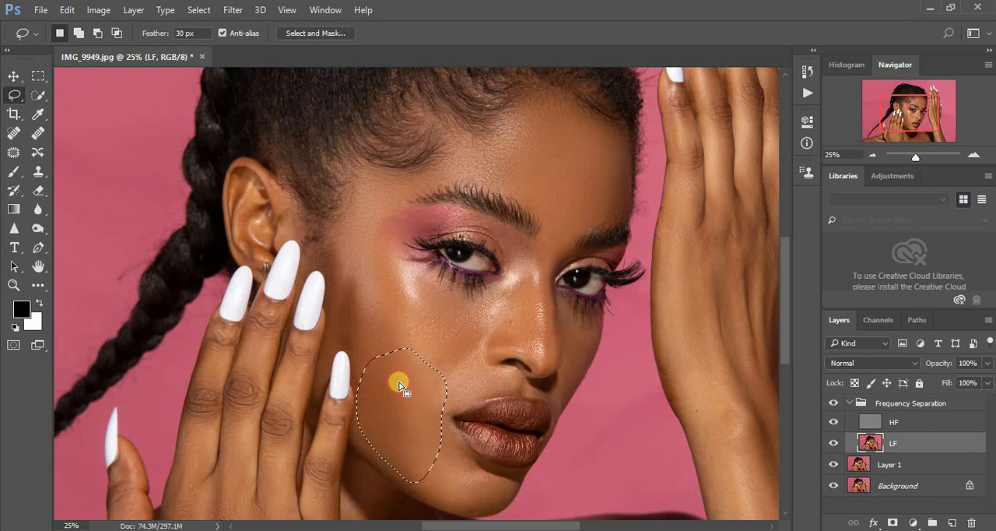
{"action": "right_click", "coordinate": [397, 389]}
{"action": "left_click", "coordinate": [459, 330]}
{"action": "key", "text": "ctrl+d"}
- Lasso the chin area from the mouth corner to below the lower lip, reapply the Gaussian Blur and deselect
{"action": "mouse_move", "coordinate": [428, 446]}
{"action": "left_mouse_down"}
{"action": "mouse_move", "coordinate": [449, 502]}
{"action": "mouse_move", "coordinate": [490, 511]}
{"action": "mouse_move", "coordinate": [509, 478]}
{"action": "mouse_move", "coordinate": [459, 453]}
{"action": "left_mouse_up"}
{"action": "mouse_move", "coordinate": [440, 415]}
{"action": "left_mouse_down"}
{"action": "mouse_move", "coordinate": [434, 407]}
{"action": "mouse_move", "coordinate": [452, 443]}
{"action": "left_mouse_up"}
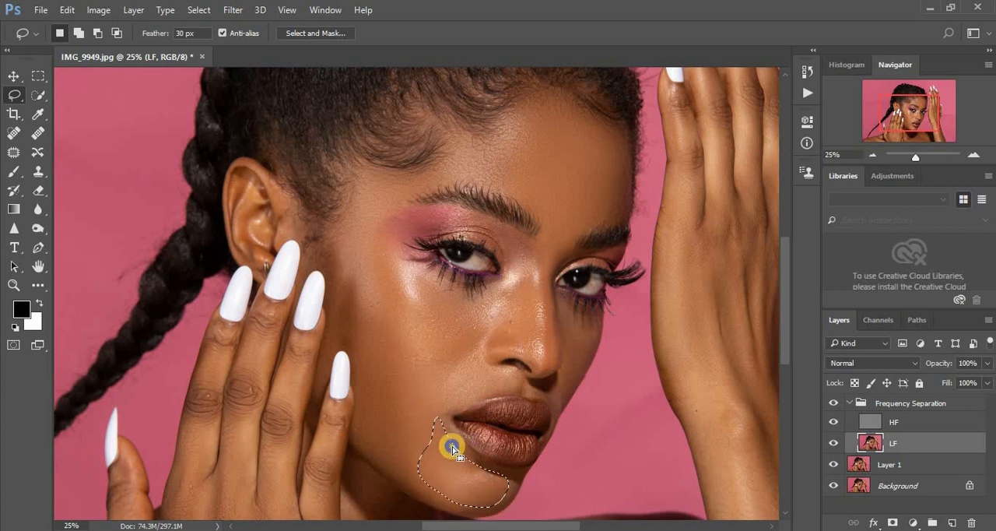
{"action": "right_click", "coordinate": [452, 444]}
{"action": "left_click", "coordinate": [505, 382]}
{"action": "key", "text": "ctrl+d"}
- Lasso the cheek patch right beside the nostril, reapply the Gaussian Blur and deselect
{"action": "left_click_drag", "start_coordinate": [440, 363], "coordinate": [441, 390]}
{"action": "mouse_move", "coordinate": [470, 356]}
{"action": "left_mouse_down"}
{"action": "mouse_move", "coordinate": [493, 332]}
{"action": "mouse_move", "coordinate": [440, 334]}
{"action": "mouse_move", "coordinate": [422, 371]}
{"action": "left_mouse_up"}
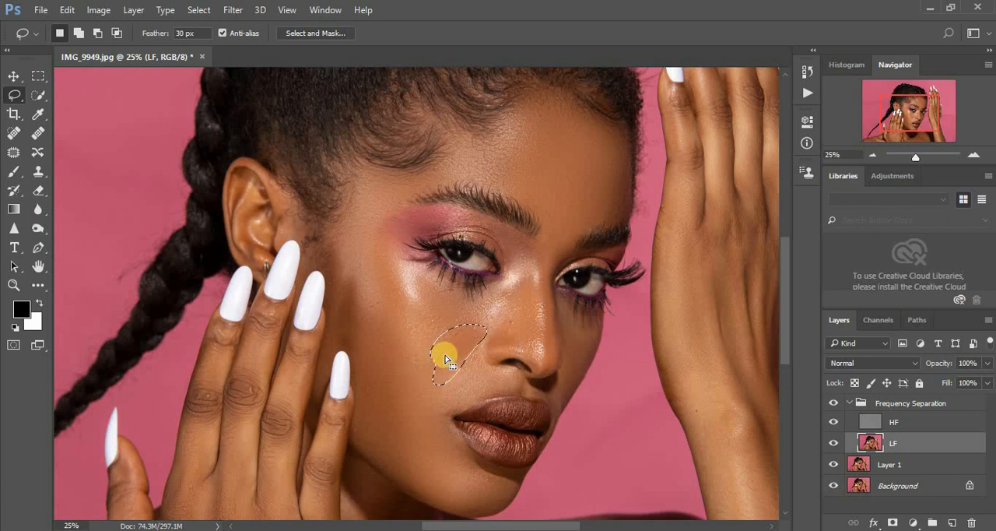
{"action": "right_click", "coordinate": [446, 360]}
{"action": "left_click", "coordinate": [506, 289]}
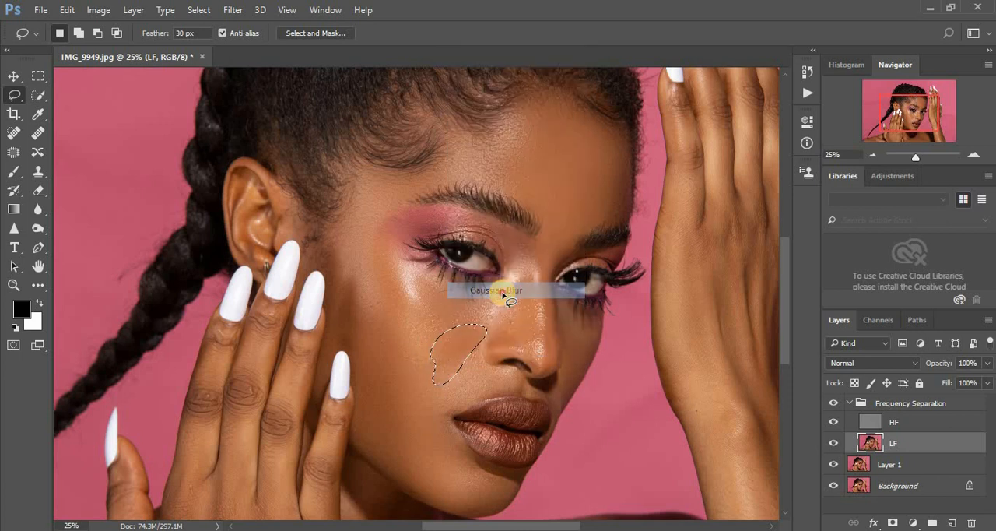
{"action": "key", "text": "ctrl+d"}
- Lasso the skin above the upper lip, reapply the Gaussian Blur and deselect
{"action": "mouse_move", "coordinate": [448, 409]}
{"action": "left_mouse_down"}
{"action": "mouse_move", "coordinate": [520, 384]}
{"action": "mouse_move", "coordinate": [515, 370]}
{"action": "mouse_move", "coordinate": [467, 363]}
{"action": "left_mouse_up"}
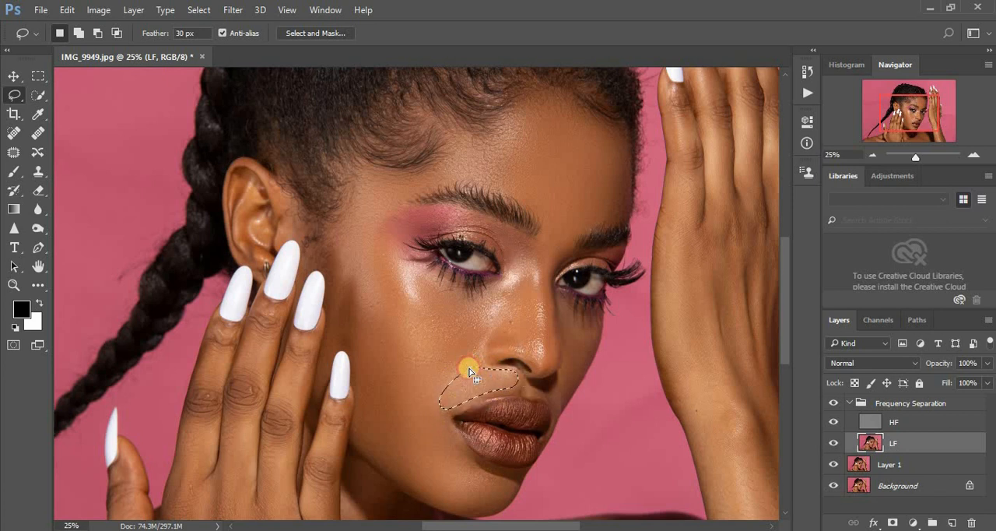
{"action": "right_click", "coordinate": [475, 379]}
{"action": "left_click", "coordinate": [535, 314]}
{"action": "key", "text": "ctrl+d"}
- Lasso the spot between the eyebrows and the cheek under the far eye, reapplying the last Gaussian Blur to each
{"action": "mouse_move", "coordinate": [544, 226]}
{"action": "left_mouse_down"}
{"action": "mouse_move", "coordinate": [561, 248]}
{"action": "mouse_move", "coordinate": [572, 232]}
{"action": "left_mouse_up"}
{"action": "right_click", "coordinate": [558, 237]}
{"action": "left_click", "coordinate": [659, 468]}
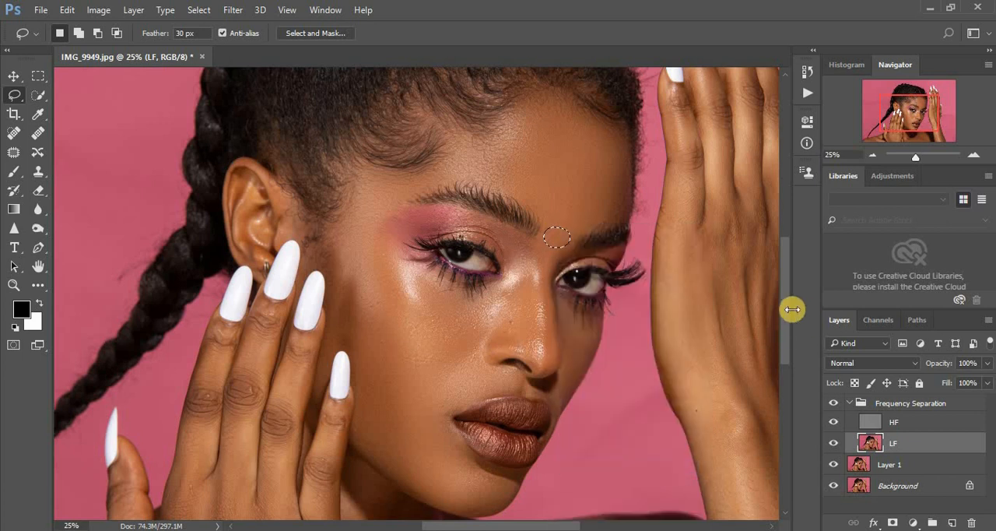
{"action": "left_click_drag", "start_coordinate": [787, 326], "coordinate": [787, 349]}
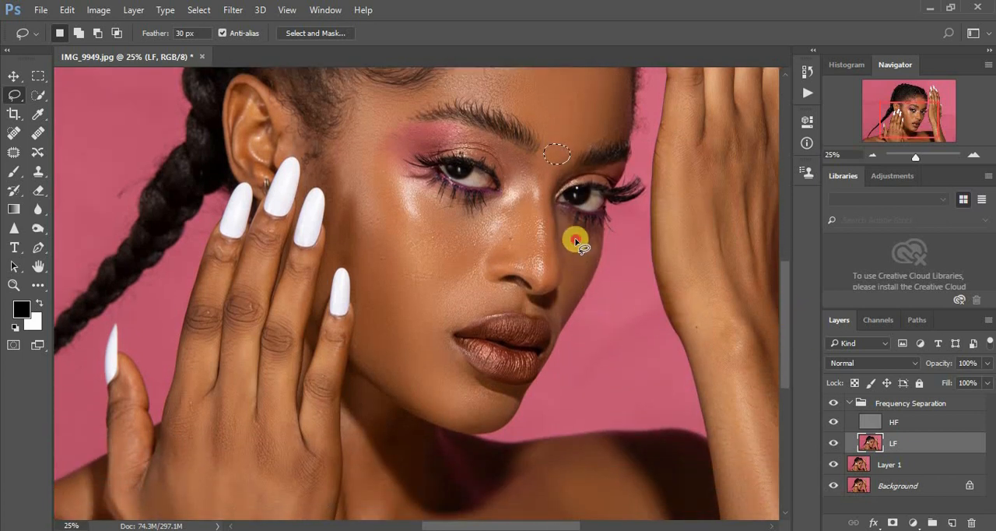
{"action": "mouse_move", "coordinate": [575, 242]}
{"action": "left_mouse_down"}
{"action": "mouse_move", "coordinate": [561, 276]}
{"action": "mouse_move", "coordinate": [574, 284]}
{"action": "mouse_move", "coordinate": [575, 272]}
{"action": "left_mouse_up"}
{"action": "right_click", "coordinate": [574, 270]}
{"action": "left_click", "coordinate": [659, 468]}
- Lasso the side of the nose bridge near the inner eye corner and reapply the Gaussian Blur
{"action": "mouse_move", "coordinate": [530, 187]}
{"action": "left_mouse_down"}
{"action": "mouse_move", "coordinate": [531, 265]}
{"action": "mouse_move", "coordinate": [505, 231]}
{"action": "mouse_move", "coordinate": [527, 189]}
{"action": "left_mouse_up"}
{"action": "right_click", "coordinate": [521, 223]}
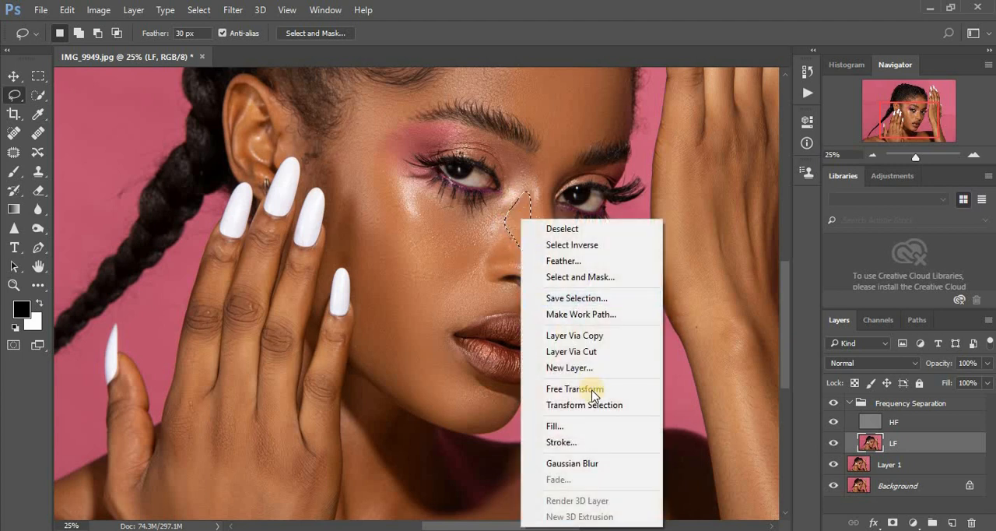
{"action": "left_click", "coordinate": [612, 467]}
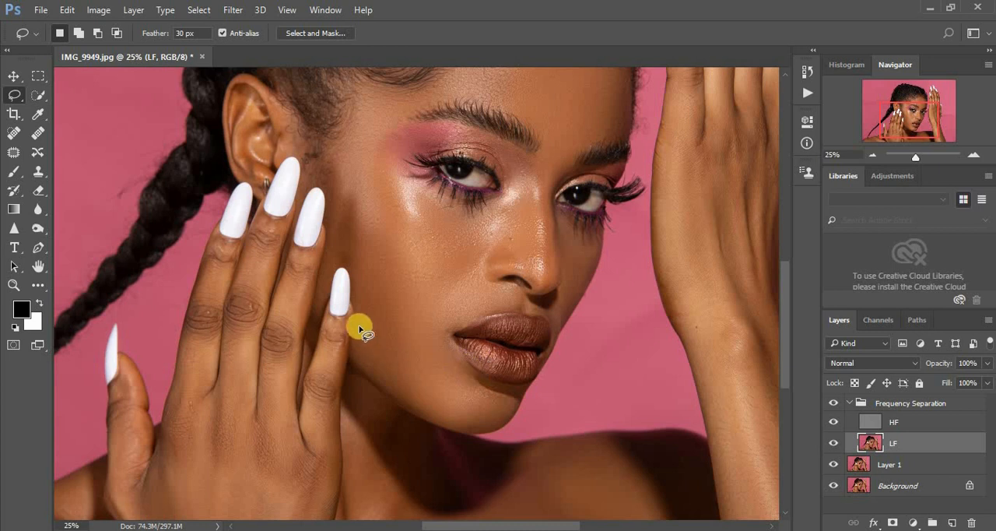
- Lasso and blur the jaw area beside the little finger and the narrow cheek strip above its nail, reapplying the last Gaussian Blur
{"action": "mouse_move", "coordinate": [360, 306]}
{"action": "left_mouse_down"}
{"action": "mouse_move", "coordinate": [370, 362]}
{"action": "mouse_move", "coordinate": [383, 291]}
{"action": "mouse_move", "coordinate": [373, 324]}
{"action": "left_mouse_up"}
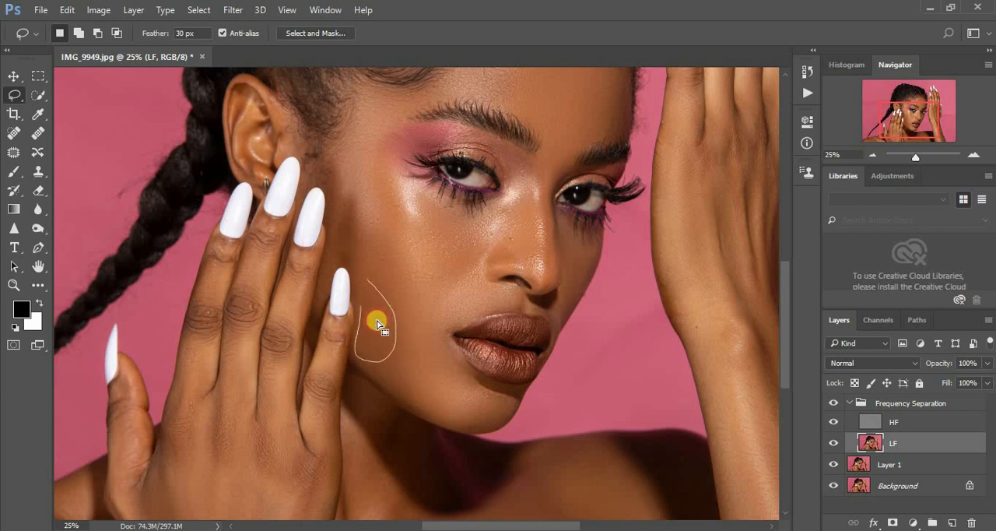
{"action": "right_click", "coordinate": [377, 322]}
{"action": "left_click", "coordinate": [443, 256]}
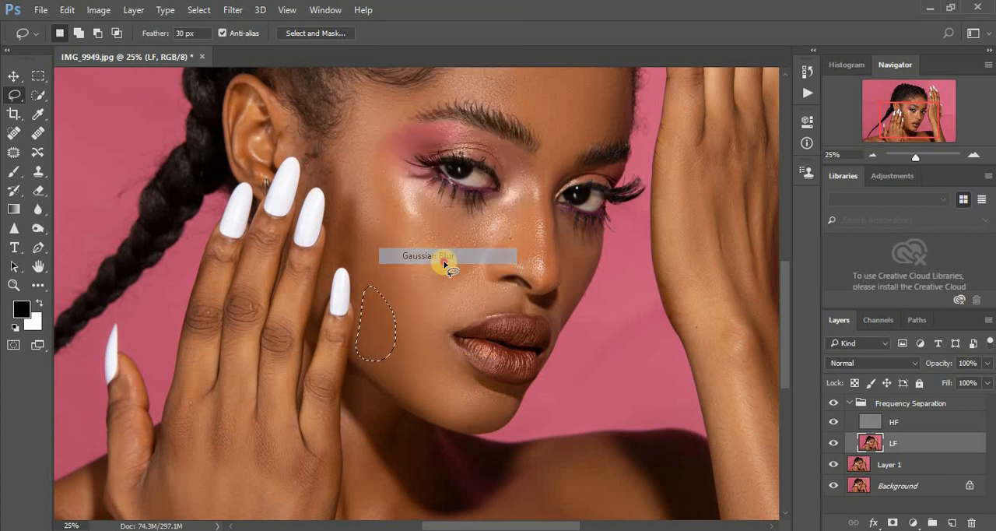
{"action": "mouse_move", "coordinate": [340, 217]}
{"action": "left_mouse_down"}
{"action": "mouse_move", "coordinate": [334, 256]}
{"action": "mouse_move", "coordinate": [349, 218]}
{"action": "mouse_move", "coordinate": [338, 197]}
{"action": "mouse_move", "coordinate": [347, 238]}
{"action": "left_mouse_up"}
{"action": "right_click", "coordinate": [347, 237]}
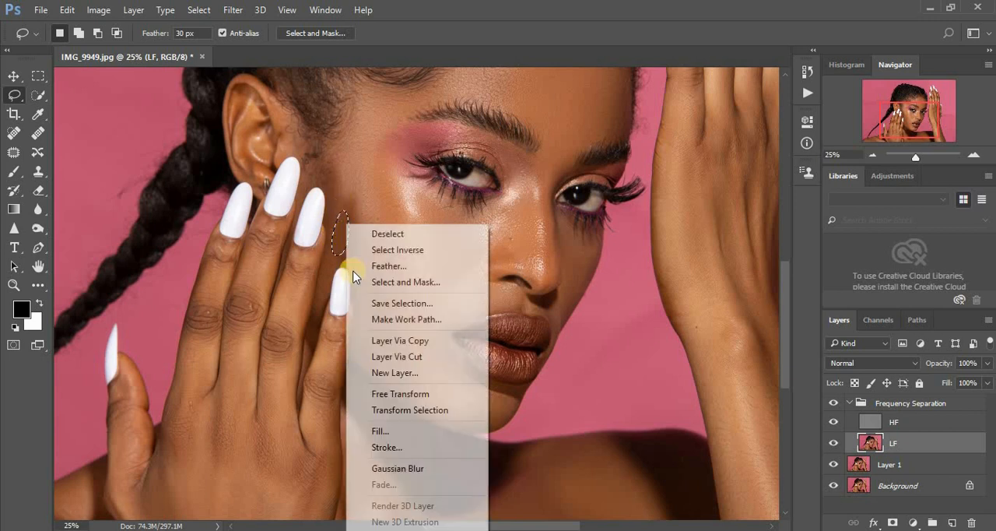
{"action": "left_click", "coordinate": [412, 467]}
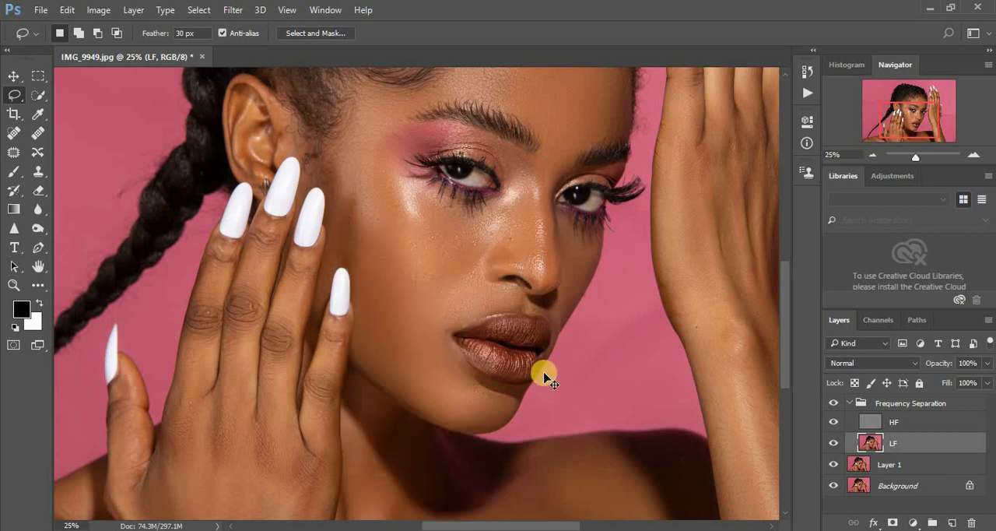
- View more of the portrait and compare the blurred skin with the original by toggling the Frequency Separation group
{"action": "key", "text": "ctrl+minus"}
{"action": "key", "text": "ctrl+minus"}
{"action": "key", "text": "ctrl+plus"}
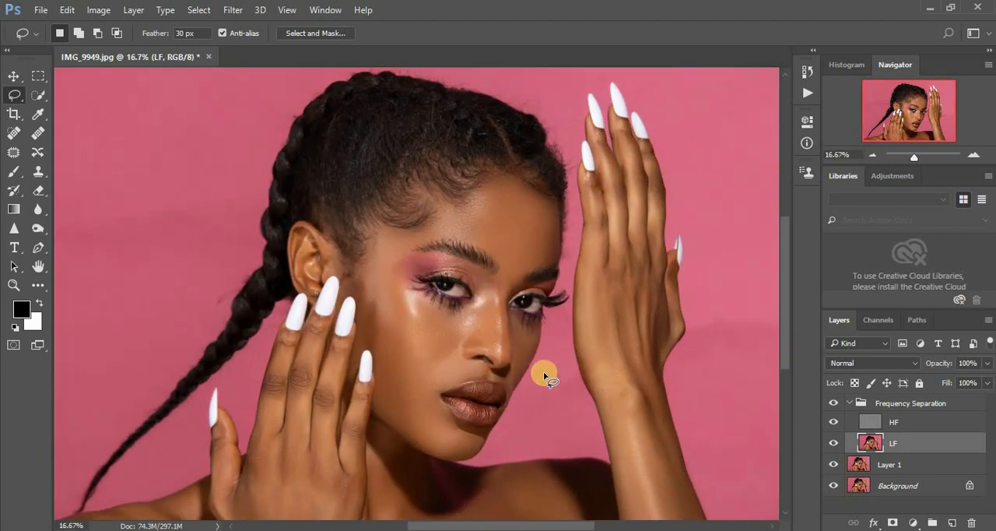
{"action": "left_click", "coordinate": [832, 402]}
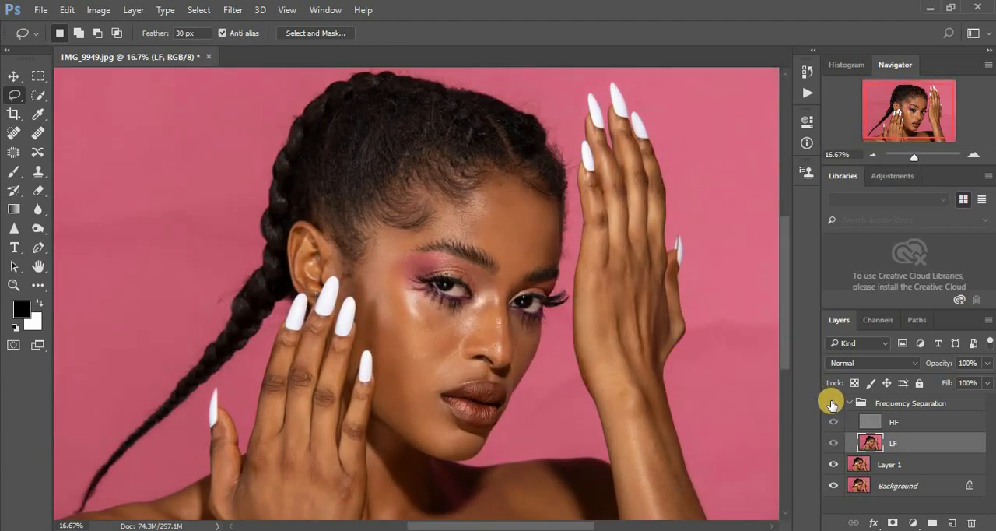
{"action": "left_click", "coordinate": [832, 404]}
{"action": "left_click", "coordinate": [832, 403]}
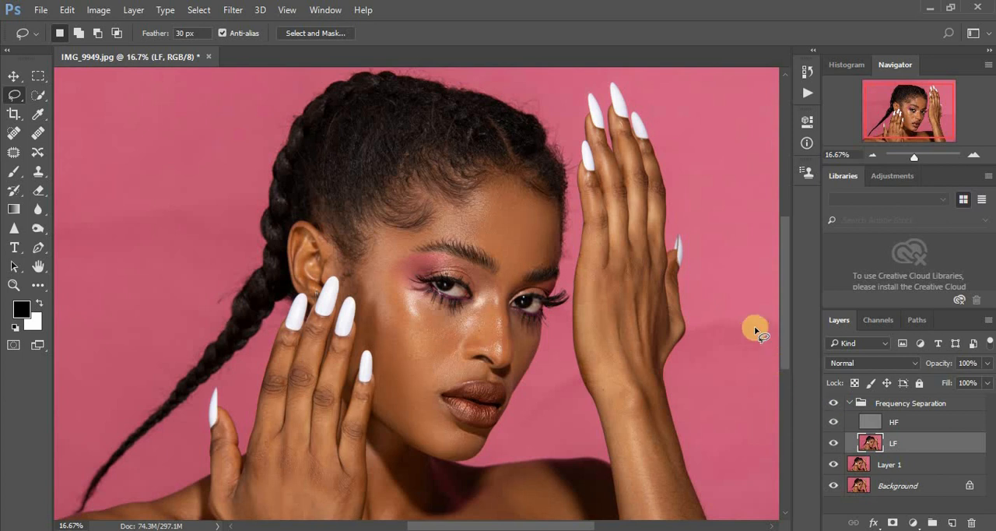
- Lasso the middle finger of the hand beside the ear from below its nail to the knuckle and reapply the Gaussian Blur
{"action": "left_click_drag", "start_coordinate": [782, 317], "coordinate": [792, 355]}
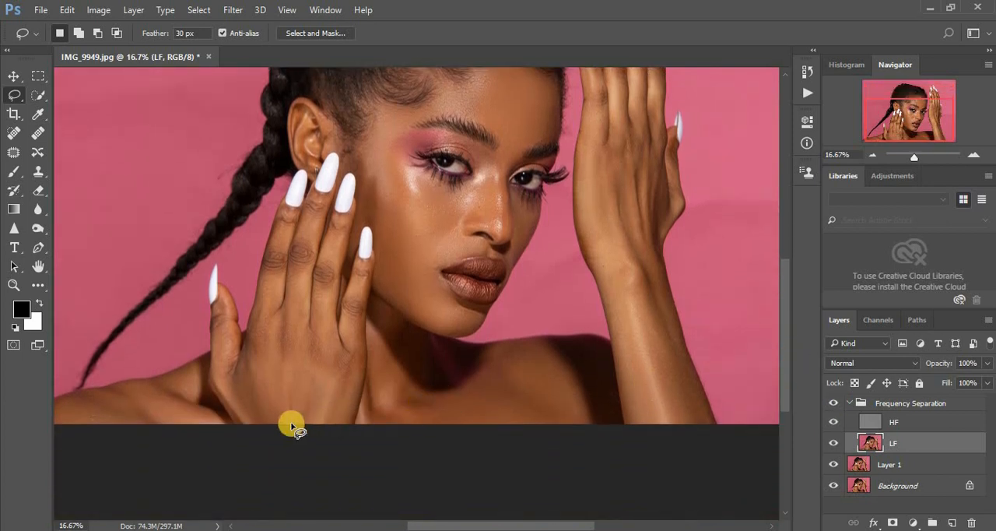
{"action": "key", "text": "ctrl+plus"}
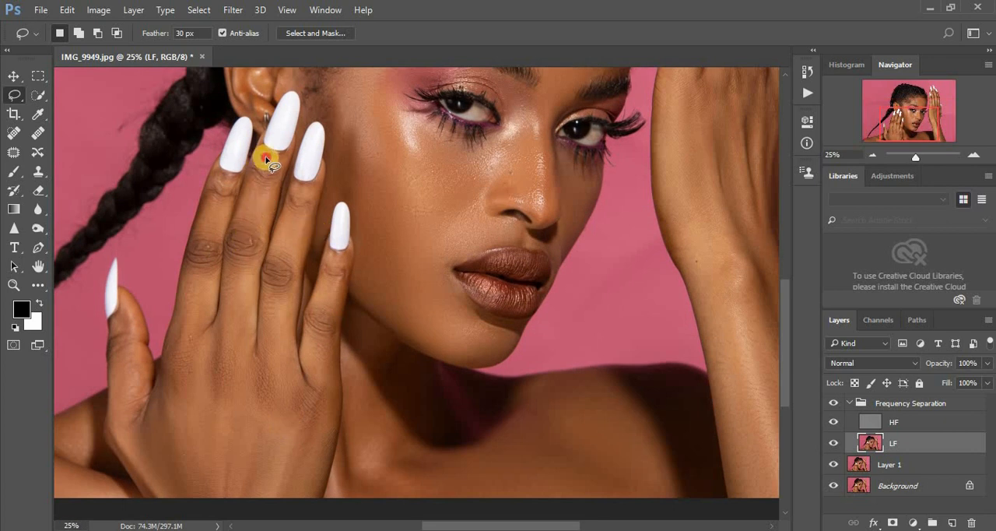
{"action": "left_click_drag", "start_coordinate": [266, 159], "coordinate": [256, 238]}
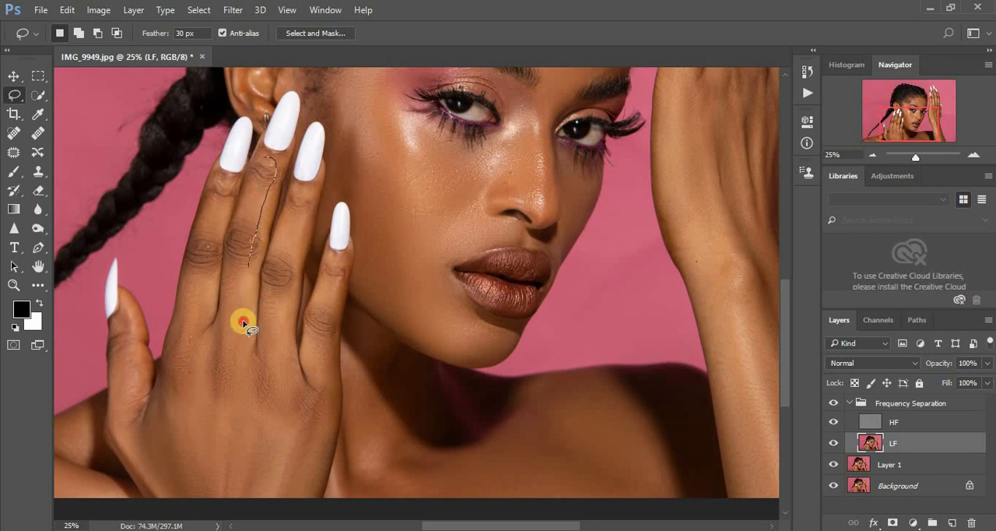
{"action": "mouse_move", "coordinate": [244, 324]}
{"action": "left_mouse_down"}
{"action": "mouse_move", "coordinate": [236, 345]}
{"action": "mouse_move", "coordinate": [227, 322]}
{"action": "mouse_move", "coordinate": [232, 276]}
{"action": "left_mouse_up"}
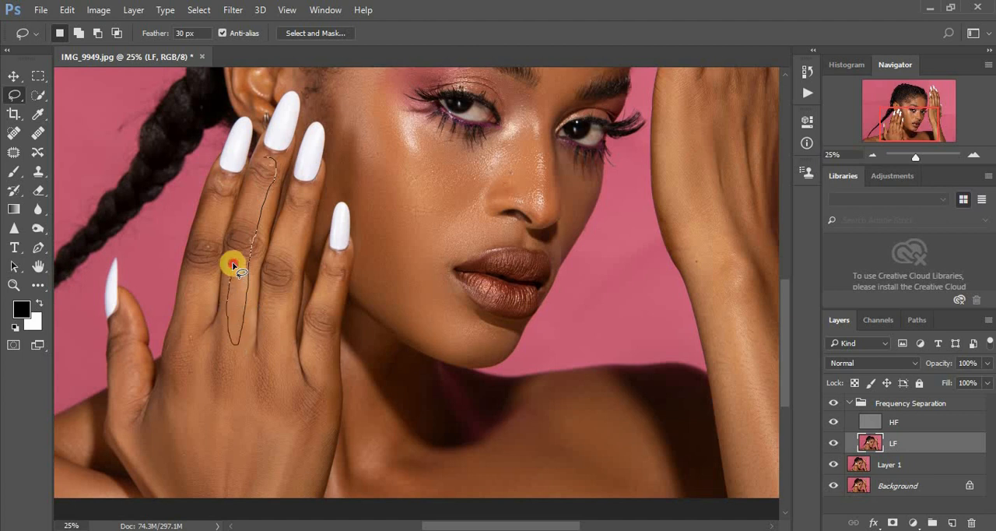
{"action": "mouse_move", "coordinate": [237, 226]}
{"action": "left_mouse_down"}
{"action": "mouse_move", "coordinate": [255, 179]}
{"action": "mouse_move", "coordinate": [251, 204]}
{"action": "left_mouse_up"}
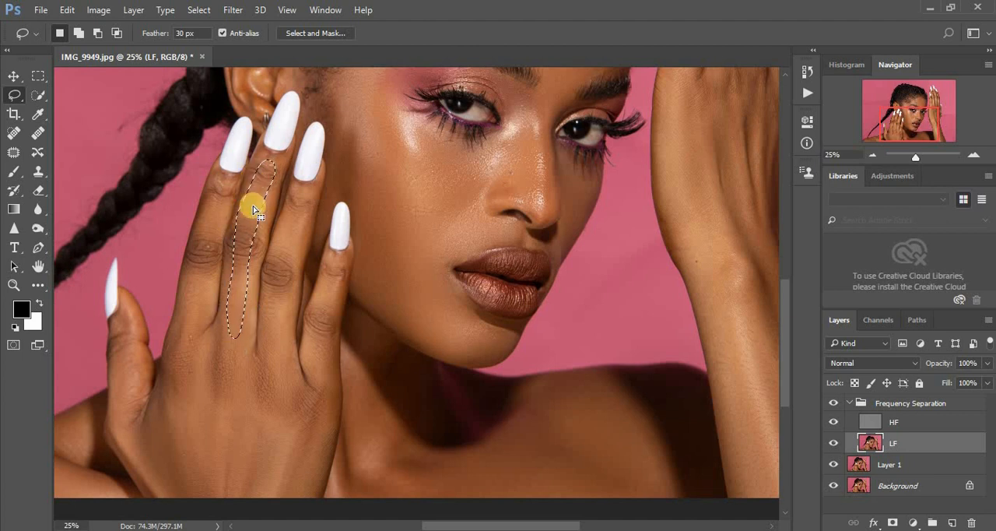
{"action": "right_click", "coordinate": [253, 211]}
{"action": "left_click", "coordinate": [316, 450]}
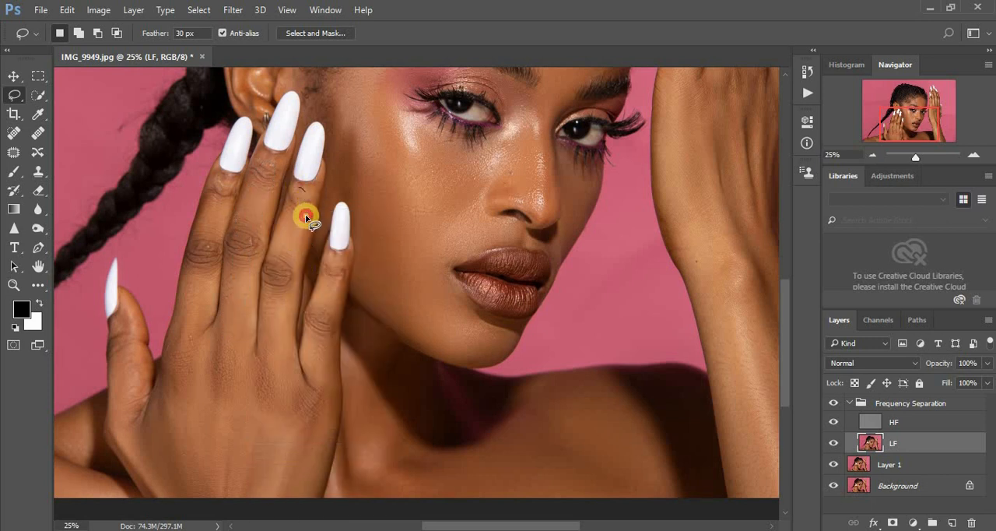
- Lasso and blur the ring finger and the index finger of the hand beside the ear, reapplying the last Gaussian Blur to each
{"action": "mouse_move", "coordinate": [295, 266]}
{"action": "left_mouse_down"}
{"action": "mouse_move", "coordinate": [267, 367]}
{"action": "mouse_move", "coordinate": [276, 229]}
{"action": "mouse_move", "coordinate": [282, 258]}
{"action": "left_mouse_up"}
{"action": "right_click", "coordinate": [284, 257]}
{"action": "left_click", "coordinate": [352, 469]}
{"action": "key", "text": "ctrl+d"}
{"action": "mouse_move", "coordinate": [227, 201]}
{"action": "left_mouse_down"}
{"action": "mouse_move", "coordinate": [189, 334]}
{"action": "mouse_move", "coordinate": [195, 244]}
{"action": "mouse_move", "coordinate": [222, 181]}
{"action": "left_mouse_up"}
{"action": "right_click", "coordinate": [212, 229]}
{"action": "left_click", "coordinate": [288, 467]}
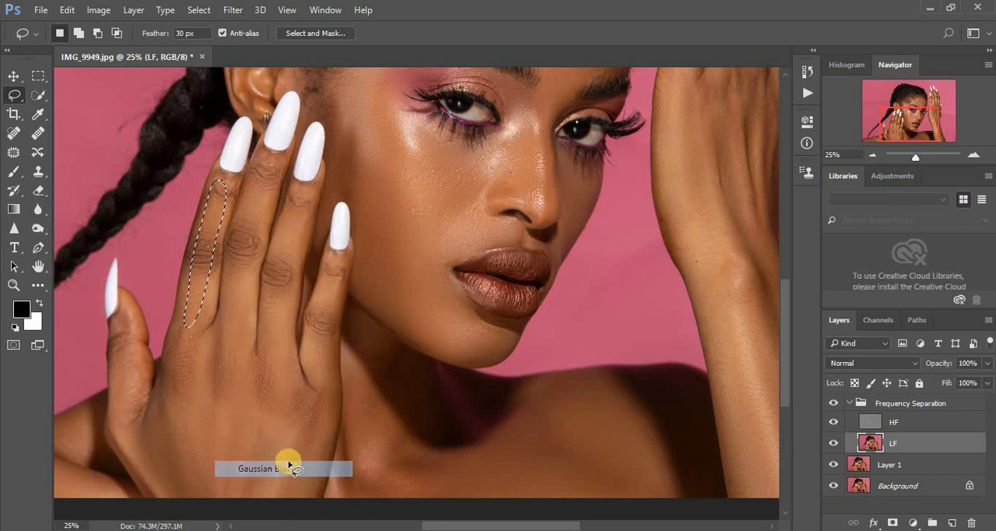
{"action": "key", "text": "ctrl+d"}
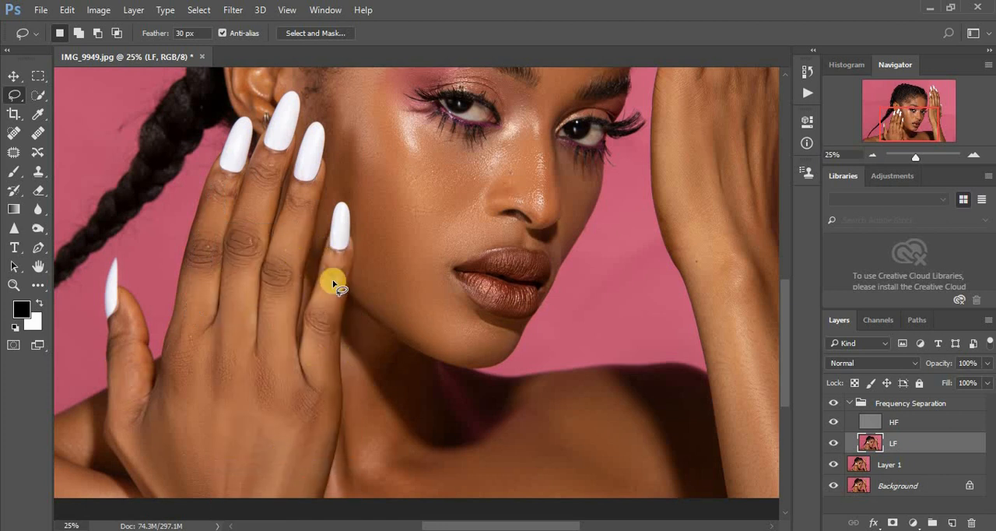
- Lasso the little finger below its nail on the hand beside the ear, reapply the Gaussian Blur and clear the selection
{"action": "mouse_move", "coordinate": [340, 270]}
{"action": "left_mouse_down"}
{"action": "mouse_move", "coordinate": [327, 366]}
{"action": "mouse_move", "coordinate": [314, 381]}
{"action": "mouse_move", "coordinate": [315, 306]}
{"action": "mouse_move", "coordinate": [333, 266]}
{"action": "left_mouse_up"}
{"action": "right_click", "coordinate": [319, 319]}
{"action": "left_click", "coordinate": [392, 258]}
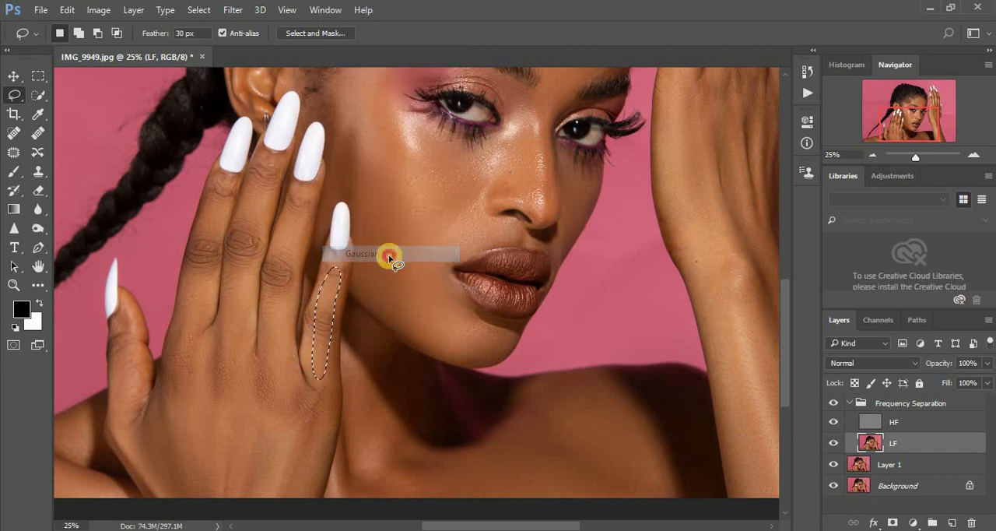
{"action": "key", "text": "ctrl+minus"}
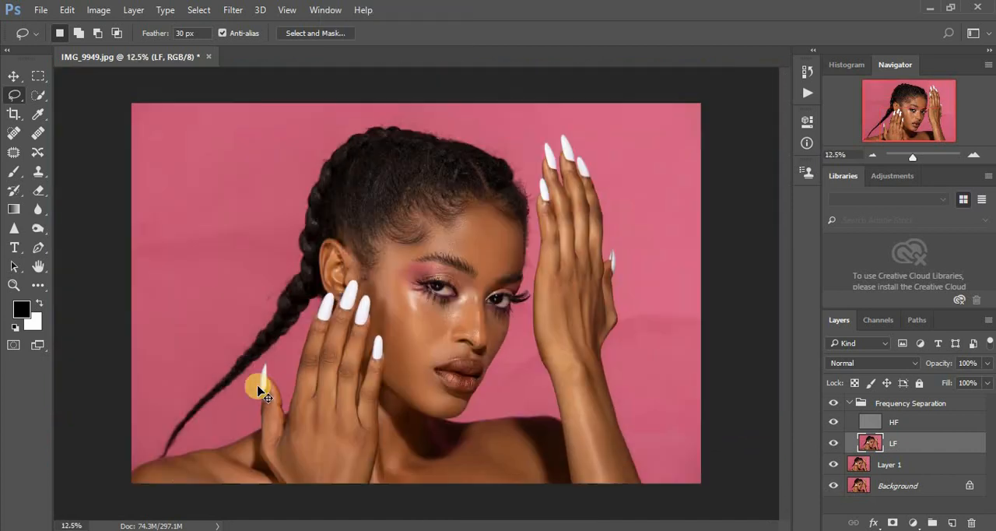
- Lasso the ring finger and the little finger of the raised hand, reapplying the last Gaussian Blur to each
{"action": "key", "text": "ctrl+plus"}
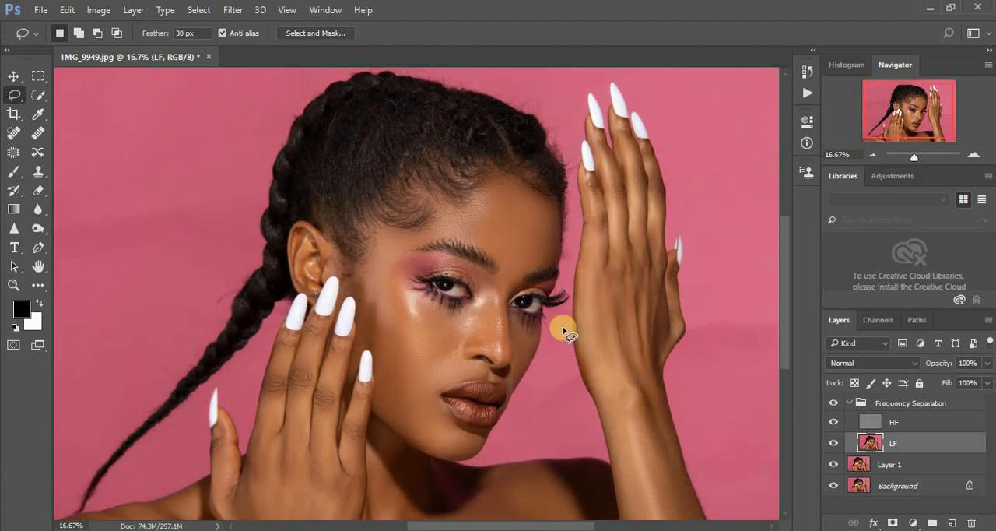
{"action": "mouse_move", "coordinate": [597, 140]}
{"action": "left_mouse_down"}
{"action": "mouse_move", "coordinate": [619, 244]}
{"action": "mouse_move", "coordinate": [618, 186]}
{"action": "left_mouse_up"}
{"action": "right_click", "coordinate": [618, 188]}
{"action": "left_click", "coordinate": [701, 434]}
{"action": "left_click_drag", "start_coordinate": [590, 180], "coordinate": [602, 217]}
{"action": "mouse_move", "coordinate": [602, 271]}
{"action": "left_mouse_down"}
{"action": "mouse_move", "coordinate": [590, 189]}
{"action": "mouse_move", "coordinate": [591, 200]}
{"action": "left_mouse_up"}
{"action": "right_click", "coordinate": [593, 205]}
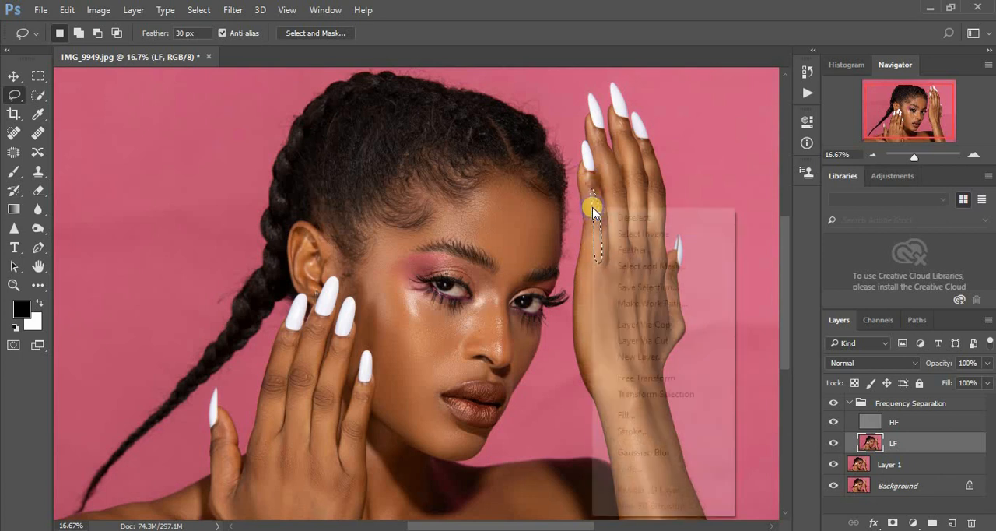
{"action": "left_click", "coordinate": [678, 453]}
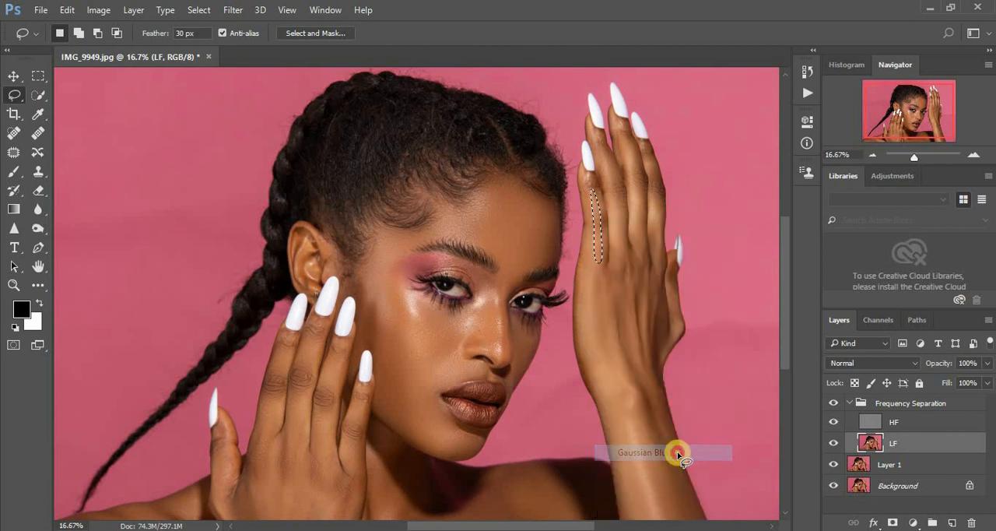
- Lasso and blur the middle finger and the index finger of the raised hand with the last Gaussian Blur
{"action": "mouse_move", "coordinate": [615, 130]}
{"action": "left_mouse_down"}
{"action": "mouse_move", "coordinate": [636, 237]}
{"action": "mouse_move", "coordinate": [639, 161]}
{"action": "left_mouse_up"}
{"action": "right_click", "coordinate": [637, 166]}
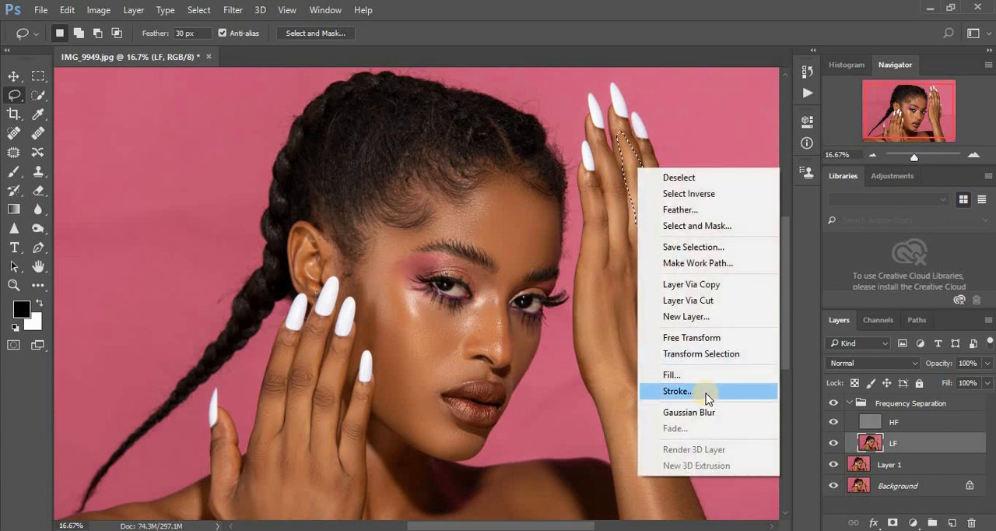
{"action": "left_click", "coordinate": [707, 413]}
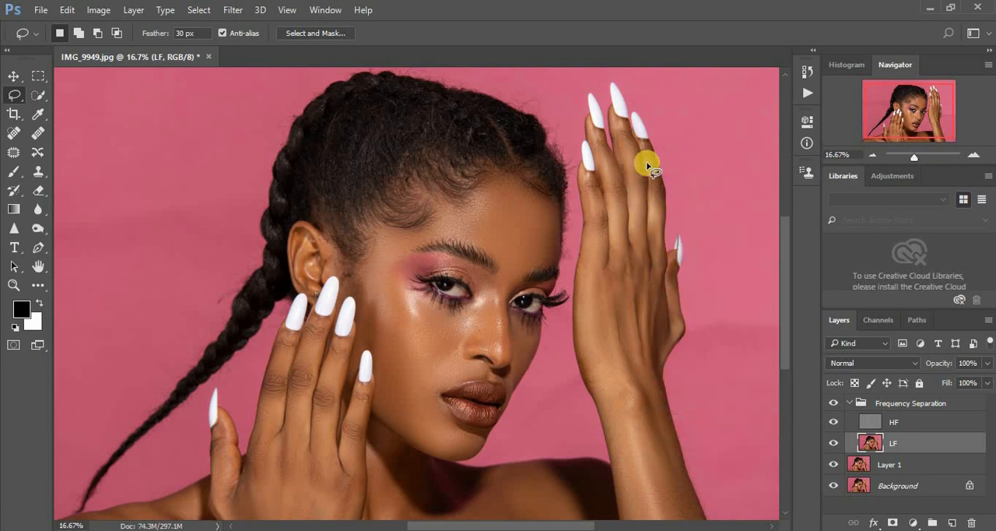
{"action": "mouse_move", "coordinate": [646, 155]}
{"action": "left_mouse_down"}
{"action": "mouse_move", "coordinate": [652, 246]}
{"action": "mouse_move", "coordinate": [658, 179]}
{"action": "left_mouse_up"}
{"action": "right_click", "coordinate": [658, 179]}
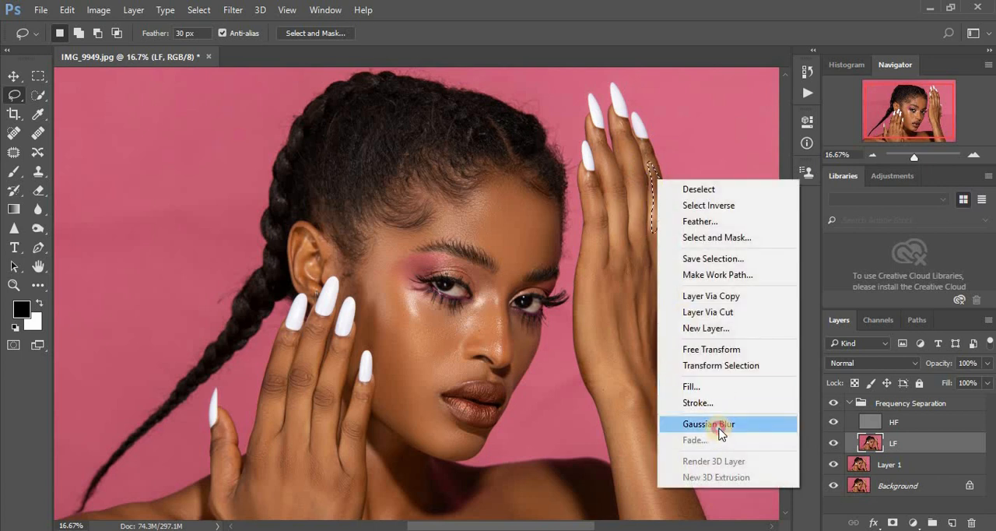
{"action": "left_click", "coordinate": [720, 434]}
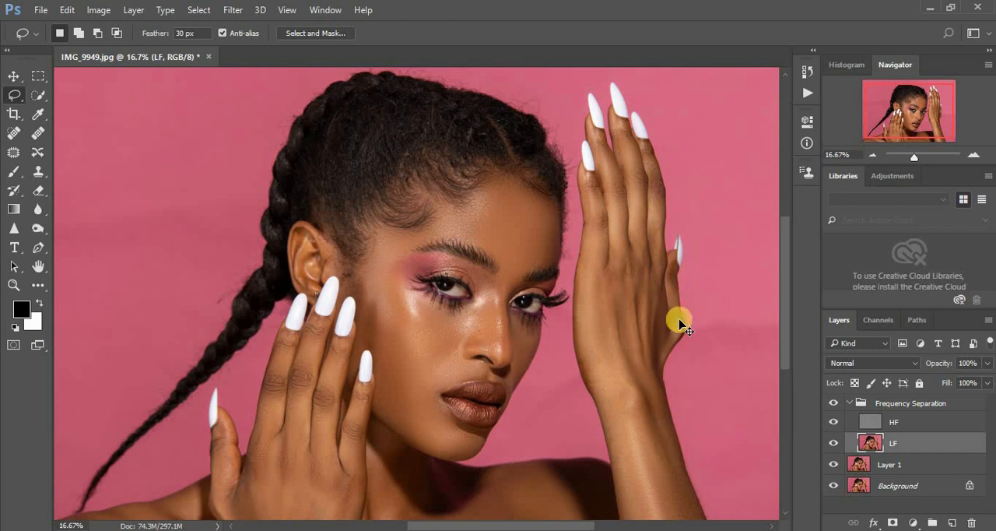
- View the whole portrait and compare the smoothed fingers with the original by toggling the Frequency Separation group's visibility
{"action": "key", "text": "ctrl+minus"}
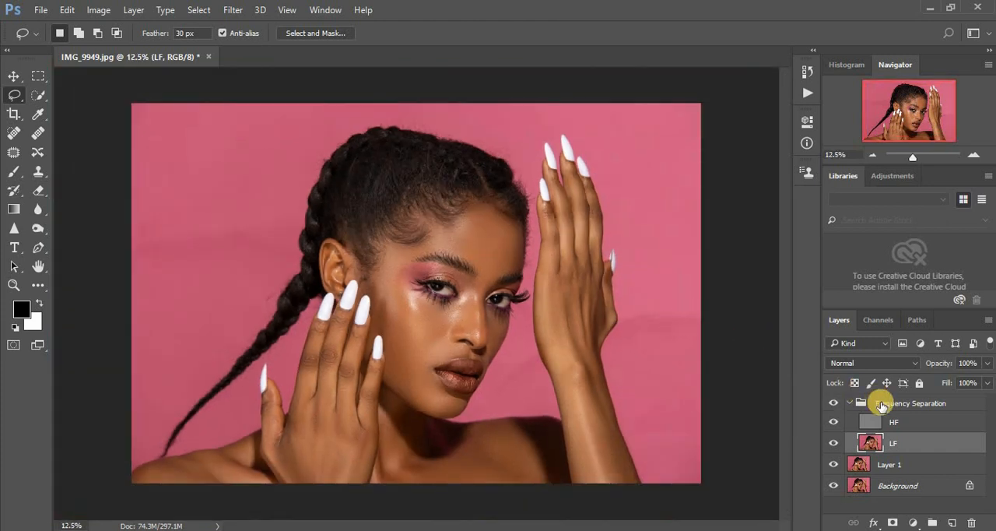
{"action": "left_click", "coordinate": [834, 403]}
{"action": "left_click", "coordinate": [834, 403]}
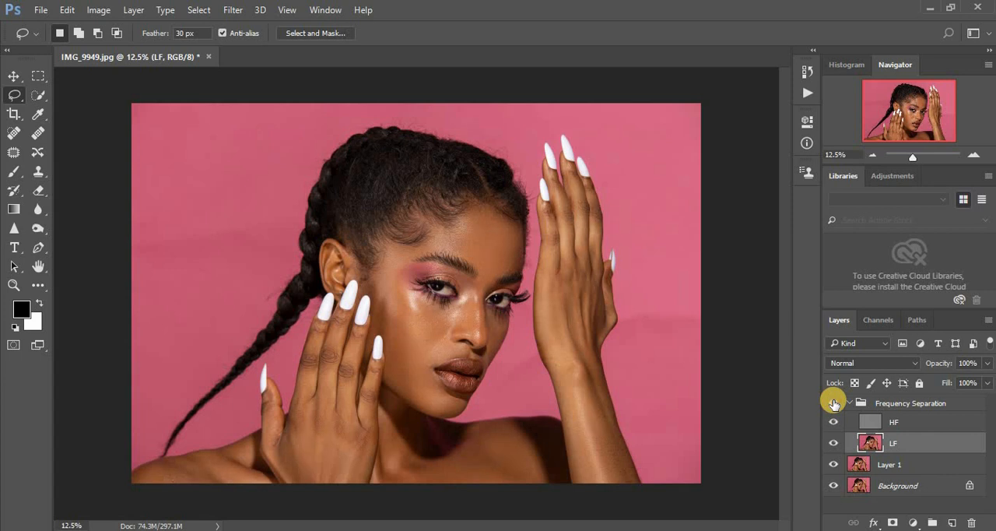
{"action": "left_click", "coordinate": [833, 403]}
{"action": "left_click", "coordinate": [834, 403]}
{"action": "left_click", "coordinate": [834, 403]}
{"action": "left_click", "coordinate": [834, 403]}
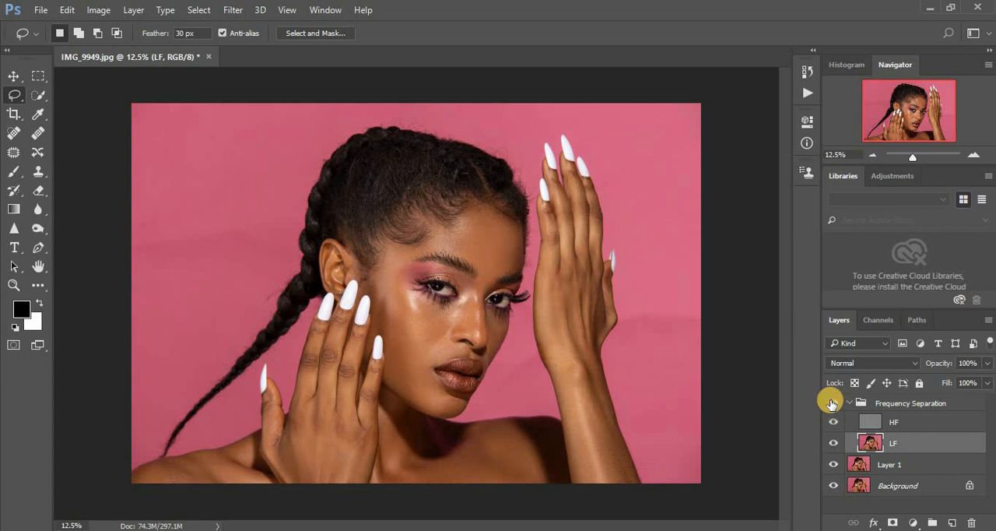
- Lasso the back of the raised hand and the forearm below its wrist, reapplying the last Gaussian Blur to each
{"action": "mouse_move", "coordinate": [576, 279]}
{"action": "left_mouse_down"}
{"action": "mouse_move", "coordinate": [567, 279]}
{"action": "mouse_move", "coordinate": [563, 340]}
{"action": "mouse_move", "coordinate": [589, 356]}
{"action": "mouse_move", "coordinate": [596, 300]}
{"action": "mouse_move", "coordinate": [583, 291]}
{"action": "mouse_move", "coordinate": [573, 303]}
{"action": "left_mouse_up"}
{"action": "right_click", "coordinate": [575, 303]}
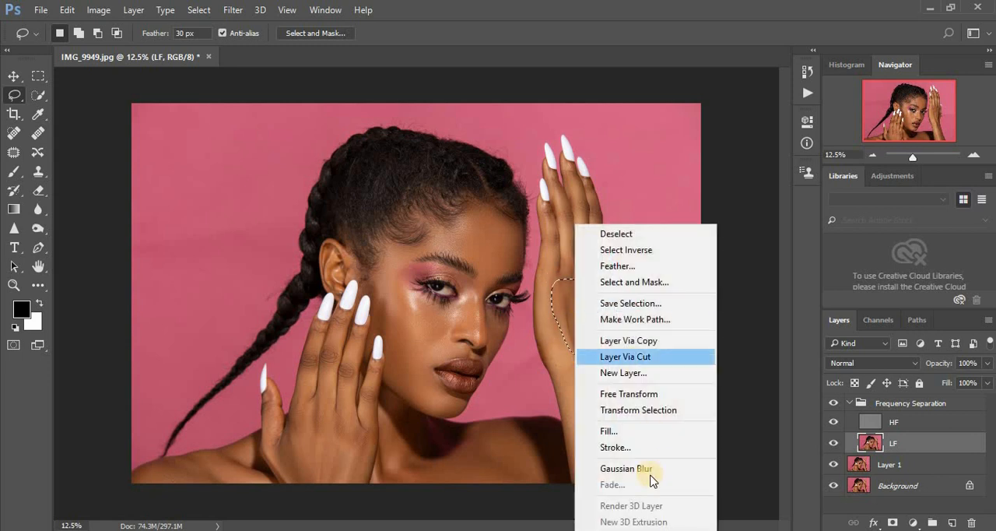
{"action": "left_click", "coordinate": [646, 470]}
{"action": "key", "text": "ctrl+d"}
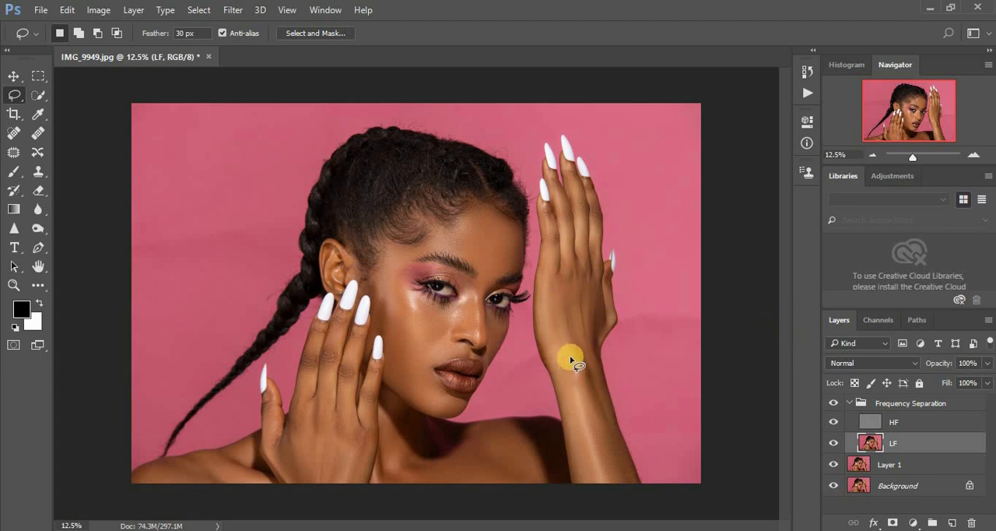
{"action": "mouse_move", "coordinate": [575, 357]}
{"action": "left_mouse_down"}
{"action": "mouse_move", "coordinate": [590, 421]}
{"action": "mouse_move", "coordinate": [630, 483]}
{"action": "mouse_move", "coordinate": [600, 407]}
{"action": "mouse_move", "coordinate": [600, 362]}
{"action": "mouse_move", "coordinate": [580, 358]}
{"action": "left_mouse_up"}
{"action": "right_click", "coordinate": [596, 380]}
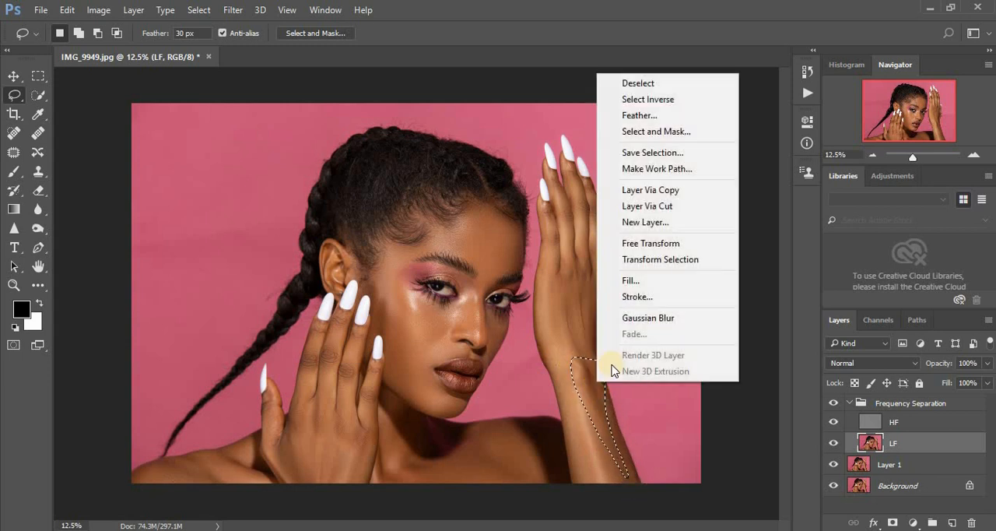
{"action": "left_click", "coordinate": [633, 321]}
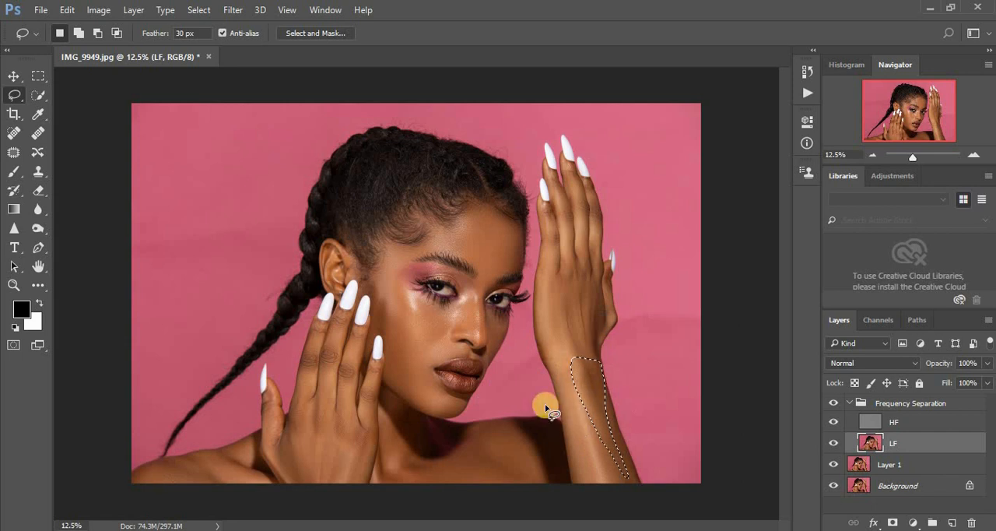
- Fade the forearm's Gaussian Blur to 83% opacity in Normal mode and clear the selection
{"action": "key", "text": "shift"}
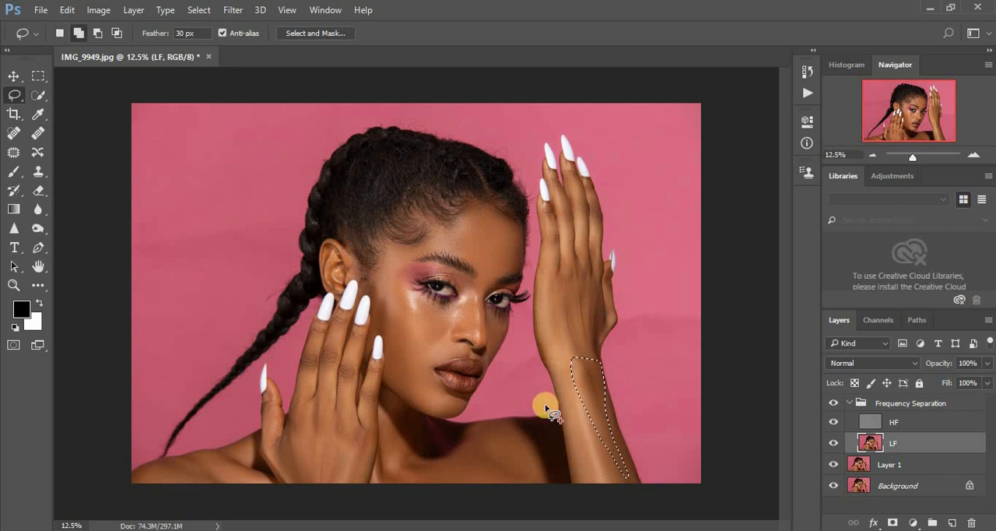
{"action": "key", "text": "ctrl+shift+f"}
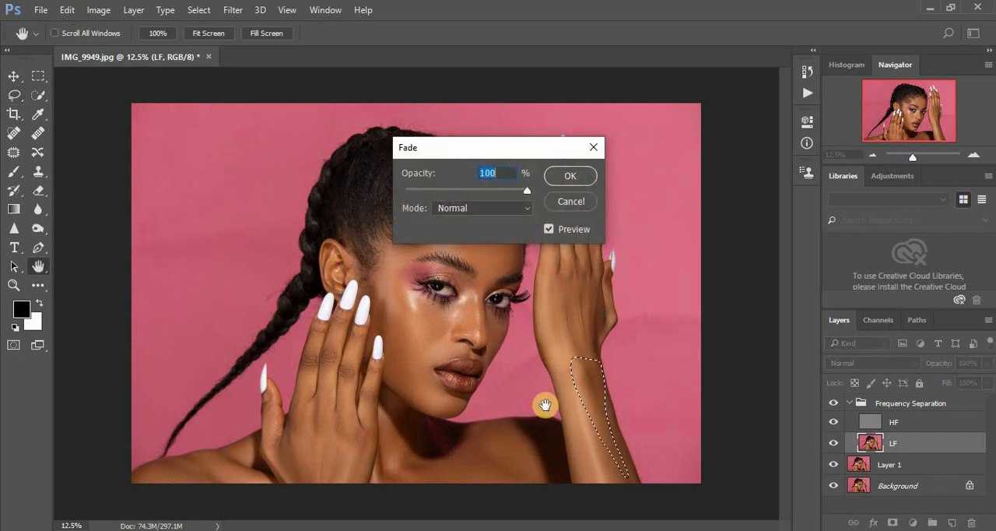
{"action": "left_click_drag", "start_coordinate": [519, 191], "coordinate": [506, 191]}
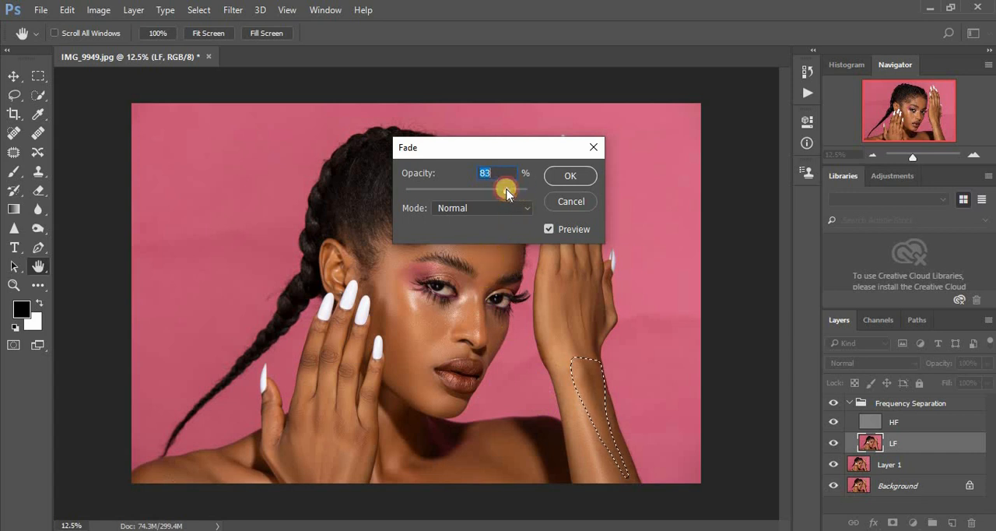
{"action": "left_click", "coordinate": [569, 173]}
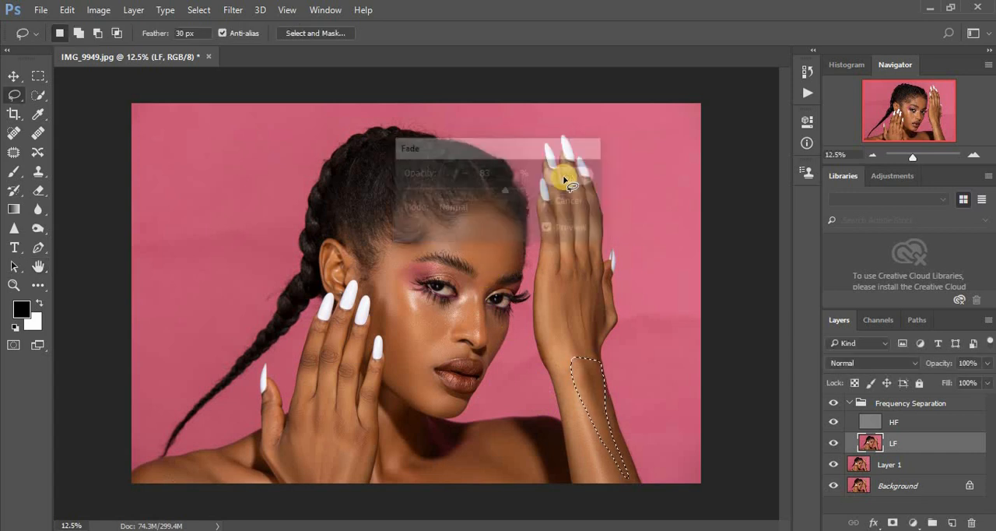
{"action": "left_click", "coordinate": [545, 274]}
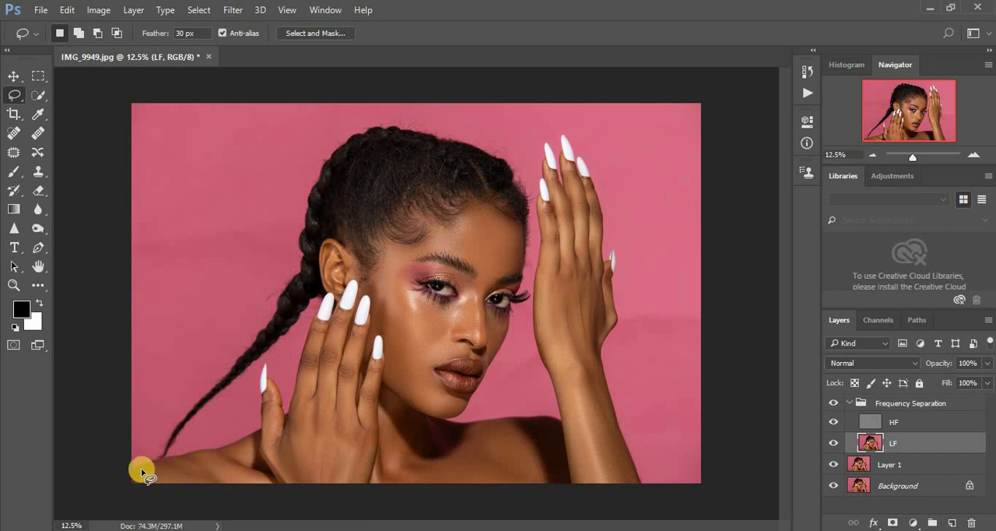
- Lasso the shoulder under the braid and the chest below the neck, reapplying the last Gaussian Blur to each
{"action": "mouse_move", "coordinate": [142, 471]}
{"action": "left_mouse_down"}
{"action": "mouse_move", "coordinate": [211, 460]}
{"action": "mouse_move", "coordinate": [227, 491]}
{"action": "mouse_move", "coordinate": [166, 488]}
{"action": "mouse_move", "coordinate": [195, 470]}
{"action": "left_mouse_up"}
{"action": "right_click", "coordinate": [195, 470]}
{"action": "left_click", "coordinate": [251, 405]}
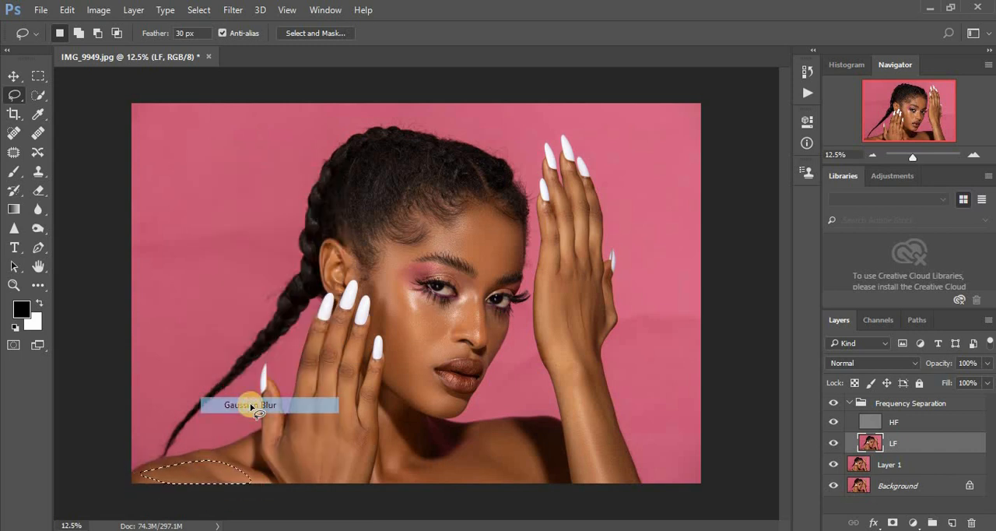
{"action": "mouse_move", "coordinate": [383, 420]}
{"action": "left_mouse_down"}
{"action": "mouse_move", "coordinate": [383, 492]}
{"action": "mouse_move", "coordinate": [499, 494]}
{"action": "mouse_move", "coordinate": [535, 475]}
{"action": "mouse_move", "coordinate": [522, 443]}
{"action": "mouse_move", "coordinate": [499, 429]}
{"action": "mouse_move", "coordinate": [478, 429]}
{"action": "mouse_move", "coordinate": [450, 460]}
{"action": "mouse_move", "coordinate": [389, 445]}
{"action": "left_mouse_up"}
{"action": "right_click", "coordinate": [429, 462]}
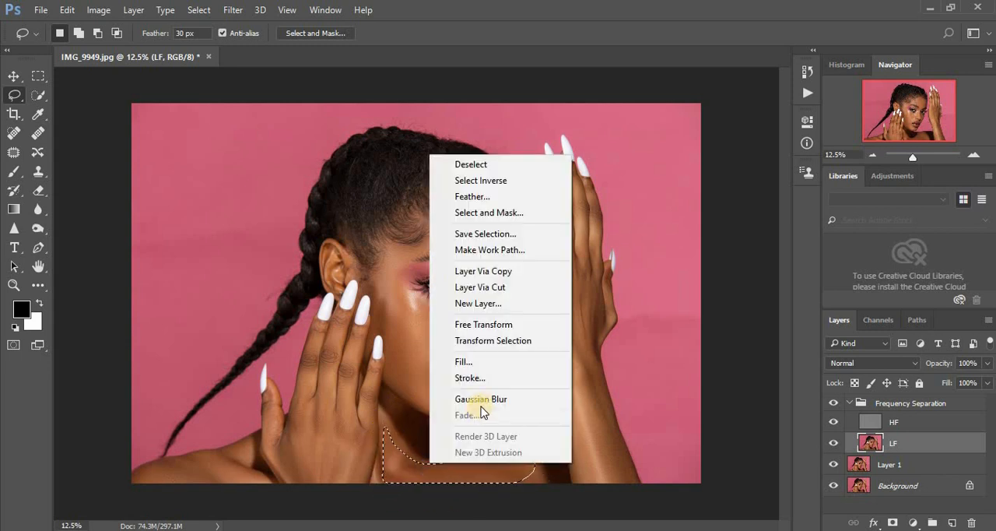
{"action": "left_click", "coordinate": [482, 400]}
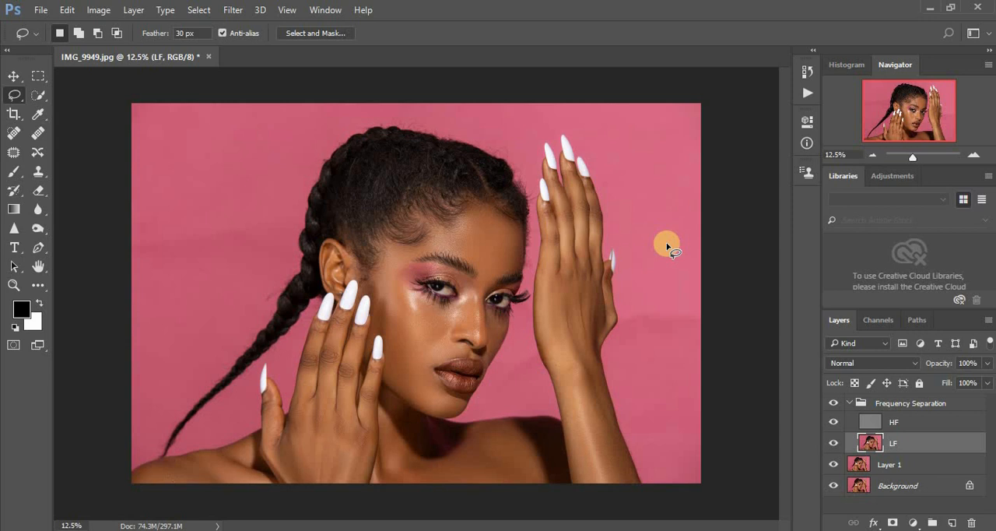
- Make the HF layer active and choose the Clone Stamp tool for texture retouching
{"action": "left_click", "coordinate": [869, 426]}
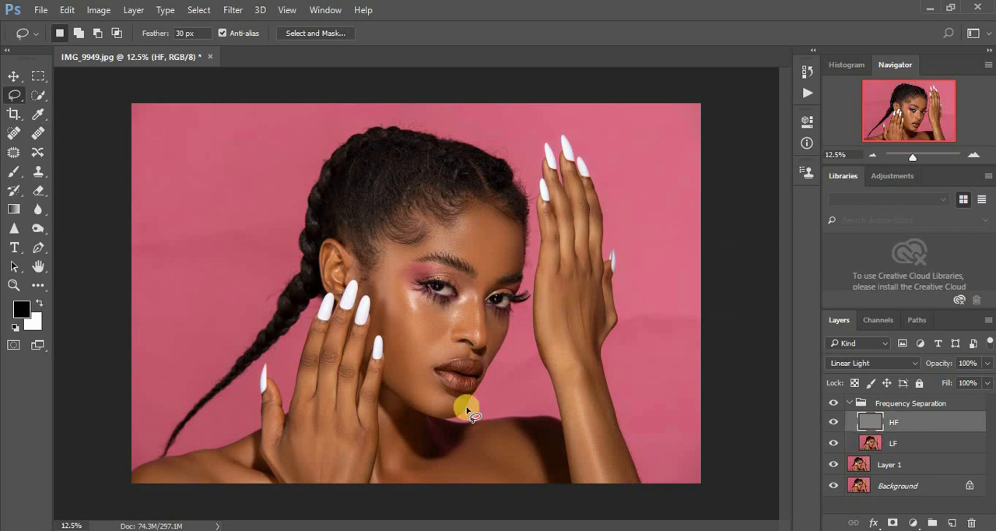
{"action": "left_click", "coordinate": [39, 175]}
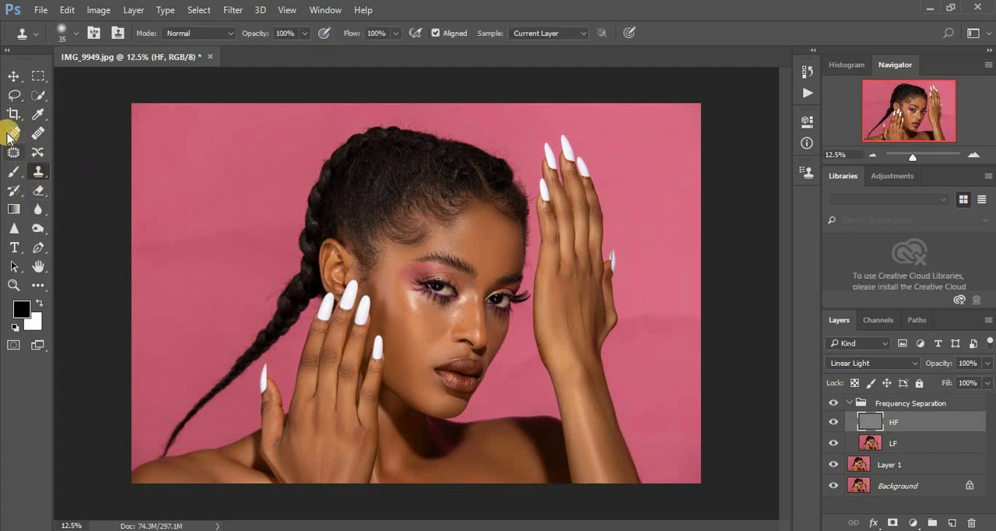
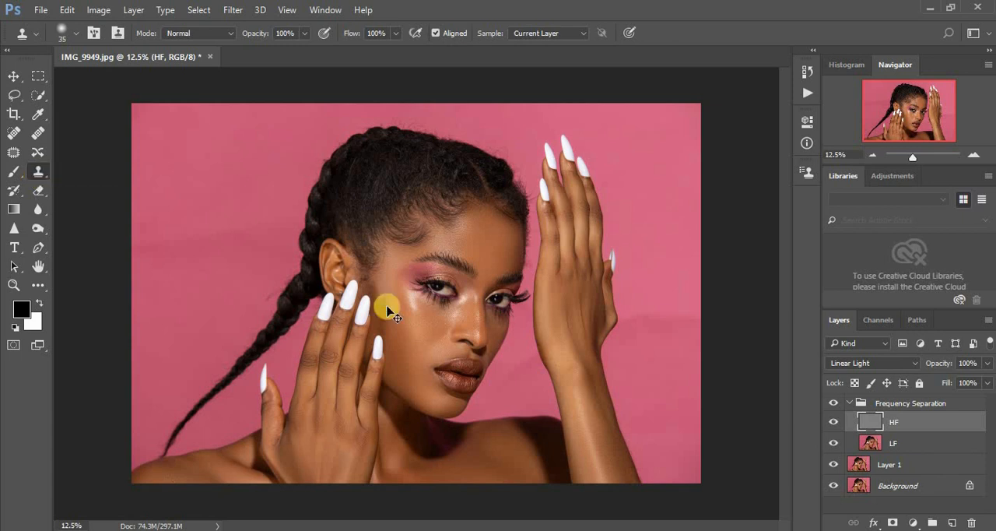
- Clone clean skin texture over the flaws on the temple between the hairline and the made-up eye
{"action": "scroll", "coordinate": [388, 309], "scroll_direction": "up", "scroll_amount": 3}
{"action": "scroll", "coordinate": [388, 308], "scroll_direction": "up", "scroll_amount": 1}
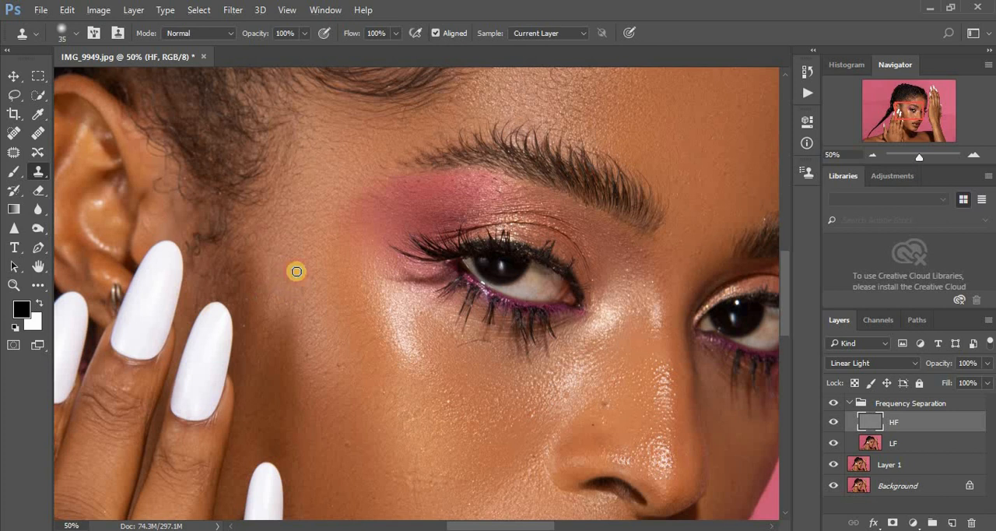
{"action": "mouse_move", "coordinate": [300, 279]}
{"action": "left_mouse_down"}
{"action": "mouse_move", "coordinate": [253, 327]}
{"action": "mouse_move", "coordinate": [247, 320]}
{"action": "mouse_move", "coordinate": [269, 292]}
{"action": "left_mouse_up"}
{"action": "left_click", "coordinate": [260, 300], "text": "alt"}
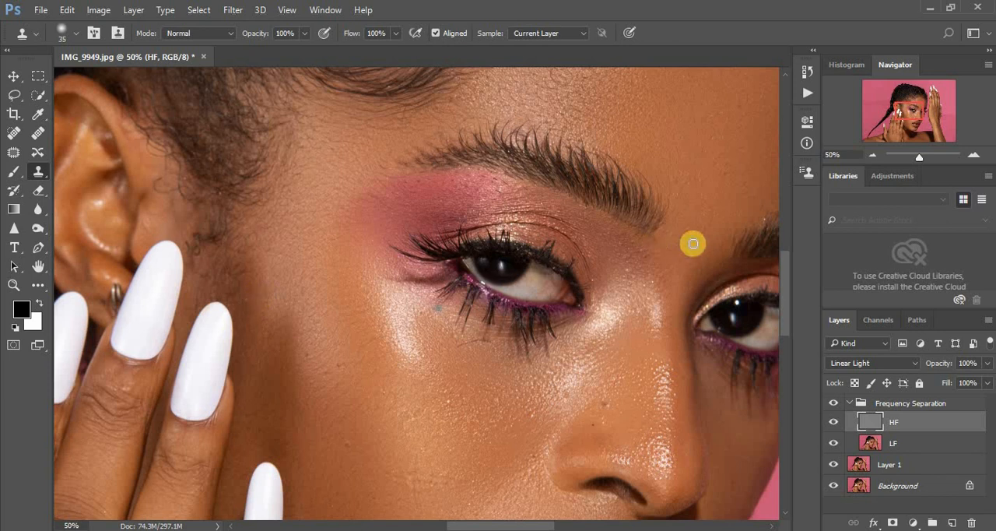
- Clone clean texture over the spots between the eyebrows and at the top of the nose bridge
{"action": "left_click_drag", "start_coordinate": [693, 243], "coordinate": [680, 276]}
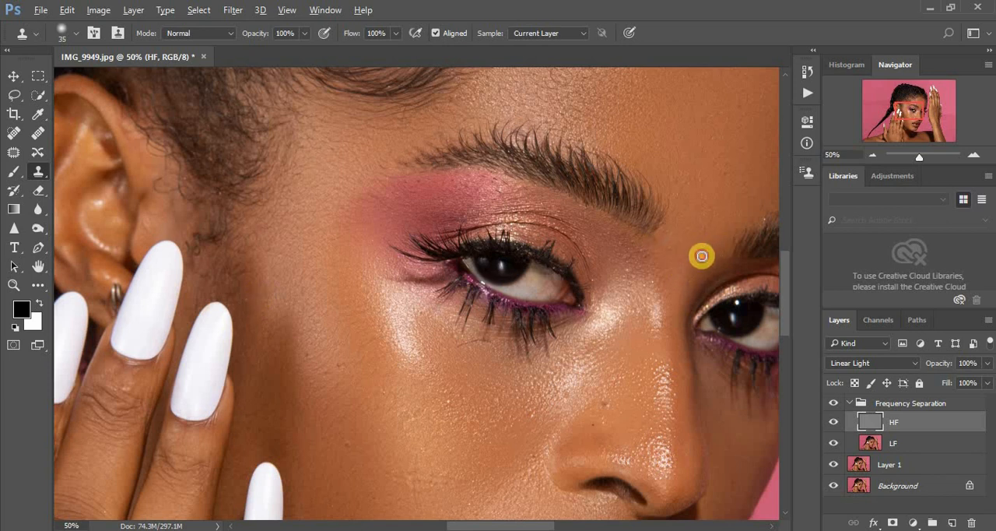
{"action": "left_click", "coordinate": [702, 248]}
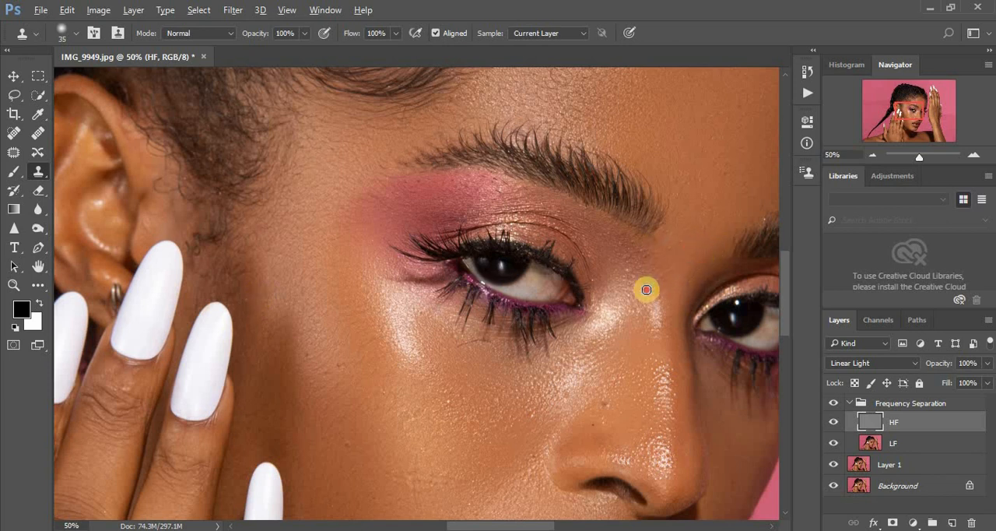
{"action": "left_click", "coordinate": [632, 274], "text": "alt"}
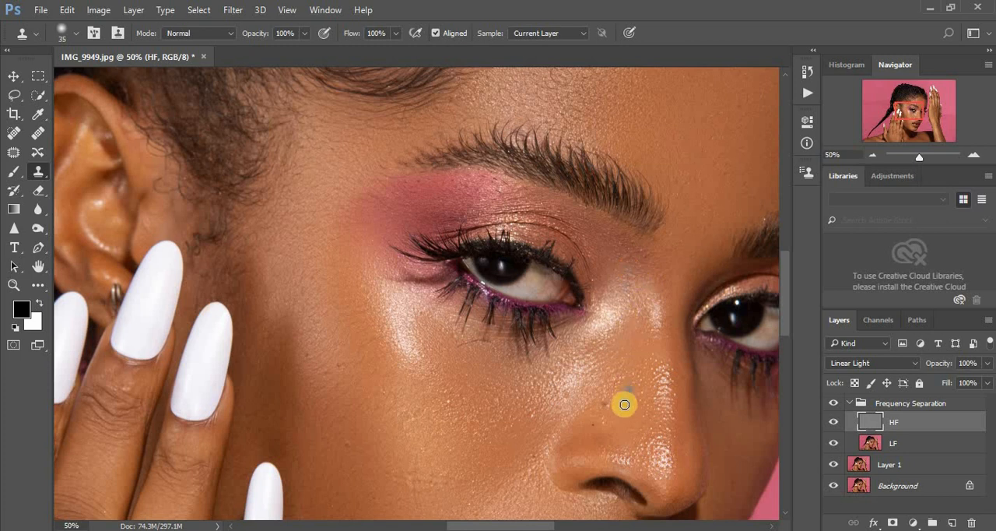
- Clone away texture flaws on the cheek beside the nose and just under the lower lashes
{"action": "left_click", "coordinate": [536, 417]}
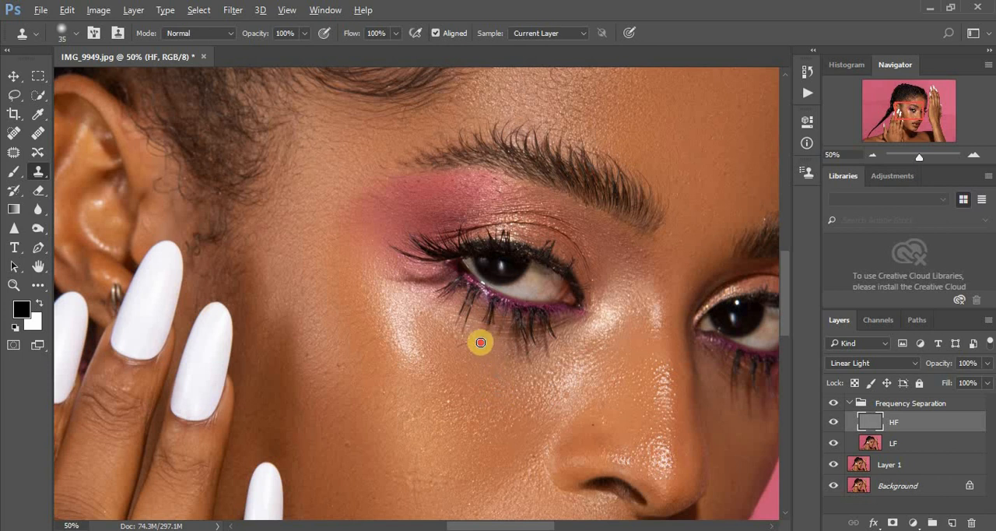
{"action": "left_click", "coordinate": [480, 343]}
{"action": "left_click_drag", "start_coordinate": [474, 347], "coordinate": [459, 346]}
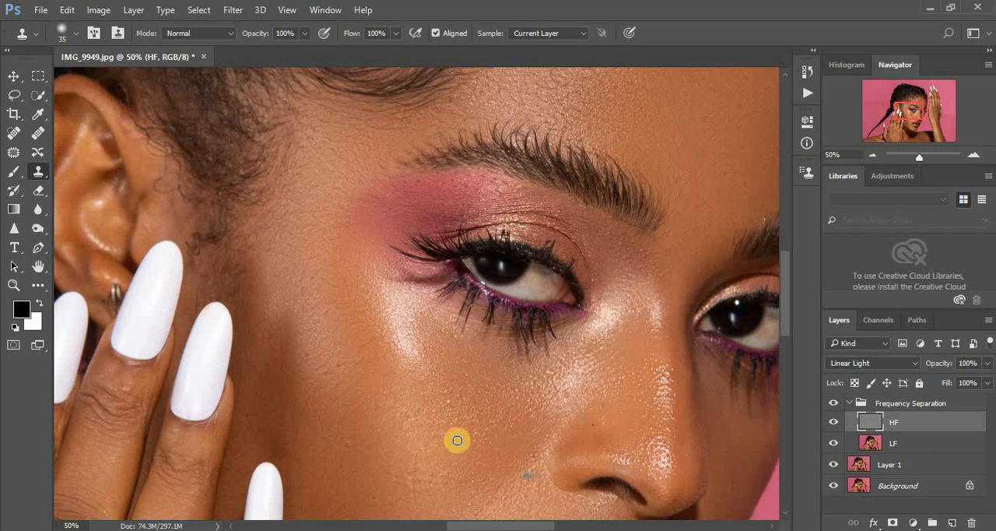
- Even out the skin texture across the middle and outer cheek below the highlight with the Clone Stamp
{"action": "left_click", "coordinate": [463, 409], "text": "alt"}
{"action": "left_click", "coordinate": [447, 398]}
{"action": "left_click_drag", "start_coordinate": [448, 398], "coordinate": [458, 392]}
{"action": "left_click", "coordinate": [428, 419], "text": "alt"}
{"action": "left_click", "coordinate": [398, 410]}
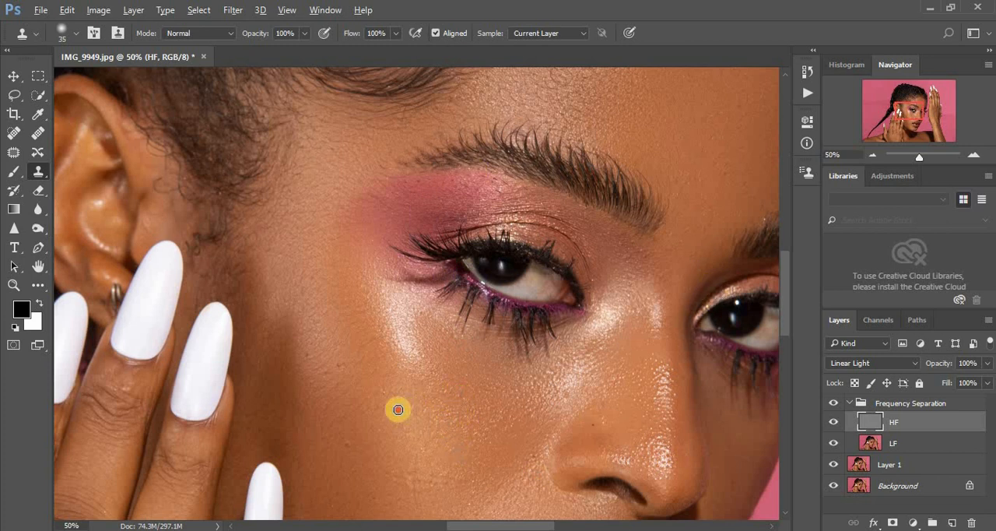
{"action": "left_click_drag", "start_coordinate": [398, 410], "coordinate": [351, 446]}
{"action": "left_click", "coordinate": [338, 394], "text": "alt"}
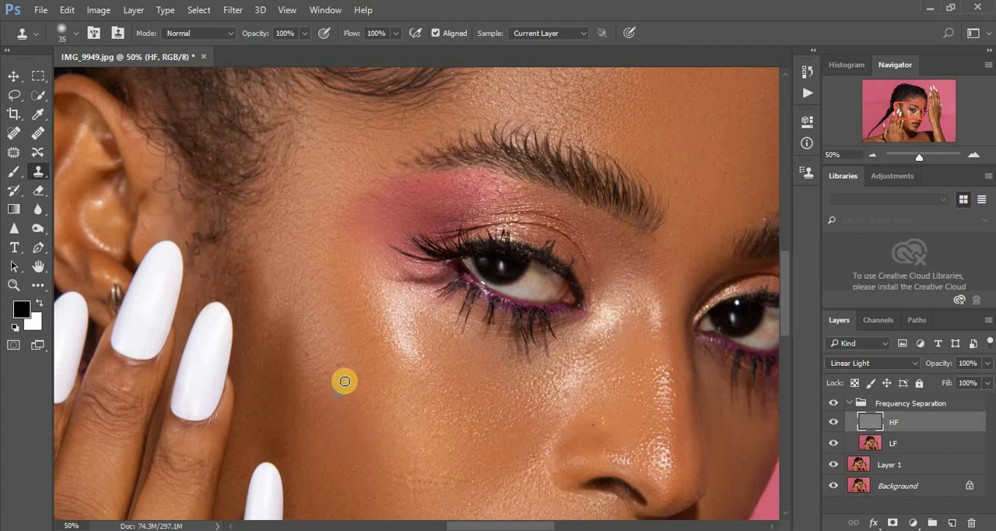
{"action": "left_click", "coordinate": [342, 371]}
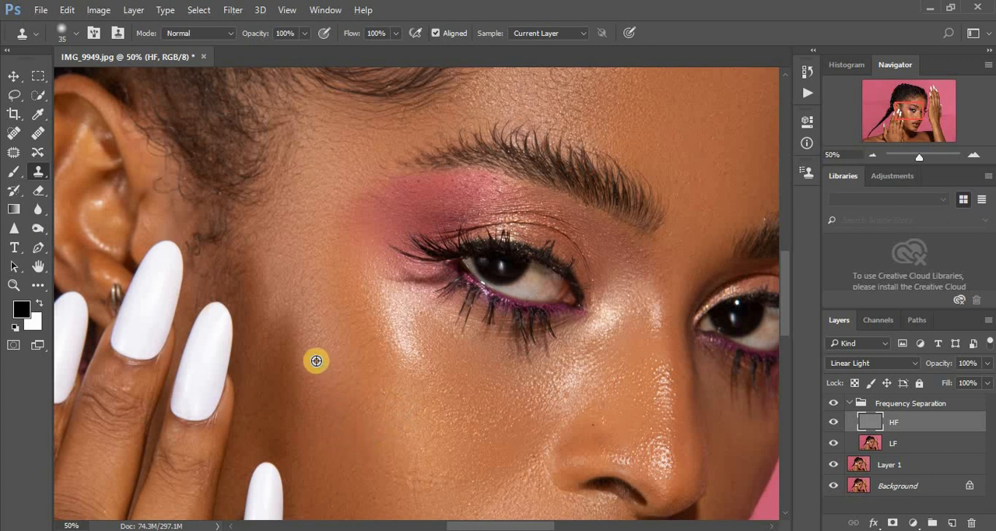
- Clone clean texture over the rough patch on the lower cheek
{"action": "left_click", "coordinate": [439, 474], "text": "alt"}
{"action": "mouse_move", "coordinate": [425, 471]}
{"action": "left_mouse_down"}
{"action": "mouse_move", "coordinate": [425, 503]}
{"action": "mouse_move", "coordinate": [414, 499]}
{"action": "mouse_move", "coordinate": [432, 474]}
{"action": "left_mouse_up"}
{"action": "left_click", "coordinate": [430, 481]}
{"action": "left_click", "coordinate": [425, 497], "text": "alt"}
{"action": "left_click", "coordinate": [412, 479], "text": "alt"}
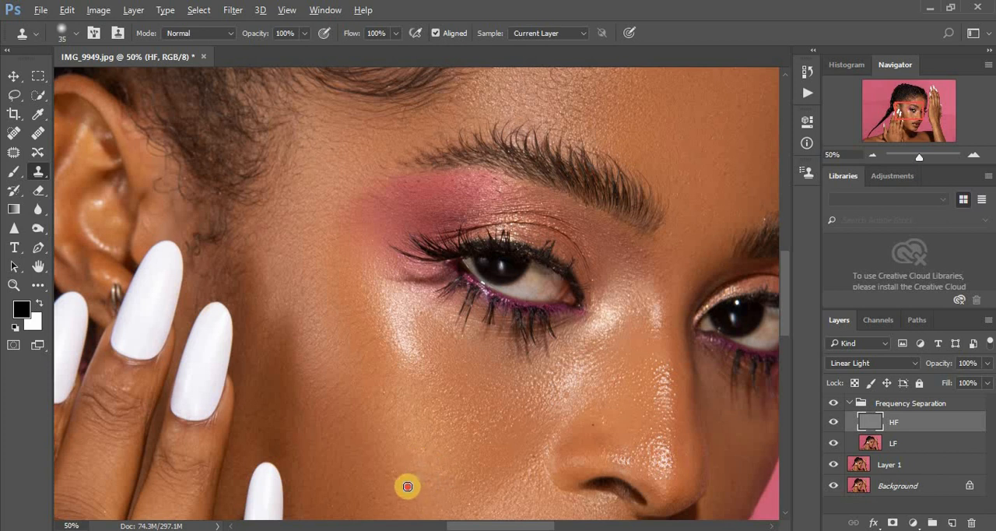
{"action": "left_click", "coordinate": [422, 456]}
{"action": "left_click", "coordinate": [397, 473], "text": "alt"}
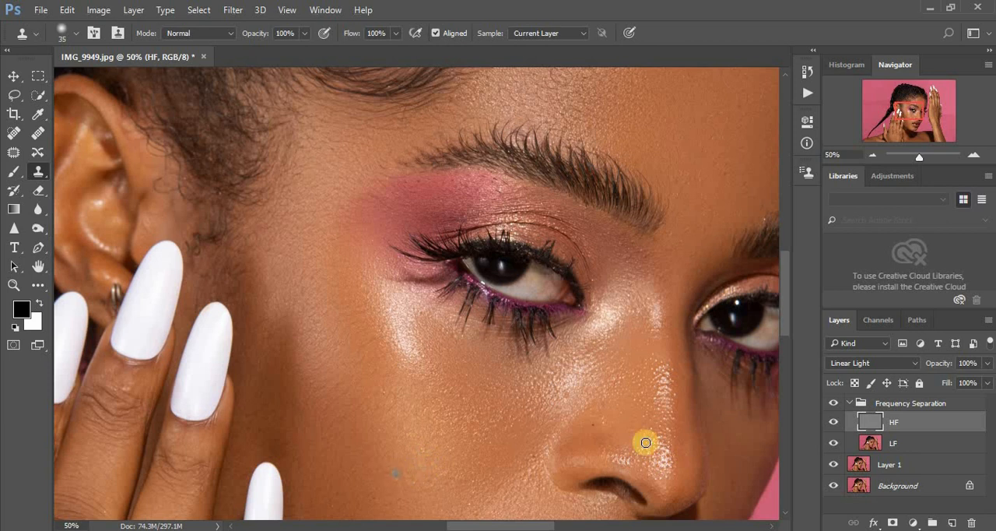
- Clone out the remaining spots above the nostril and along the shaded side of the nose bridge
{"action": "left_click", "coordinate": [583, 416], "text": "alt"}
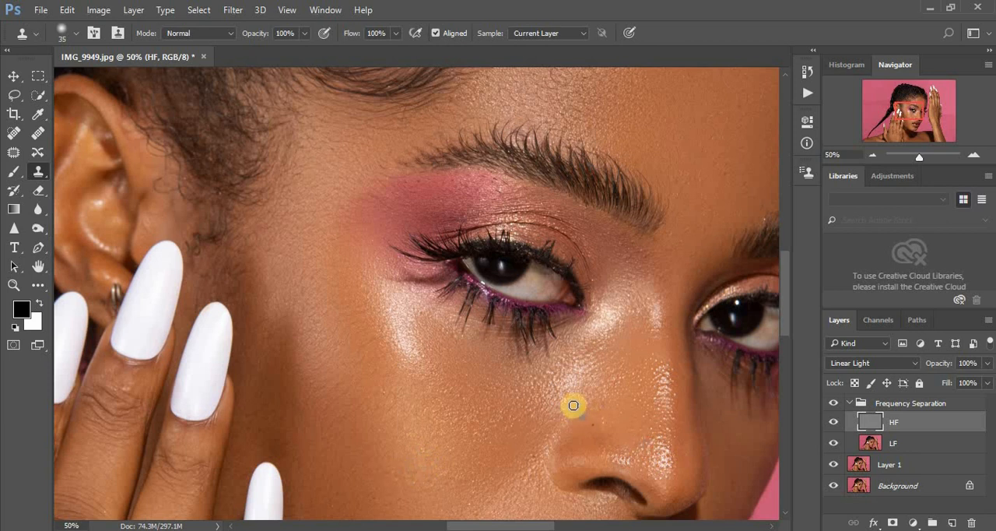
{"action": "left_click", "coordinate": [677, 254], "text": "alt"}
{"action": "left_click", "coordinate": [678, 229]}
{"action": "left_click", "coordinate": [685, 349], "text": "alt"}
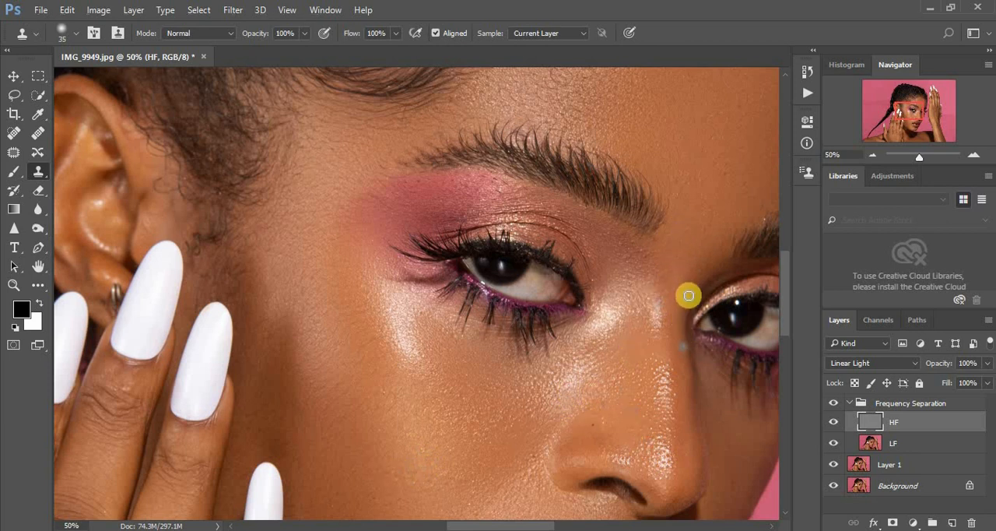
{"action": "left_click", "coordinate": [689, 290], "text": "alt"}
- Clone away the small blemishes along the far edge of the forehead above the second eyebrow
{"action": "key", "text": "ctrl+minus"}
{"action": "key", "text": "ctrl+minus"}
{"action": "key", "text": "ctrl+minus"}
{"action": "key", "text": "ctrl+minus"}
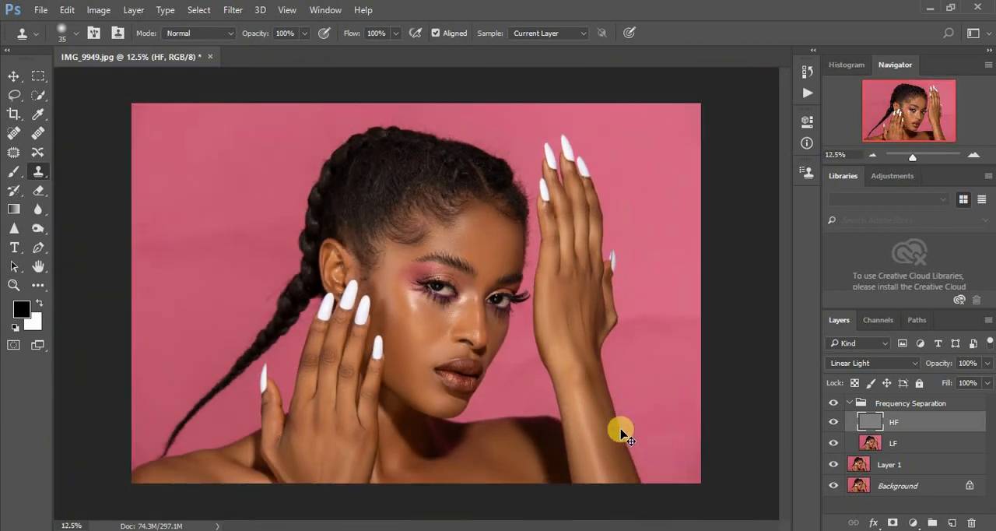
{"action": "key", "text": "ctrl+plus"}
{"action": "key", "text": "ctrl+plus"}
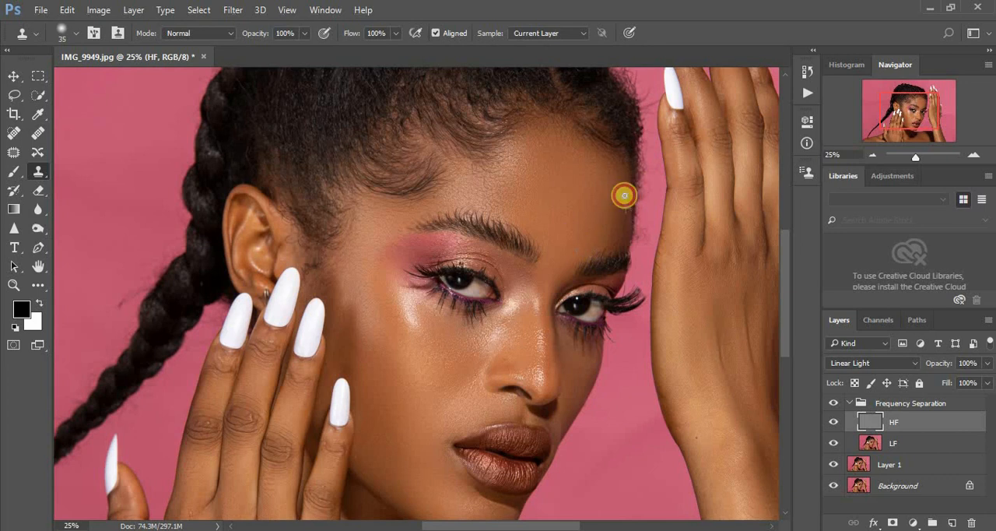
{"action": "left_click", "coordinate": [624, 196], "text": "alt"}
{"action": "left_click", "coordinate": [625, 195], "text": "alt"}
{"action": "left_click", "coordinate": [626, 229]}
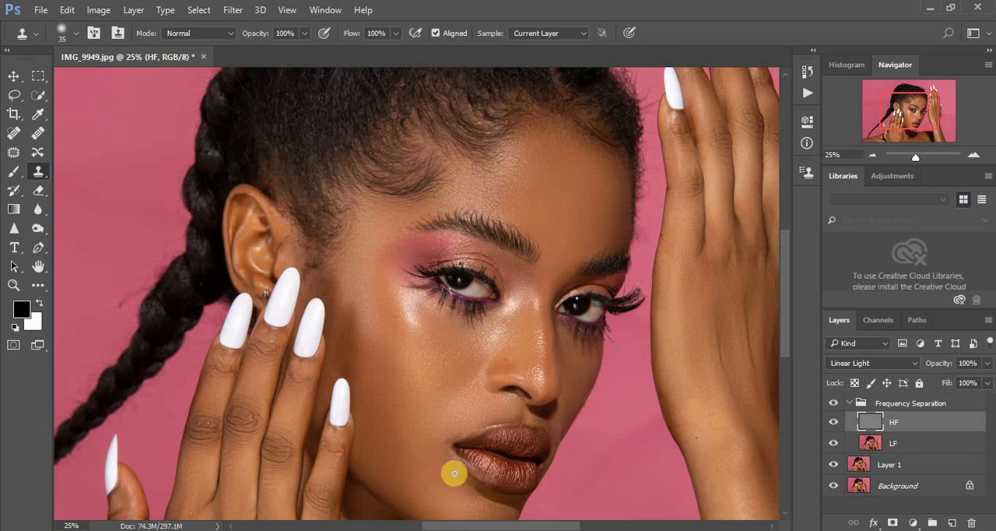
- Clone out the raised mark at the base of the finger nearest the thumb on the lower hand
{"action": "key", "text": "ctrl+plus"}
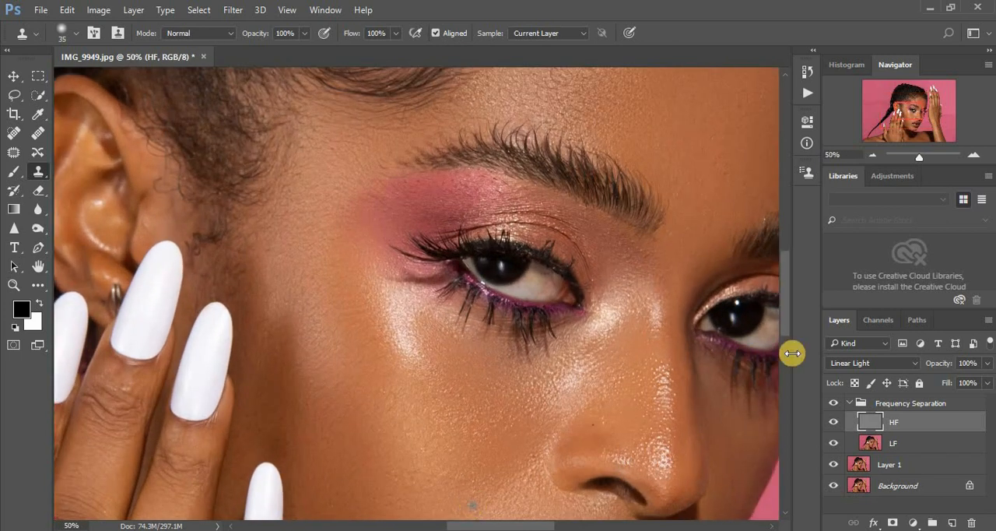
{"action": "left_click_drag", "start_coordinate": [785, 315], "coordinate": [792, 384]}
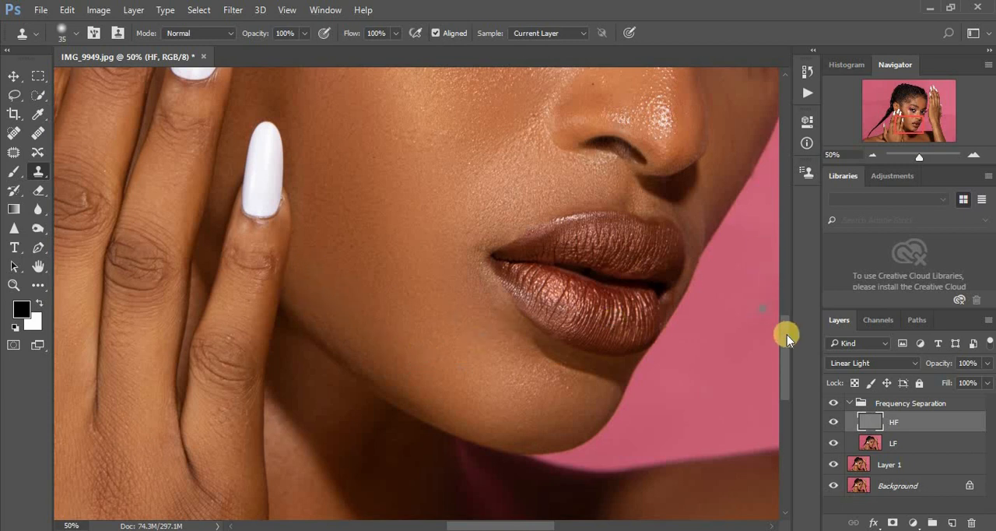
{"action": "left_click_drag", "start_coordinate": [787, 358], "coordinate": [790, 383]}
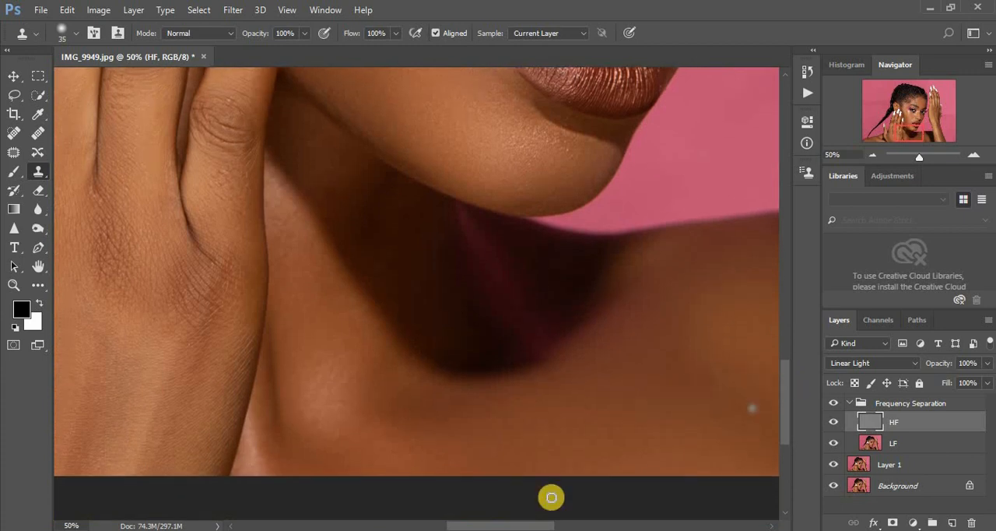
{"action": "left_click_drag", "start_coordinate": [528, 526], "coordinate": [488, 524]}
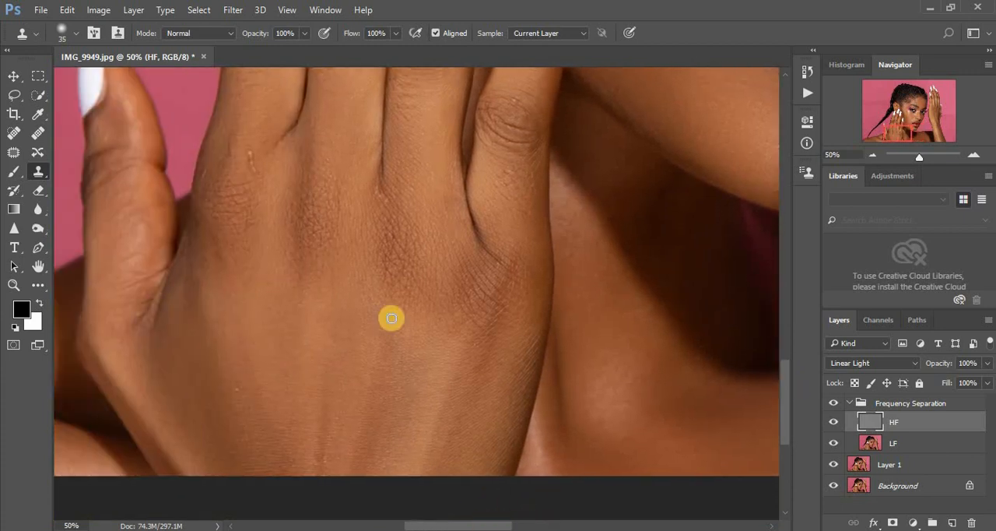
{"action": "left_click", "coordinate": [270, 176], "text": "alt"}
{"action": "left_click_drag", "start_coordinate": [257, 169], "coordinate": [249, 164]}
{"action": "left_click", "coordinate": [233, 153], "text": "alt"}
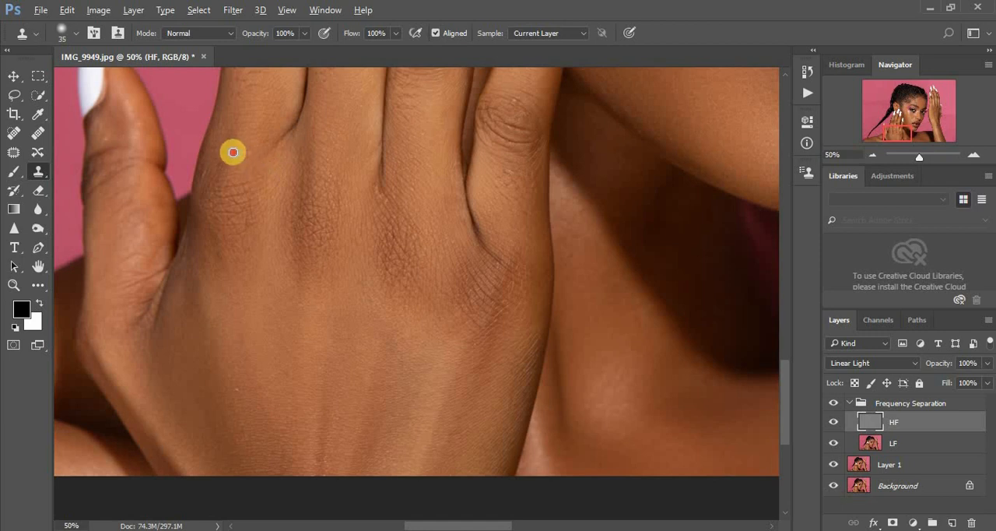
- Clone smoother texture over the creases on the lower hand's thumb below the nail
{"action": "left_click", "coordinate": [129, 143], "text": "alt"}
{"action": "left_click_drag", "start_coordinate": [118, 147], "coordinate": [97, 154]}
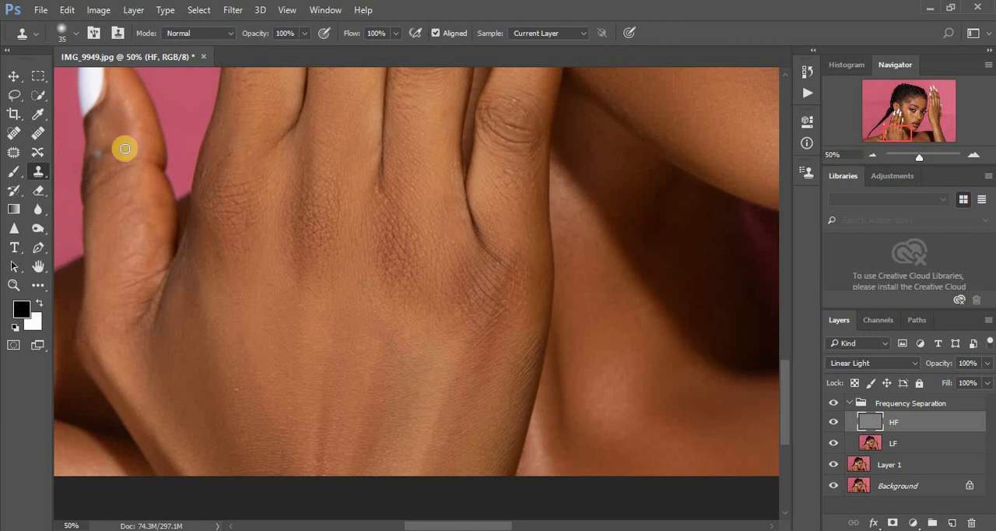
{"action": "left_click", "coordinate": [125, 149], "text": "alt"}
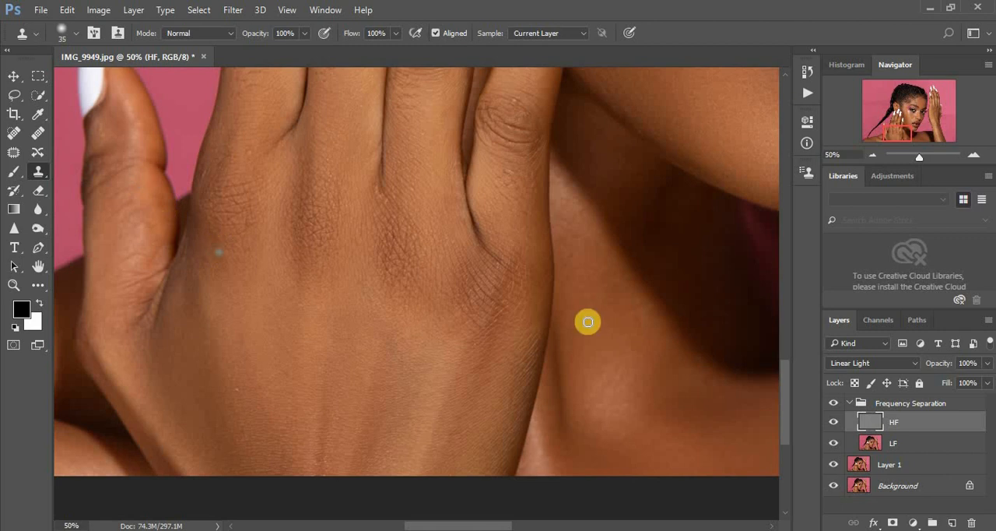
- Clone out the light spot on the index finger's middle knuckle and touch up the neighbouring knuckles
{"action": "left_click_drag", "start_coordinate": [785, 381], "coordinate": [783, 295]}
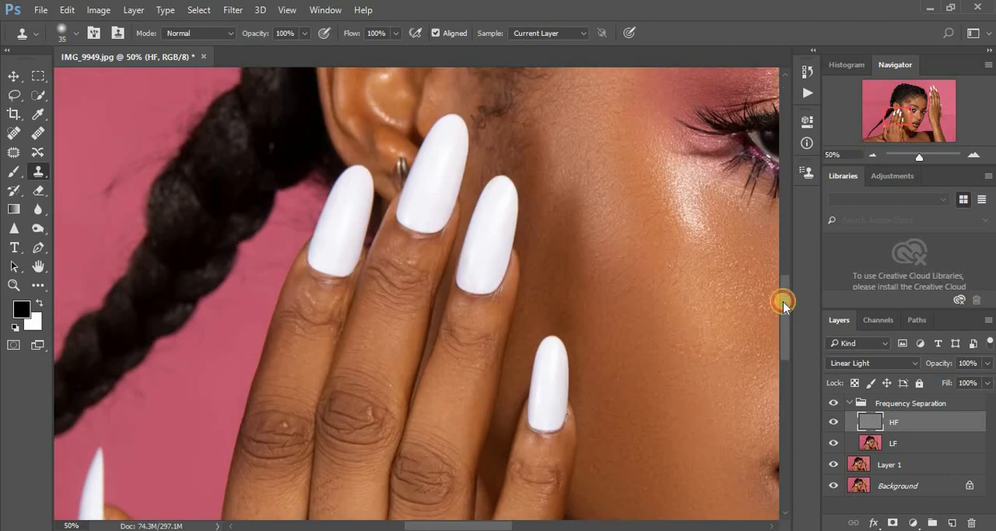
{"action": "left_click", "coordinate": [370, 415]}
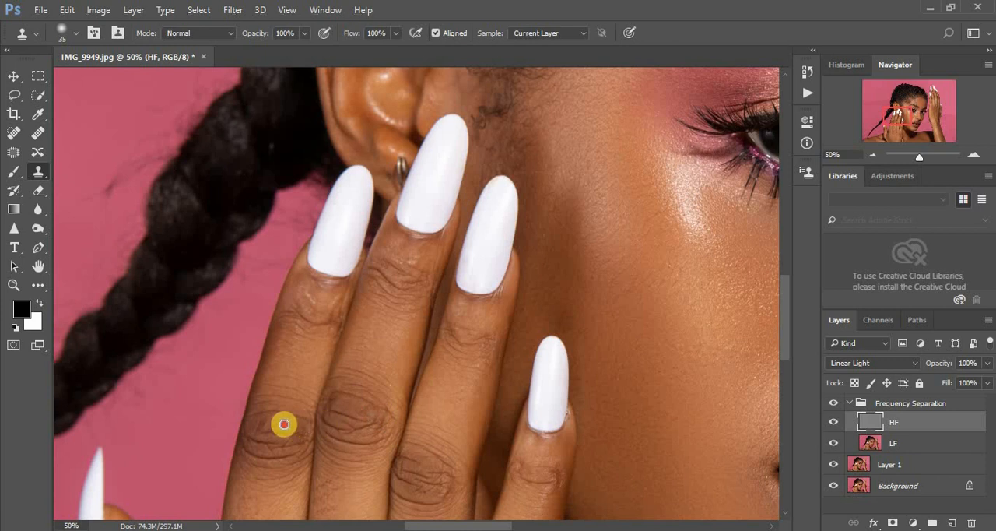
{"action": "left_click", "coordinate": [467, 453]}
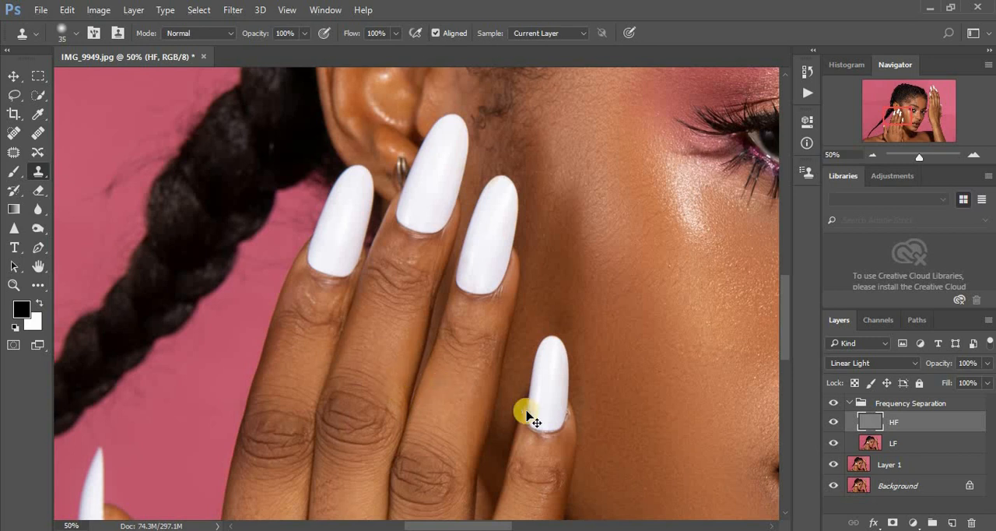
- Examine the whole portrait, the raised hand, the forearm and the chest for remaining texture flaws
{"action": "key", "text": "ctrl+minus"}
{"action": "key", "text": "ctrl+minus"}
{"action": "key", "text": "ctrl+minus"}
{"action": "key", "text": "ctrl+minus"}
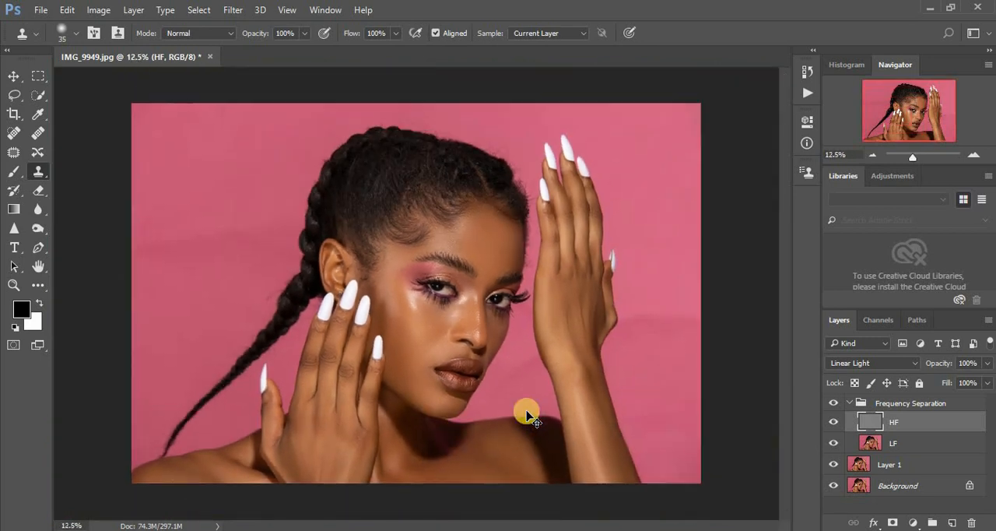
{"action": "key", "text": "ctrl+plus"}
{"action": "key", "text": "ctrl+plus"}
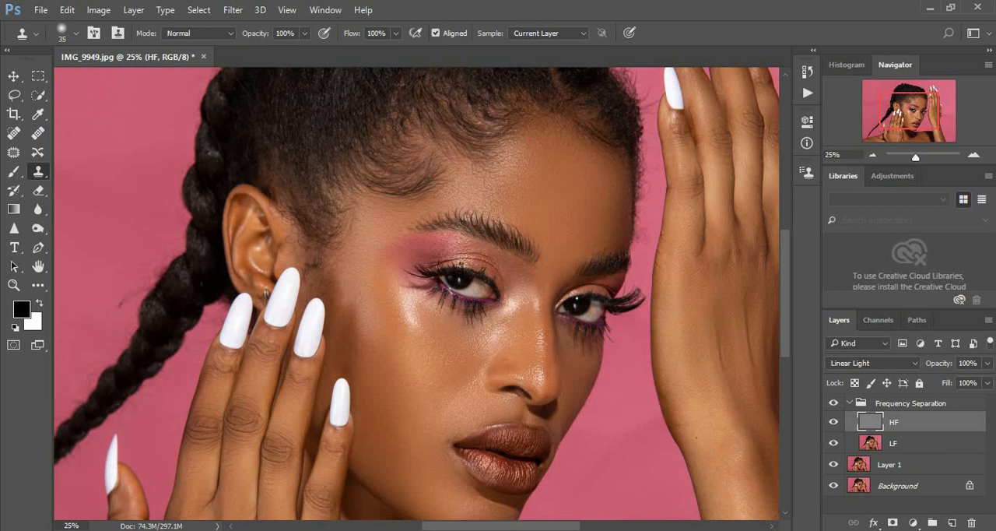
{"action": "left_click_drag", "start_coordinate": [574, 527], "coordinate": [620, 526]}
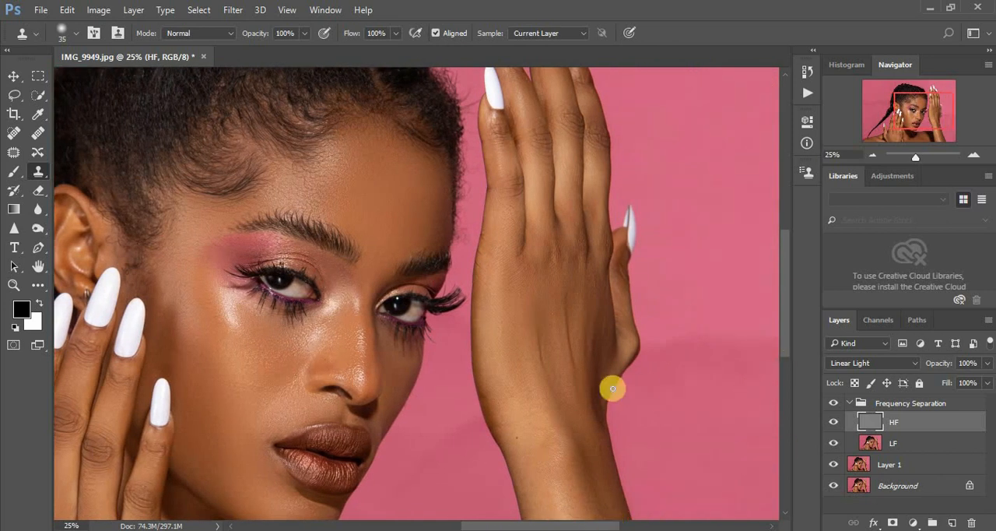
{"action": "left_click_drag", "start_coordinate": [785, 348], "coordinate": [719, 407]}
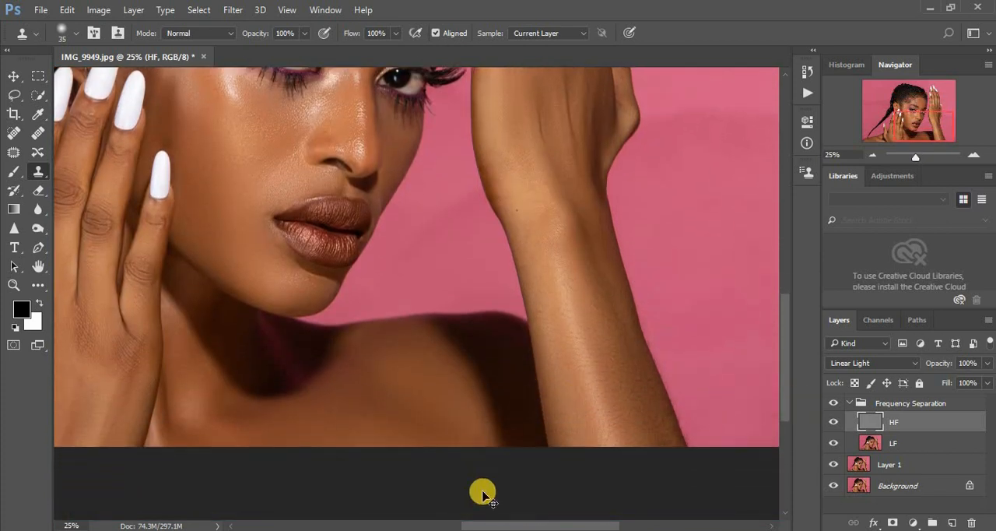
{"action": "key", "text": "ctrl+minus"}
{"action": "key", "text": "ctrl+minus"}
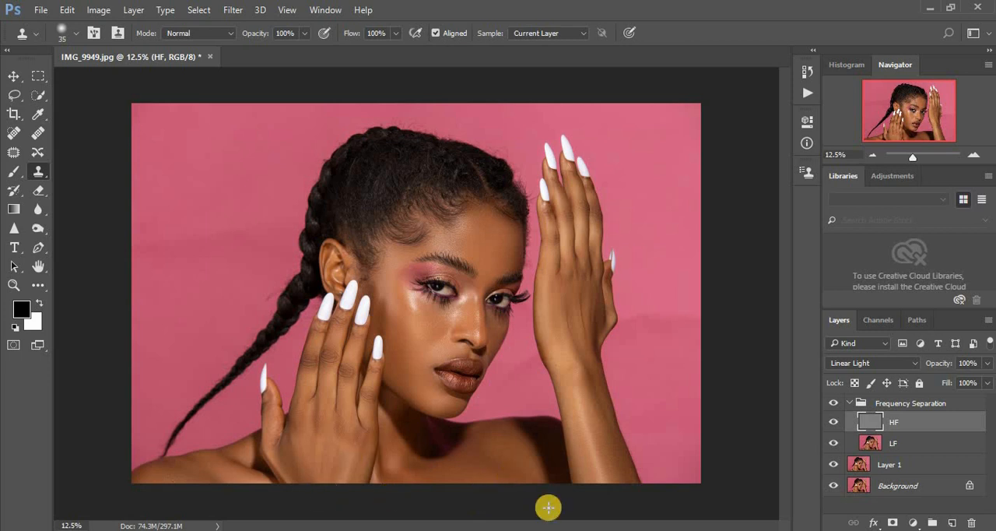
- Collapse the Frequency Separation group and compare the whole portrait with the group hidden and shown
{"action": "left_click", "coordinate": [853, 404]}
{"action": "left_click", "coordinate": [834, 404]}
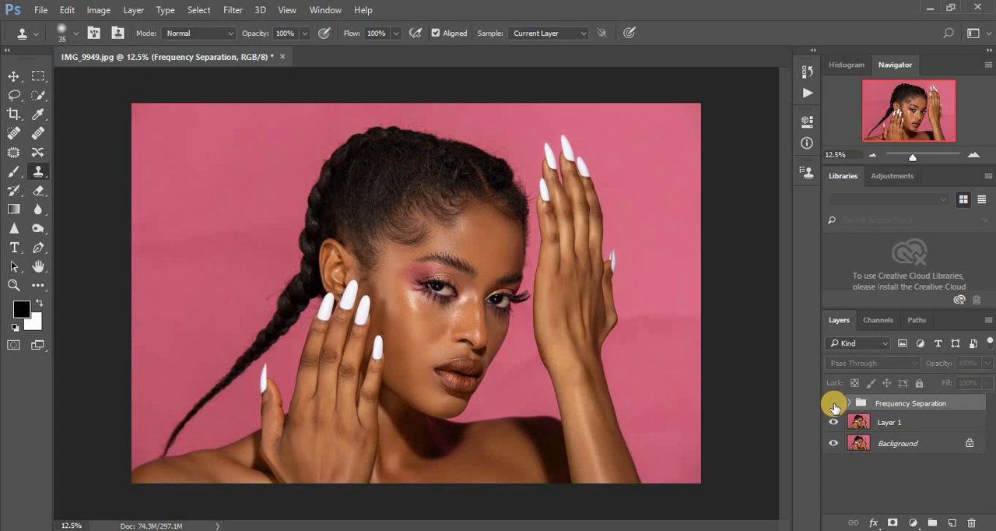
{"action": "left_click", "coordinate": [835, 406]}
{"action": "left_click", "coordinate": [834, 406]}
{"action": "left_click", "coordinate": [834, 407]}
- Compare the face up close with the Frequency Separation group hidden and shown
{"action": "key", "text": "ctrl+plus"}
{"action": "key", "text": "ctrl+plus"}
{"action": "key", "text": "ctrl+plus"}
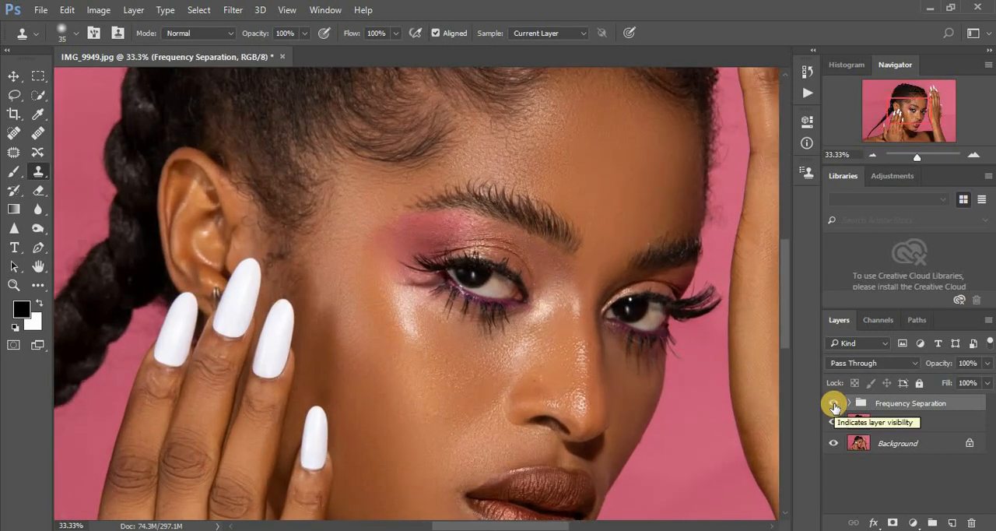
{"action": "left_click", "coordinate": [833, 405]}
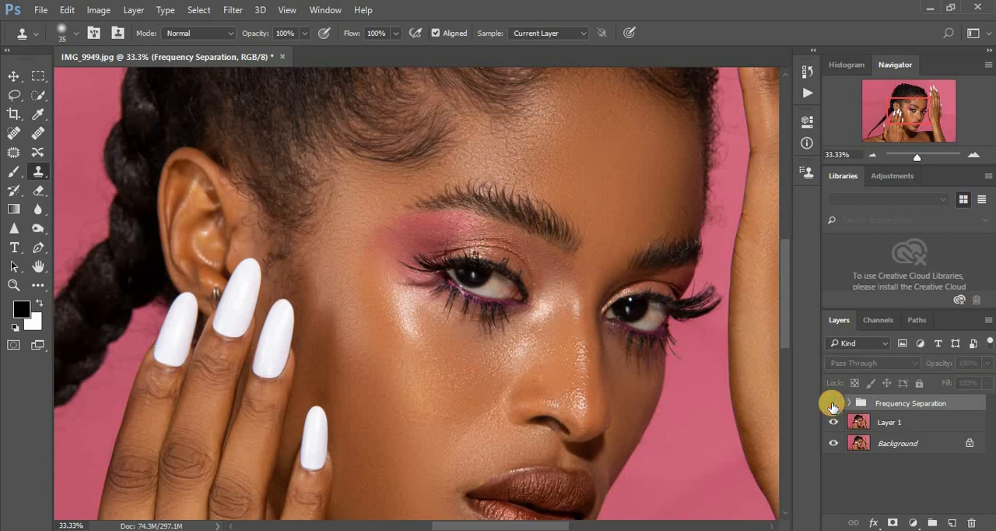
{"action": "left_click", "coordinate": [833, 405]}
{"action": "left_click", "coordinate": [833, 405]}
{"action": "left_click", "coordinate": [833, 404]}
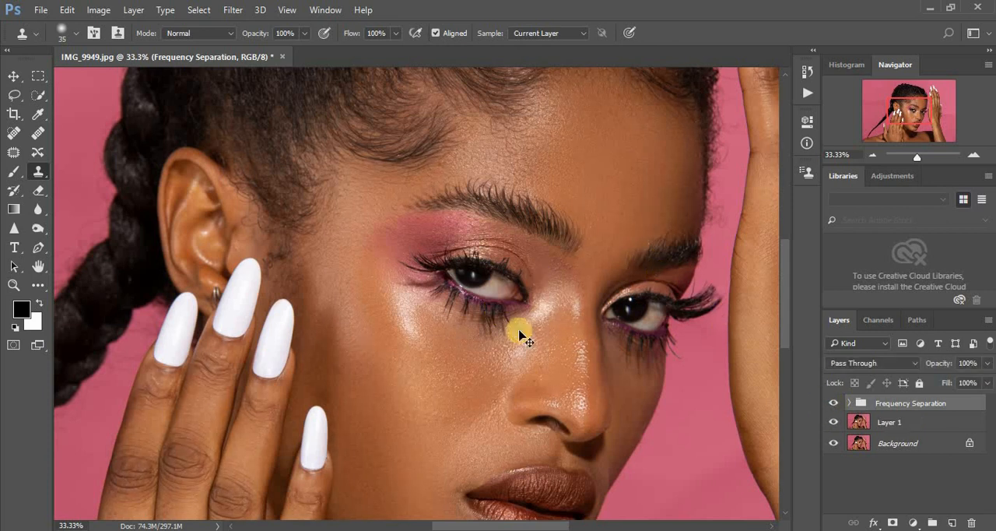
{"action": "key", "text": "ctrl+minus"}
{"action": "key", "text": "ctrl+minus"}
{"action": "key", "text": "ctrl+minus"}
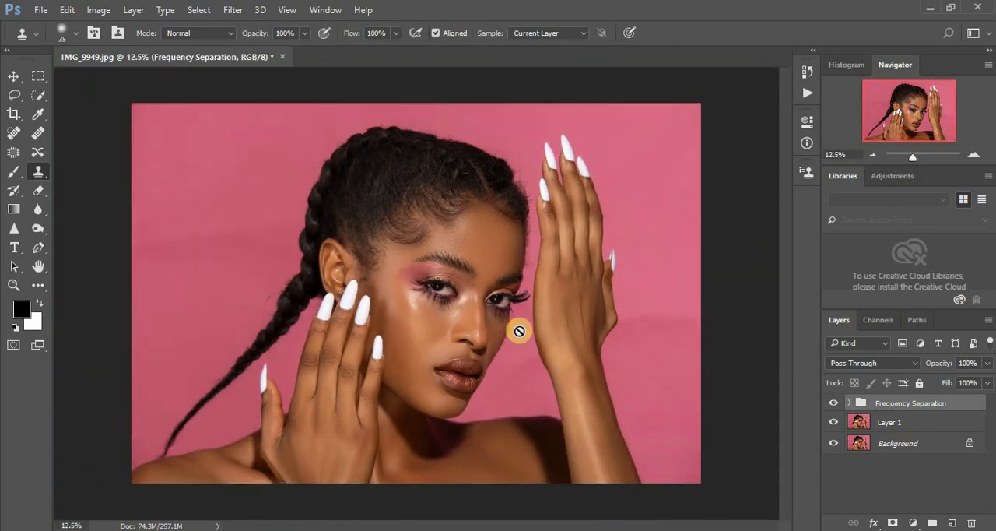
- Add a Curves adjustment layer that brightens the midtones from input 112 to output 137, and invert its mask to black
{"action": "left_click", "coordinate": [913, 523]}
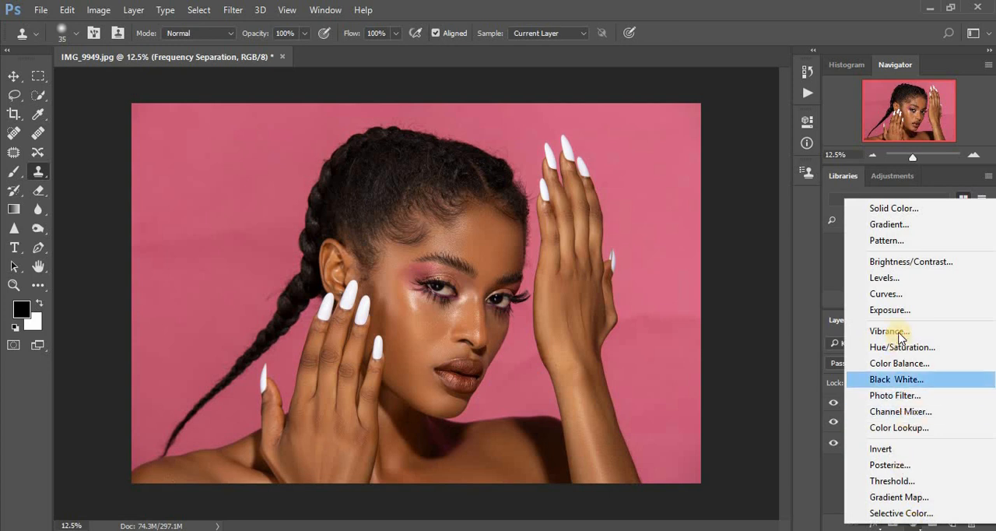
{"action": "left_click", "coordinate": [891, 296]}
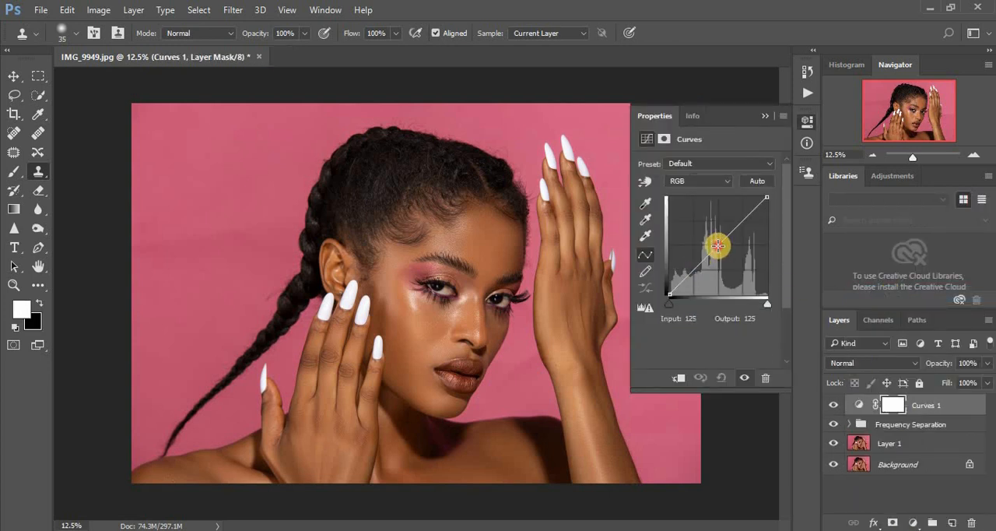
{"action": "left_click_drag", "start_coordinate": [718, 246], "coordinate": [711, 239]}
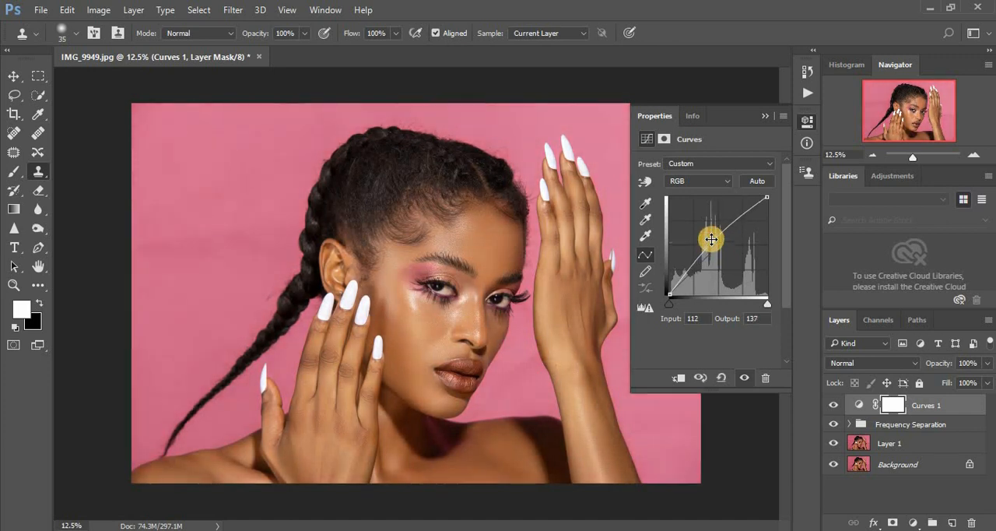
{"action": "left_click", "coordinate": [761, 116]}
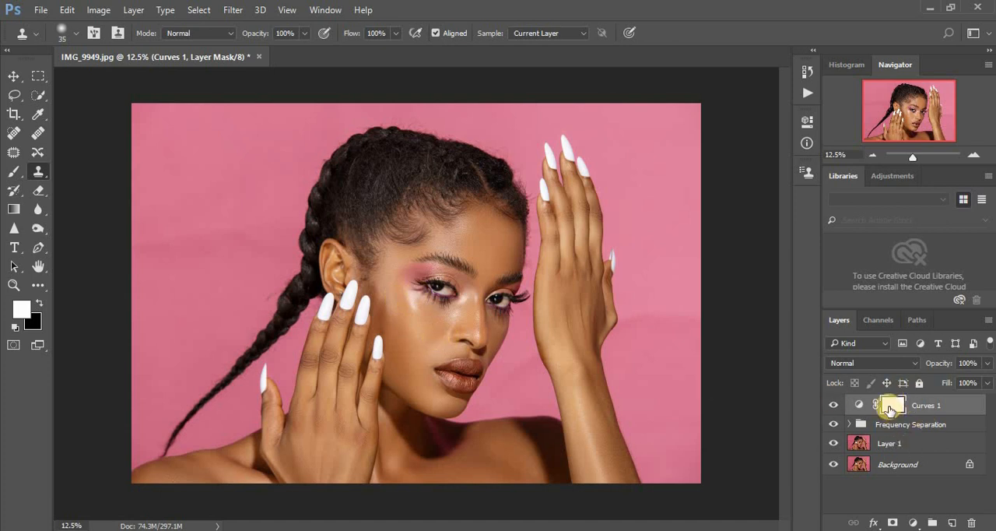
{"action": "key", "text": "ctrl+i"}
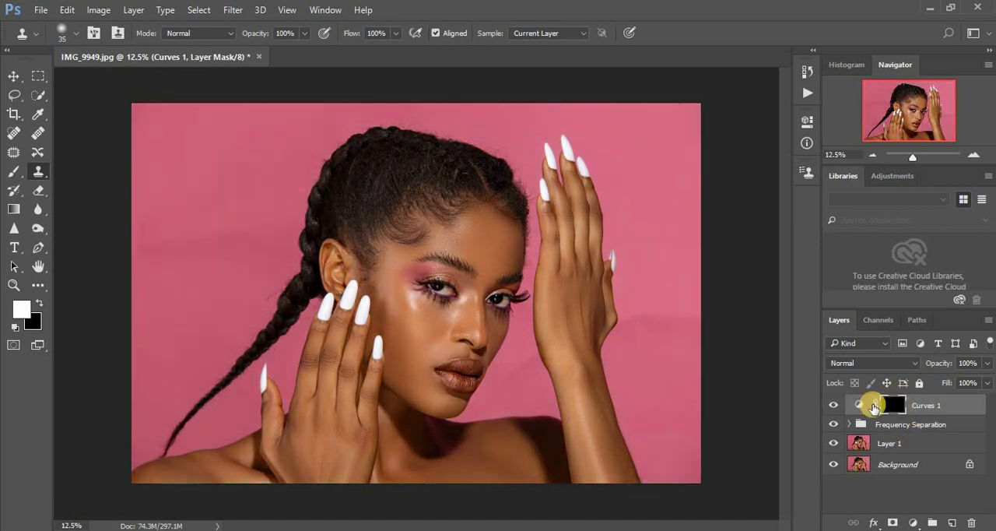
- Add a second Curves adjustment layer that darkens the midtones from input 129 to output 106, and invert its mask to black
{"action": "left_click", "coordinate": [913, 523]}
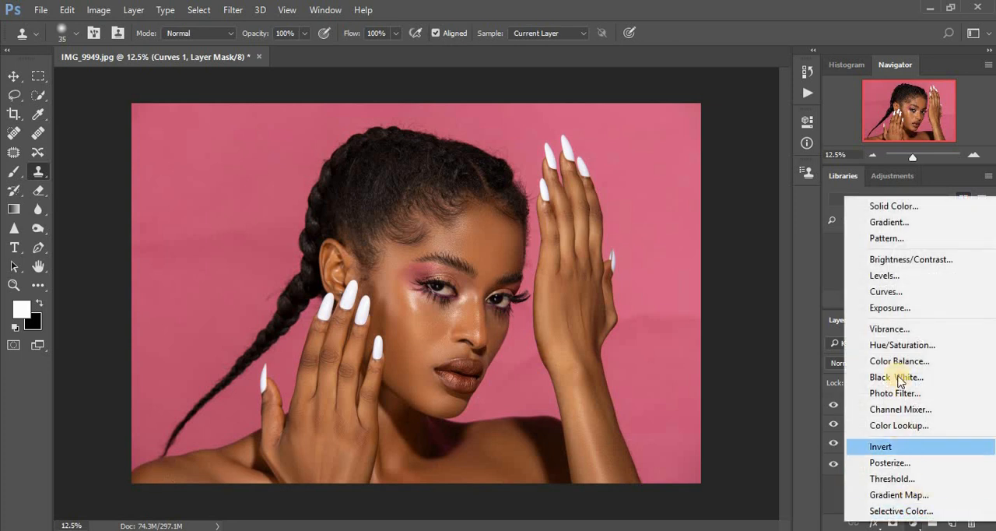
{"action": "left_click", "coordinate": [892, 291]}
{"action": "left_click", "coordinate": [717, 251]}
{"action": "left_click_drag", "start_coordinate": [717, 251], "coordinate": [718, 257]}
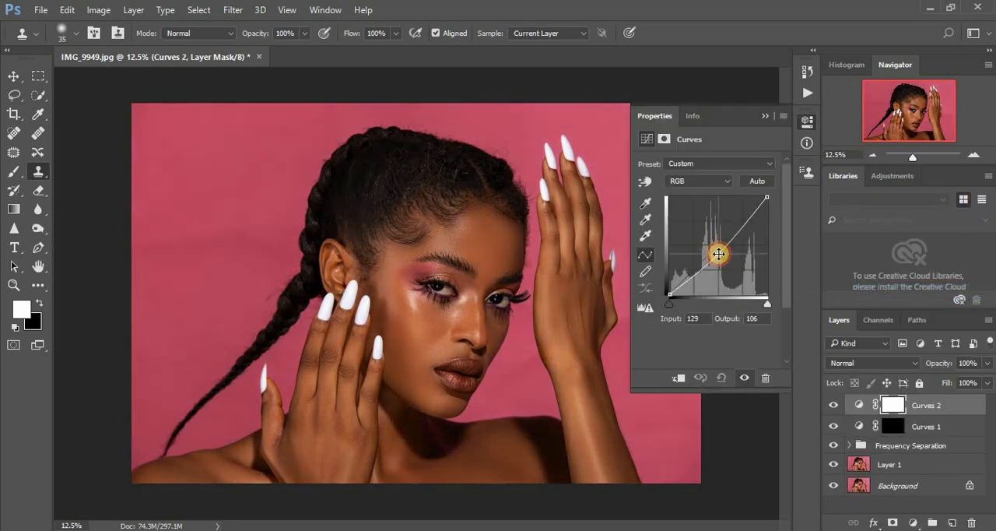
{"action": "left_click", "coordinate": [766, 113]}
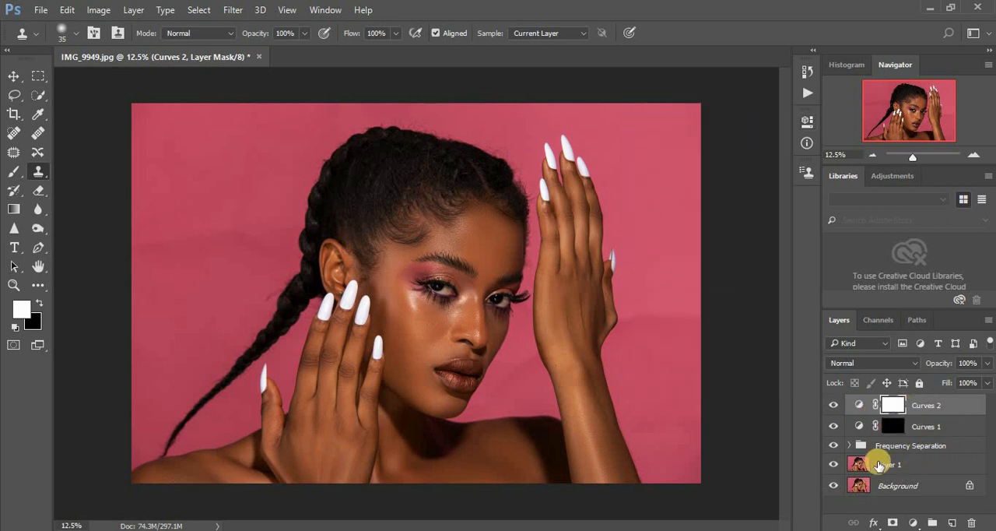
{"action": "key", "text": "ctrl+i"}
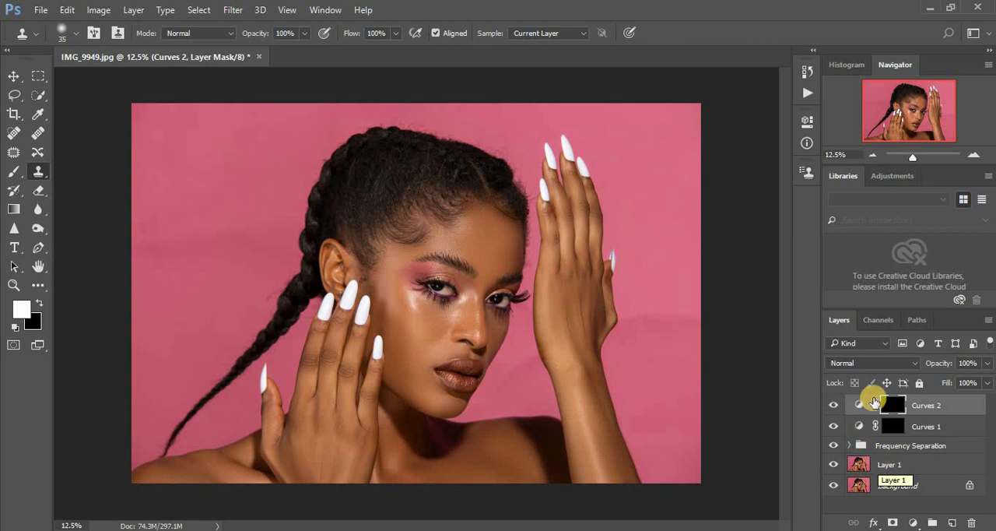
- Rename the darkening Curves layer "burn" and the brightening Curves layer "dodge"
{"action": "left_click", "coordinate": [919, 404]}
{"action": "double_click", "coordinate": [919, 405]}
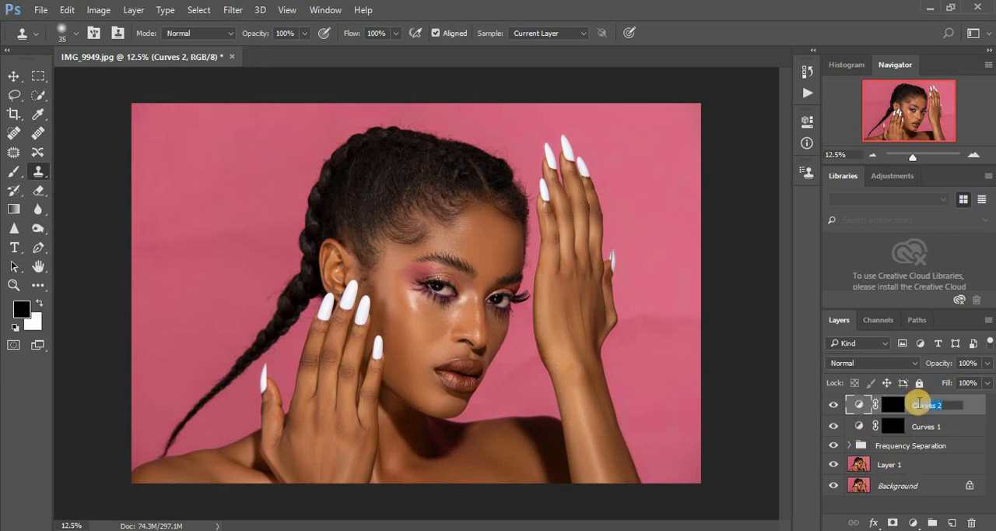
{"action": "type", "text": "burn"}
{"action": "key", "text": "Return"}
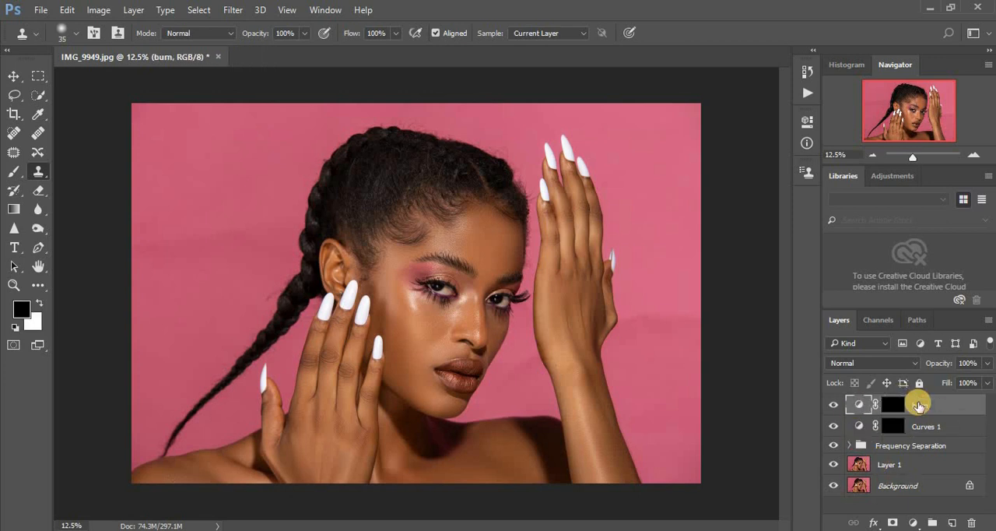
{"action": "double_click", "coordinate": [930, 426]}
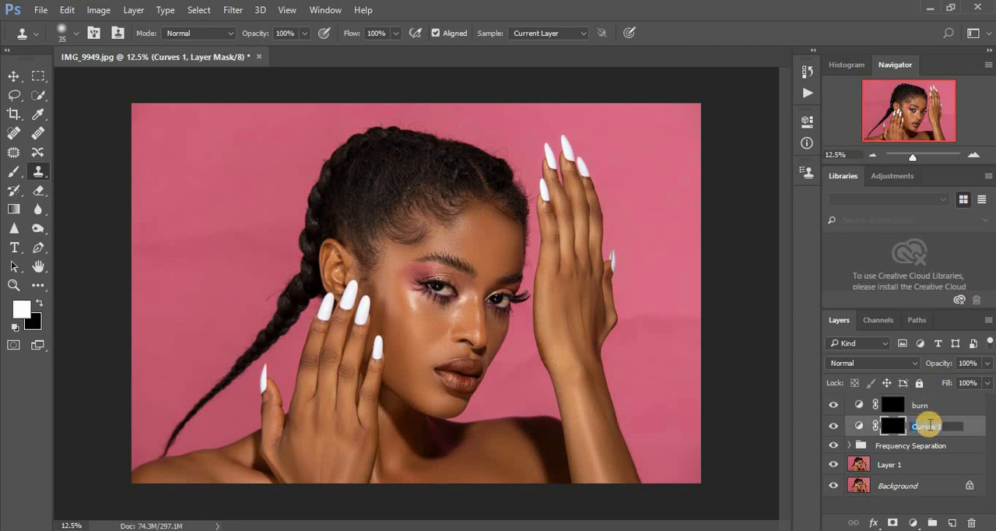
{"action": "type", "text": "dodge"}
{"action": "key", "text": "Return"}
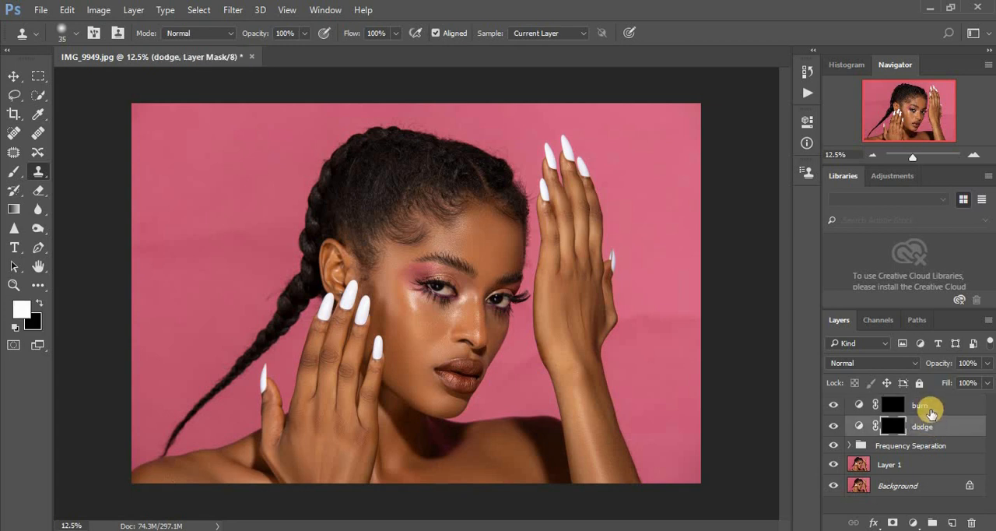
- Group the burn and dodge layers and name the group "dnb"
{"action": "left_click", "coordinate": [928, 408], "text": "shift"}
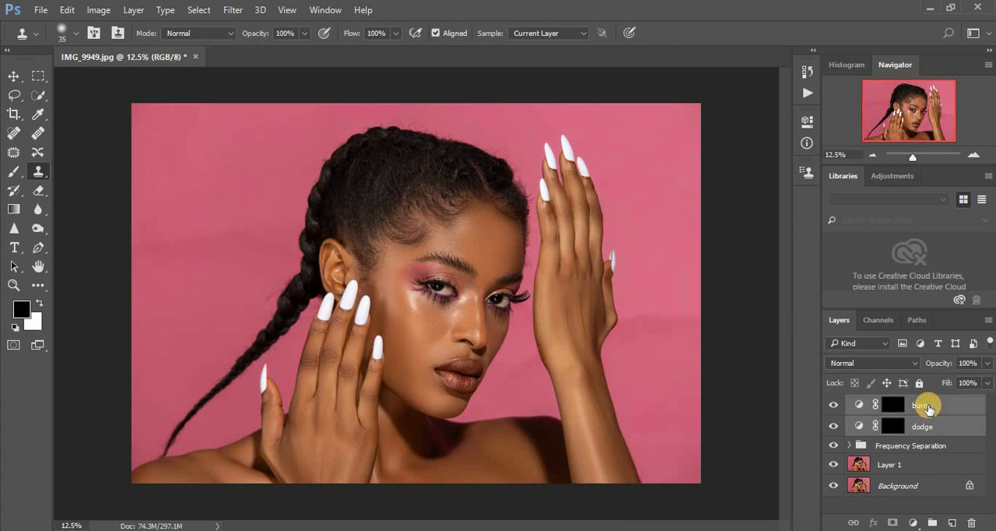
{"action": "key", "text": "ctrl+g"}
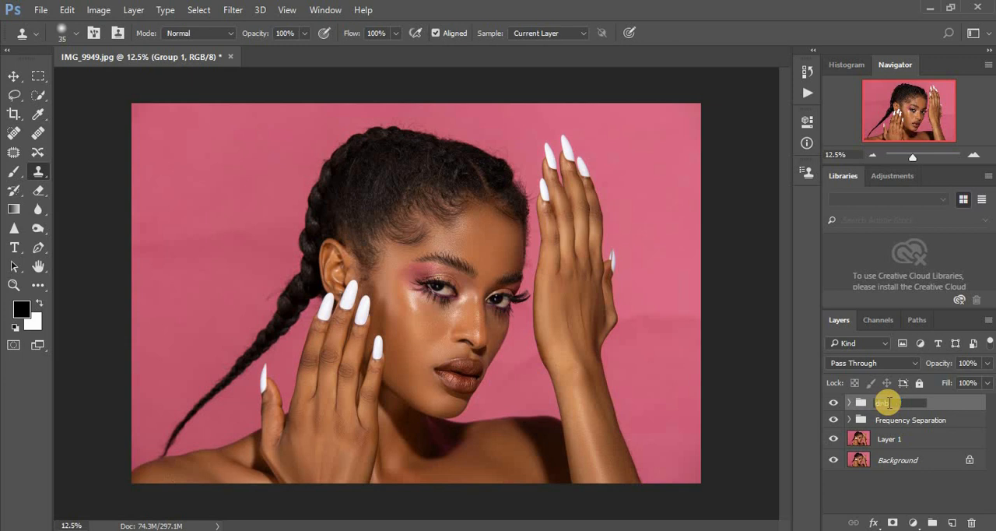
{"action": "key", "text": "Return"}
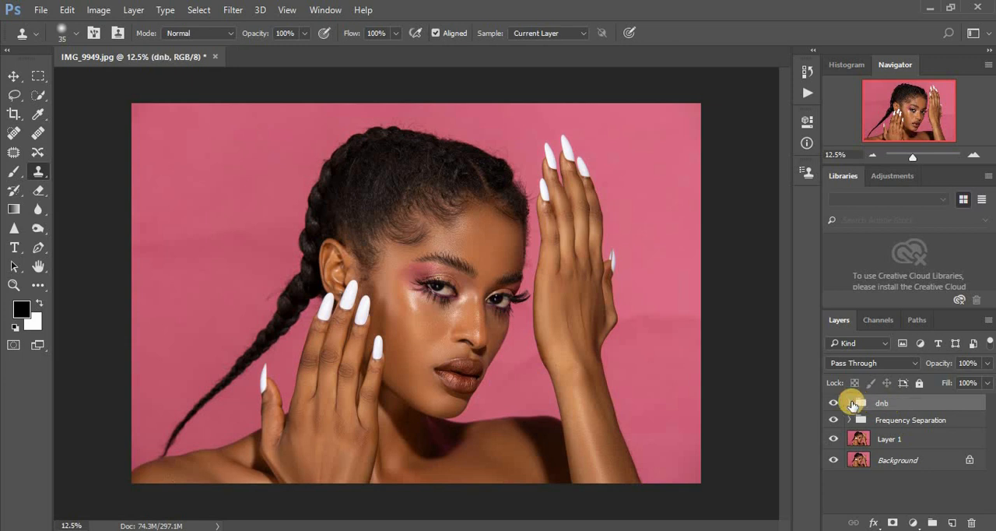
- Add a Black & White adjustment above the burn layer with Reds at -69, and hide the Frequency Separation group
{"action": "left_click", "coordinate": [850, 403]}
{"action": "left_click", "coordinate": [905, 422]}
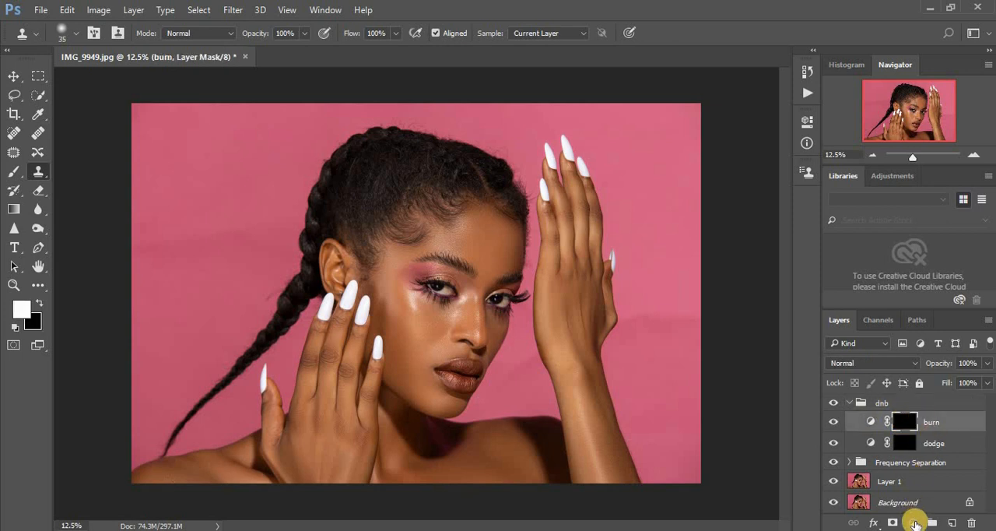
{"action": "left_click", "coordinate": [915, 523]}
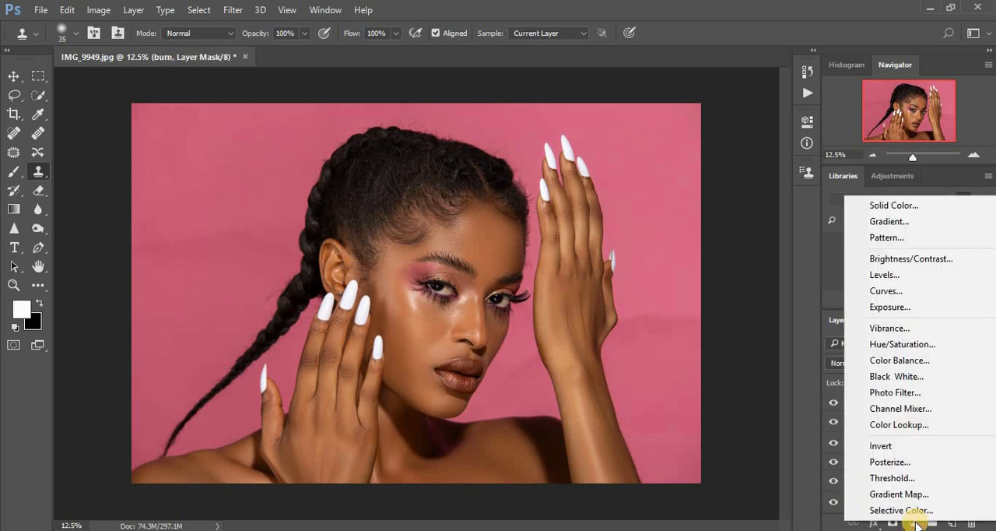
{"action": "left_click", "coordinate": [891, 377]}
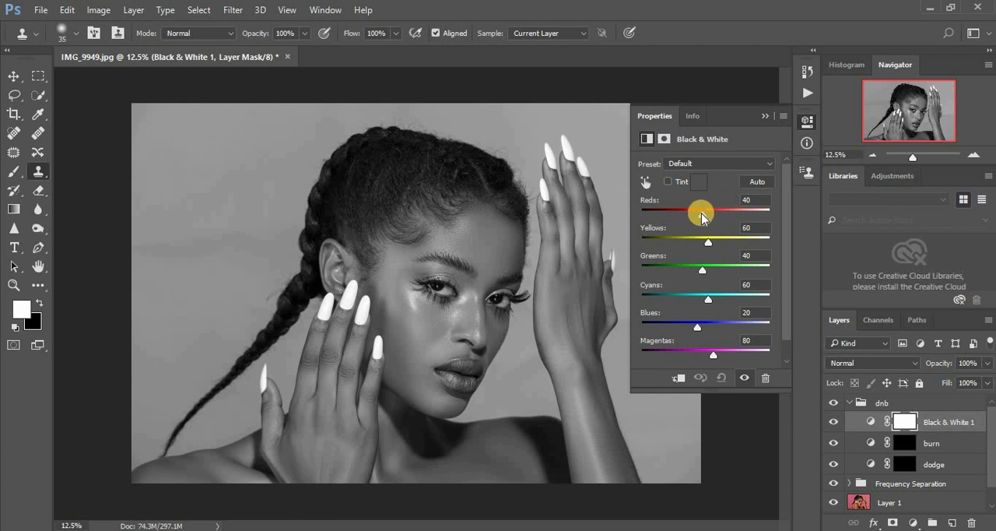
{"action": "left_click_drag", "start_coordinate": [703, 213], "coordinate": [676, 217]}
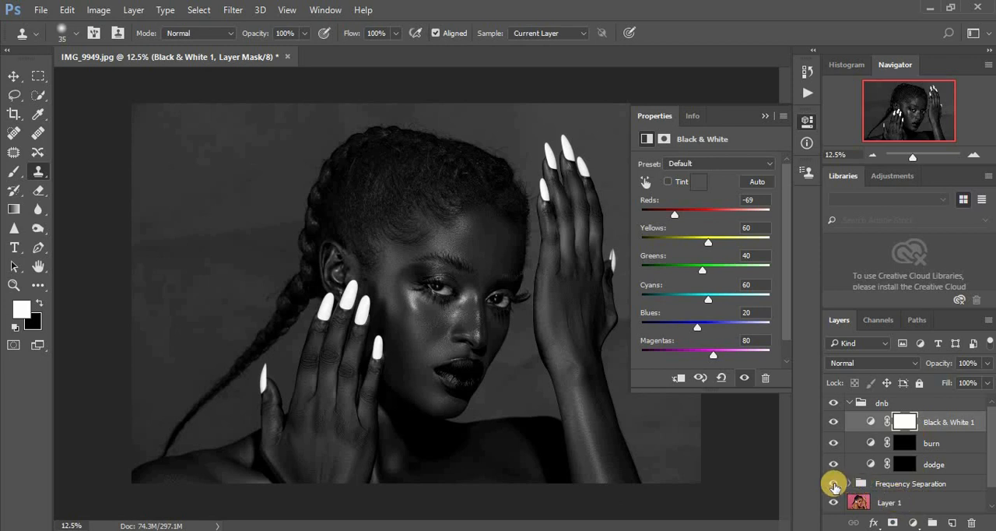
{"action": "left_click", "coordinate": [834, 484]}
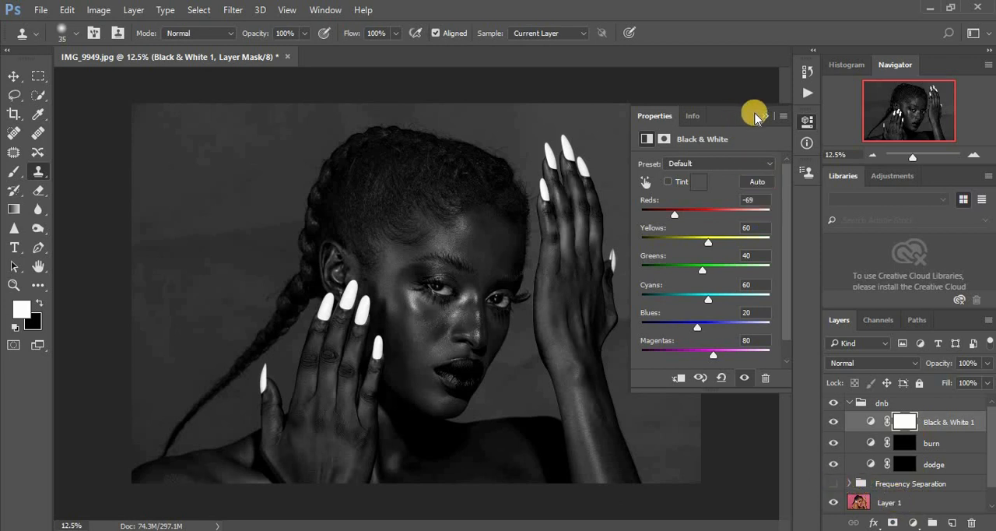
{"action": "left_click", "coordinate": [762, 114]}
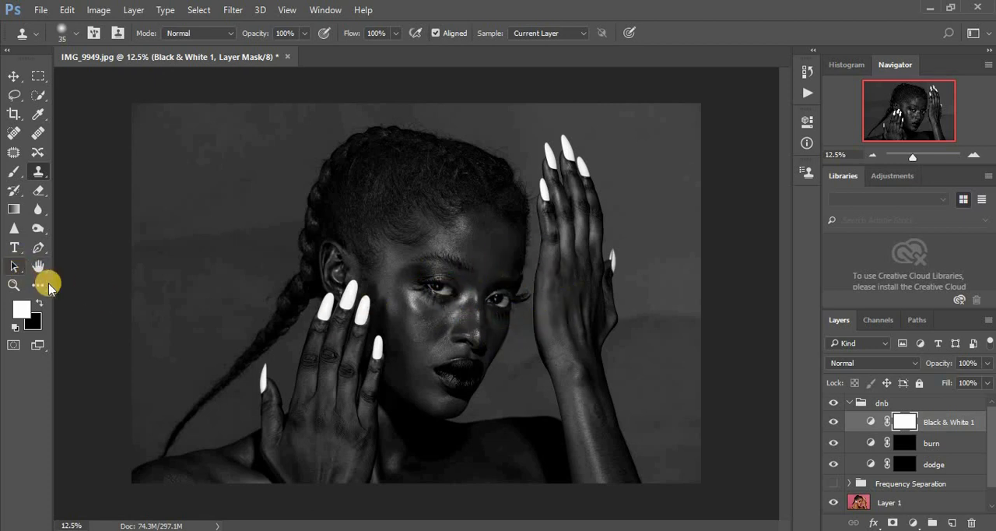
- Set up the Brush tool at 9% opacity and size 100 for painting on the face
{"action": "left_click", "coordinate": [14, 174]}
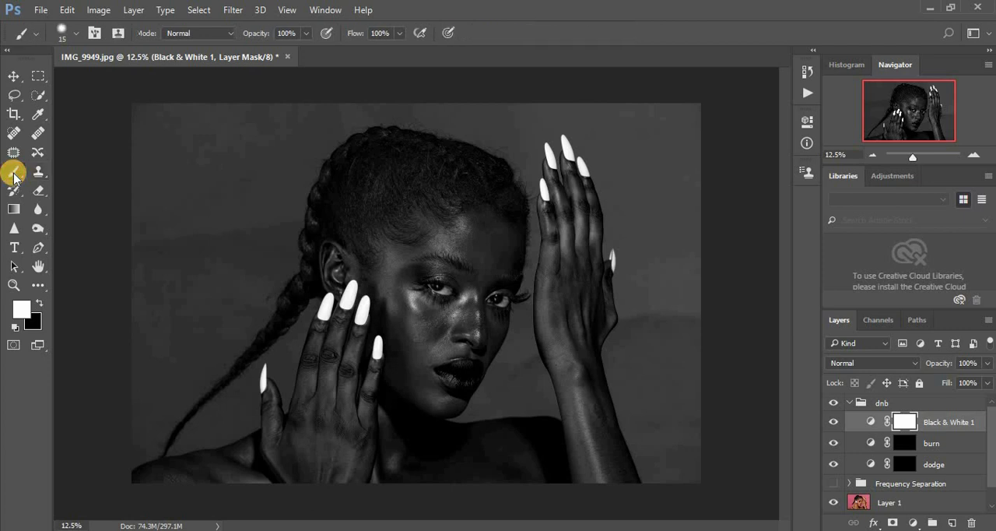
{"action": "left_click_drag", "start_coordinate": [305, 37], "coordinate": [260, 56]}
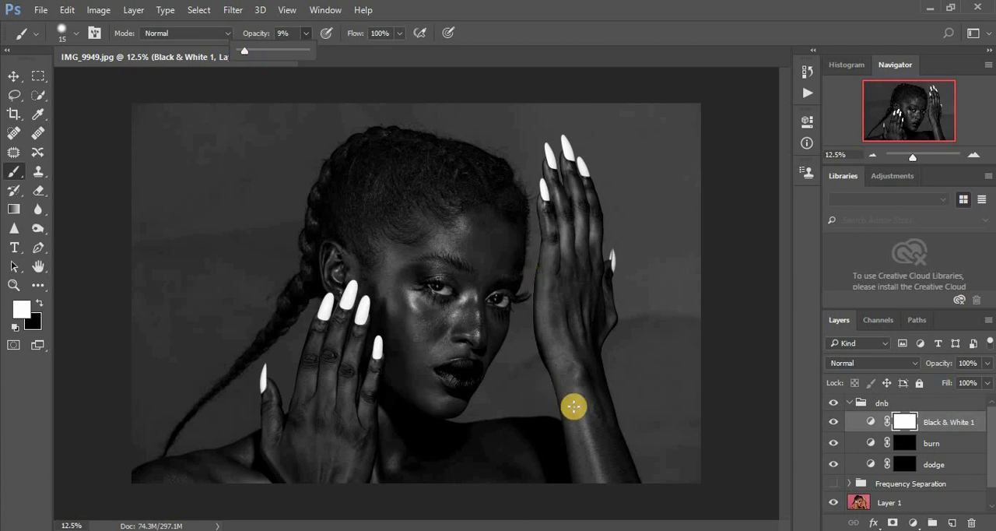
{"action": "key", "text": "ctrl+plus"}
{"action": "key", "text": "ctrl+plus"}
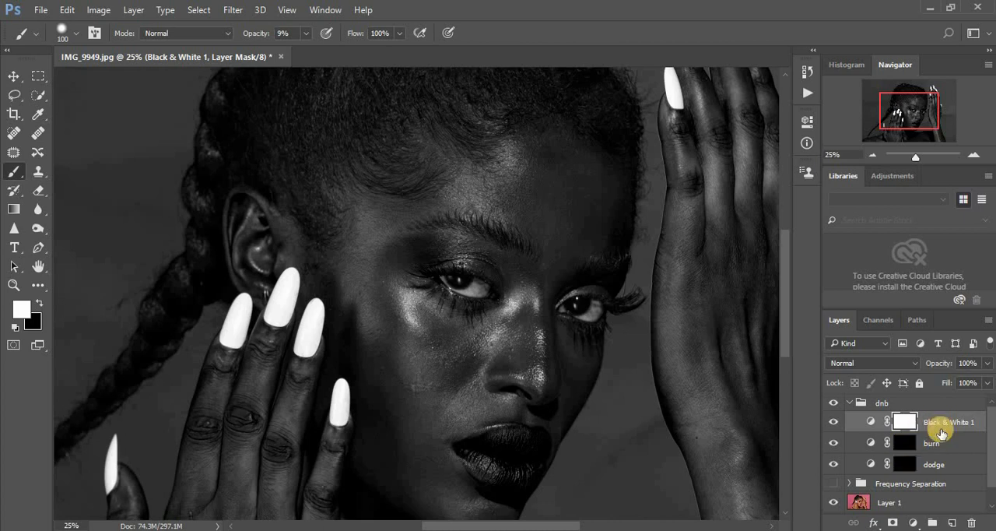
- Paint white on the burn layer's mask over the bright cheekbone highlight at the outer corner of the eye
{"action": "left_click", "coordinate": [905, 444]}
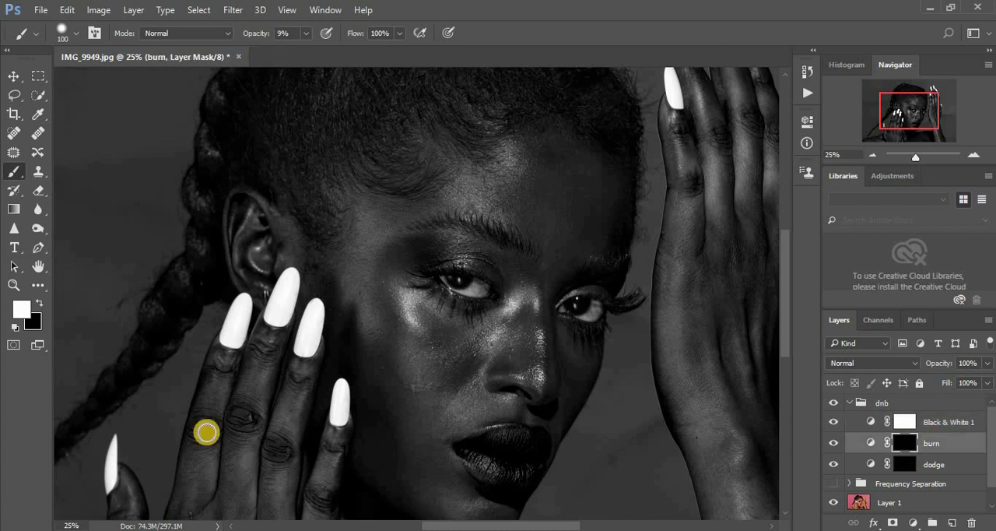
{"action": "left_click", "coordinate": [38, 304]}
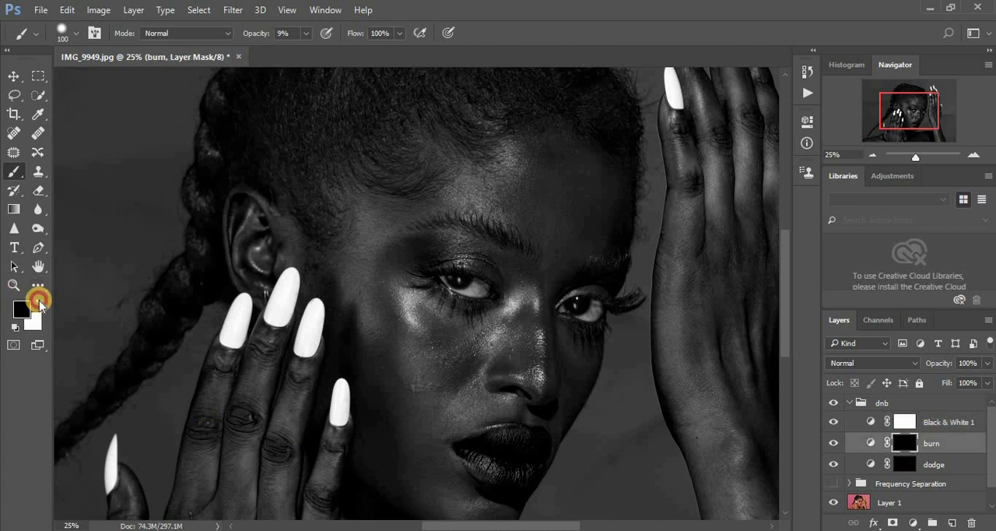
{"action": "left_click", "coordinate": [39, 303]}
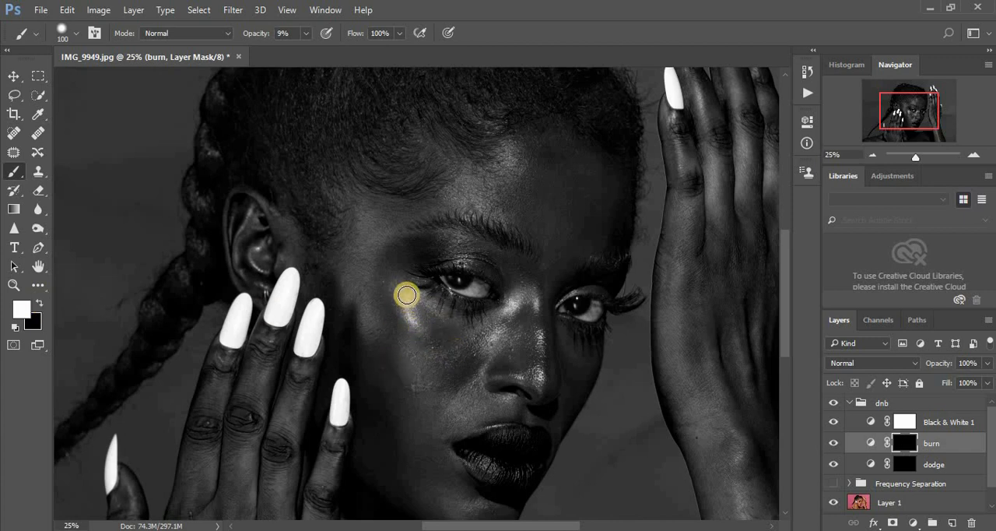
{"action": "mouse_move", "coordinate": [405, 296]}
{"action": "left_mouse_down"}
{"action": "mouse_move", "coordinate": [418, 322]}
{"action": "mouse_move", "coordinate": [407, 297]}
{"action": "left_mouse_up"}
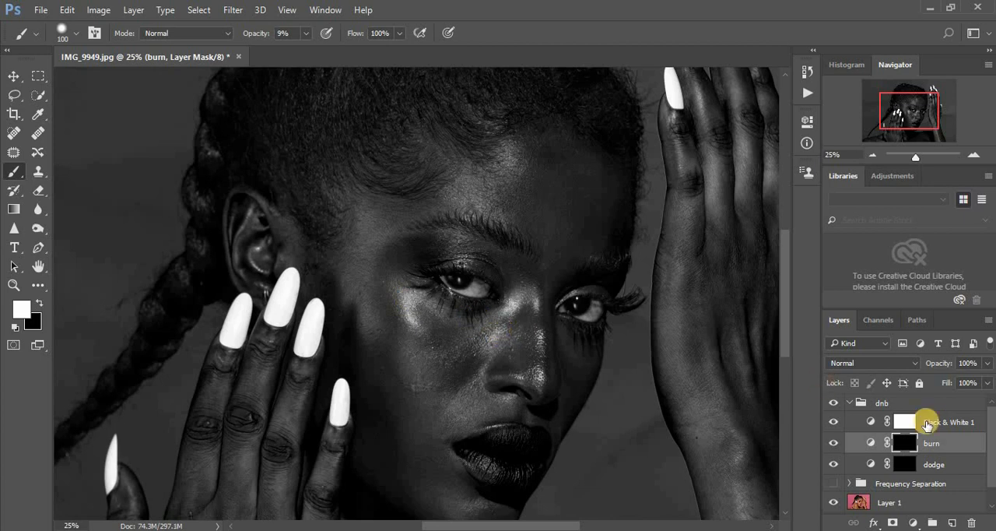
- Paint white on the dodge layer's mask over the cheekbone, nose bridge and forehead, using a 200-size brush for the forehead
{"action": "left_click", "coordinate": [906, 464]}
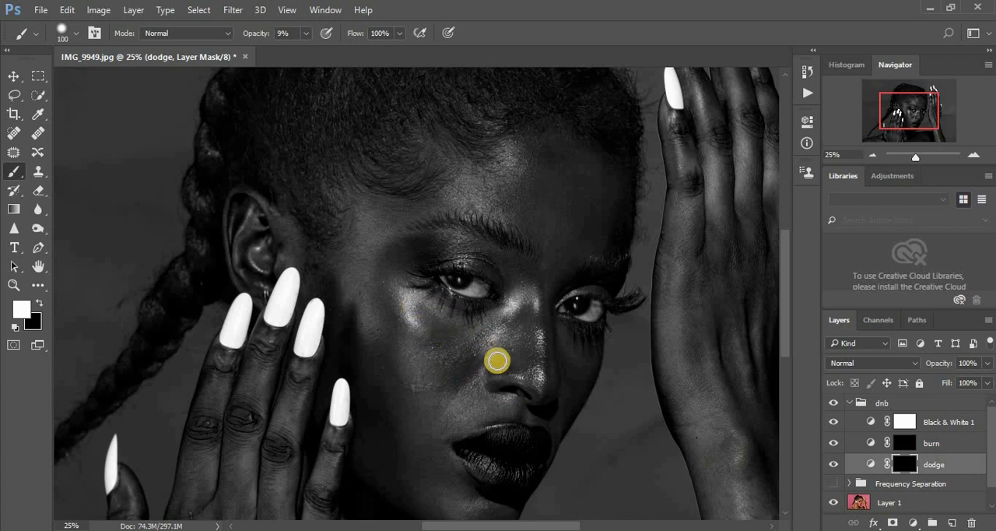
{"action": "mouse_move", "coordinate": [416, 322]}
{"action": "left_mouse_down"}
{"action": "mouse_move", "coordinate": [403, 289]}
{"action": "mouse_move", "coordinate": [415, 320]}
{"action": "mouse_move", "coordinate": [404, 289]}
{"action": "mouse_move", "coordinate": [414, 288]}
{"action": "left_mouse_up"}
{"action": "left_click", "coordinate": [584, 320]}
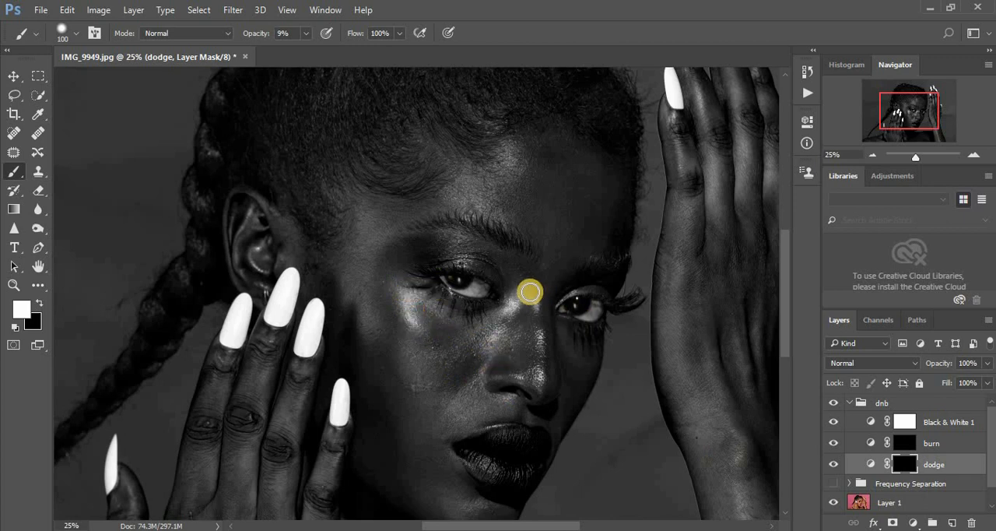
{"action": "mouse_move", "coordinate": [527, 289]}
{"action": "left_mouse_down"}
{"action": "mouse_move", "coordinate": [535, 314]}
{"action": "mouse_move", "coordinate": [527, 289]}
{"action": "mouse_move", "coordinate": [510, 311]}
{"action": "mouse_move", "coordinate": [534, 284]}
{"action": "mouse_move", "coordinate": [541, 387]}
{"action": "left_mouse_up"}
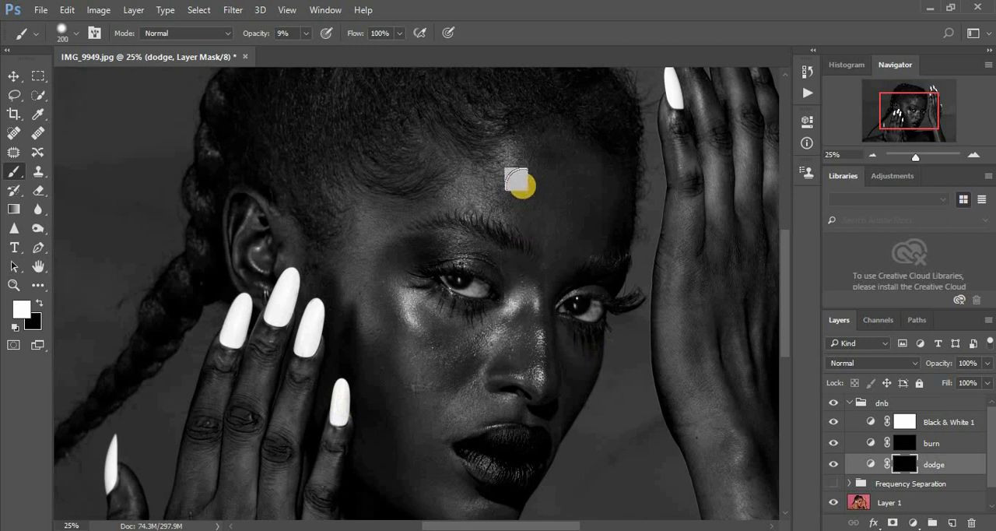
{"action": "mouse_move", "coordinate": [514, 149]}
{"action": "left_mouse_down"}
{"action": "mouse_move", "coordinate": [474, 201]}
{"action": "mouse_move", "coordinate": [513, 140]}
{"action": "left_mouse_up"}
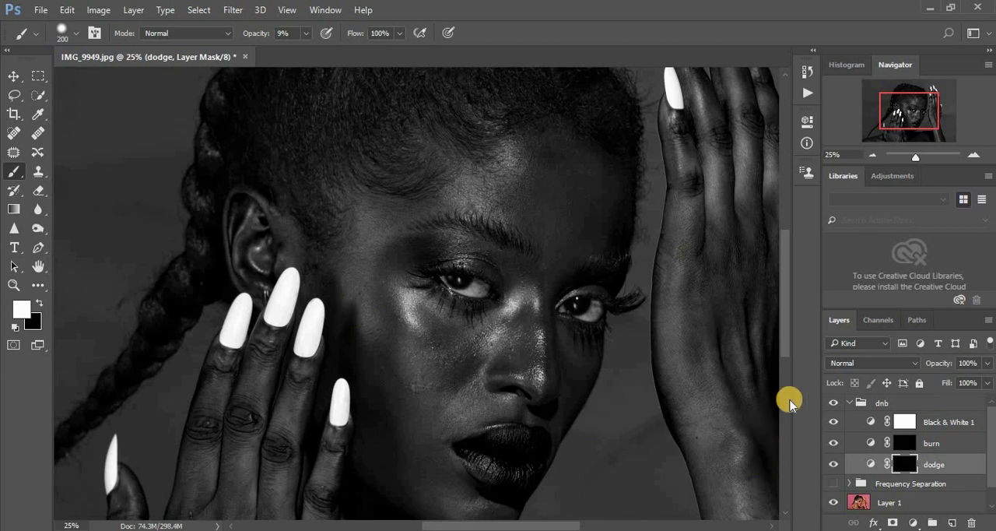
- Continue painting the dodge mask over the chin, upper chest and shoulder at brush size 175
{"action": "key", "text": "ctrl+minus"}
{"action": "key", "text": "ctrl+minus"}
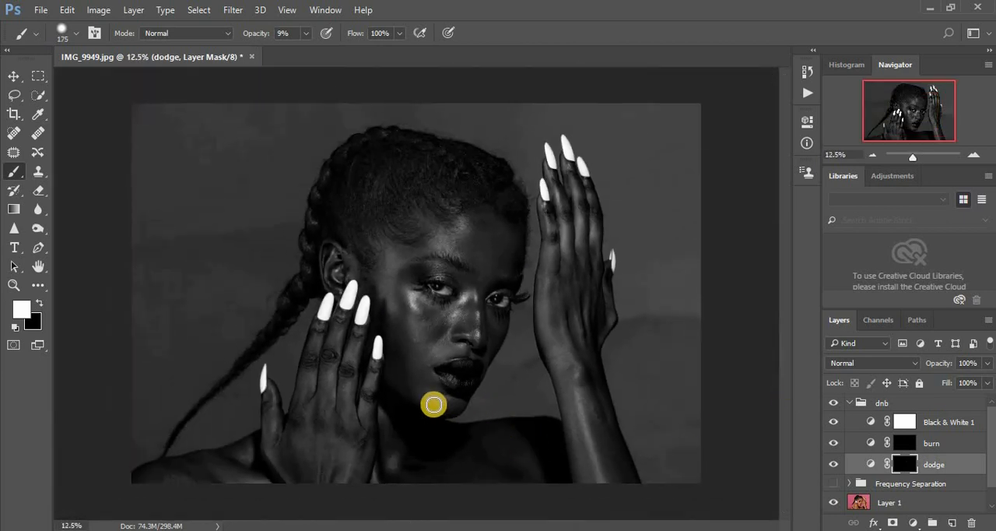
{"action": "mouse_move", "coordinate": [434, 402]}
{"action": "left_mouse_down"}
{"action": "mouse_move", "coordinate": [443, 400]}
{"action": "mouse_move", "coordinate": [434, 403]}
{"action": "left_mouse_up"}
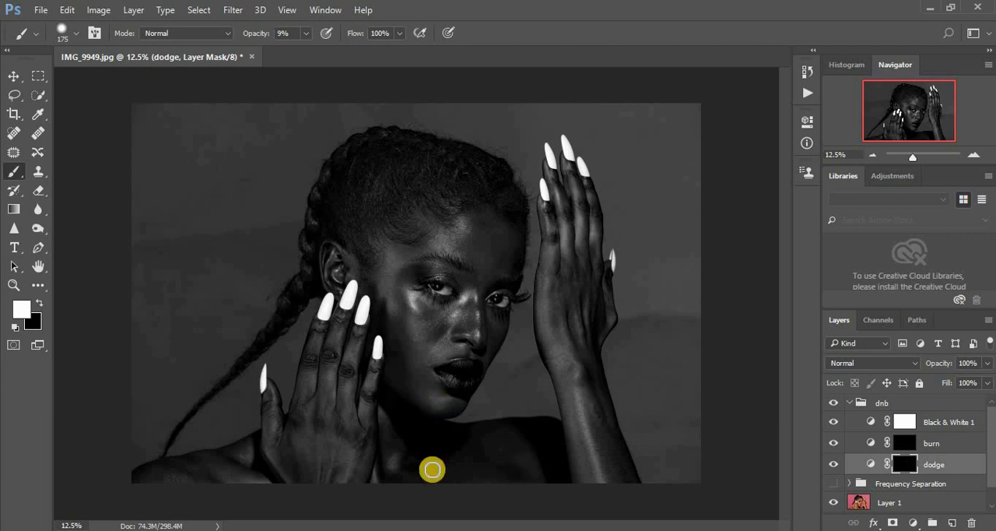
{"action": "left_click_drag", "start_coordinate": [373, 466], "coordinate": [374, 481]}
{"action": "mouse_move", "coordinate": [264, 485]}
{"action": "left_mouse_down"}
{"action": "mouse_move", "coordinate": [230, 479]}
{"action": "mouse_move", "coordinate": [248, 461]}
{"action": "left_mouse_up"}
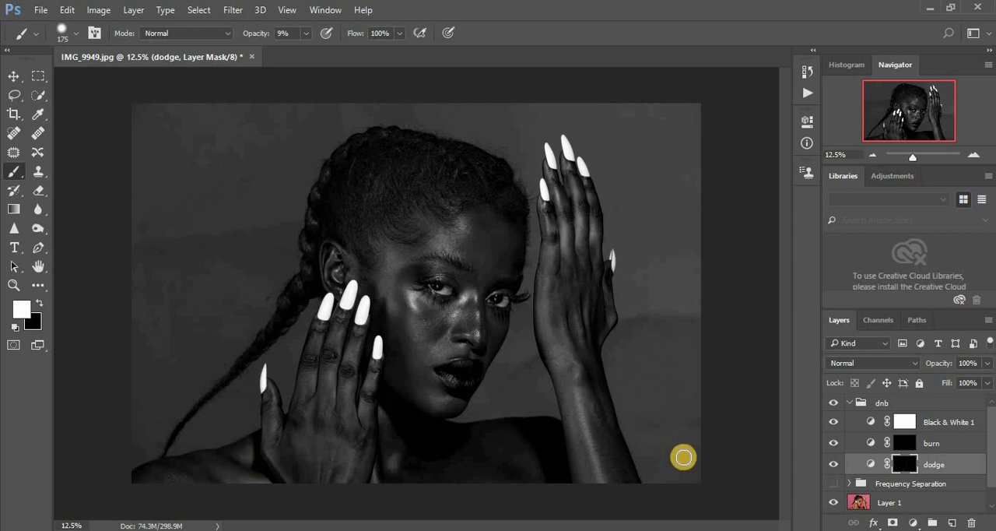
- Paint white on the burn layer's mask along the outer cheek, raised forearm and shoulder, enlarging the brush to 250
{"action": "left_click", "coordinate": [907, 445]}
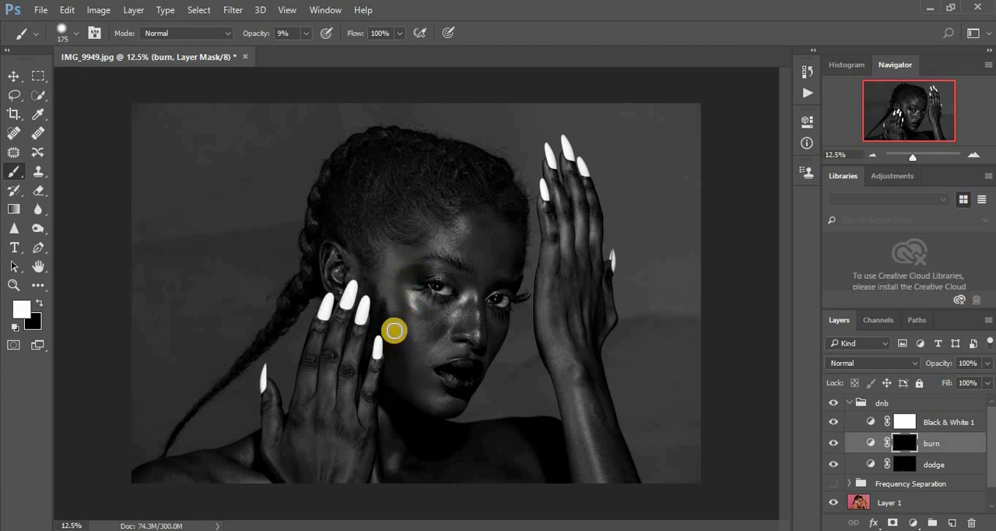
{"action": "mouse_move", "coordinate": [395, 331]}
{"action": "left_mouse_down"}
{"action": "mouse_move", "coordinate": [390, 355]}
{"action": "mouse_move", "coordinate": [383, 333]}
{"action": "mouse_move", "coordinate": [405, 364]}
{"action": "mouse_move", "coordinate": [381, 327]}
{"action": "left_mouse_up"}
{"action": "key", "text": "bracketright"}
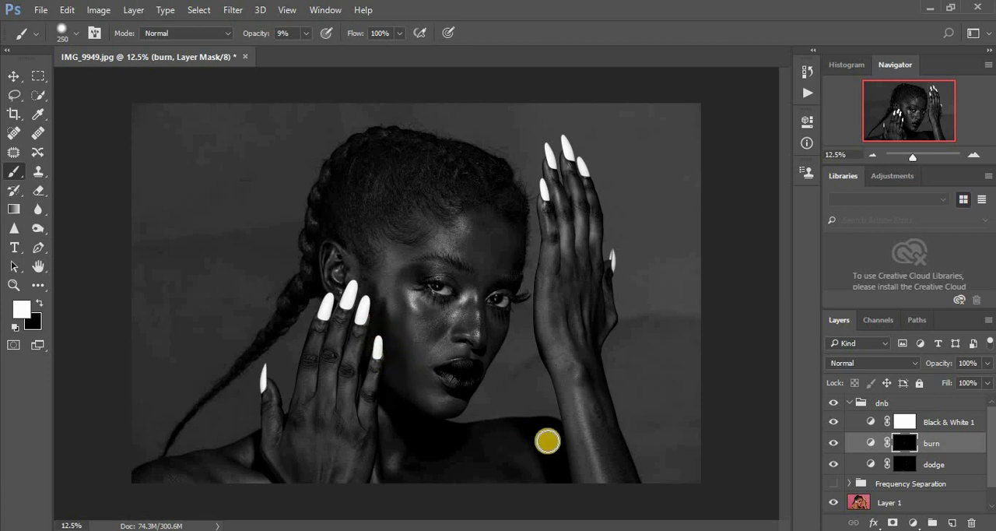
{"action": "mouse_move", "coordinate": [620, 460]}
{"action": "left_mouse_down"}
{"action": "mouse_move", "coordinate": [597, 394]}
{"action": "mouse_move", "coordinate": [620, 487]}
{"action": "mouse_move", "coordinate": [596, 404]}
{"action": "mouse_move", "coordinate": [636, 497]}
{"action": "mouse_move", "coordinate": [605, 418]}
{"action": "left_mouse_up"}
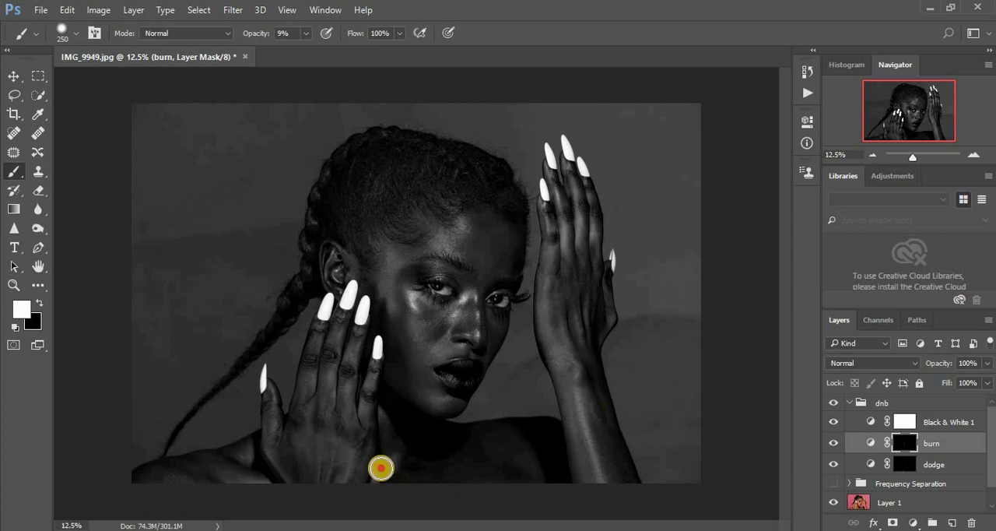
{"action": "mouse_move", "coordinate": [263, 484]}
{"action": "left_mouse_down"}
{"action": "mouse_move", "coordinate": [205, 473]}
{"action": "mouse_move", "coordinate": [305, 479]}
{"action": "left_mouse_up"}
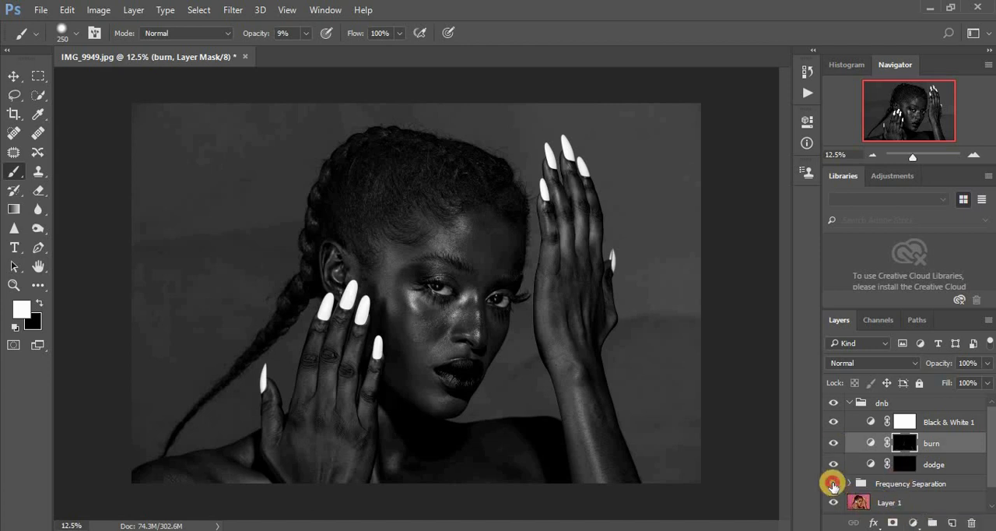
- Show the Frequency Separation group and delete the Black & White 1 adjustment layer
{"action": "left_click", "coordinate": [833, 483]}
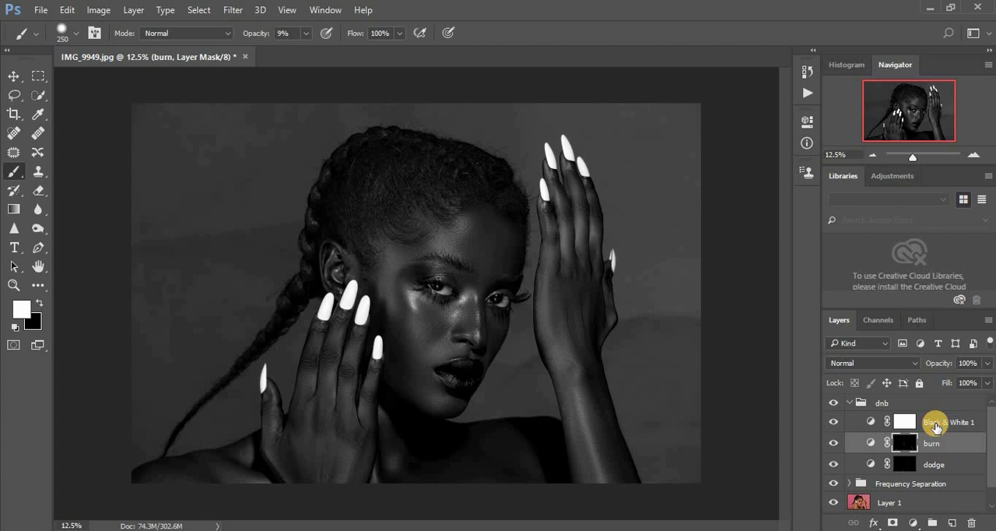
{"action": "left_click", "coordinate": [908, 422]}
{"action": "left_click_drag", "start_coordinate": [909, 423], "coordinate": [975, 521]}
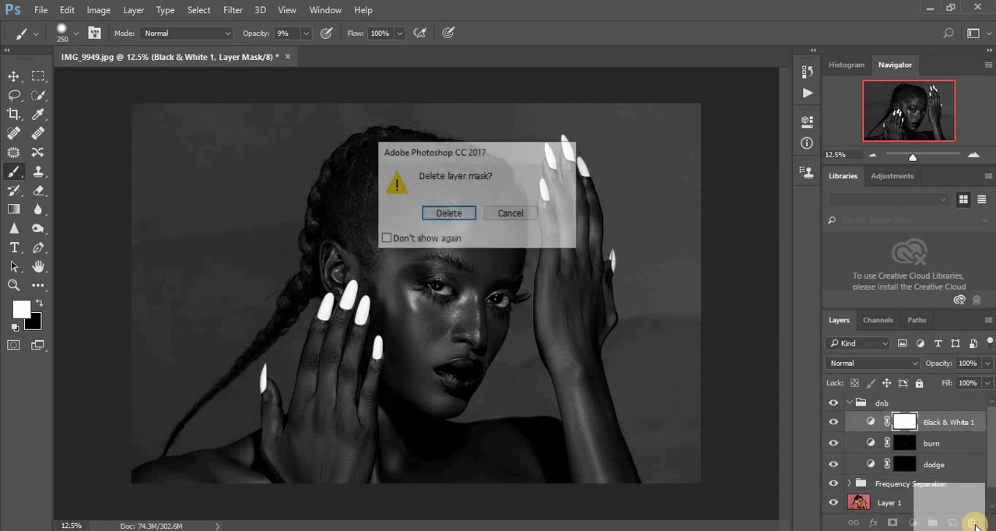
{"action": "left_click", "coordinate": [514, 215]}
{"action": "left_click_drag", "start_coordinate": [941, 432], "coordinate": [973, 522]}
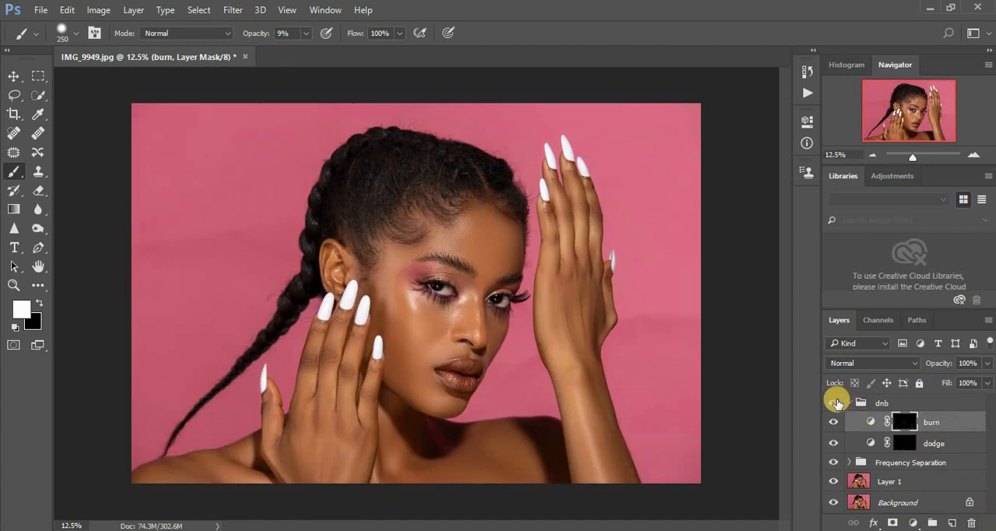
- Collapse the dnb group and toggle its visibility to compare the face and full portrait with and without dodge and burn
{"action": "left_click", "coordinate": [849, 403]}
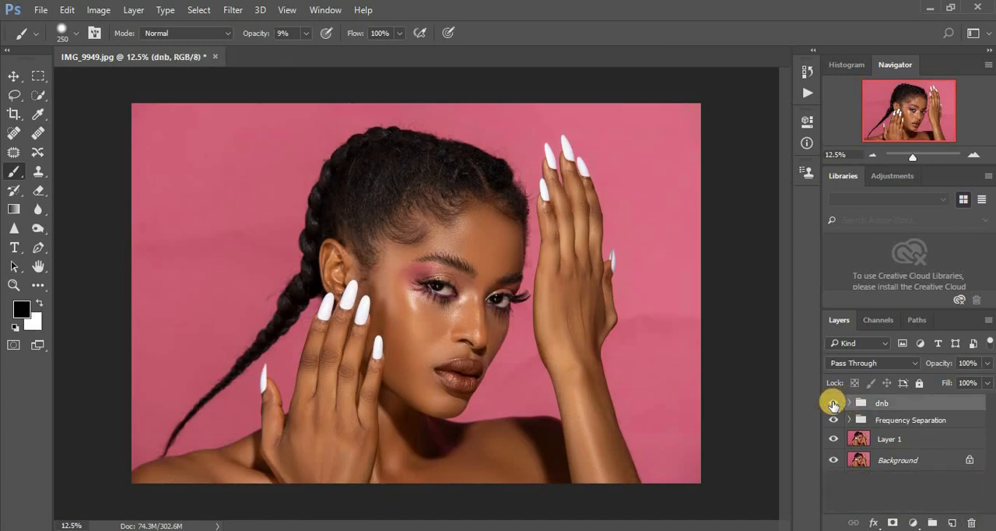
{"action": "left_click", "coordinate": [833, 403]}
{"action": "left_click", "coordinate": [833, 403]}
{"action": "left_click", "coordinate": [833, 403]}
{"action": "left_click", "coordinate": [833, 403]}
{"action": "key", "text": "ctrl+plus"}
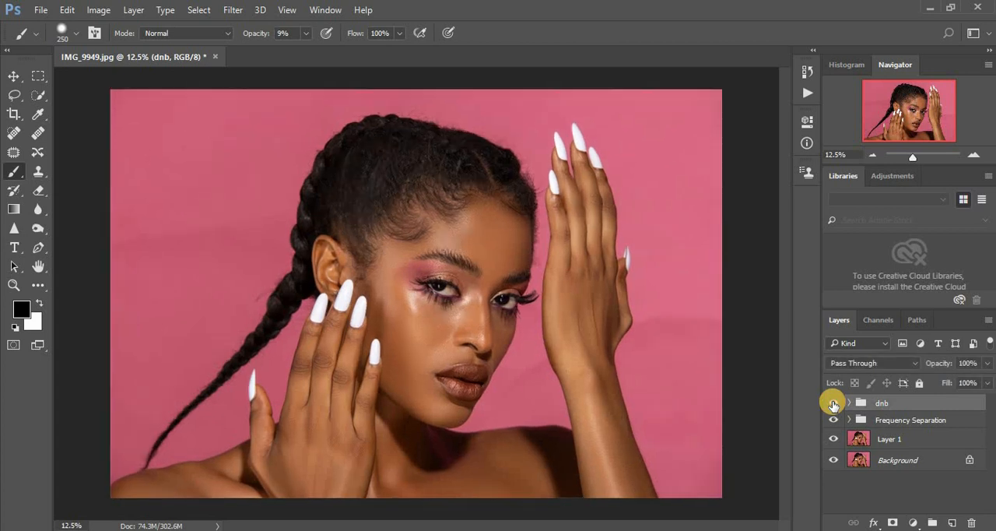
{"action": "left_click", "coordinate": [832, 404]}
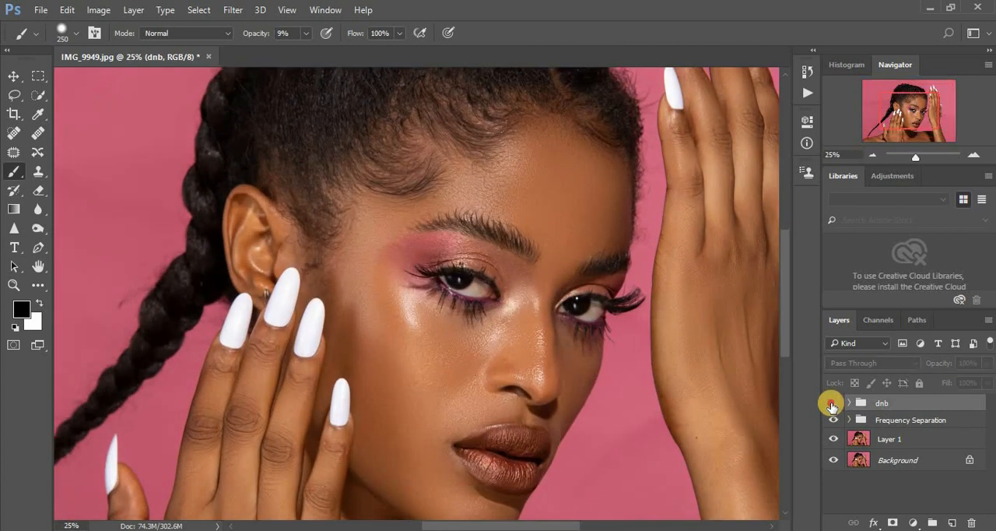
{"action": "left_click", "coordinate": [832, 404]}
{"action": "left_click", "coordinate": [832, 404]}
{"action": "left_click", "coordinate": [832, 404]}
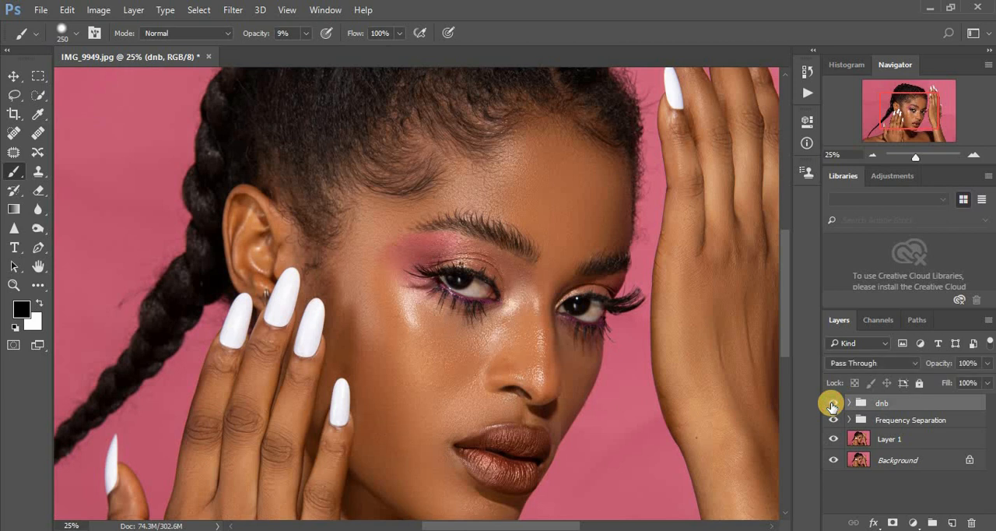
{"action": "key", "text": "ctrl+minus"}
{"action": "key", "text": "ctrl+minus"}
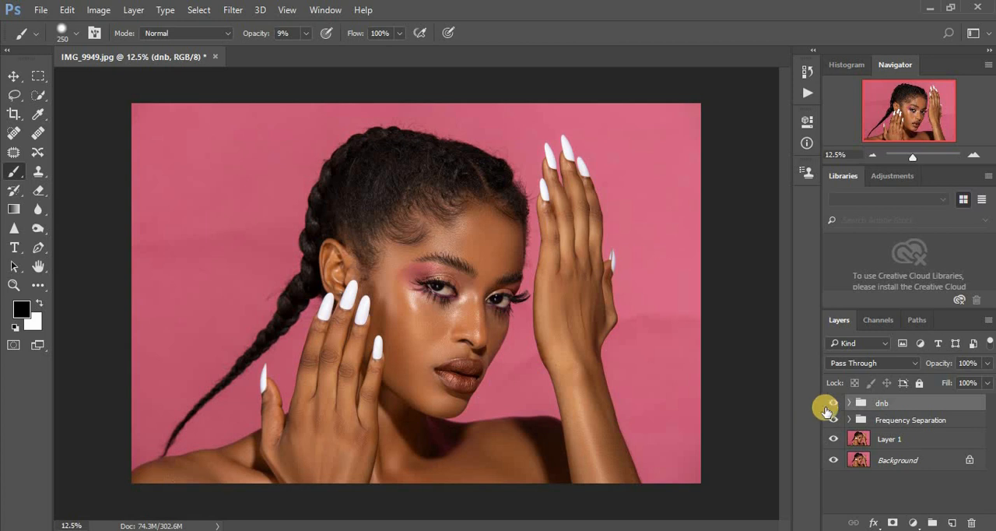
{"action": "left_click", "coordinate": [832, 405]}
{"action": "left_click", "coordinate": [832, 404]}
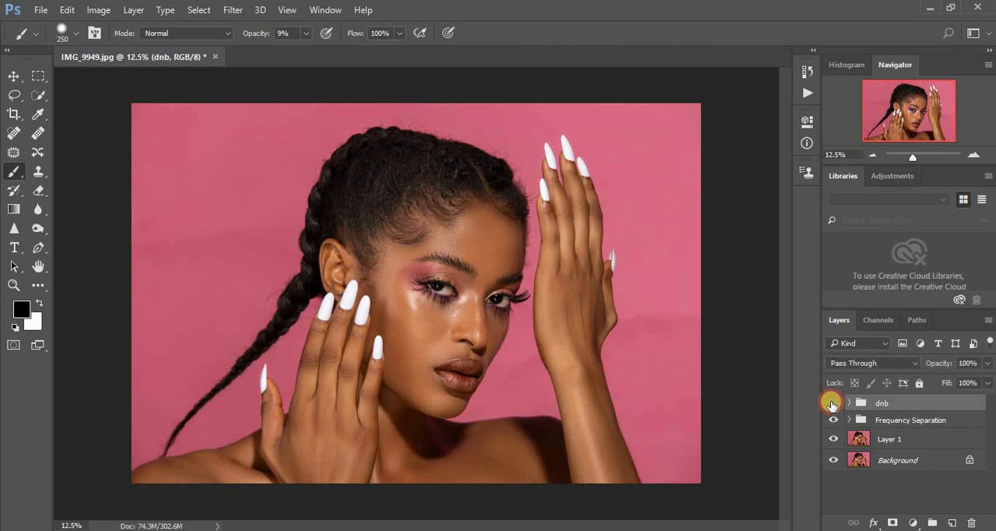
{"action": "left_click", "coordinate": [832, 405]}
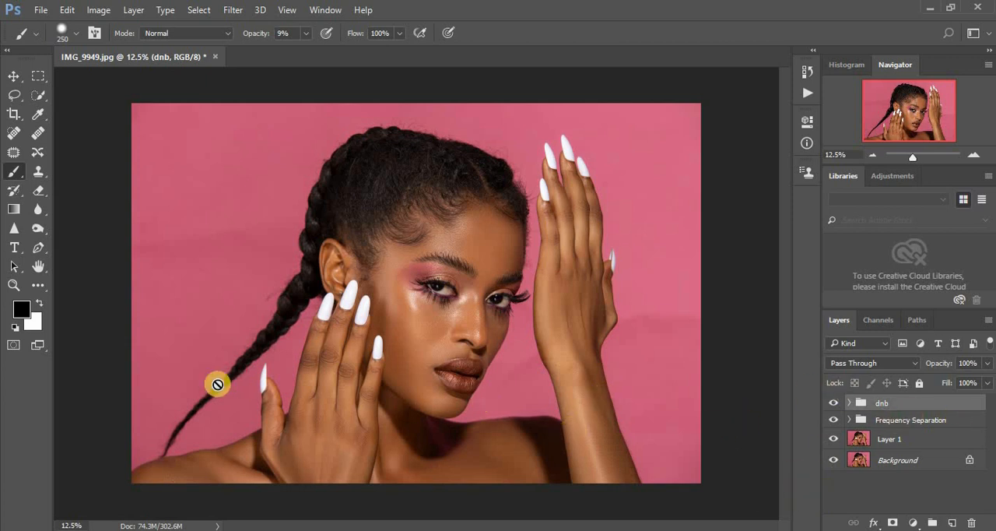
- Stamp all visible layers into a new layer, duplicate it, and open the copy in the Camera Raw Filter
{"action": "key", "text": "ctrl+shift+alt+e"}
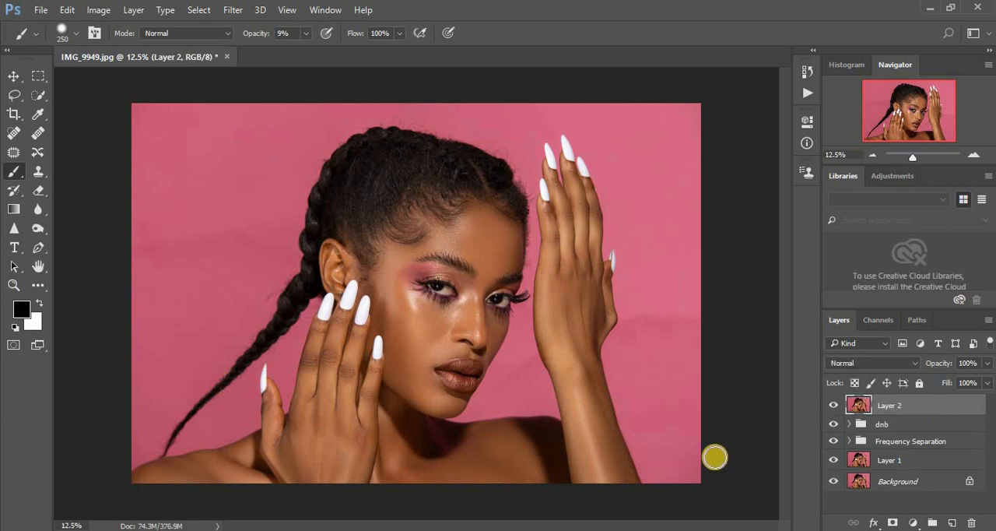
{"action": "key", "text": "ctrl+j"}
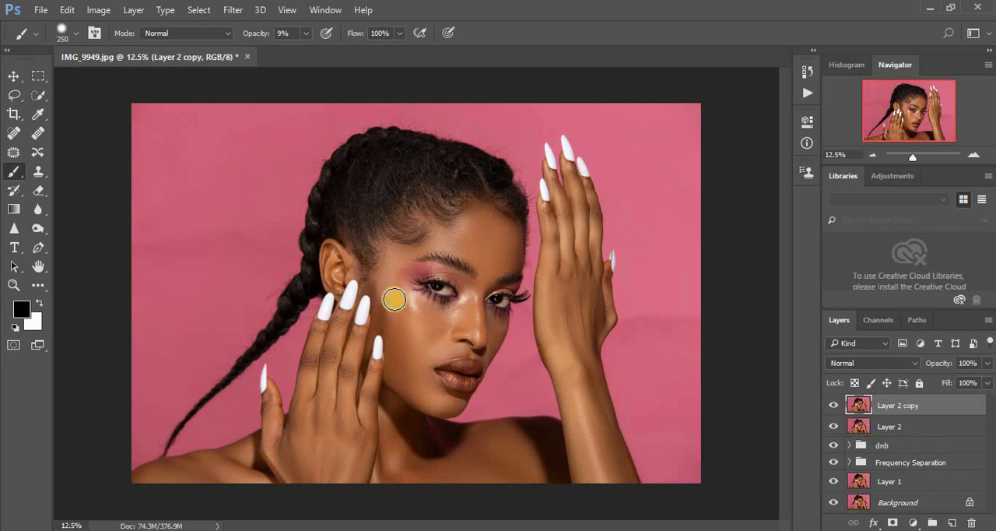
{"action": "left_click", "coordinate": [231, 10]}
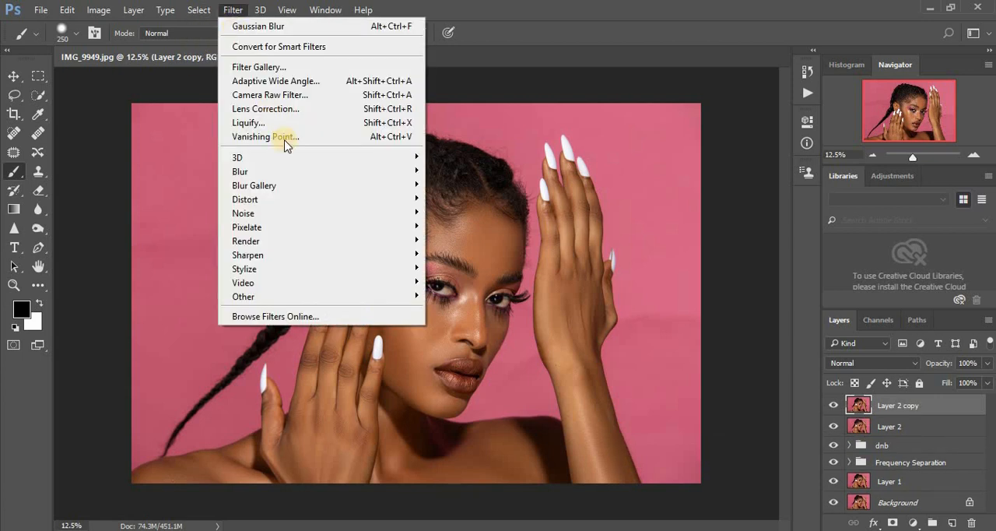
{"action": "left_click", "coordinate": [274, 97]}
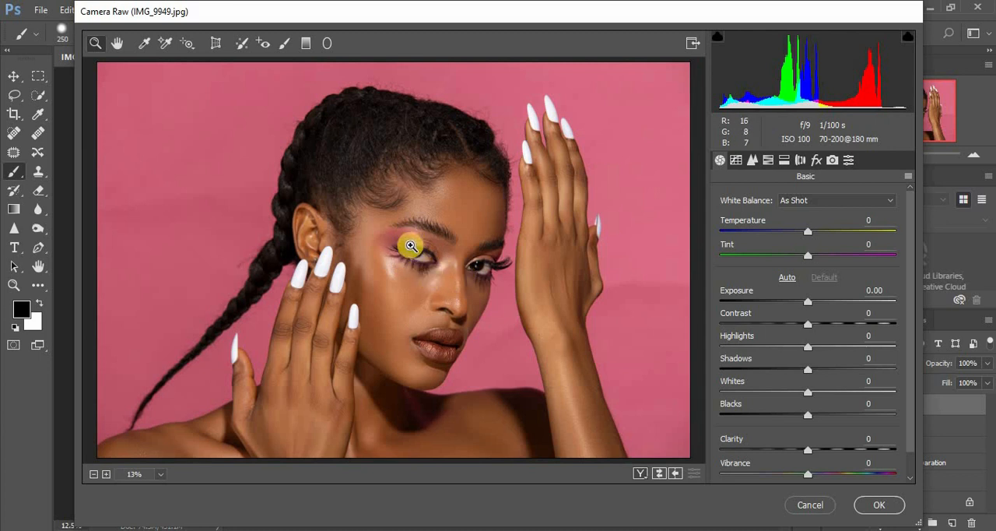
- Paint over the white of the eye nearer the ear with the Adjustment Brush, keeping its existing settings
{"action": "left_click_drag", "start_coordinate": [400, 252], "coordinate": [446, 271]}
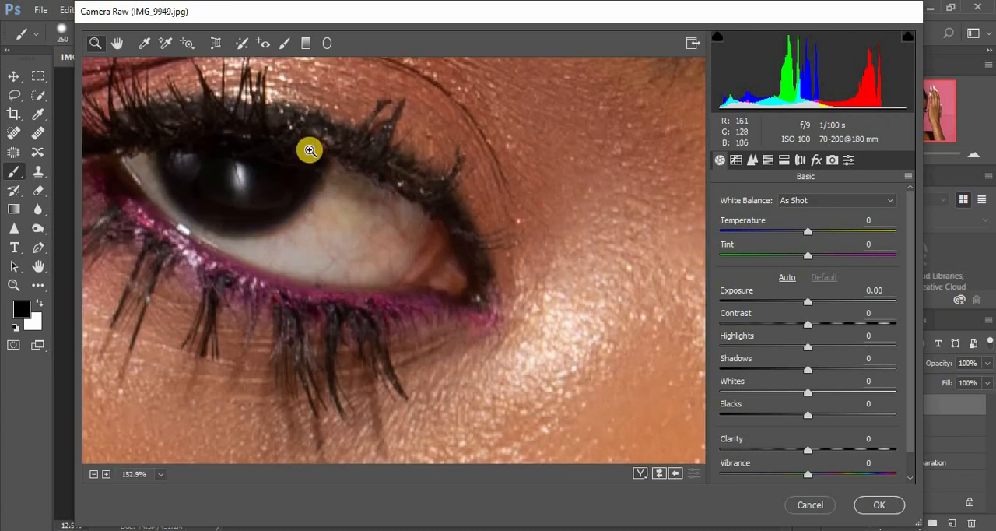
{"action": "left_click", "coordinate": [285, 44]}
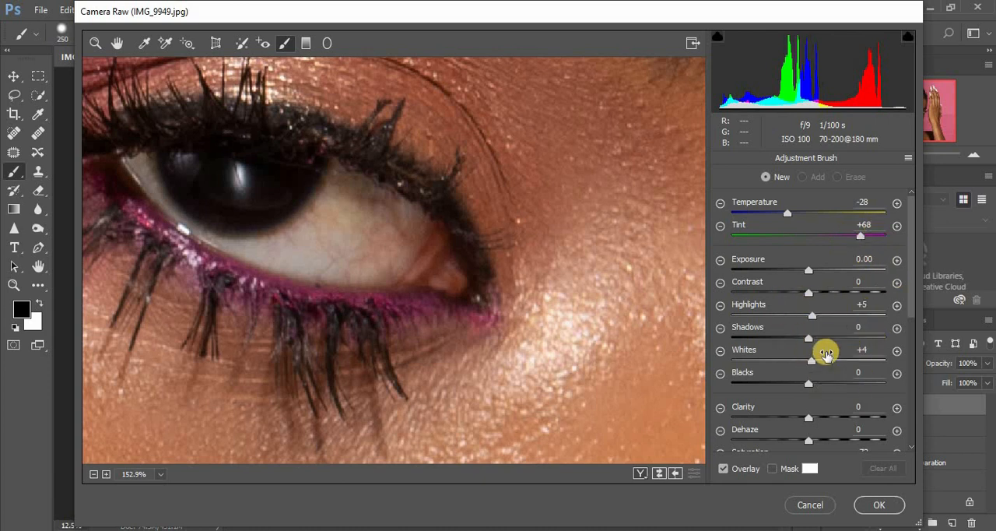
{"action": "scroll", "coordinate": [914, 327], "scroll_direction": "down", "scroll_amount": 5}
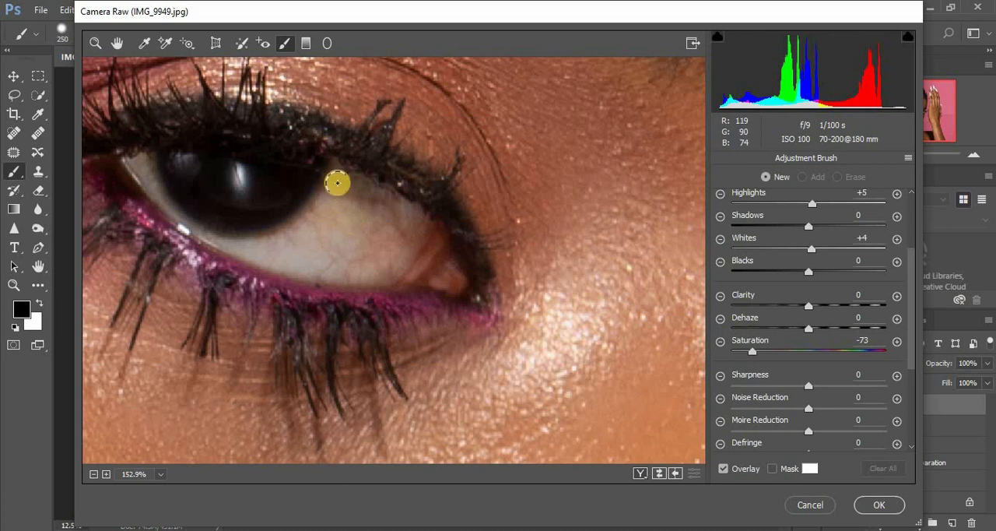
{"action": "mouse_move", "coordinate": [320, 207]}
{"action": "left_mouse_down"}
{"action": "mouse_move", "coordinate": [248, 244]}
{"action": "mouse_move", "coordinate": [286, 255]}
{"action": "mouse_move", "coordinate": [347, 247]}
{"action": "mouse_move", "coordinate": [364, 224]}
{"action": "mouse_move", "coordinate": [338, 225]}
{"action": "mouse_move", "coordinate": [371, 221]}
{"action": "mouse_move", "coordinate": [369, 194]}
{"action": "mouse_move", "coordinate": [395, 230]}
{"action": "mouse_move", "coordinate": [346, 265]}
{"action": "mouse_move", "coordinate": [407, 220]}
{"action": "mouse_move", "coordinate": [402, 211]}
{"action": "mouse_move", "coordinate": [373, 267]}
{"action": "left_mouse_up"}
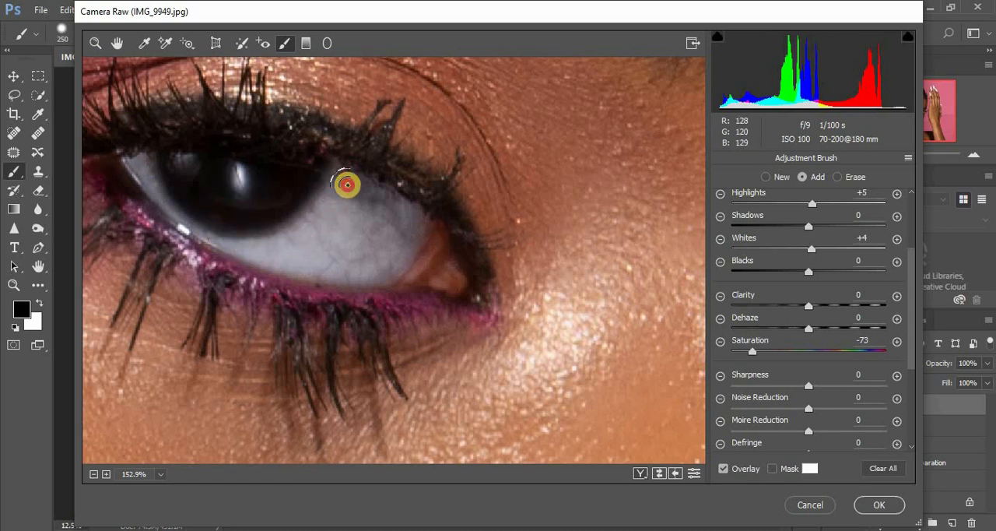
{"action": "left_click", "coordinate": [348, 185], "text": "alt"}
{"action": "left_click", "coordinate": [348, 185], "text": "alt"}
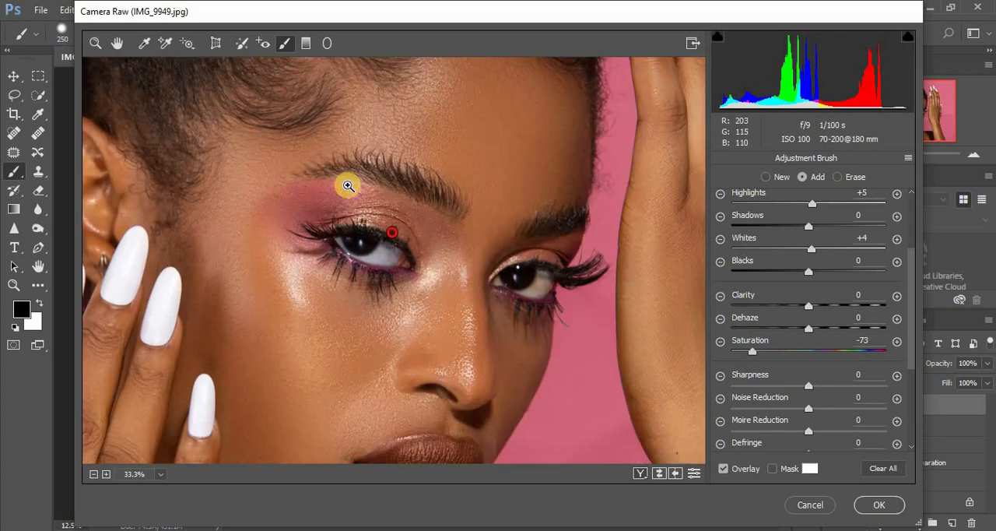
- Paint over the white of the other eye, on both sides of the iris, with the same Adjustment Brush settings
{"action": "left_click", "coordinate": [94, 43]}
{"action": "left_click_drag", "start_coordinate": [528, 302], "coordinate": [492, 257]}
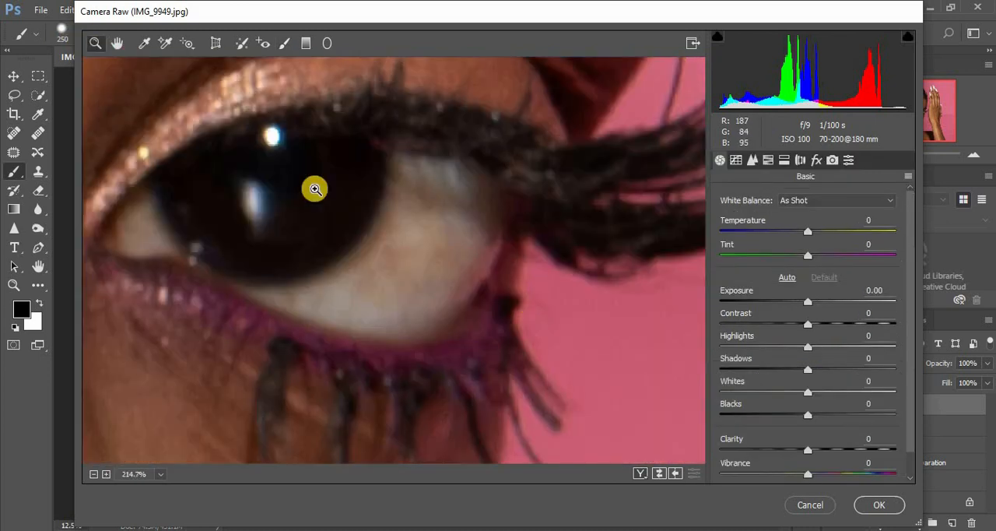
{"action": "left_click", "coordinate": [284, 43]}
{"action": "mouse_move", "coordinate": [425, 174]}
{"action": "left_mouse_down"}
{"action": "mouse_move", "coordinate": [379, 265]}
{"action": "mouse_move", "coordinate": [332, 292]}
{"action": "mouse_move", "coordinate": [304, 292]}
{"action": "mouse_move", "coordinate": [320, 305]}
{"action": "mouse_move", "coordinate": [433, 286]}
{"action": "mouse_move", "coordinate": [448, 229]}
{"action": "mouse_move", "coordinate": [396, 254]}
{"action": "mouse_move", "coordinate": [385, 300]}
{"action": "mouse_move", "coordinate": [408, 264]}
{"action": "mouse_move", "coordinate": [410, 192]}
{"action": "mouse_move", "coordinate": [424, 189]}
{"action": "mouse_move", "coordinate": [467, 239]}
{"action": "mouse_move", "coordinate": [440, 298]}
{"action": "mouse_move", "coordinate": [465, 256]}
{"action": "mouse_move", "coordinate": [426, 212]}
{"action": "mouse_move", "coordinate": [394, 243]}
{"action": "mouse_move", "coordinate": [400, 178]}
{"action": "mouse_move", "coordinate": [364, 268]}
{"action": "mouse_move", "coordinate": [340, 291]}
{"action": "mouse_move", "coordinate": [268, 298]}
{"action": "mouse_move", "coordinate": [408, 271]}
{"action": "mouse_move", "coordinate": [443, 223]}
{"action": "left_mouse_up"}
{"action": "mouse_move", "coordinate": [137, 215]}
{"action": "left_mouse_down"}
{"action": "mouse_move", "coordinate": [169, 241]}
{"action": "mouse_move", "coordinate": [233, 226]}
{"action": "left_mouse_up"}
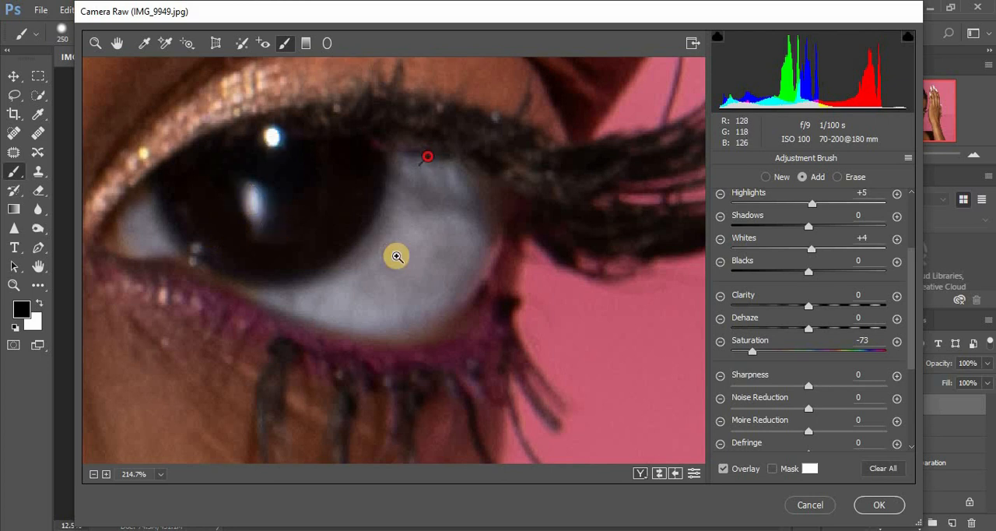
{"action": "key", "text": "ctrl+minus"}
{"action": "key", "text": "ctrl+minus"}
{"action": "key", "text": "ctrl+minus"}
{"action": "key", "text": "ctrl+minus"}
{"action": "key", "text": "ctrl+minus"}
{"action": "key", "text": "ctrl+minus"}
{"action": "key", "text": "ctrl+minus"}
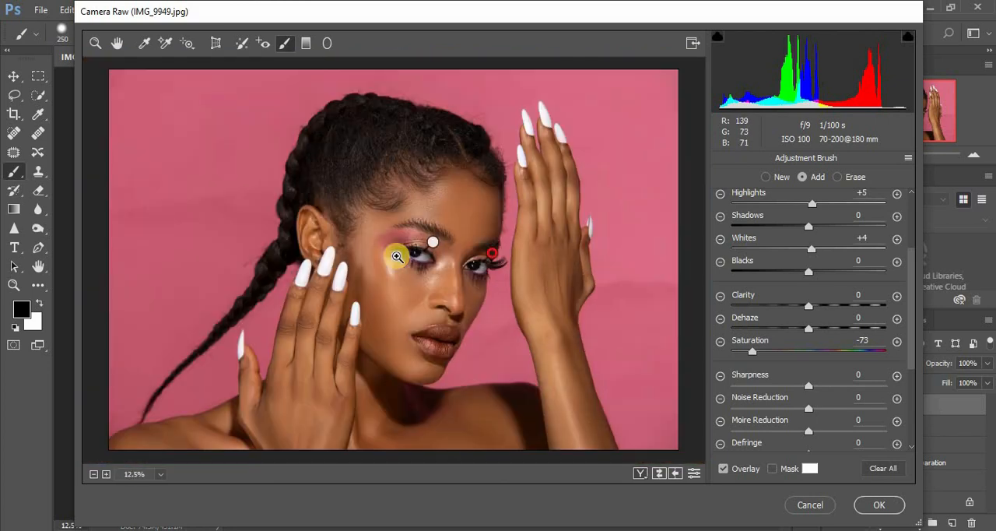
{"action": "key", "text": "ctrl+minus"}
{"action": "key", "text": "ctrl+plus"}
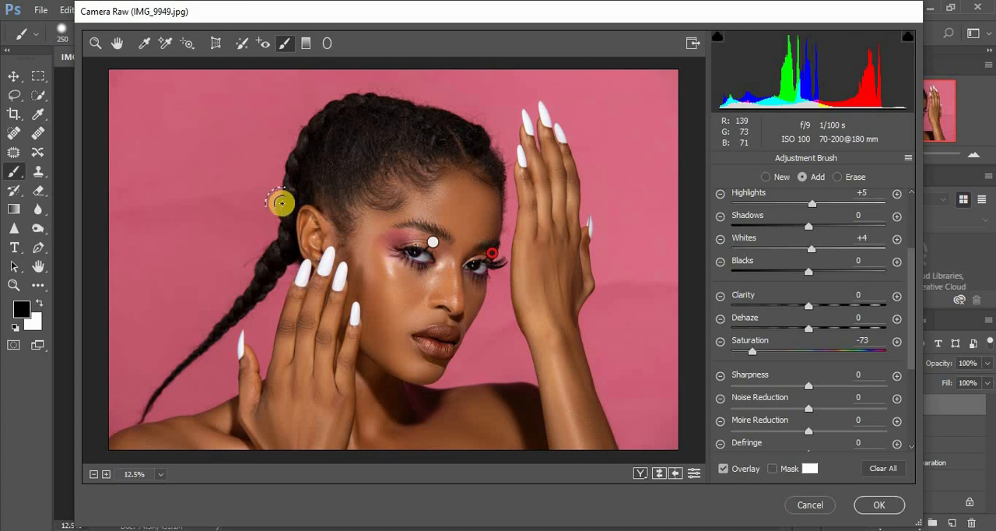
{"action": "left_click", "coordinate": [96, 44]}
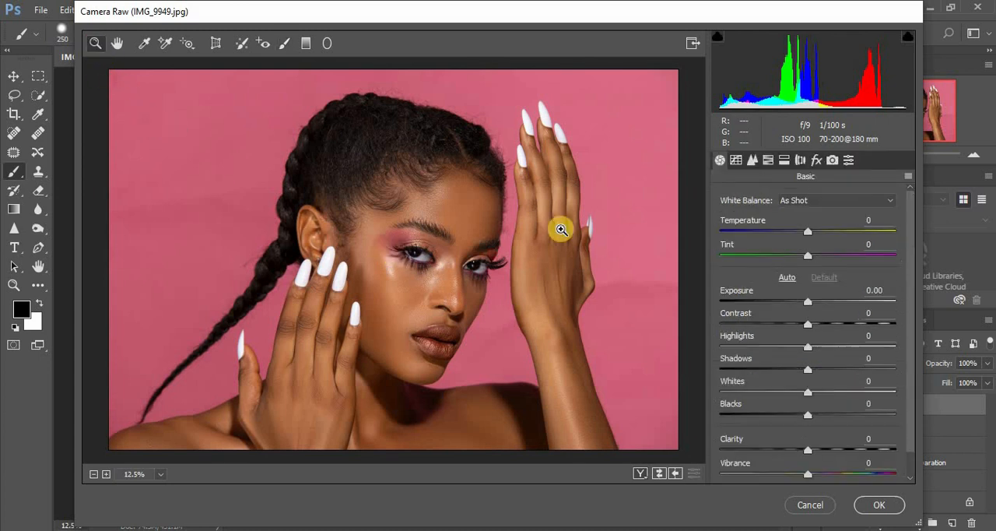
- Set the Camera Calibration hues to Red Primary +10, Green Primary +7 and Blue Primary +4, and apply the filter
{"action": "left_click", "coordinate": [832, 160]}
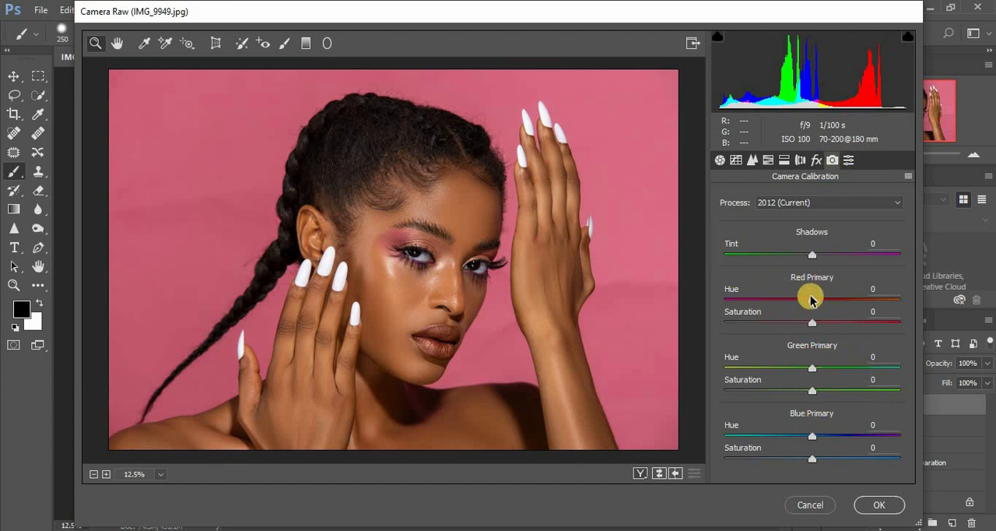
{"action": "mouse_move", "coordinate": [812, 303]}
{"action": "left_mouse_down"}
{"action": "mouse_move", "coordinate": [830, 303]}
{"action": "mouse_move", "coordinate": [818, 304]}
{"action": "left_mouse_up"}
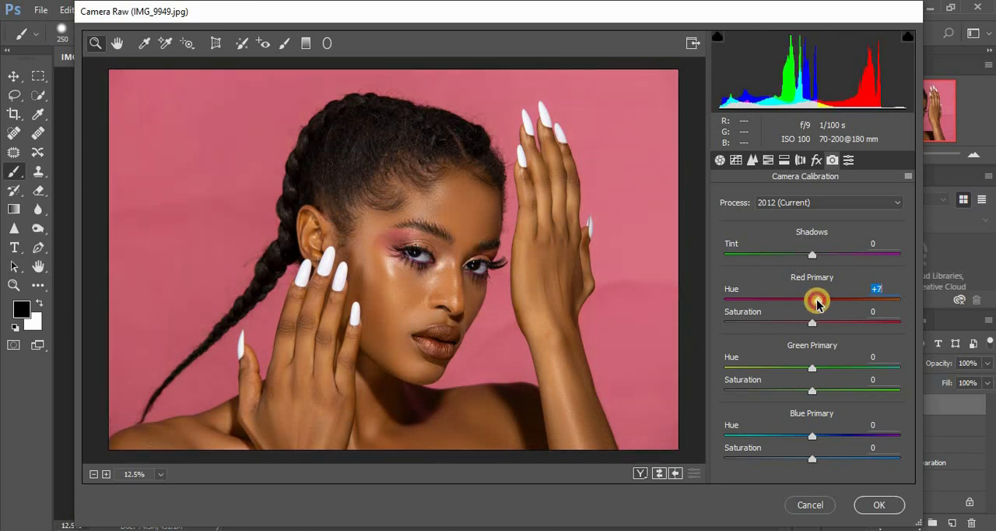
{"action": "mouse_move", "coordinate": [812, 371]}
{"action": "left_mouse_down"}
{"action": "mouse_move", "coordinate": [761, 369]}
{"action": "mouse_move", "coordinate": [829, 372]}
{"action": "mouse_move", "coordinate": [818, 375]}
{"action": "left_mouse_up"}
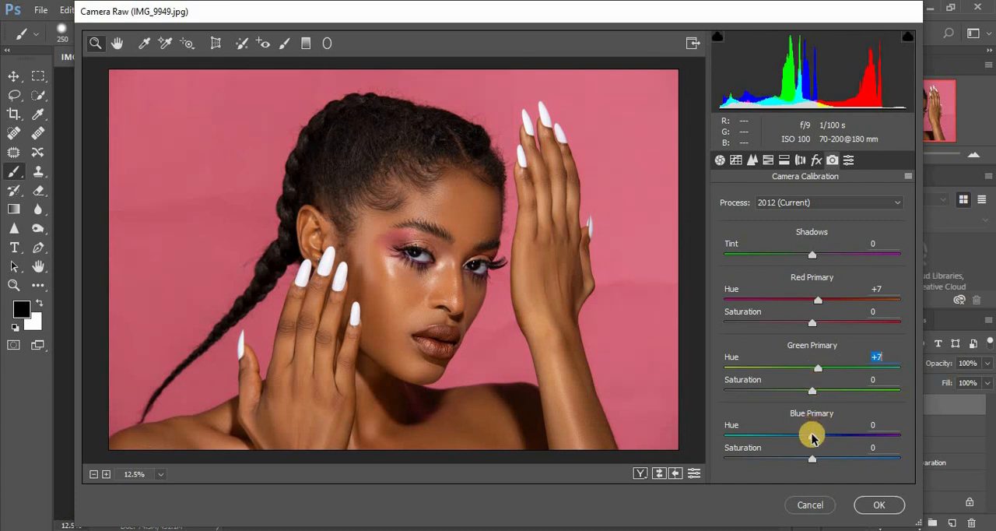
{"action": "mouse_move", "coordinate": [810, 435]}
{"action": "left_mouse_down"}
{"action": "mouse_move", "coordinate": [782, 439]}
{"action": "mouse_move", "coordinate": [832, 441]}
{"action": "mouse_move", "coordinate": [816, 441]}
{"action": "left_mouse_up"}
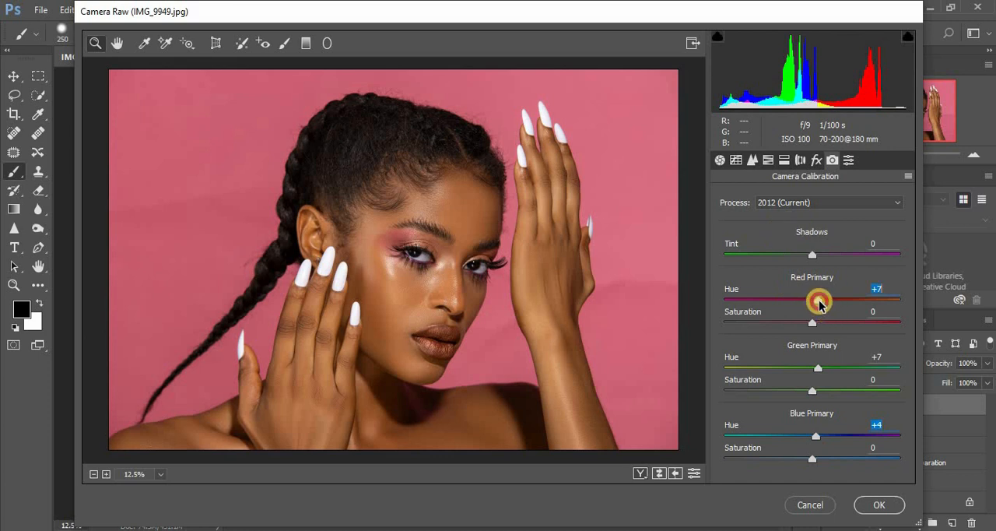
{"action": "left_click_drag", "start_coordinate": [819, 305], "coordinate": [823, 305]}
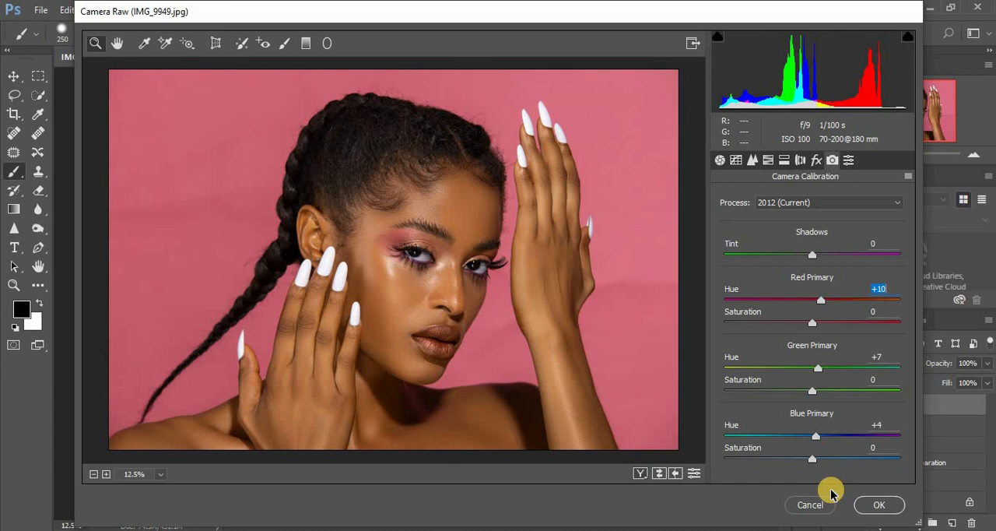
{"action": "left_click", "coordinate": [873, 505]}
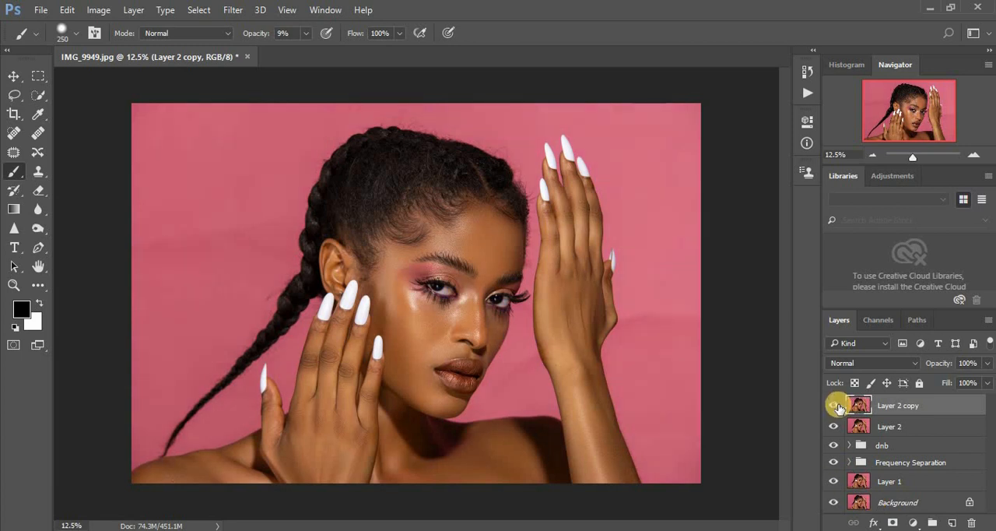
- Toggle the visibility of Layer 2 copy to compare the portrait with and without the Camera Raw edits, at full view and closer up
{"action": "left_click", "coordinate": [835, 405]}
{"action": "left_click", "coordinate": [836, 405]}
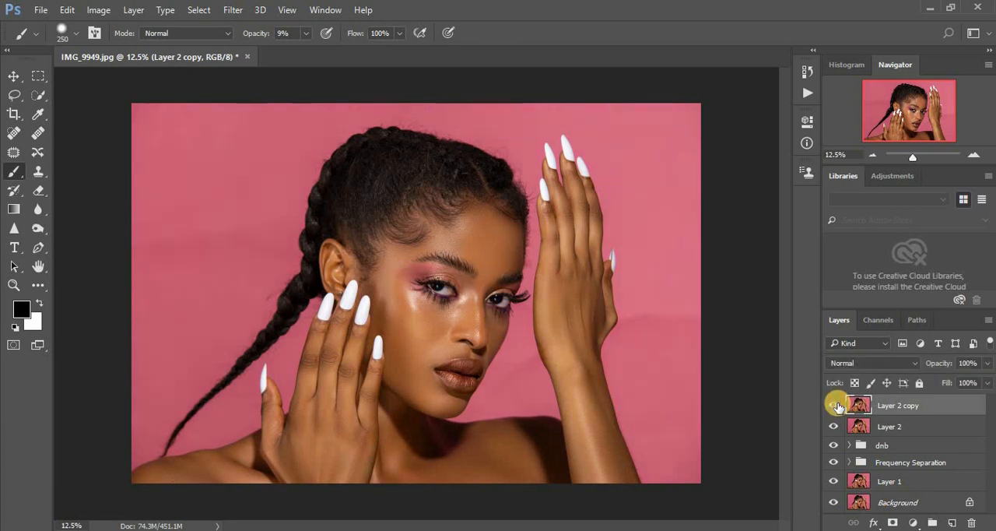
{"action": "left_click", "coordinate": [835, 405]}
{"action": "left_click", "coordinate": [836, 405]}
{"action": "key", "text": "ctrl+equal"}
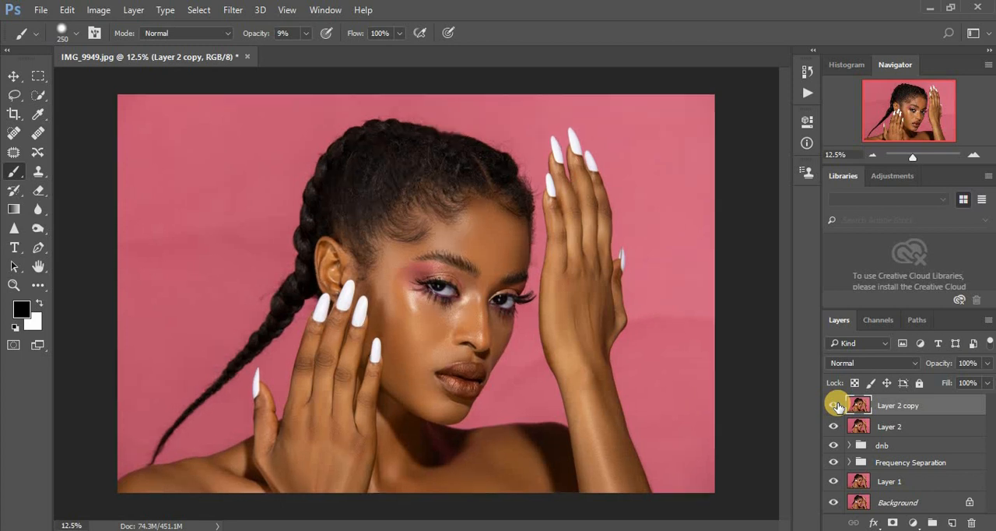
{"action": "left_click", "coordinate": [835, 405]}
{"action": "left_click", "coordinate": [835, 404]}
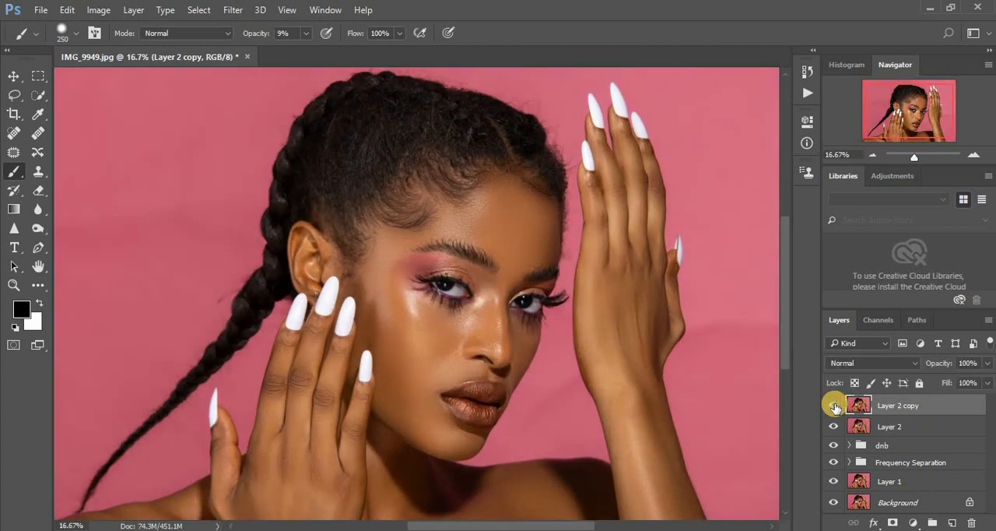
{"action": "key", "text": "ctrl+minus"}
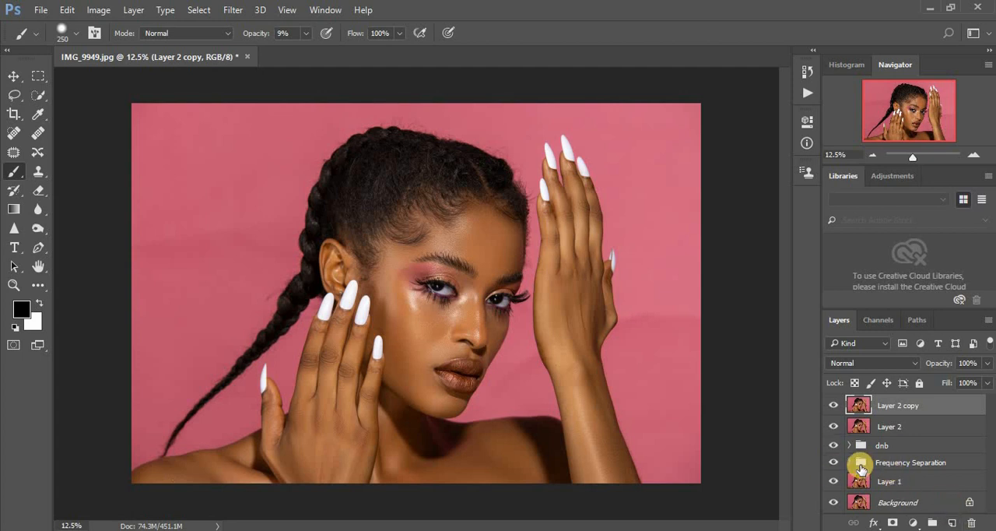
- Hide everything above Layer 1 and toggle the Frequency Separation group's visibility to compare the skin retouching with the earlier image
{"action": "left_click_drag", "start_coordinate": [834, 405], "coordinate": [834, 461]}
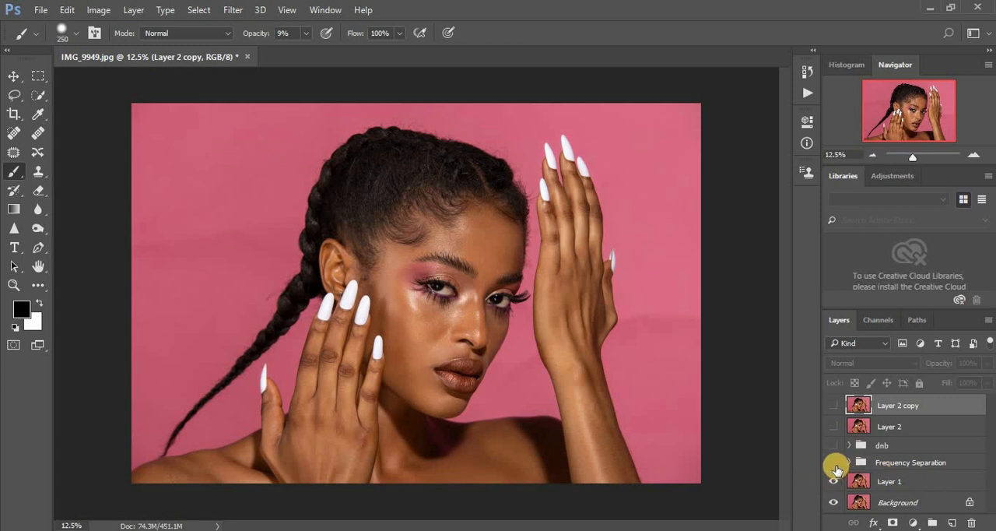
{"action": "left_click", "coordinate": [834, 464]}
{"action": "left_click", "coordinate": [834, 463]}
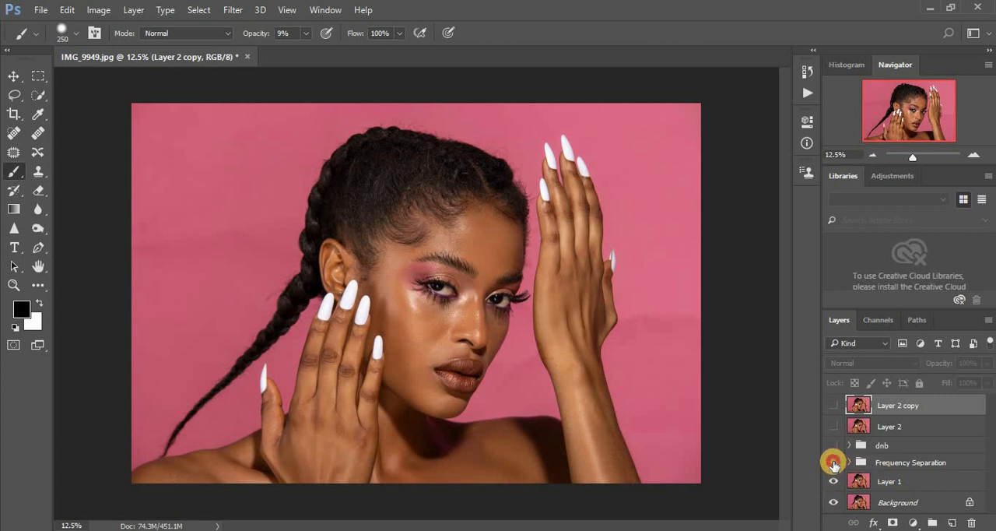
{"action": "left_click", "coordinate": [834, 464]}
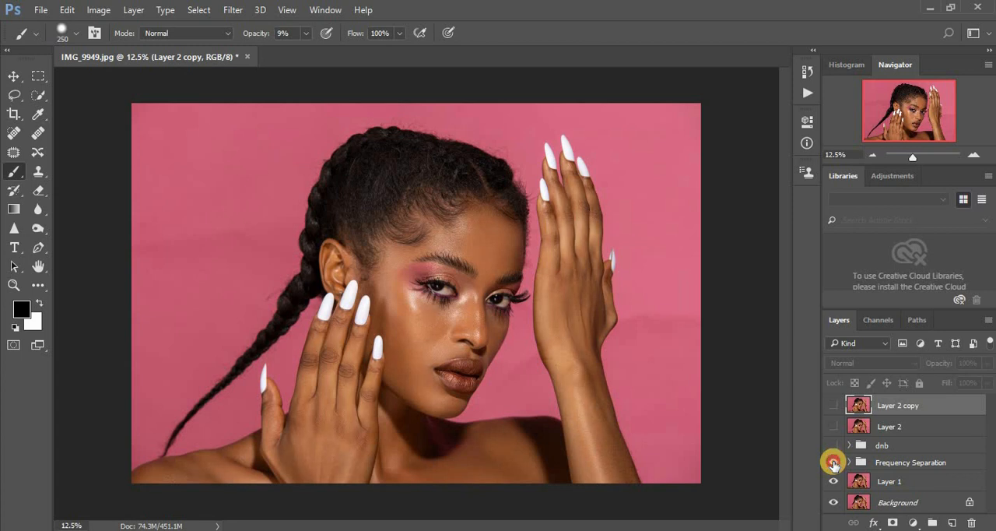
{"action": "left_click", "coordinate": [833, 463]}
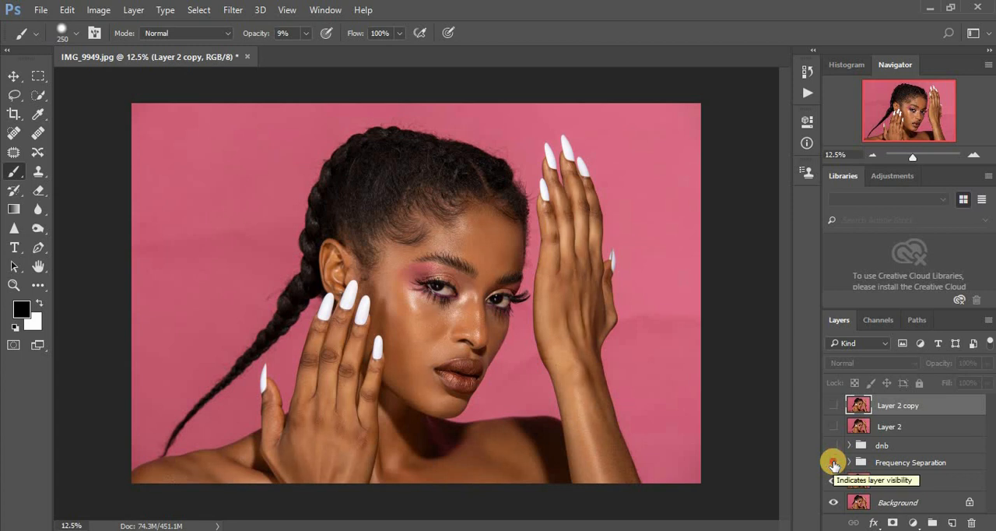
{"action": "left_click", "coordinate": [834, 463]}
{"action": "left_click", "coordinate": [834, 464]}
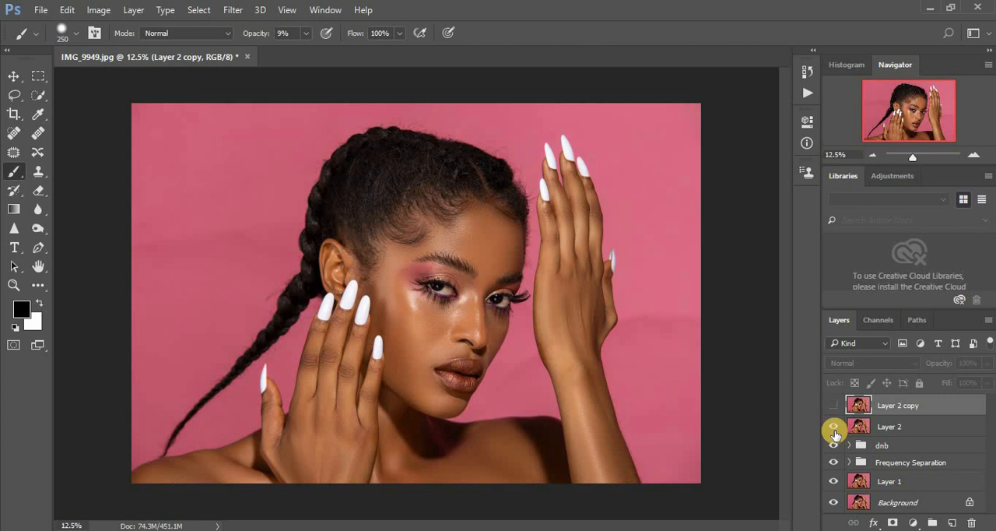
- Show Layer 2 copy above the restored retouching layers and toggle it to compare the final color grade
{"action": "left_click", "coordinate": [833, 410]}
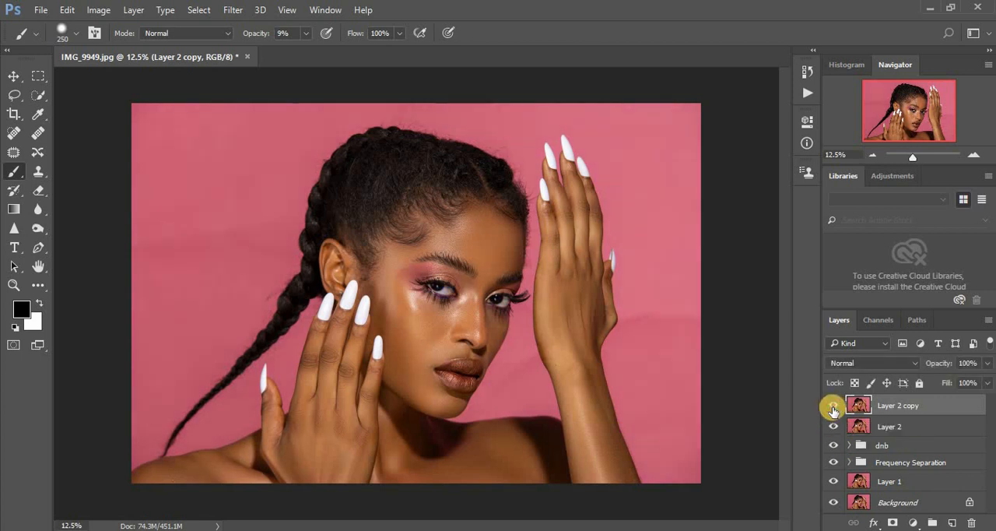
{"action": "left_click", "coordinate": [833, 410]}
{"action": "left_click", "coordinate": [833, 411]}
{"action": "left_click", "coordinate": [833, 411]}
{"action": "left_click", "coordinate": [833, 411]}
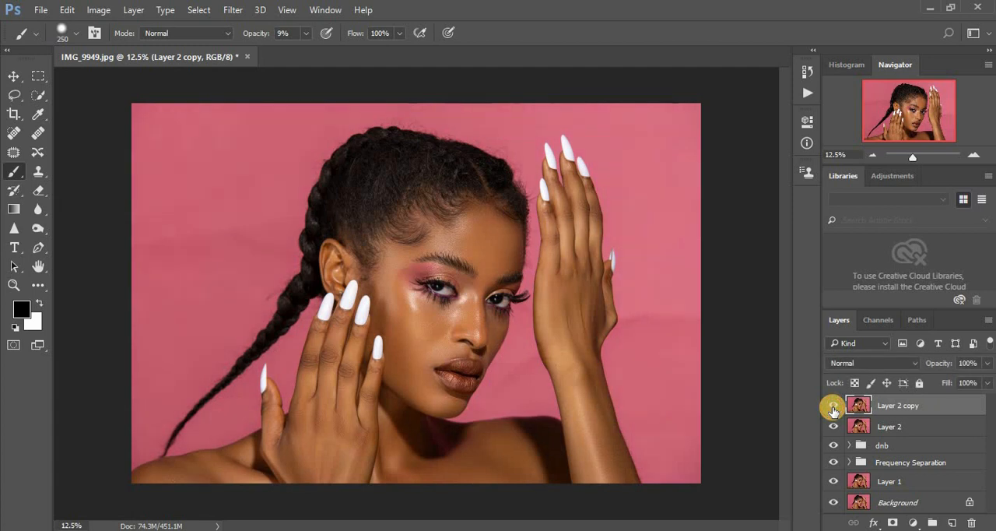